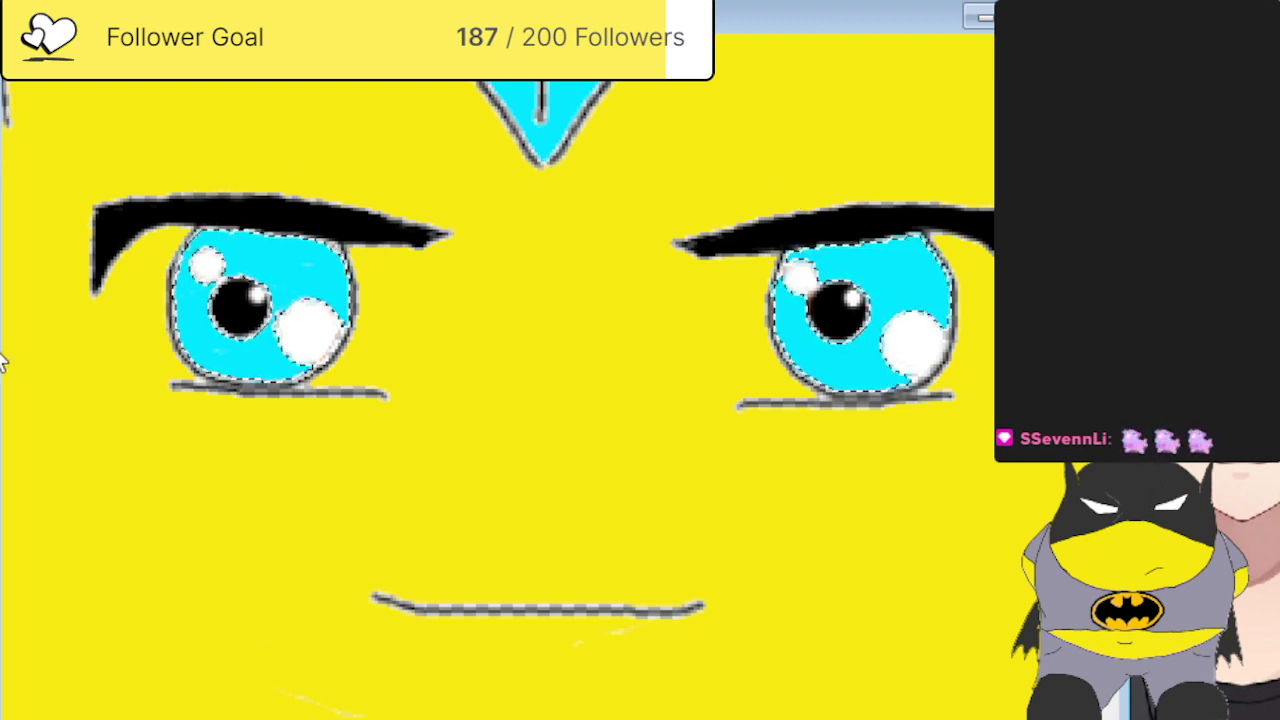
Shade the lower part of both cyan irises in a lighter blue.
mouse_move(157, 400)
left_mouse_down()
mouse_move(271, 429)
mouse_move(229, 457)
mouse_move(226, 445)
mouse_move(660, 474)
mouse_move(851, 466)
mouse_move(860, 480)
mouse_move(862, 456)
left_mouse_up()
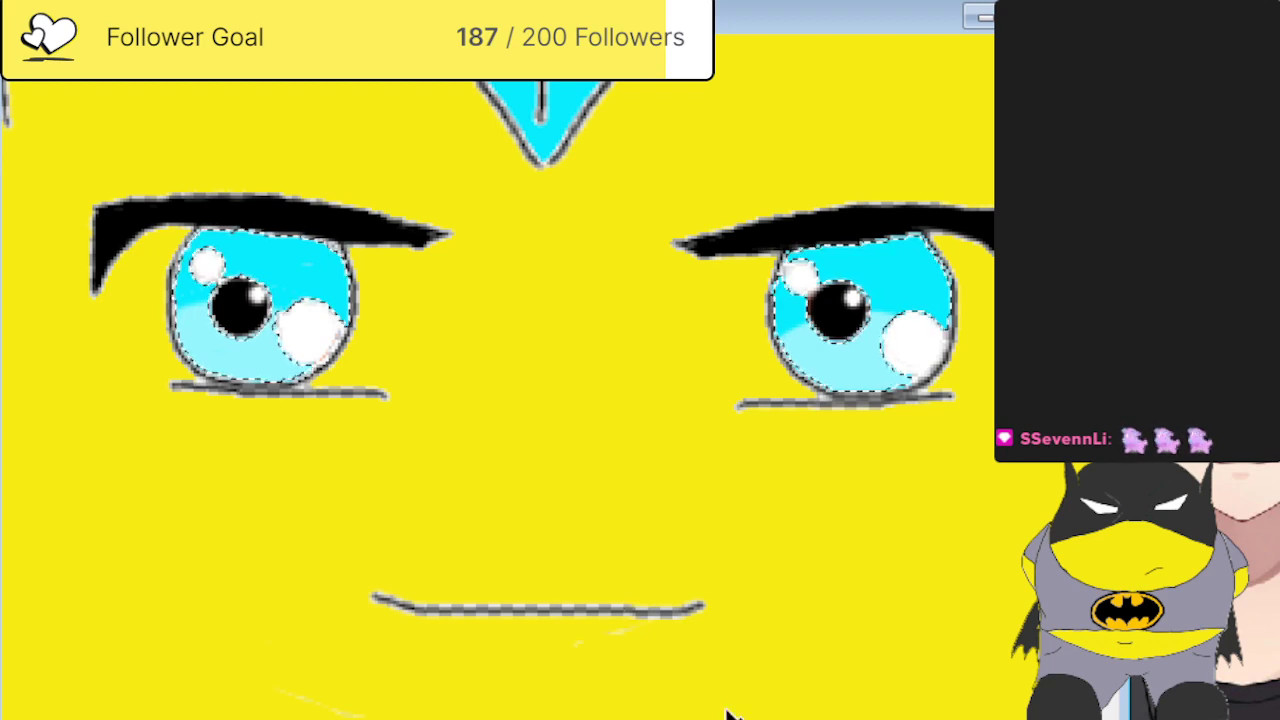
key("ctrl+minus")
key("ctrl+minus")
key("ctrl+minus")
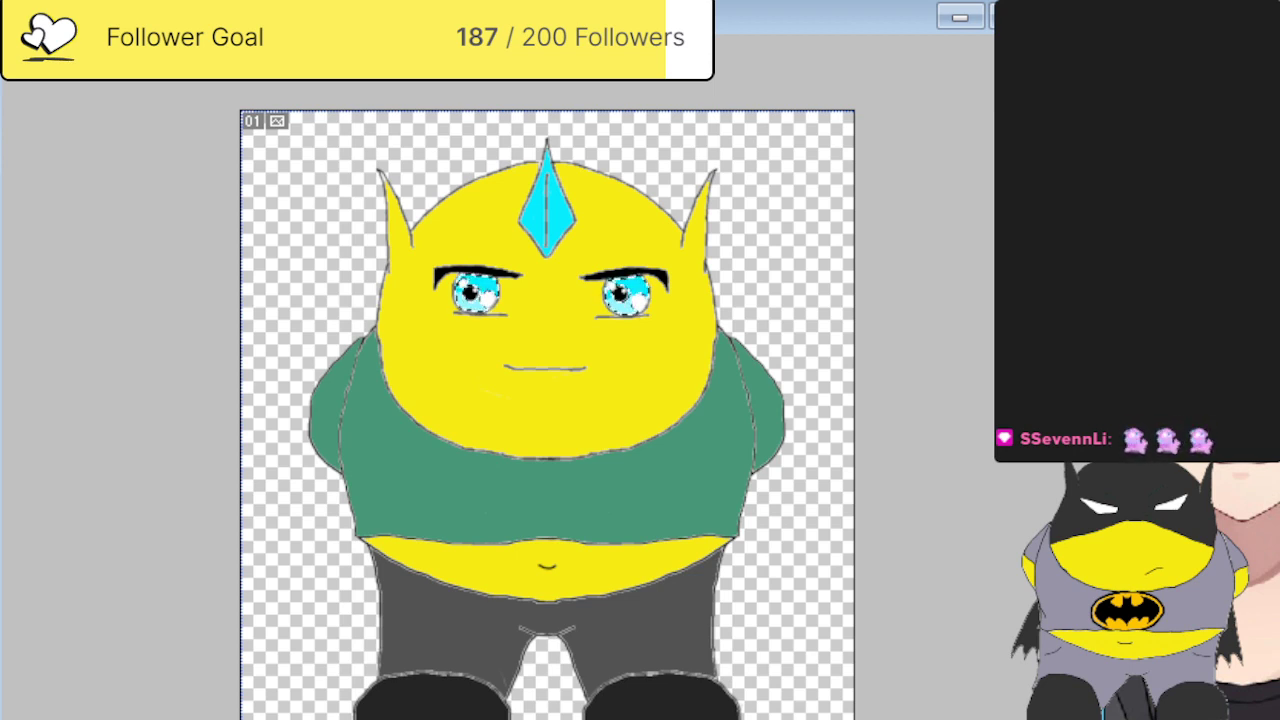
left_click_drag(344, 470, 352, 472)
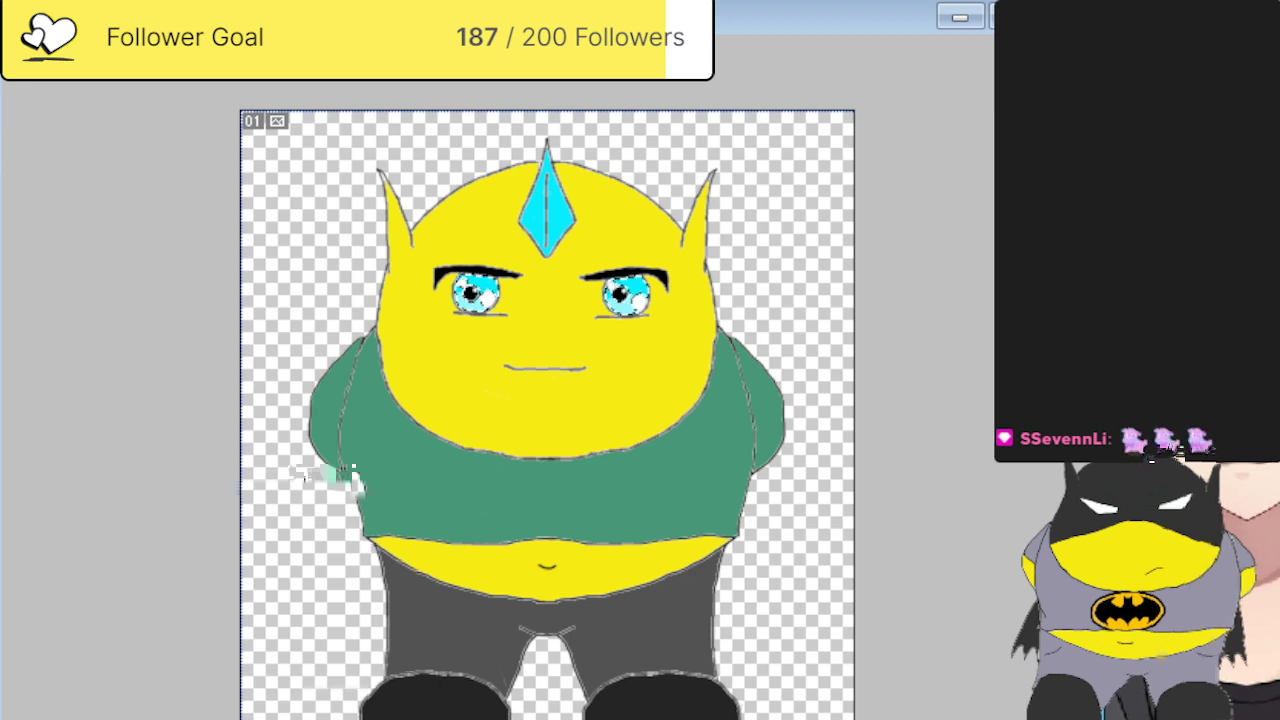
key("ctrl+z")
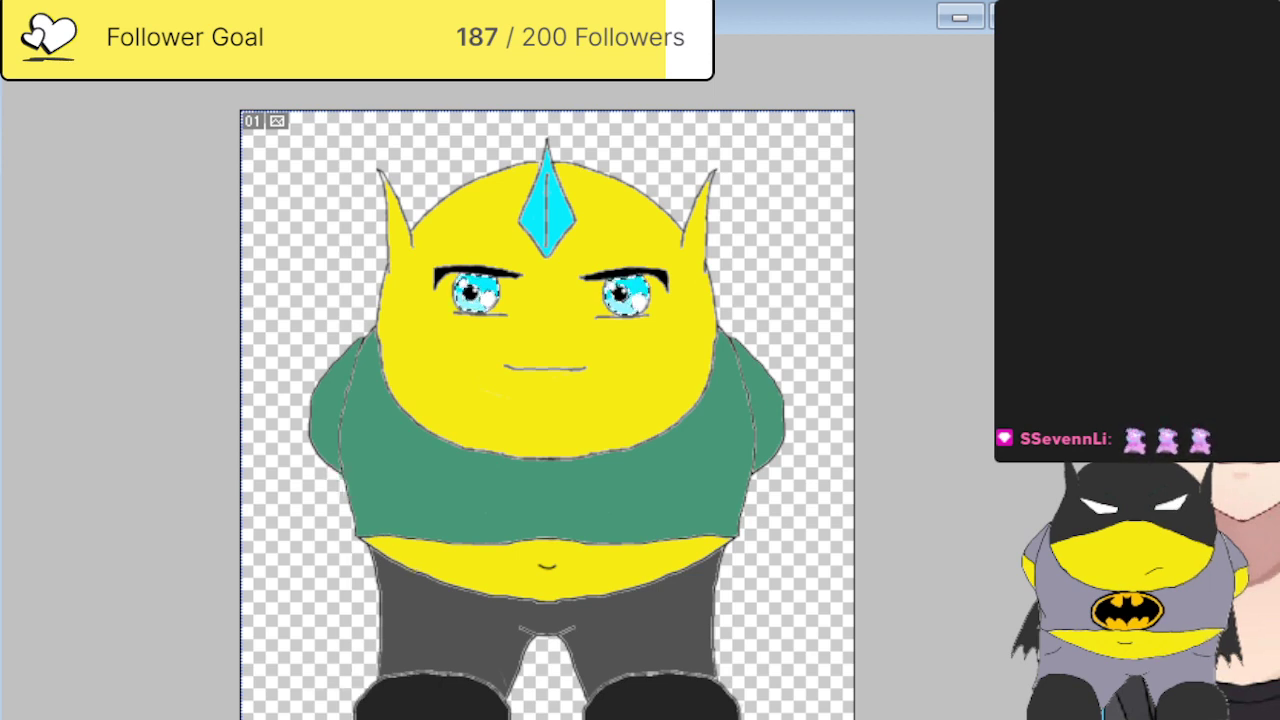
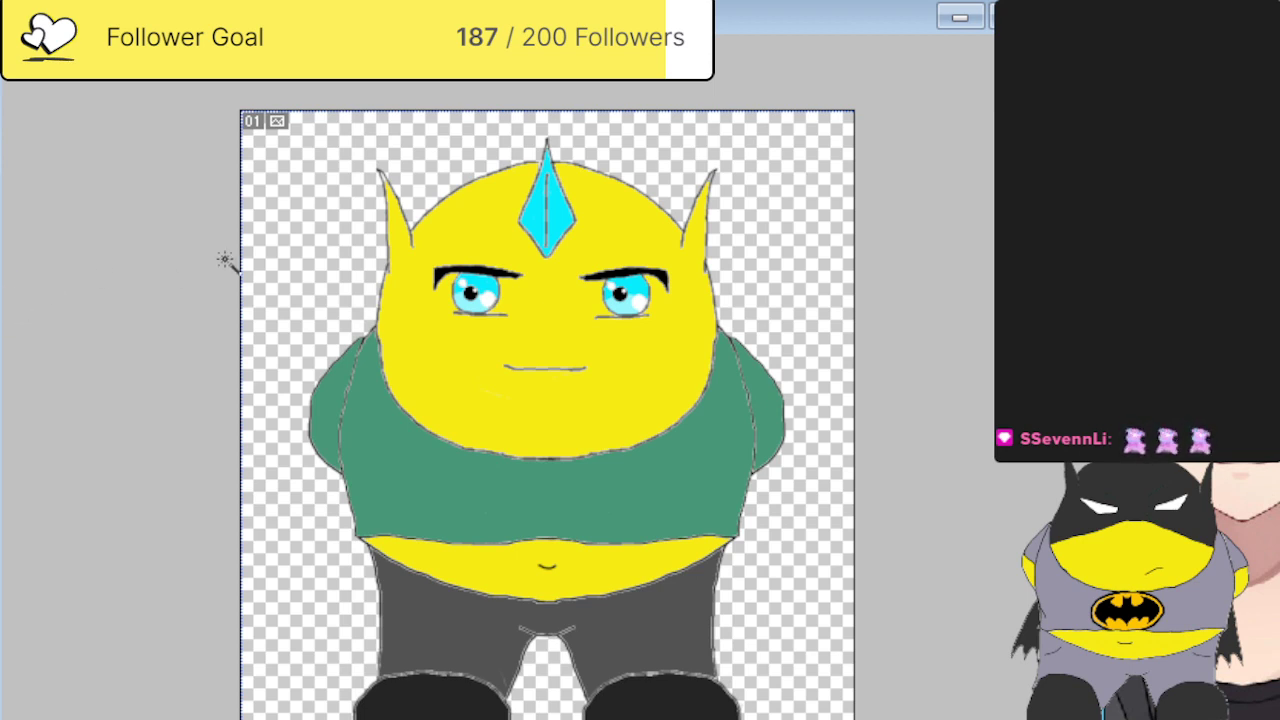
Select the whole canvas, narrow the selection to the character's silhouette, and clear the selection.
key("ctrl+a")
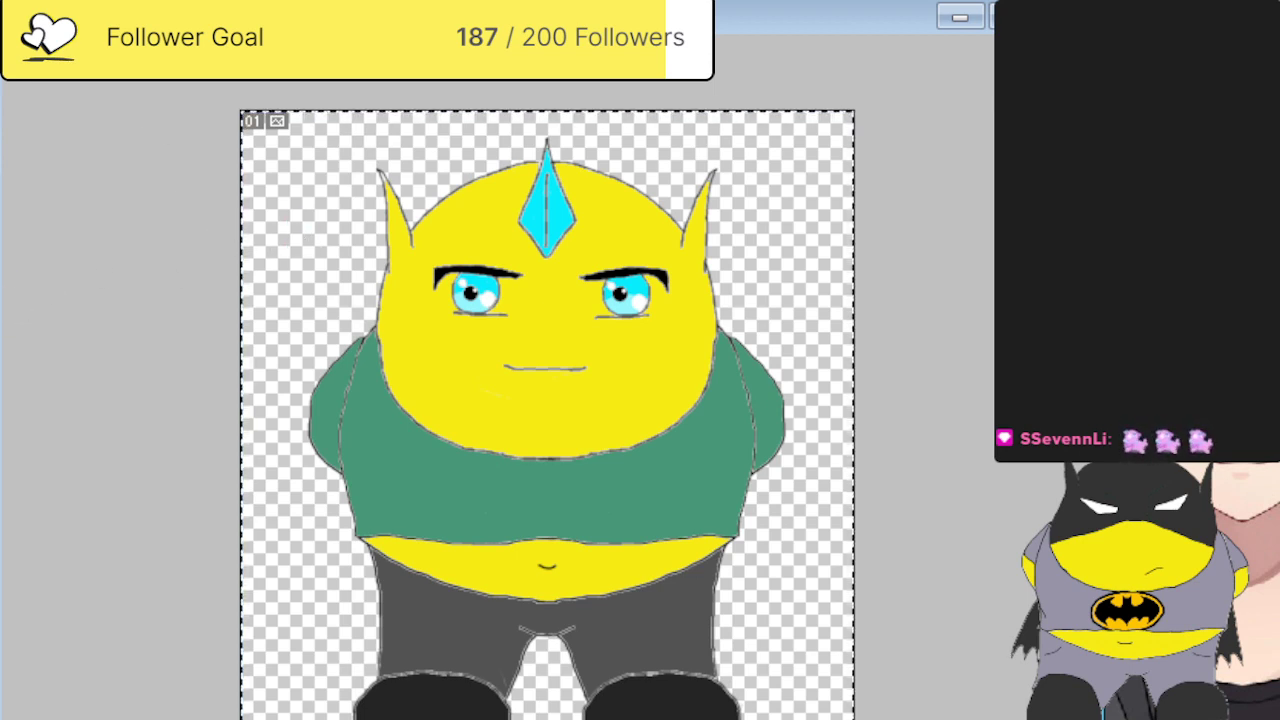
left_click(340, 290)
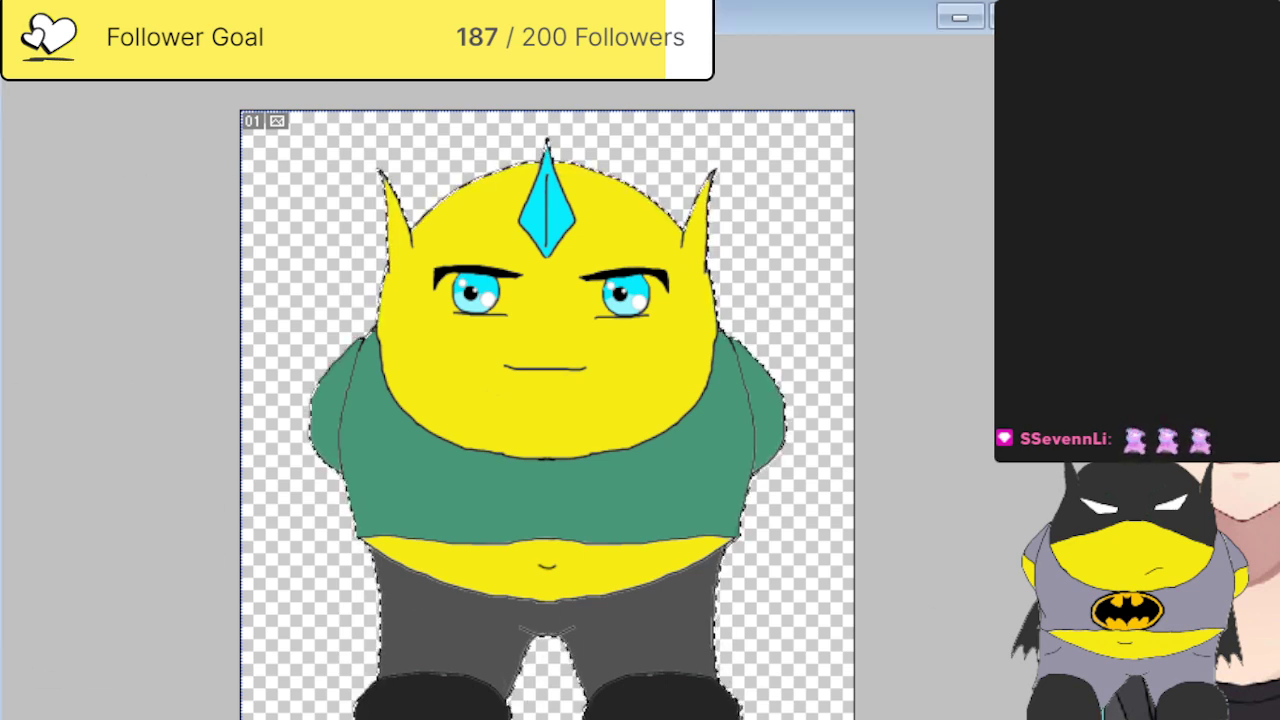
key("ctrl+d")
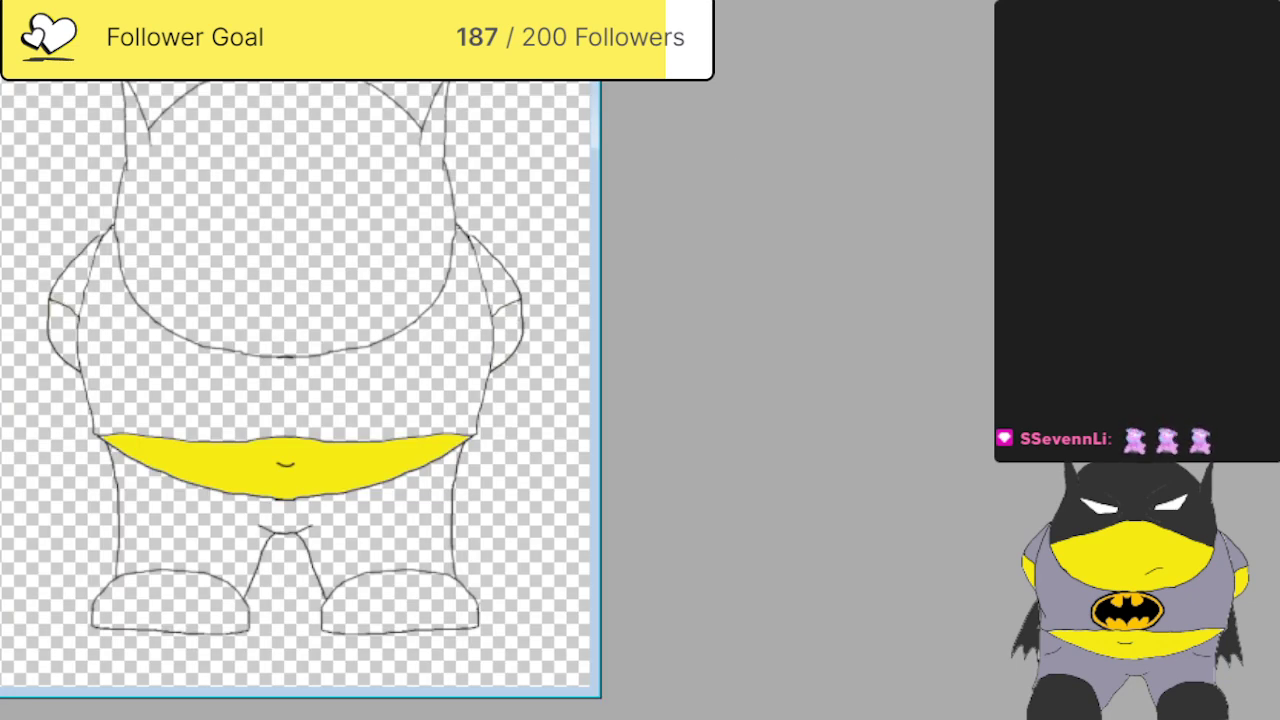
Check the other open portrait, return to the outline drawing with the yellow belly, and enlarge its window.
left_click(728, 238)
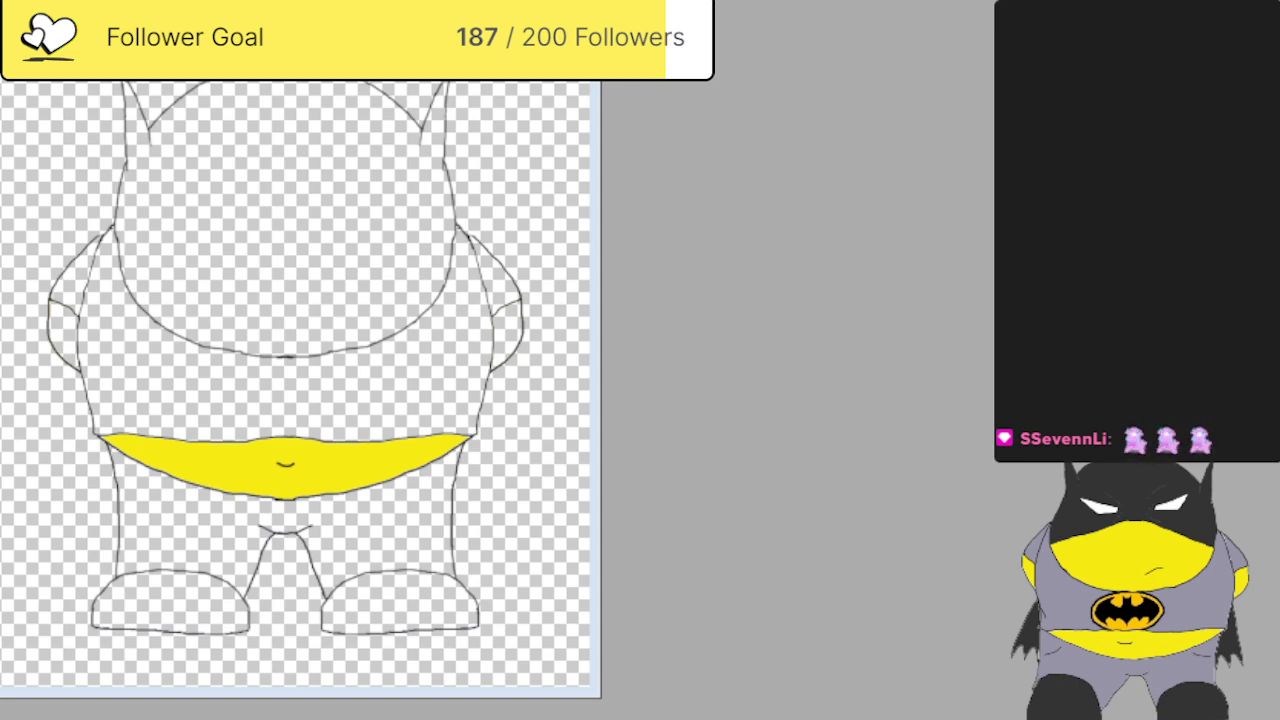
key("ctrl+Tab")
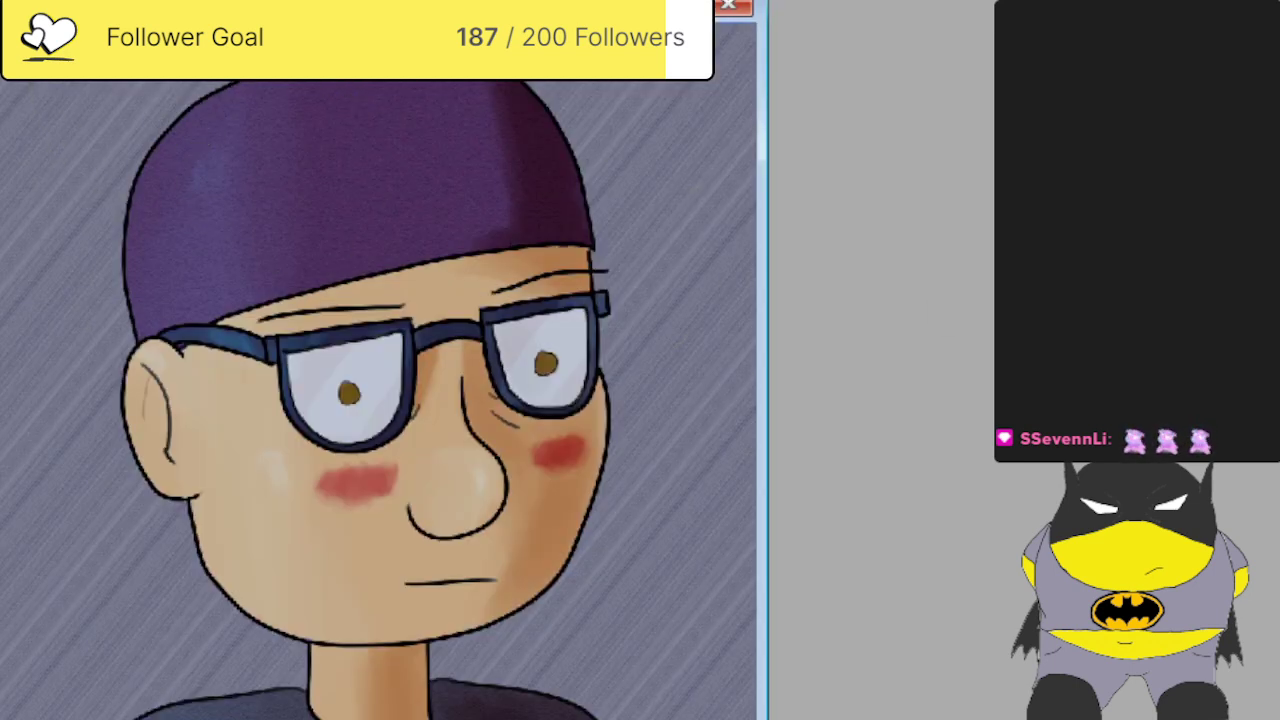
key("ctrl+Tab")
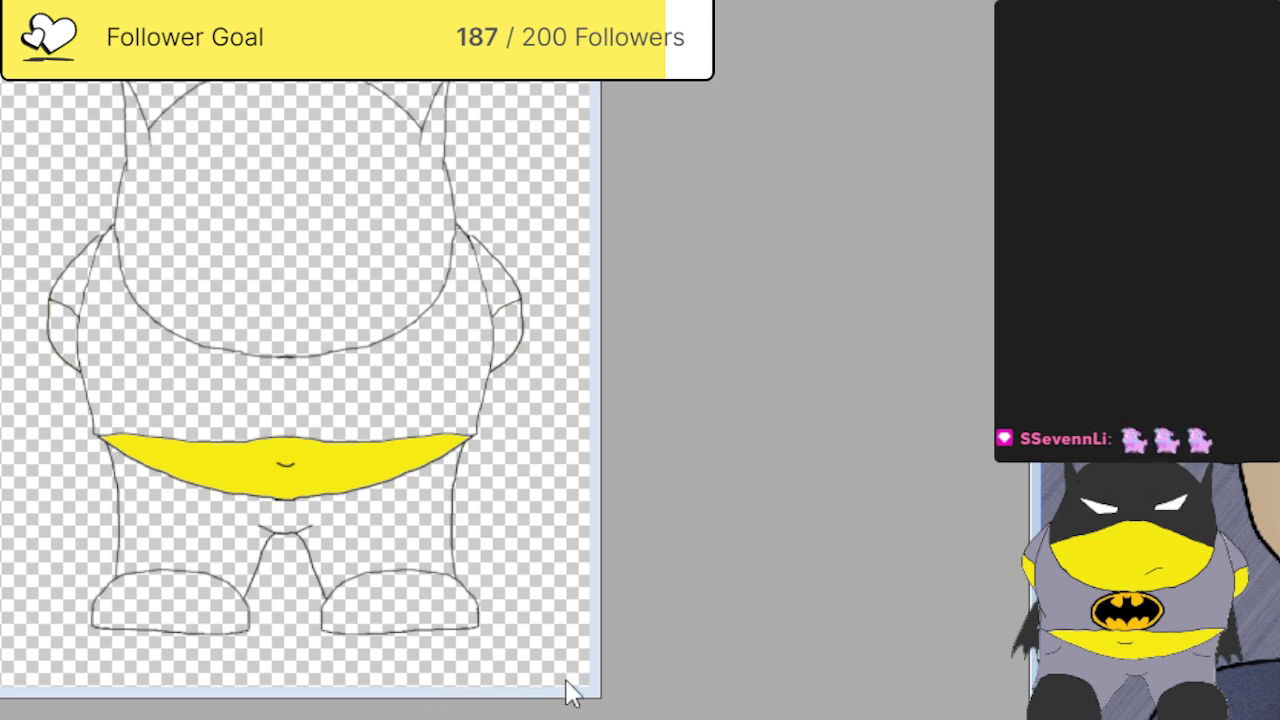
mouse_move(596, 690)
left_mouse_down()
mouse_move(960, 690)
mouse_move(1160, 715)
left_mouse_up()
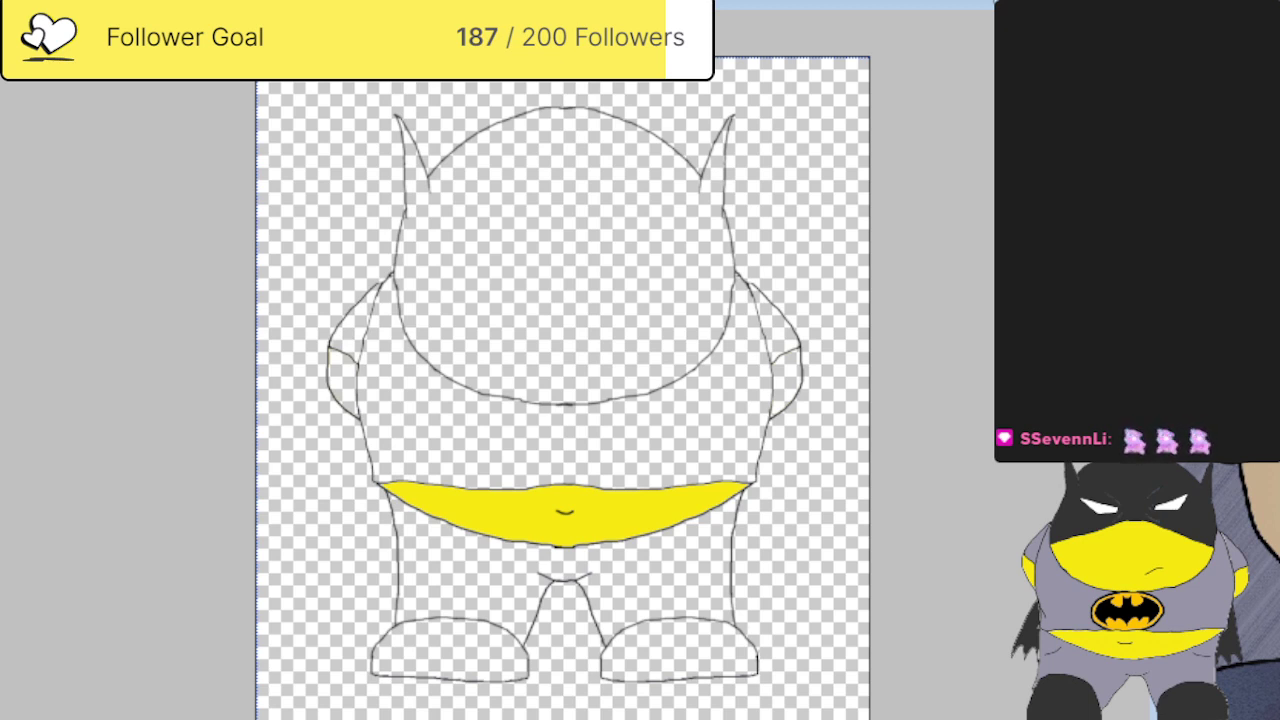
Restore the eyes and eyebrows on the outline drawing and bring the whole drawing onto a white background.
key("ctrl+z")
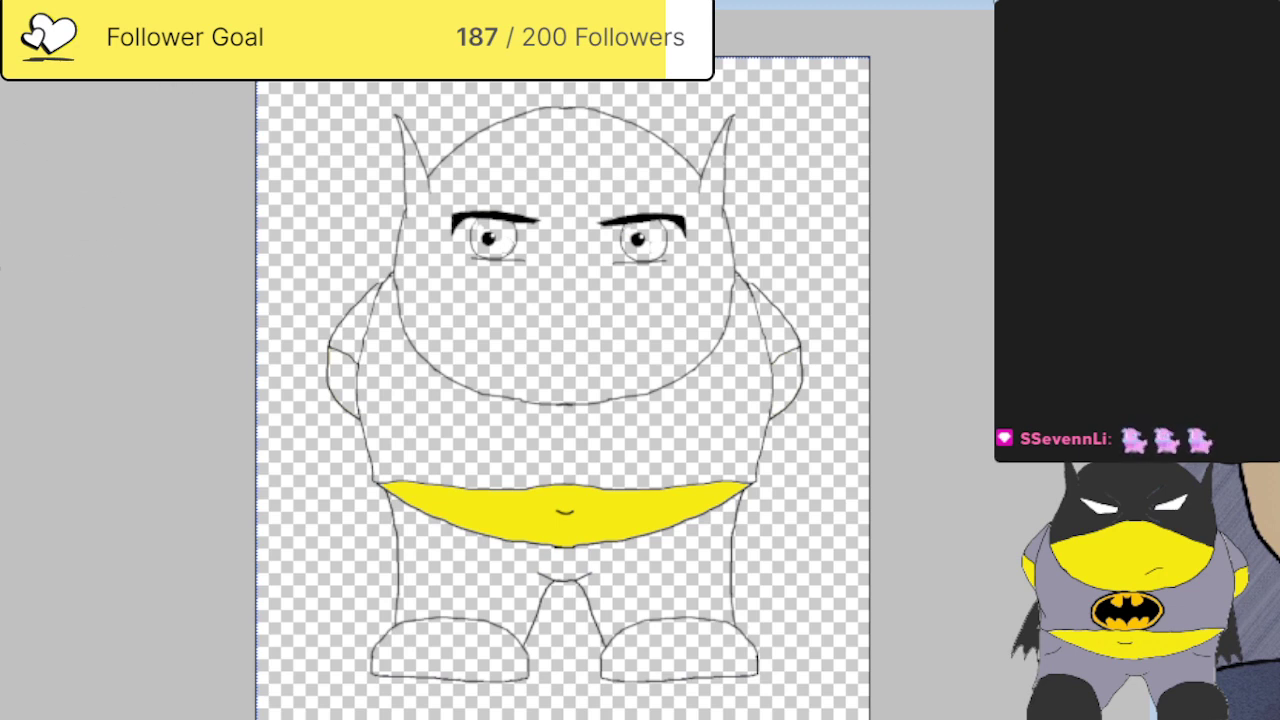
key("ctrl+a")
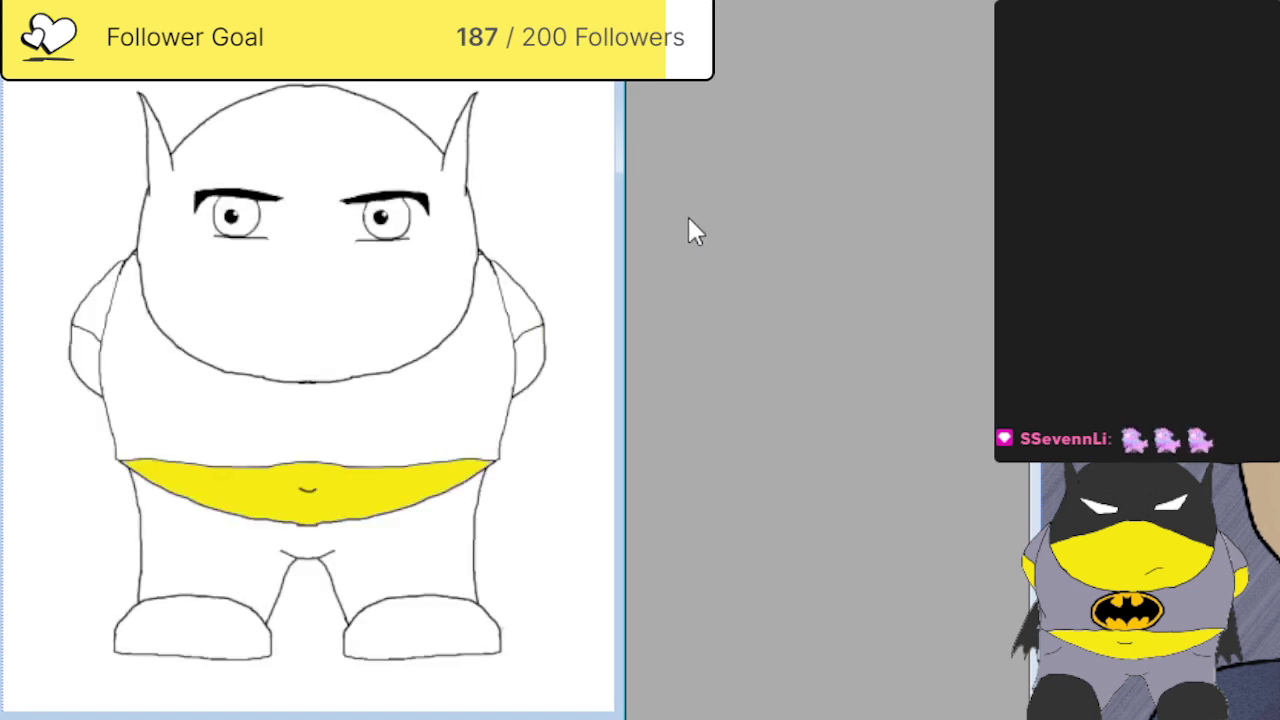
mouse_move(400, 15)
left_mouse_down()
mouse_move(775, 39)
mouse_move(681, 50)
left_mouse_up()
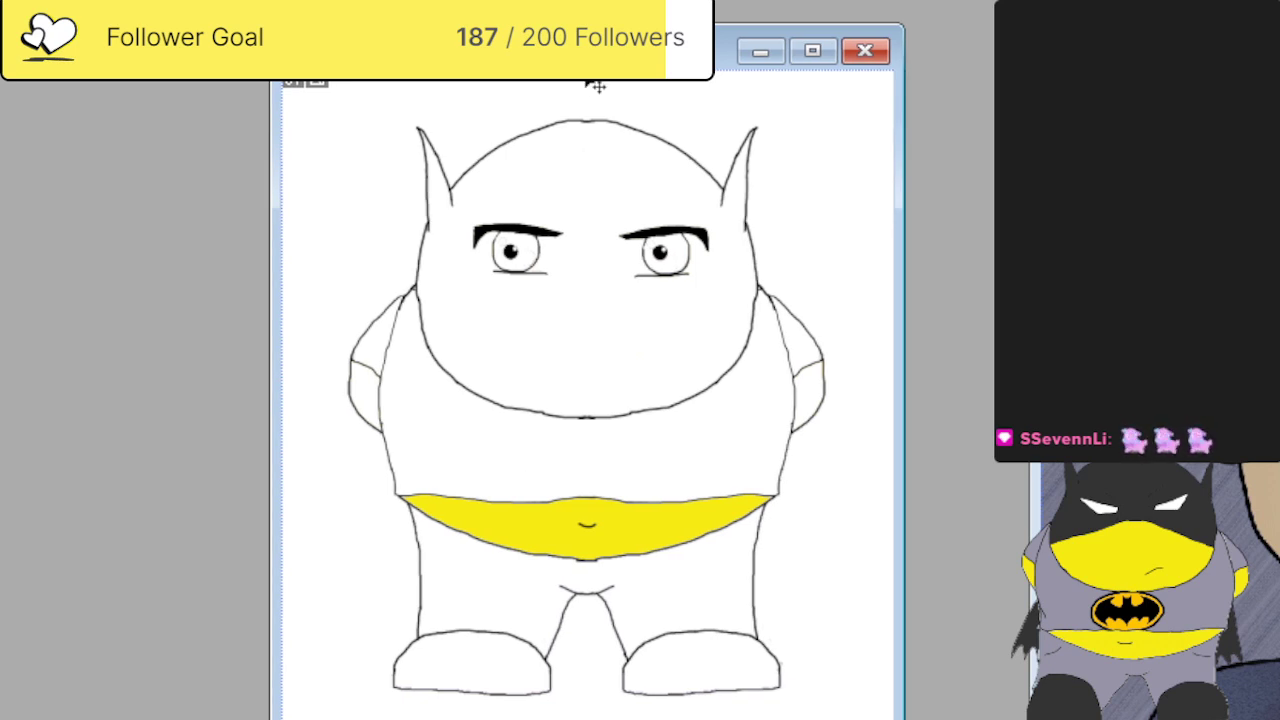
Widen the white-background drawing's window on both sides to make room around the face.
scroll(596, 86, "up", 5)
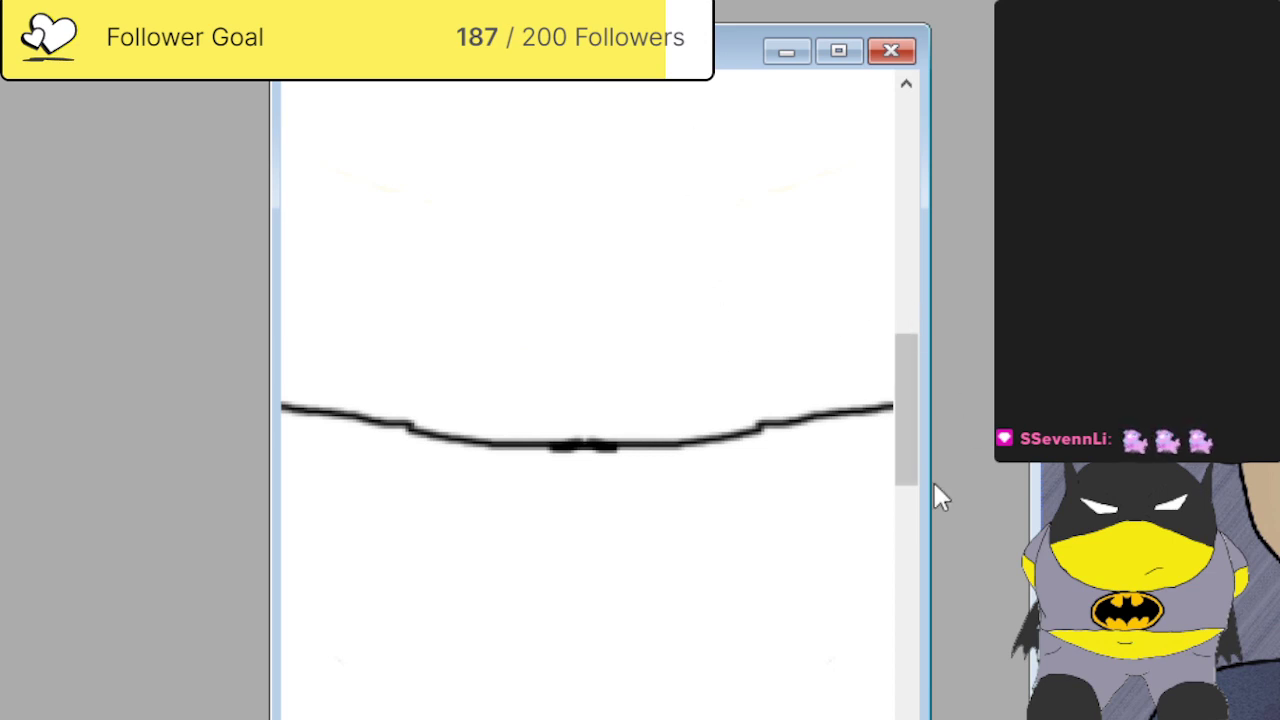
left_click_drag(920, 463, 971, 371)
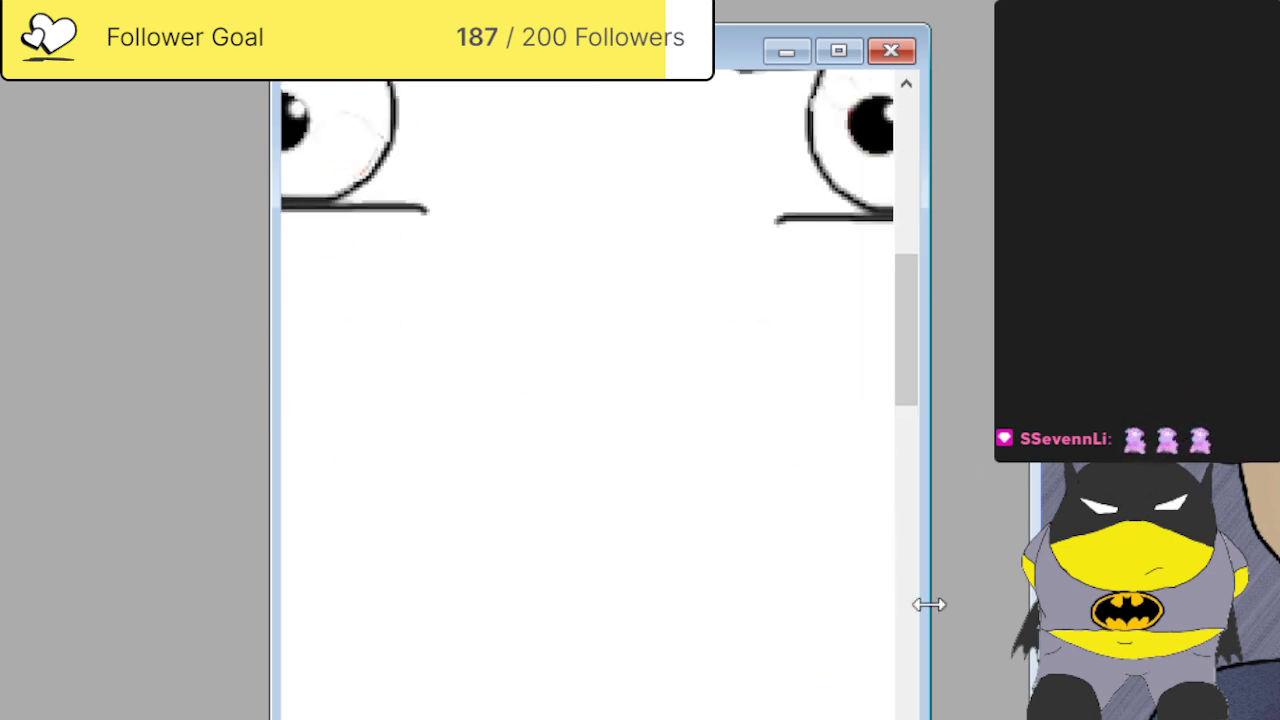
left_click_drag(929, 604, 1223, 664)
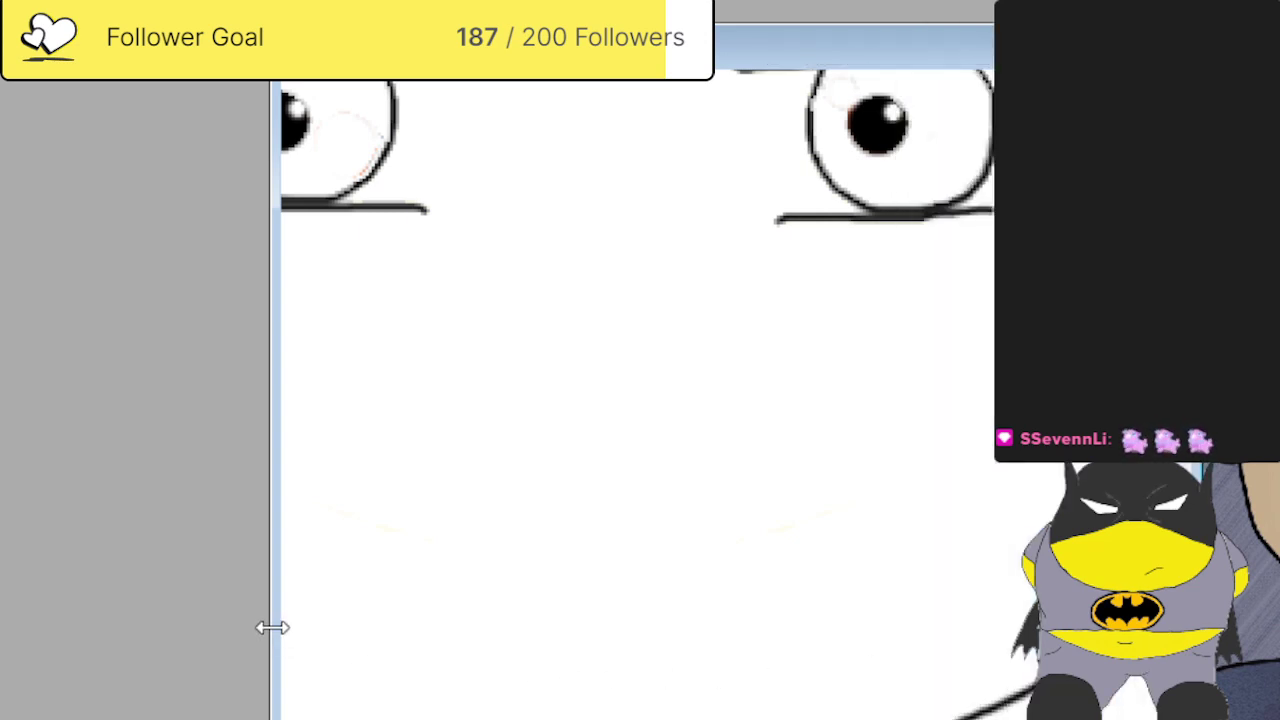
left_click_drag(272, 627, 96, 627)
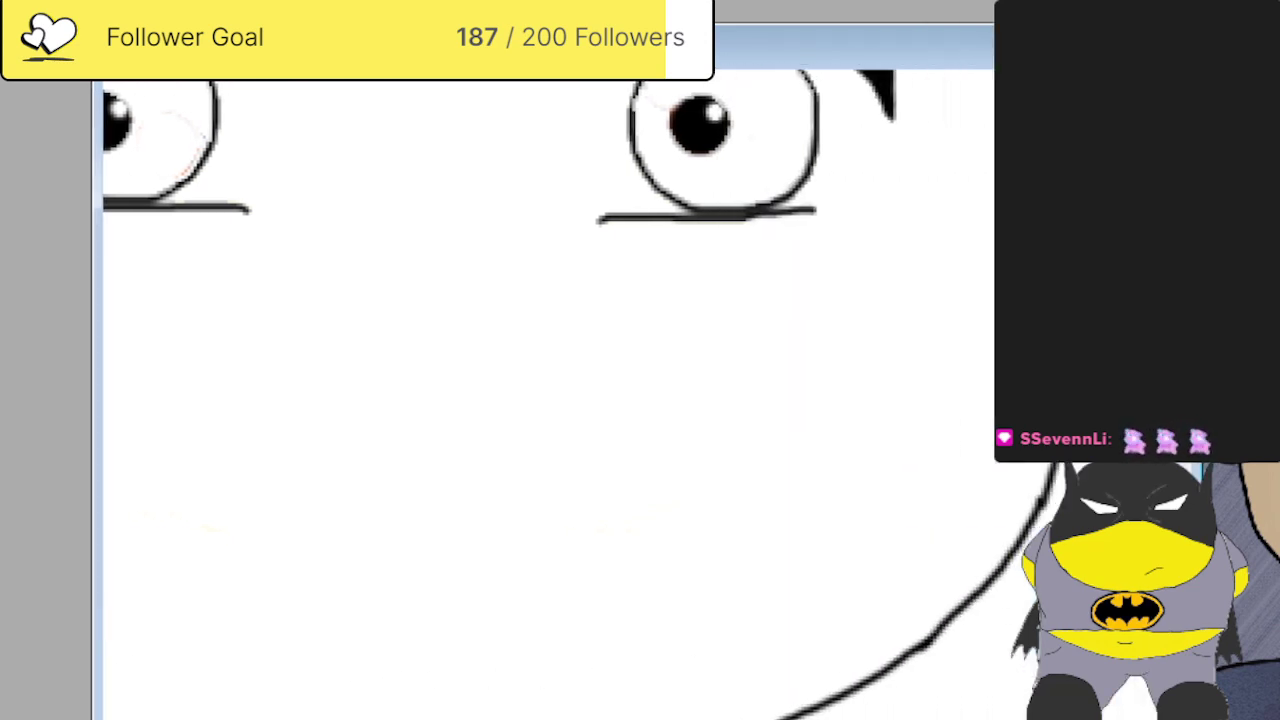
scroll(586, 540, "up", 5)
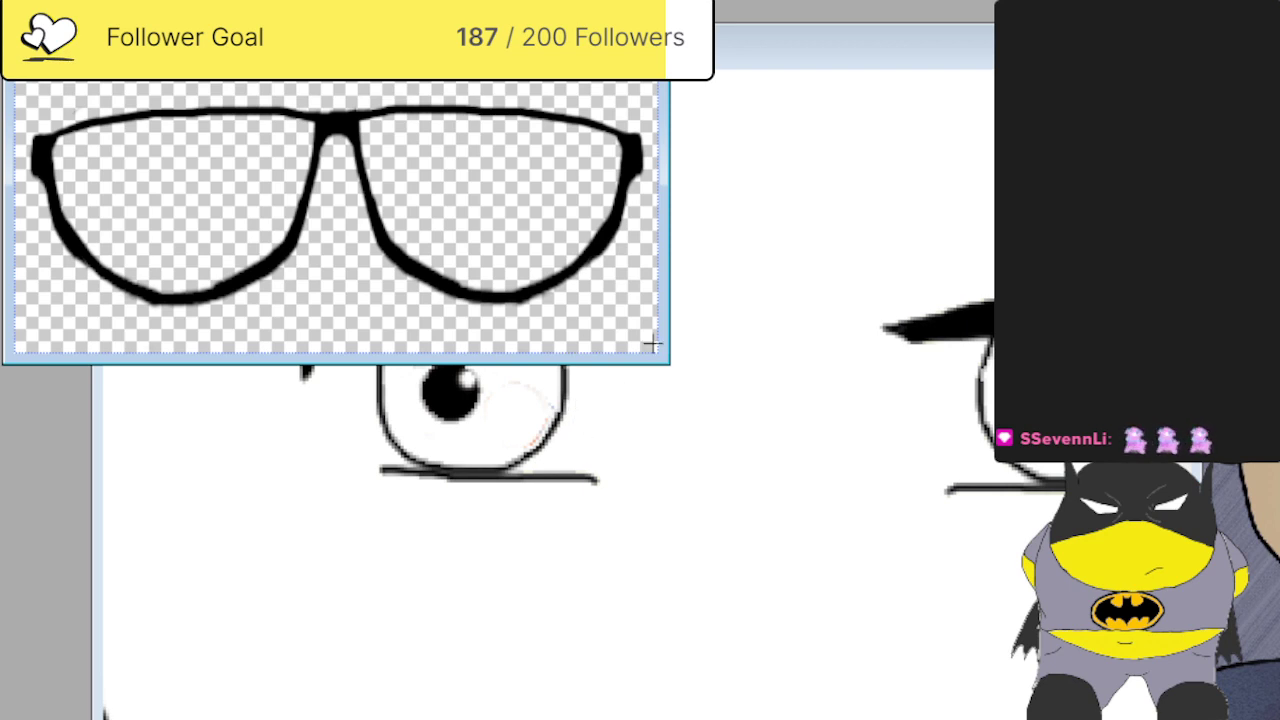
Copy the entire black glasses frame from its own document into the character drawing and position it over both eyes.
left_click_drag(658, 347, 945, 482)
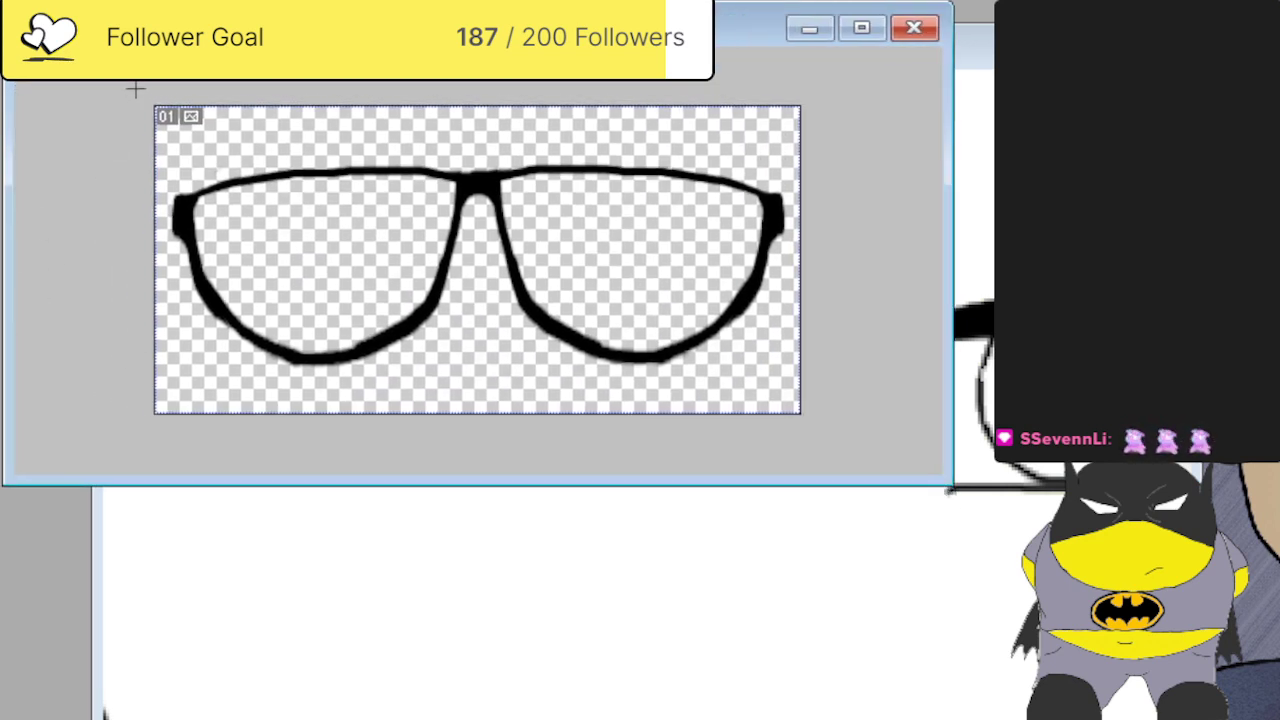
left_click_drag(134, 89, 800, 457)
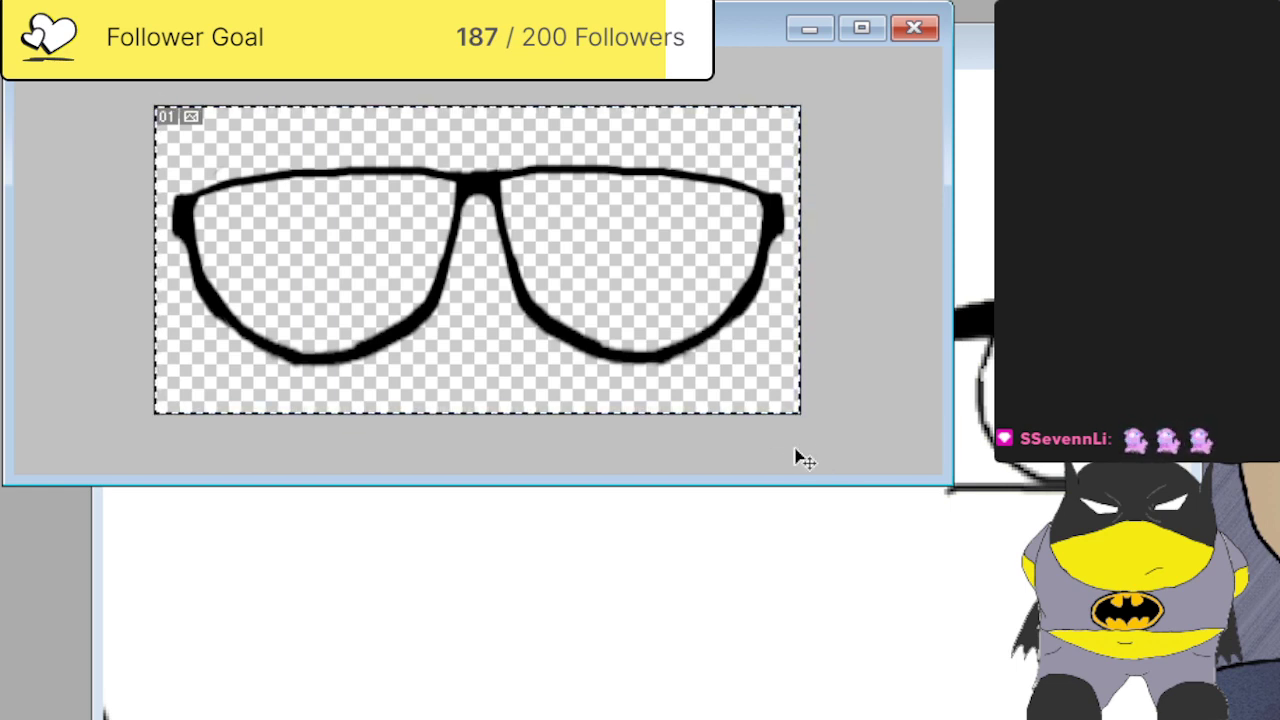
left_click(980, 157)
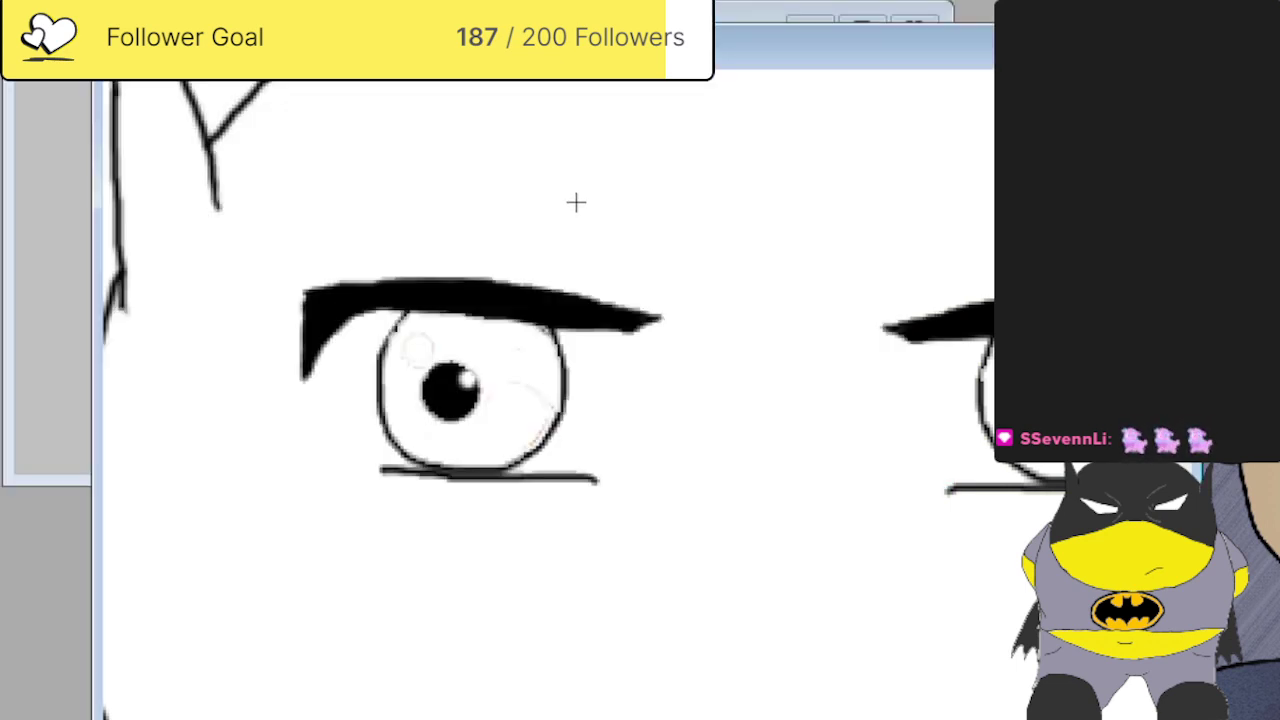
left_click_drag(562, 207, 848, 450)
key("ctrl+v")
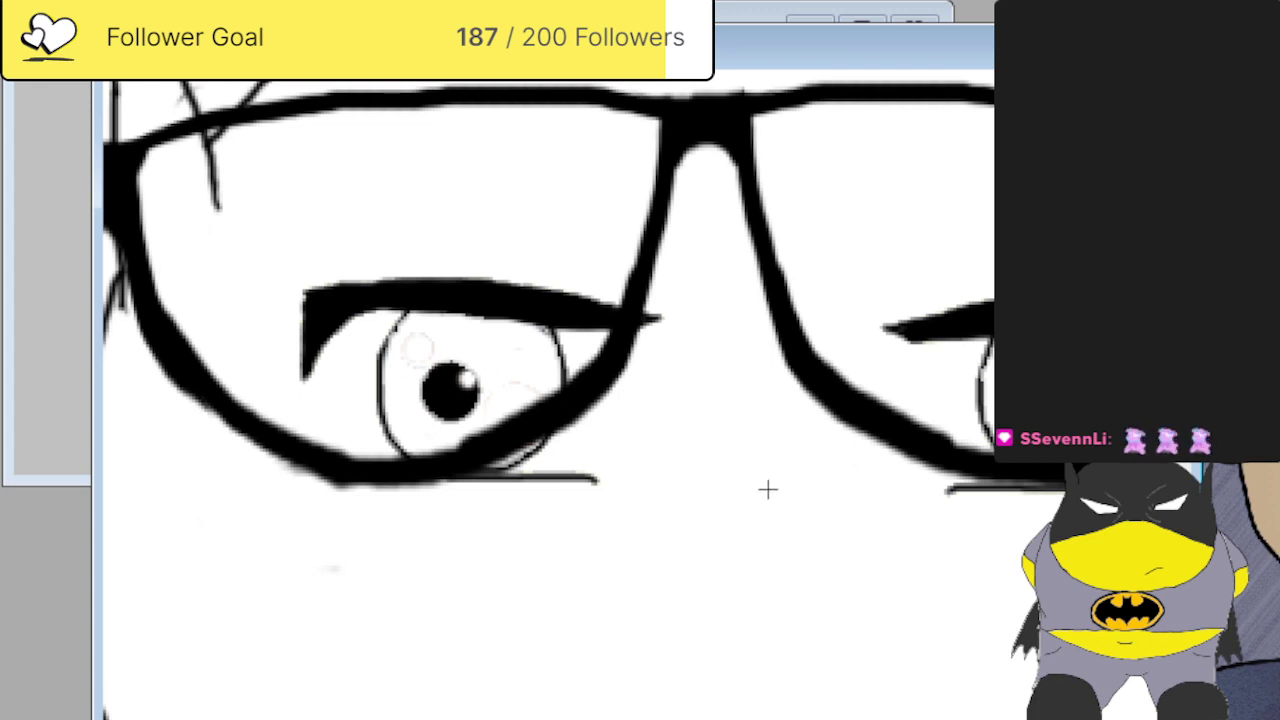
key("ctrl+minus")
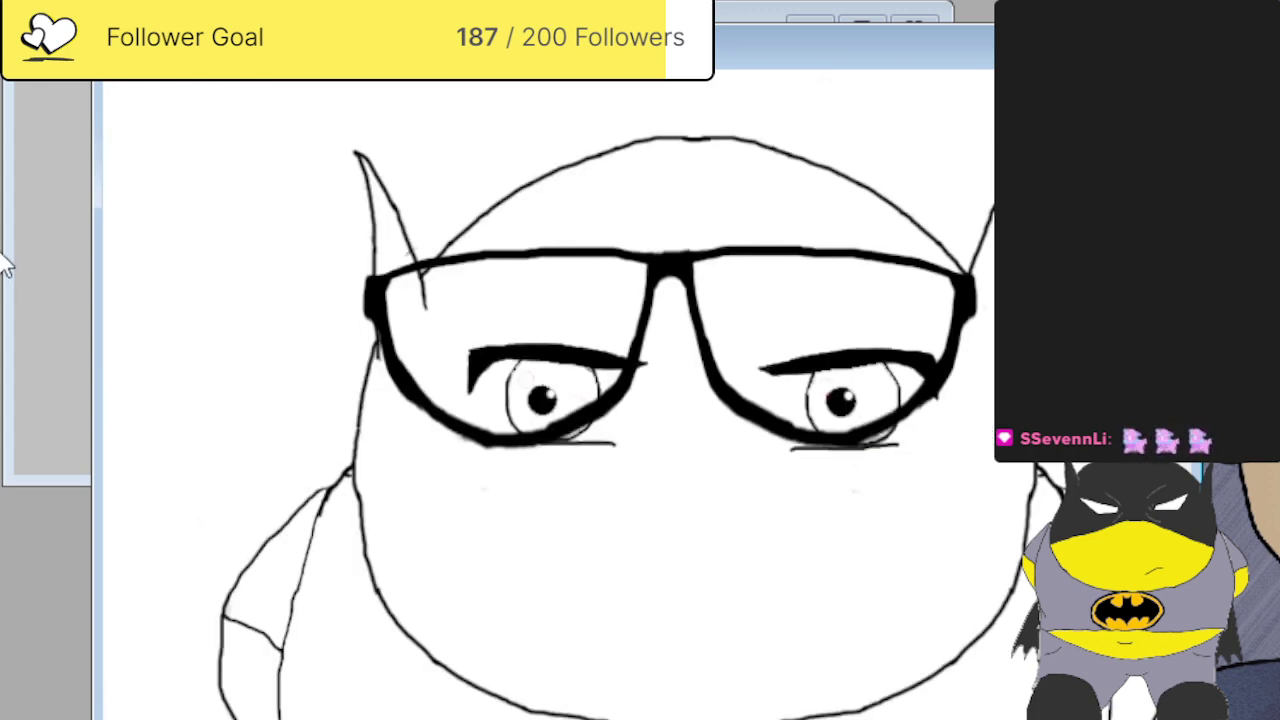
mouse_move(548, 402)
left_mouse_down()
mouse_move(592, 457)
mouse_move(573, 474)
left_mouse_up()
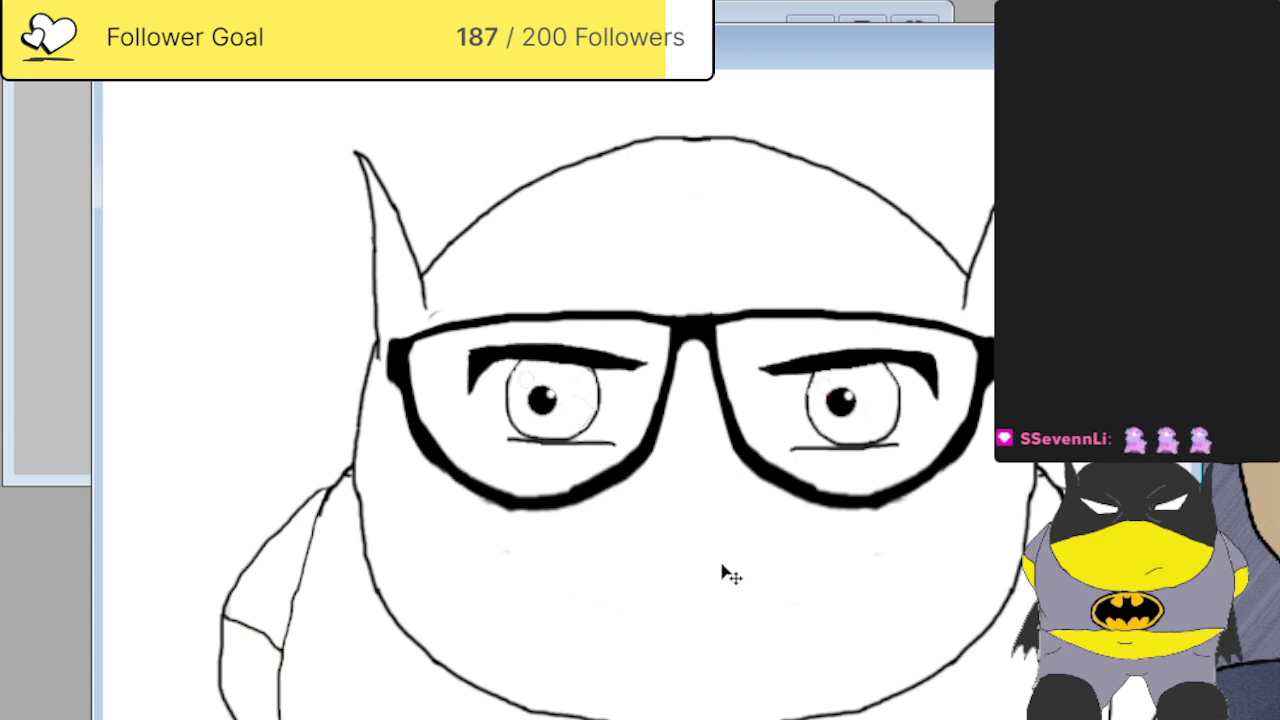
Draw two thin black strokes joining the glasses' left hinge to the lower ends of the left ear's lines.
key("ctrl+plus")
key("ctrl+plus")
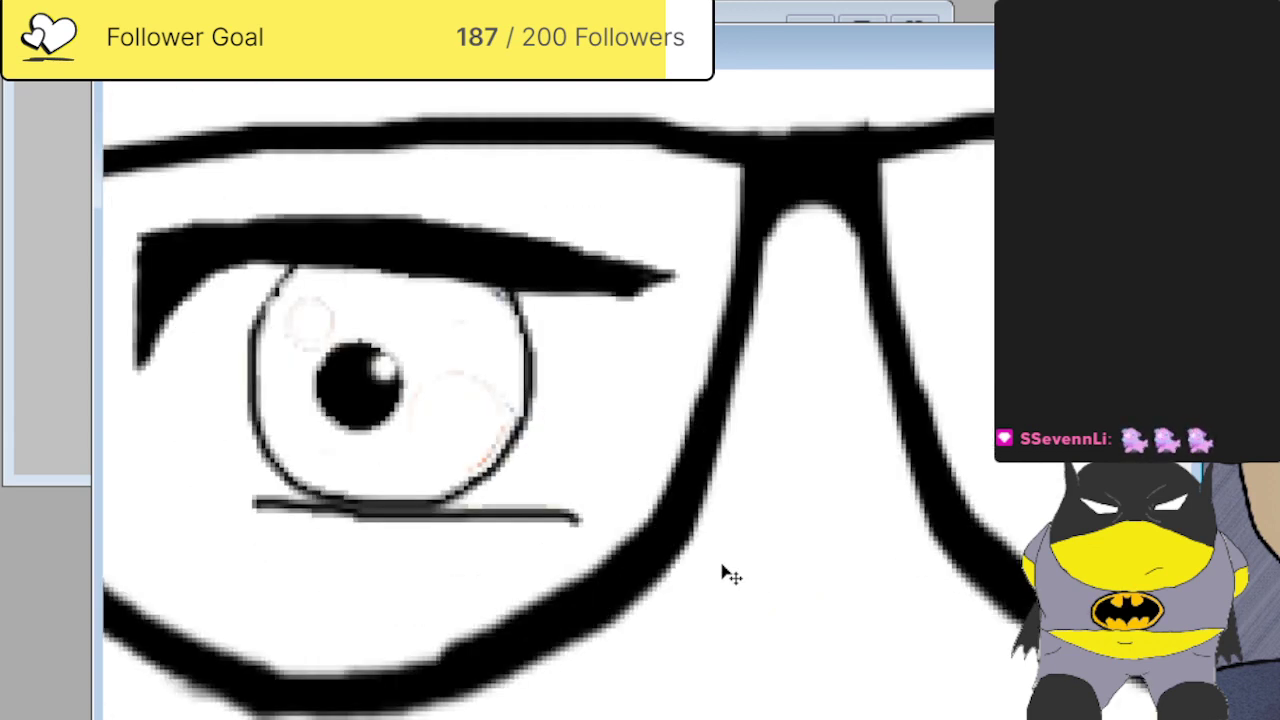
scroll(857, 223, "up", 3)
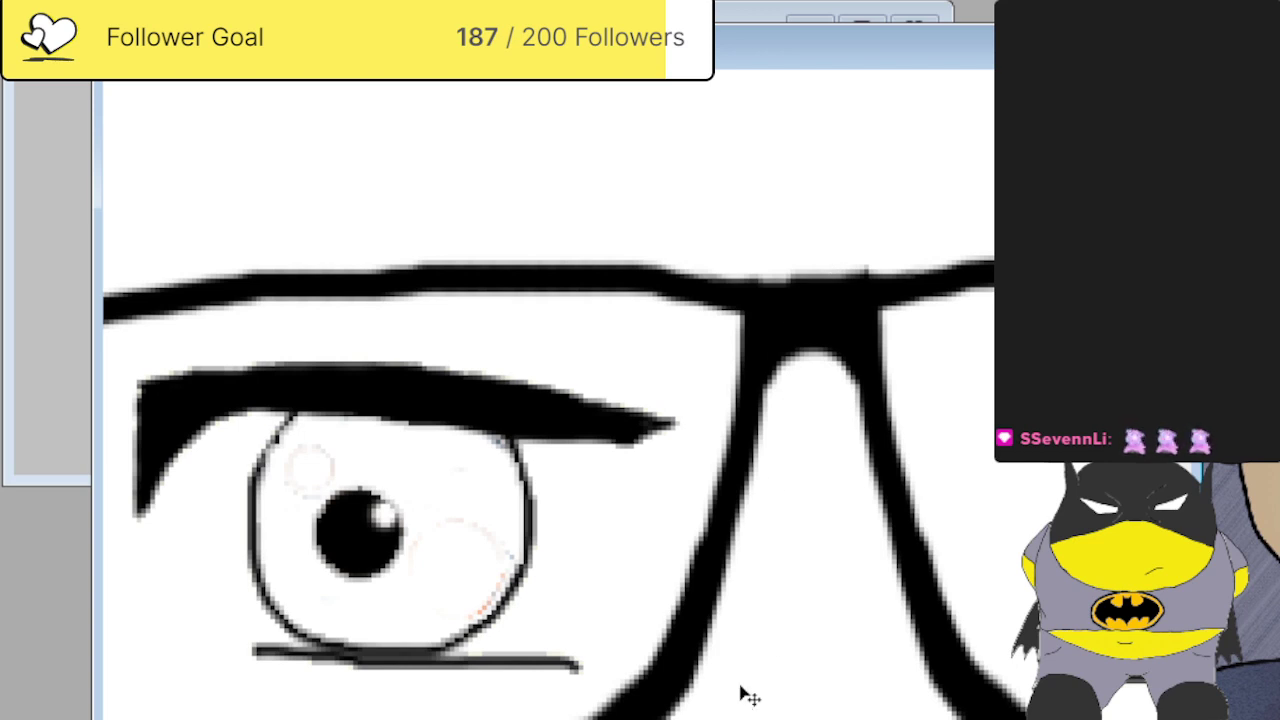
scroll(548, 400, "down", 2)
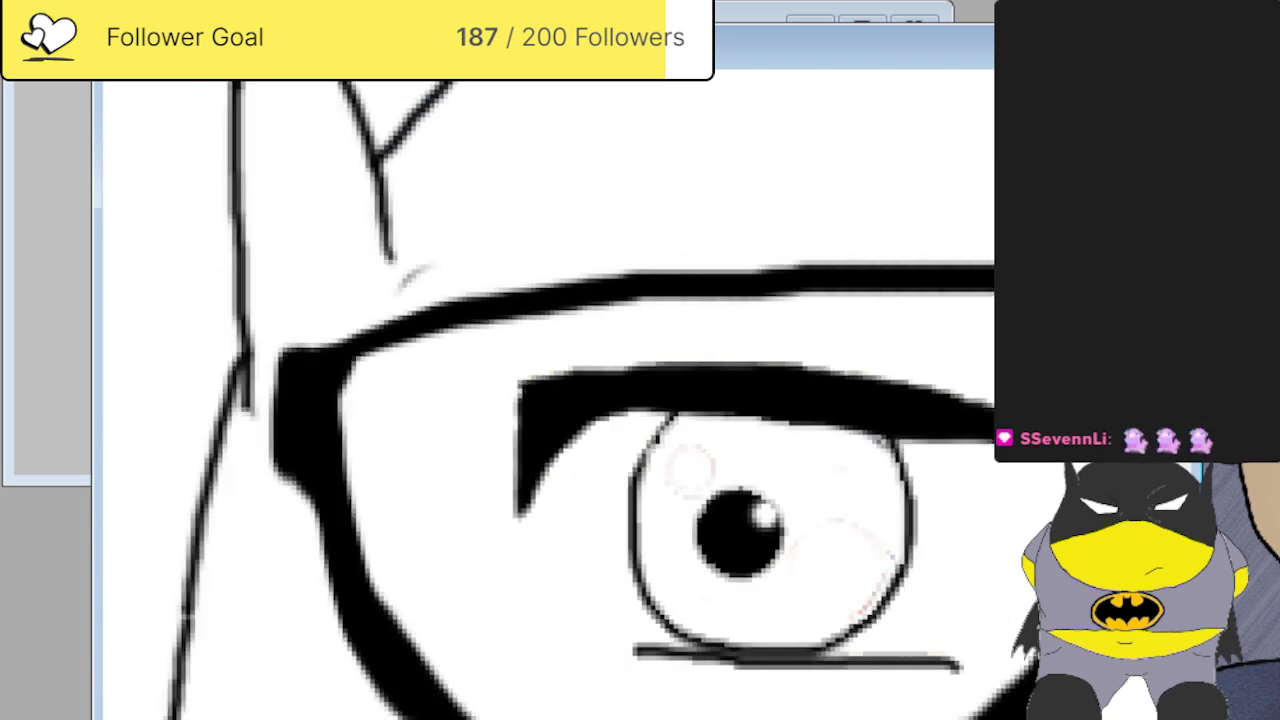
scroll(548, 400, "up", 3)
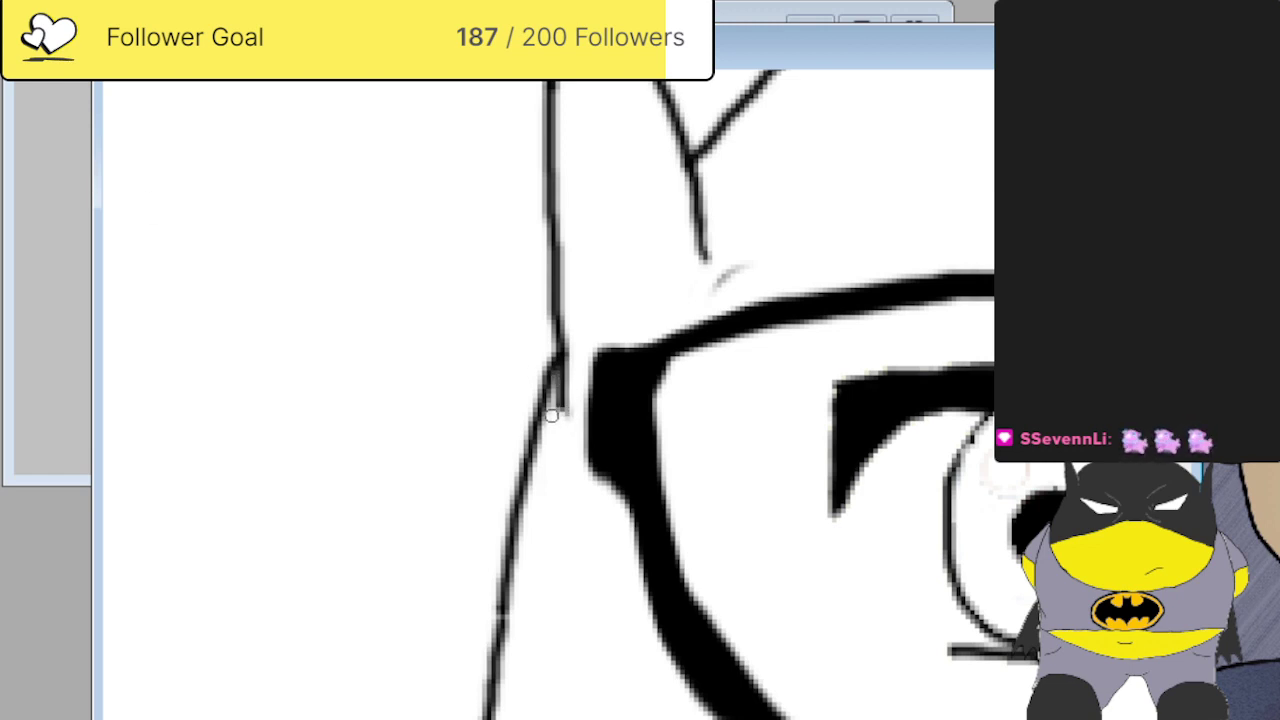
left_click_drag(551, 408, 593, 390)
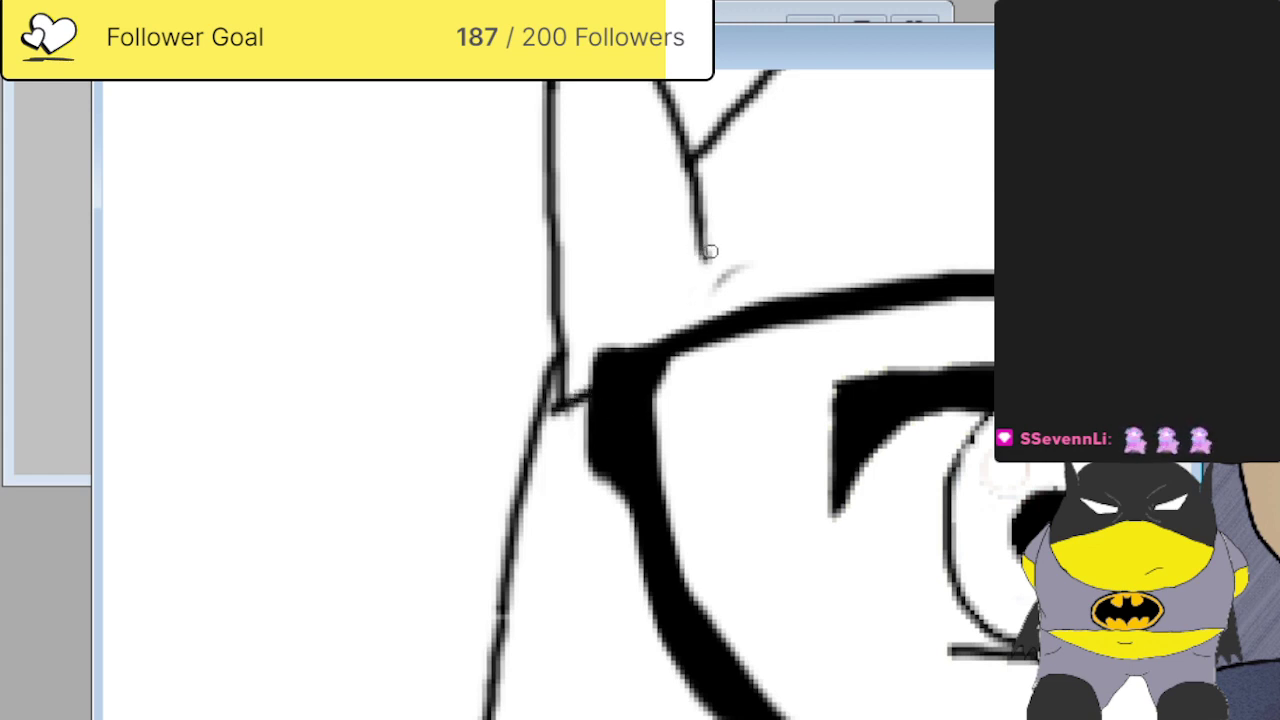
left_click_drag(737, 239, 619, 344)
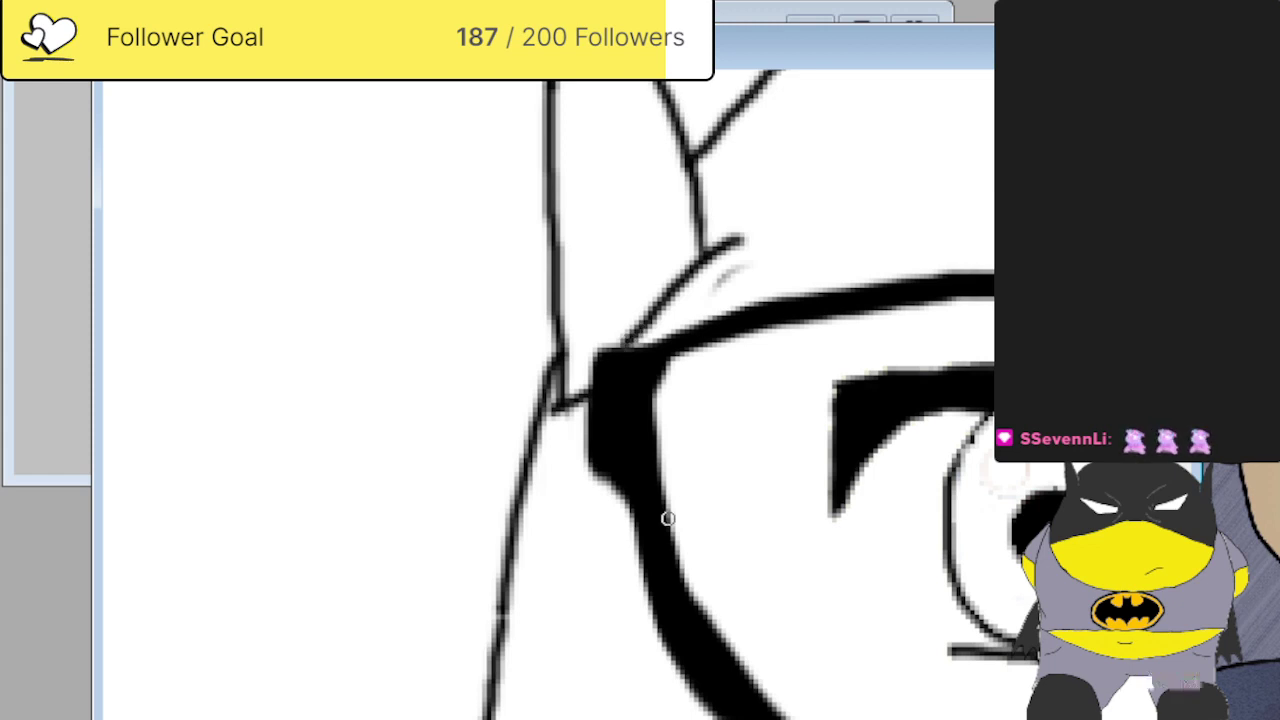
Draw two thin black strokes joining the glasses' right hinge to the lower ends of the right ear's lines.
scroll(516, 394, "down", 3)
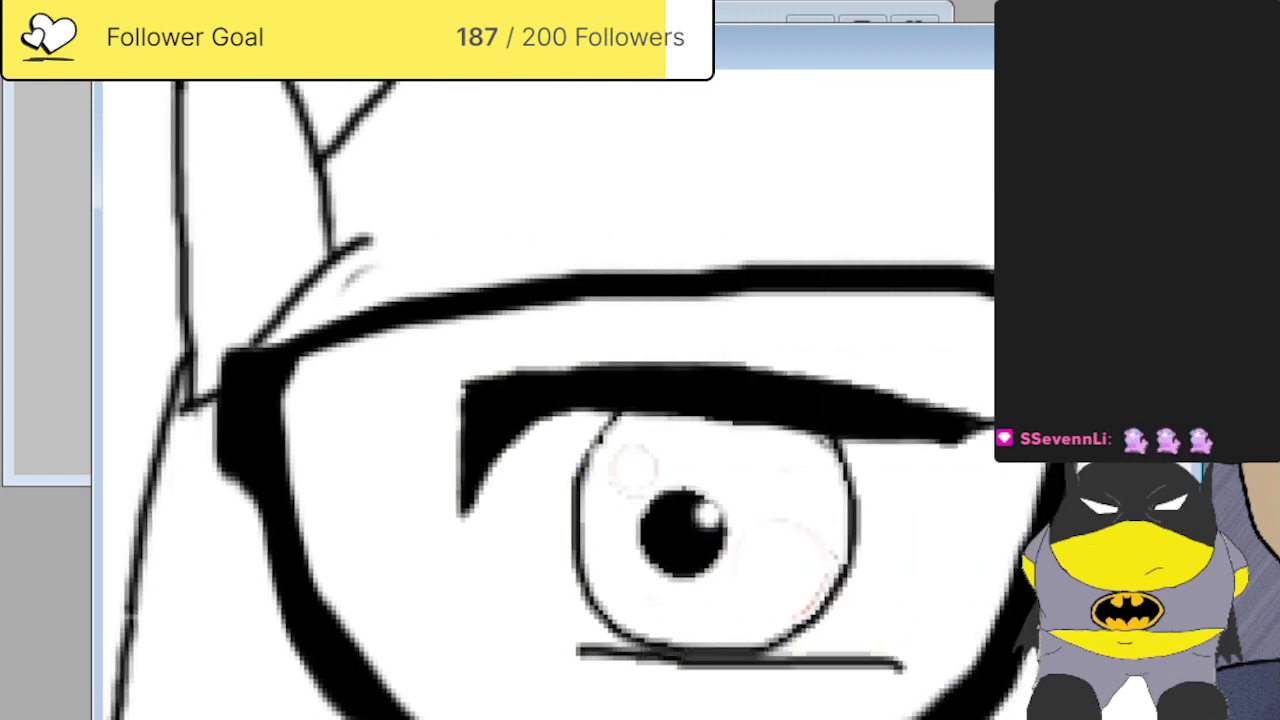
scroll(516, 394, "right", 3)
scroll(516, 394, "up", 2)
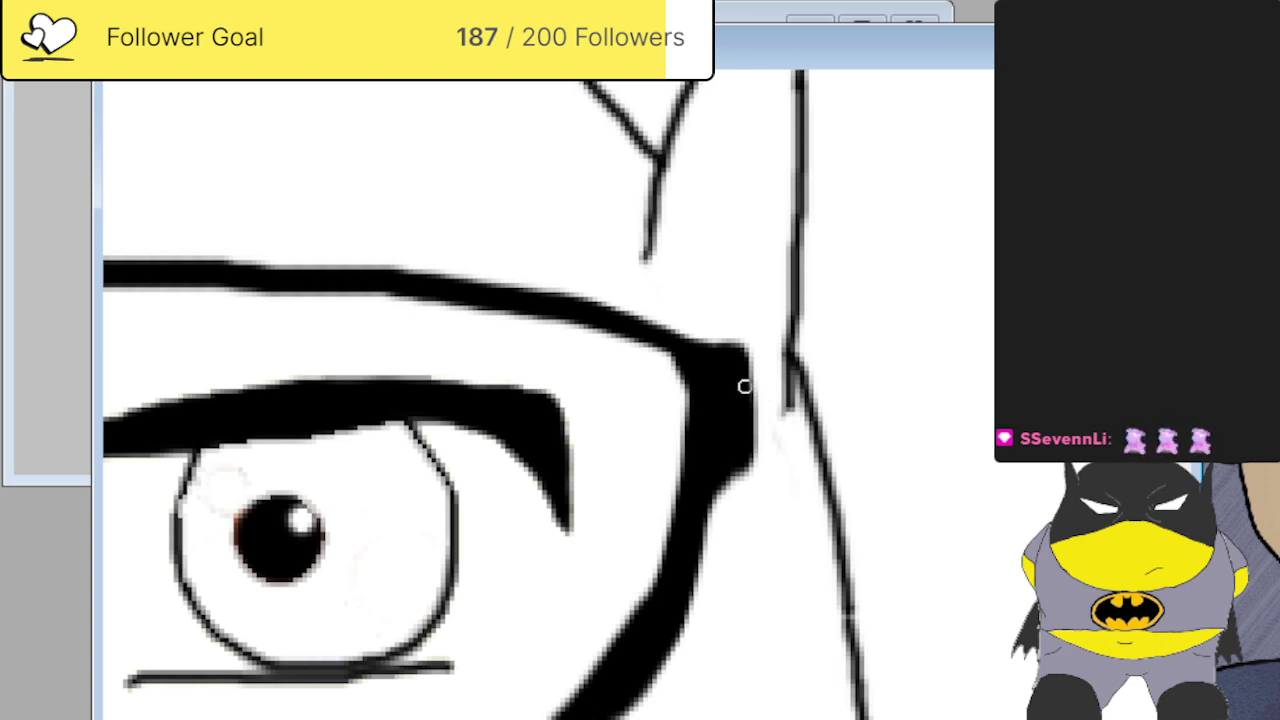
left_click_drag(744, 387, 795, 410)
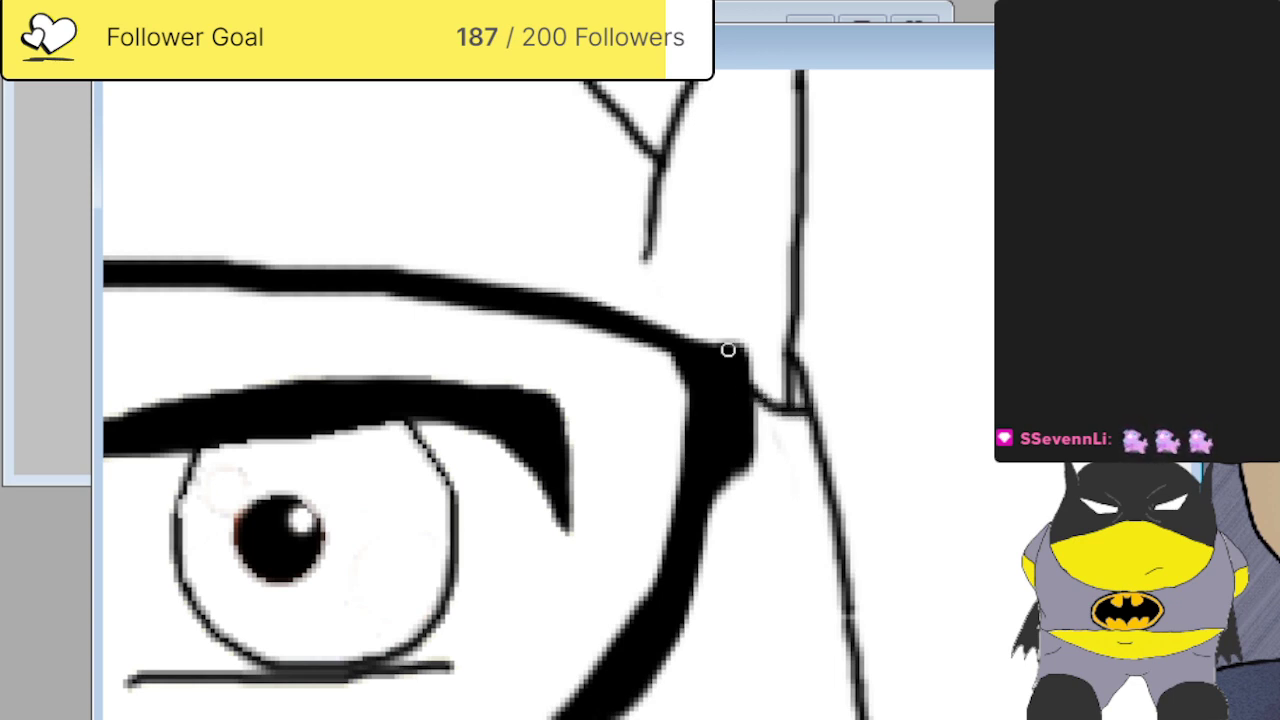
mouse_move(598, 216)
left_mouse_down()
mouse_move(662, 264)
mouse_move(712, 330)
left_mouse_up()
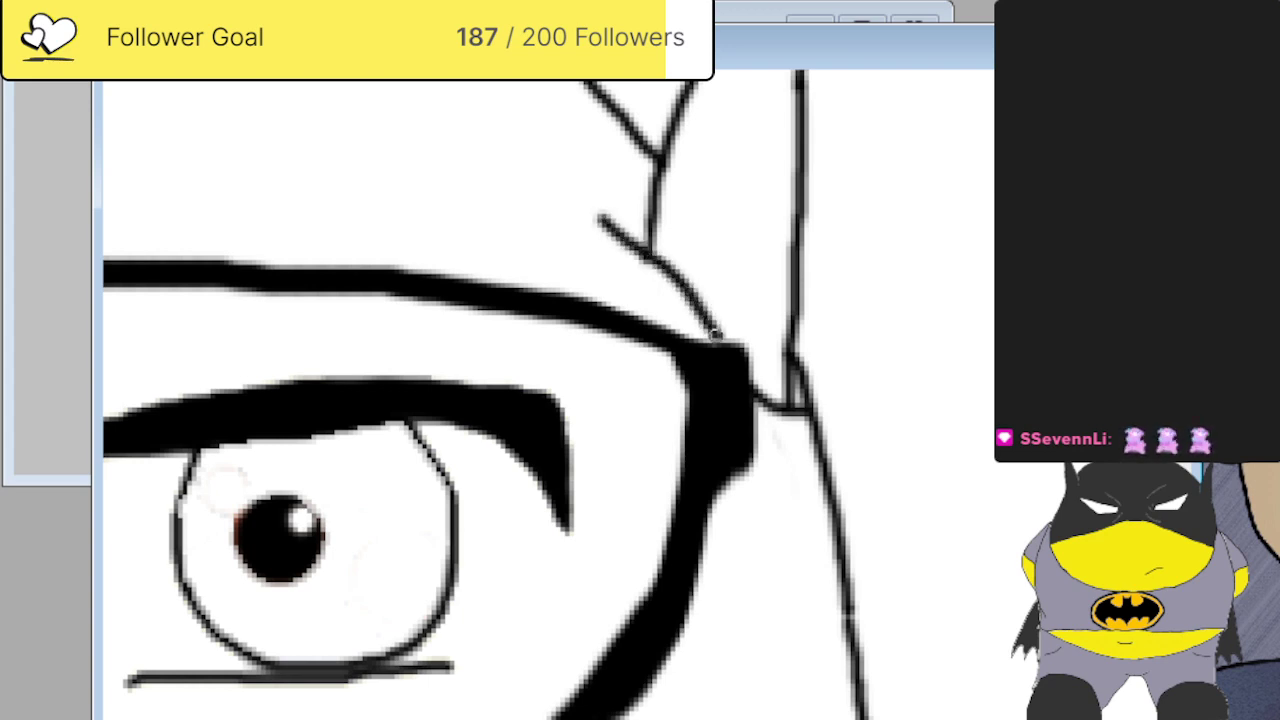
Hide the glasses and draw a short, straight horizontal black mouth line centred on the lower face.
scroll(430, 383, "up", 5)
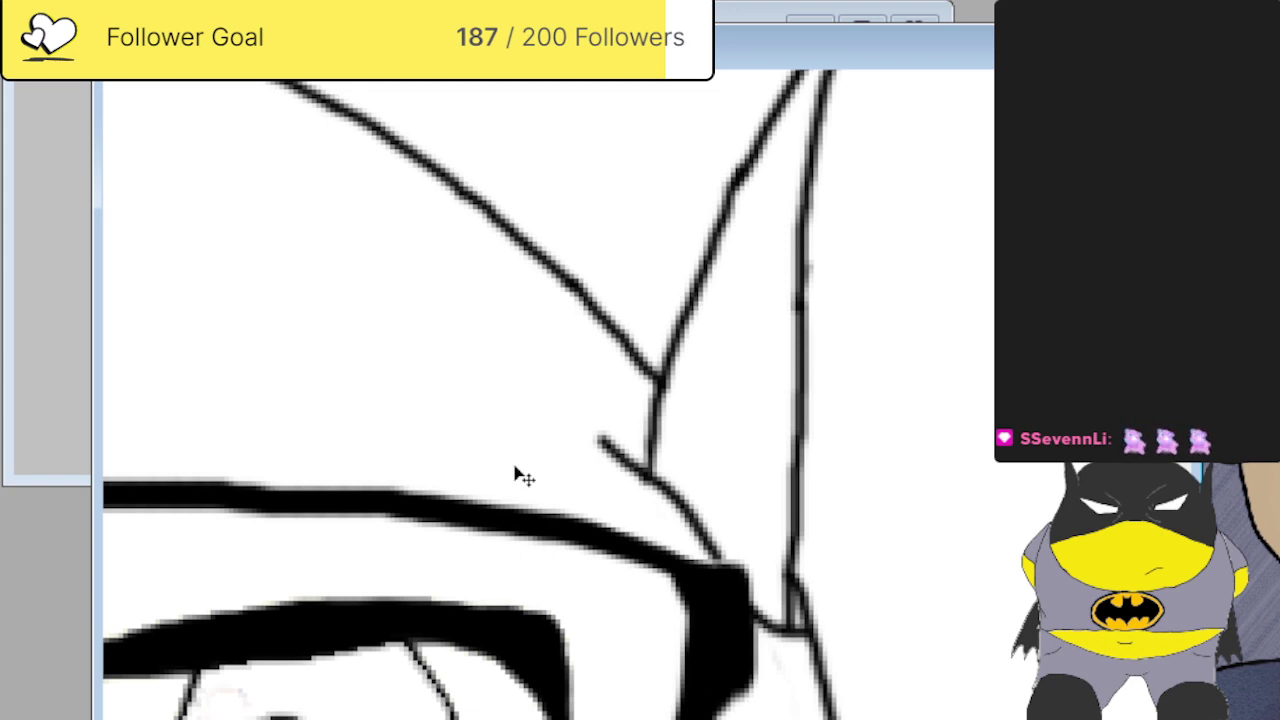
scroll(520, 476, "down", 5)
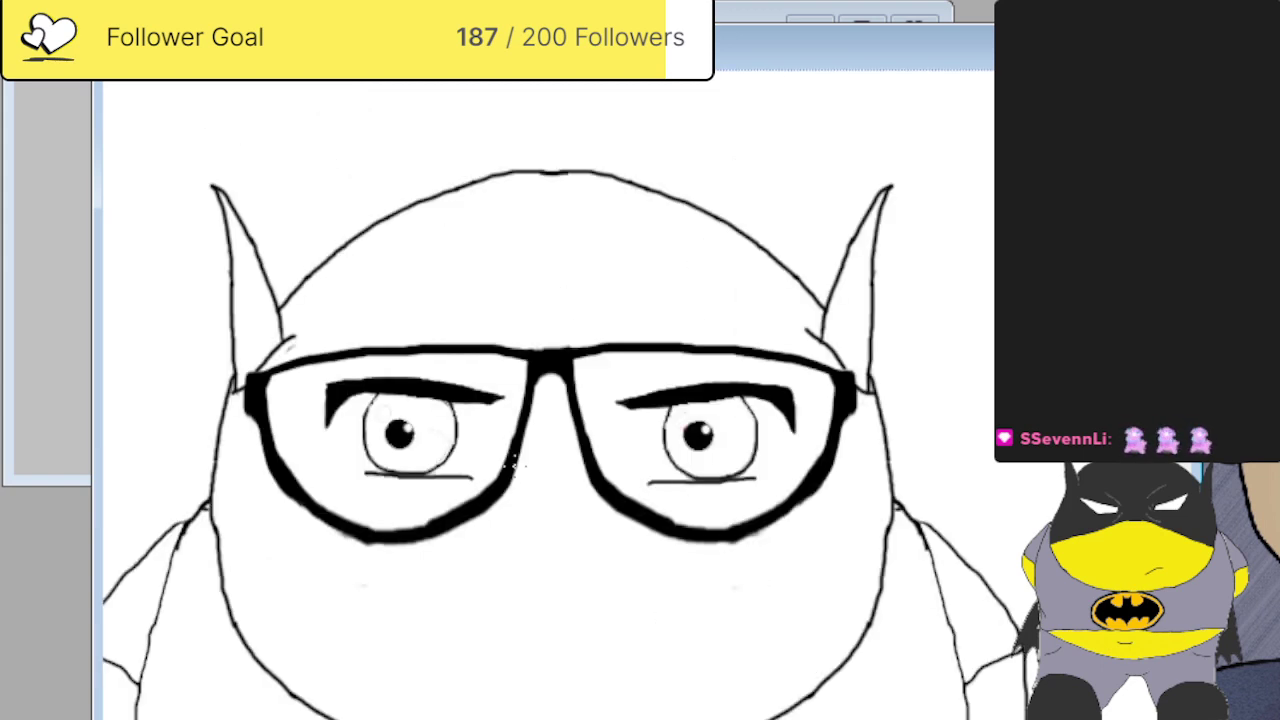
scroll(258, 305, "down", 5)
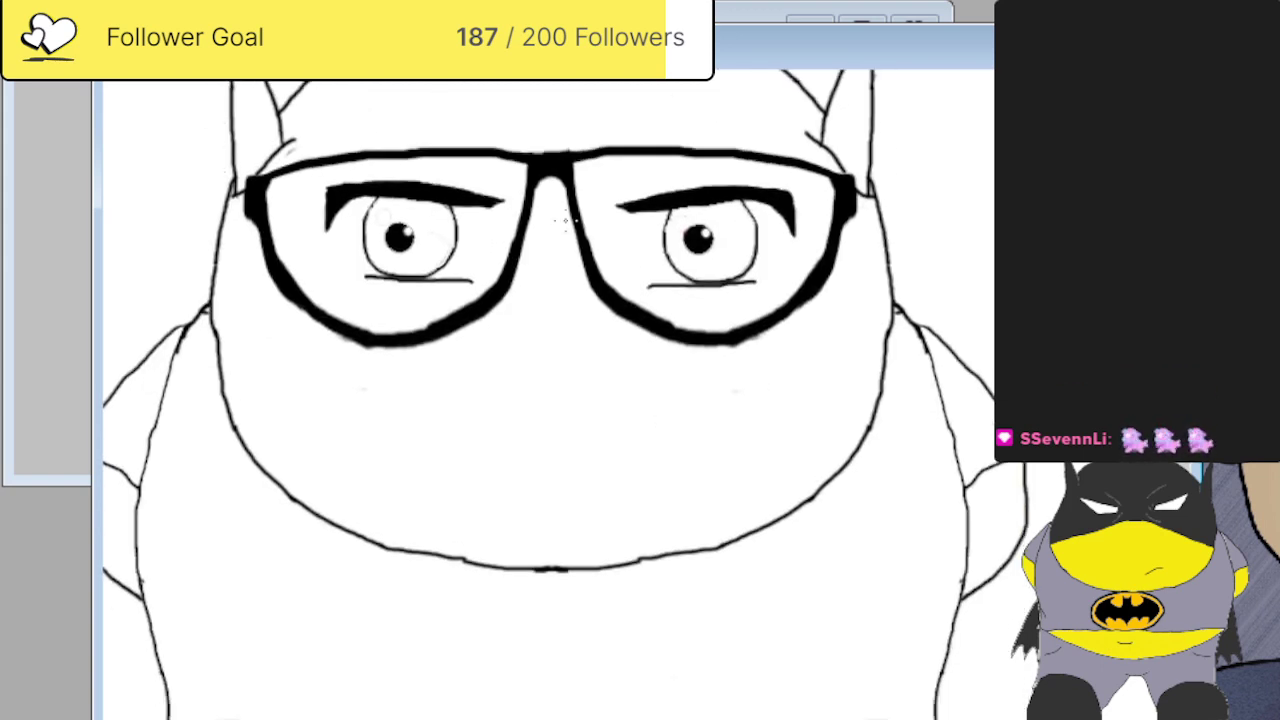
scroll(490, 250, "up", 5)
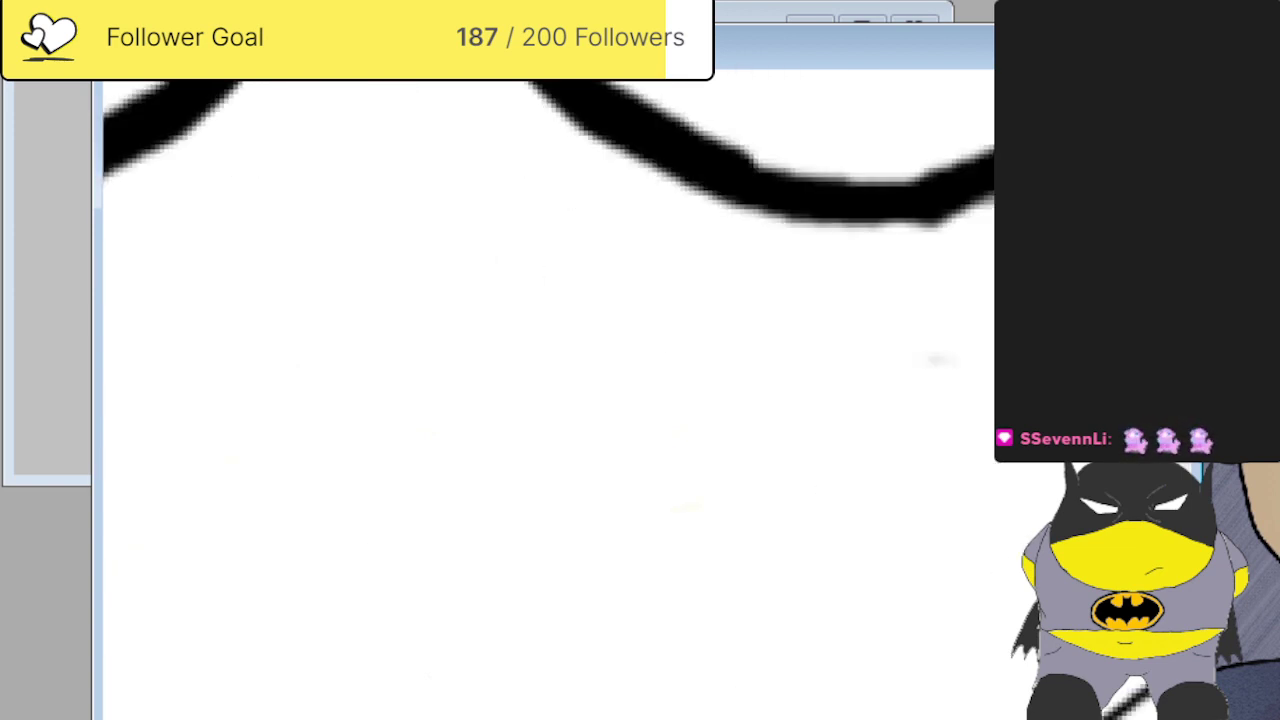
scroll(634, 494, "down", 3)
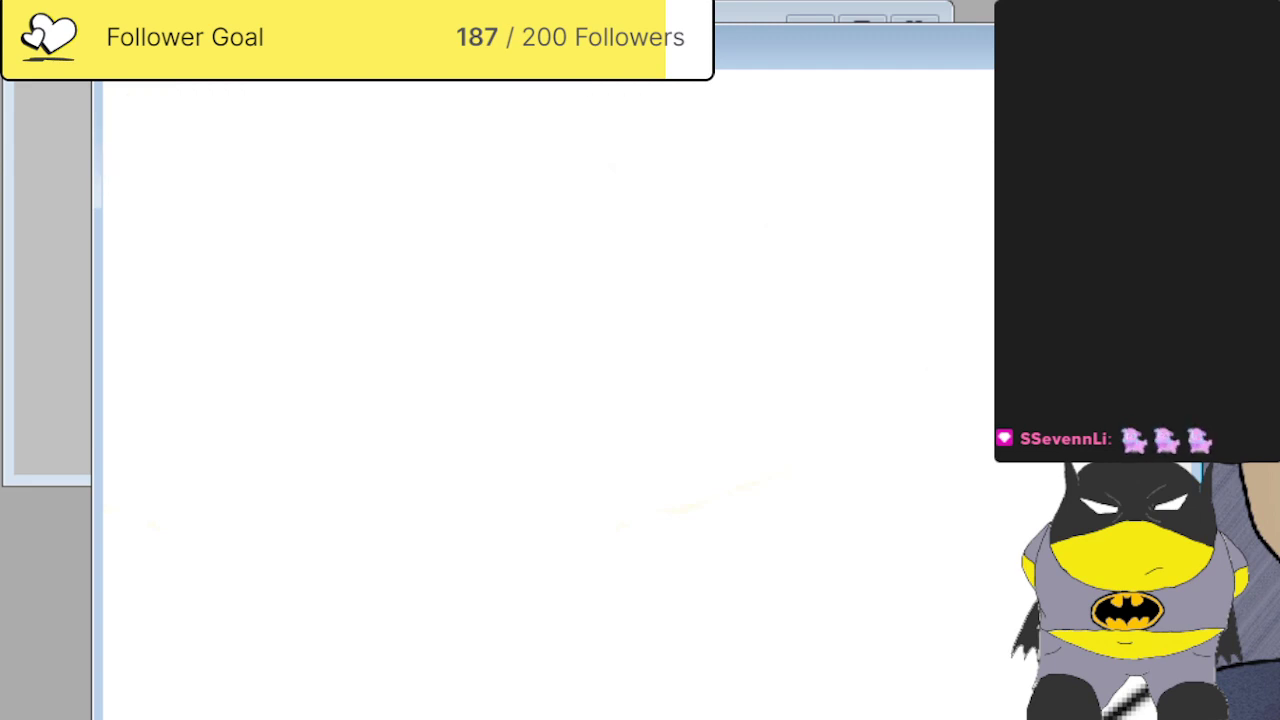
scroll(595, 455, "up", 1)
scroll(595, 455, "up", 4)
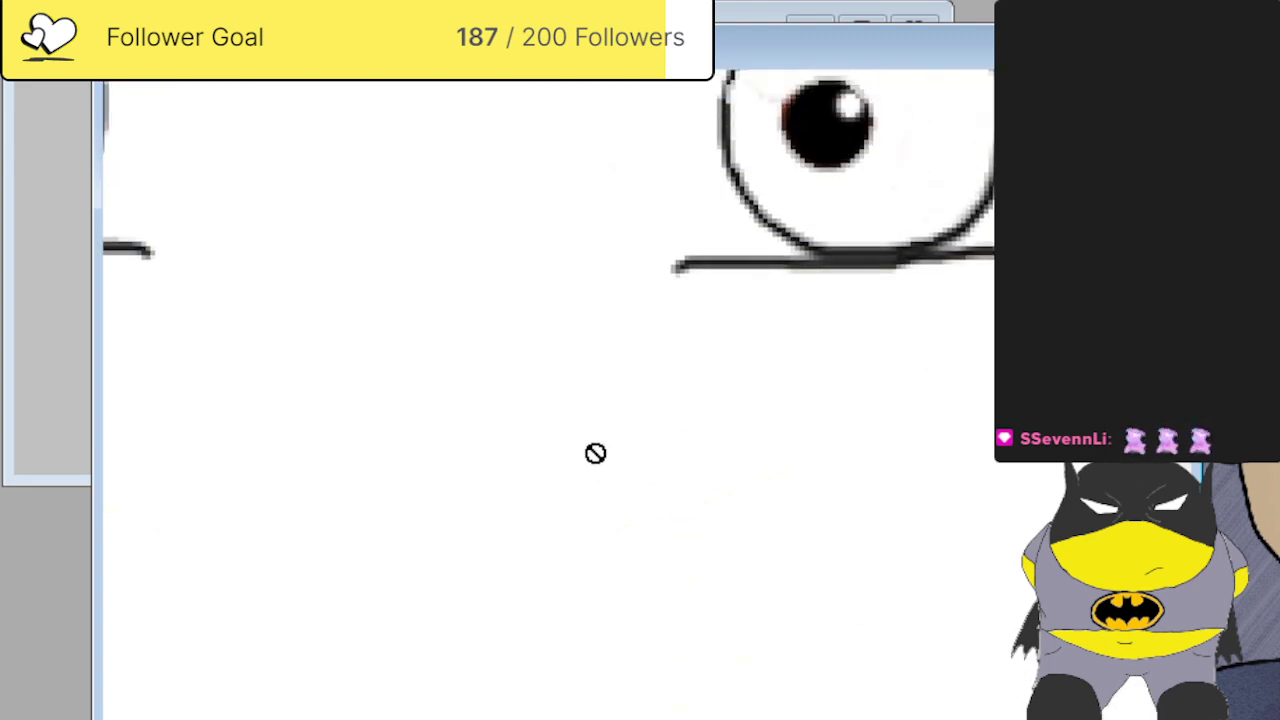
scroll(548, 400, "right", 5)
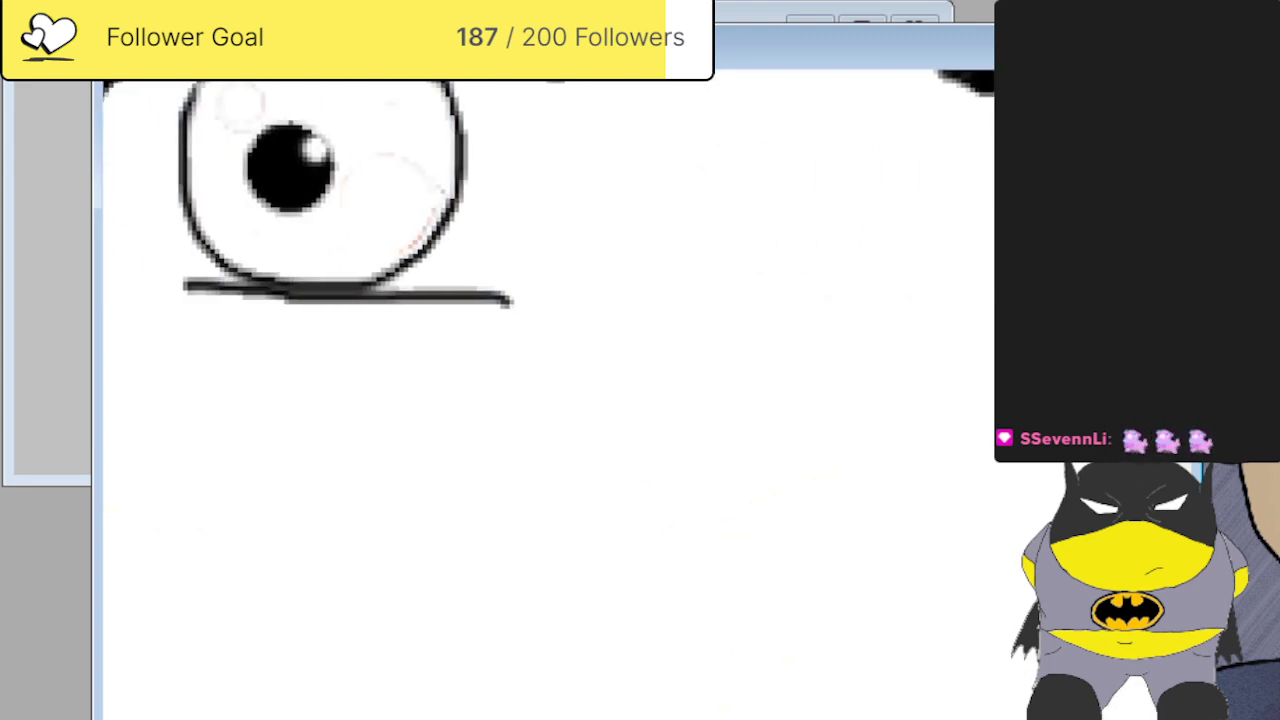
scroll(631, 649, "down", 4)
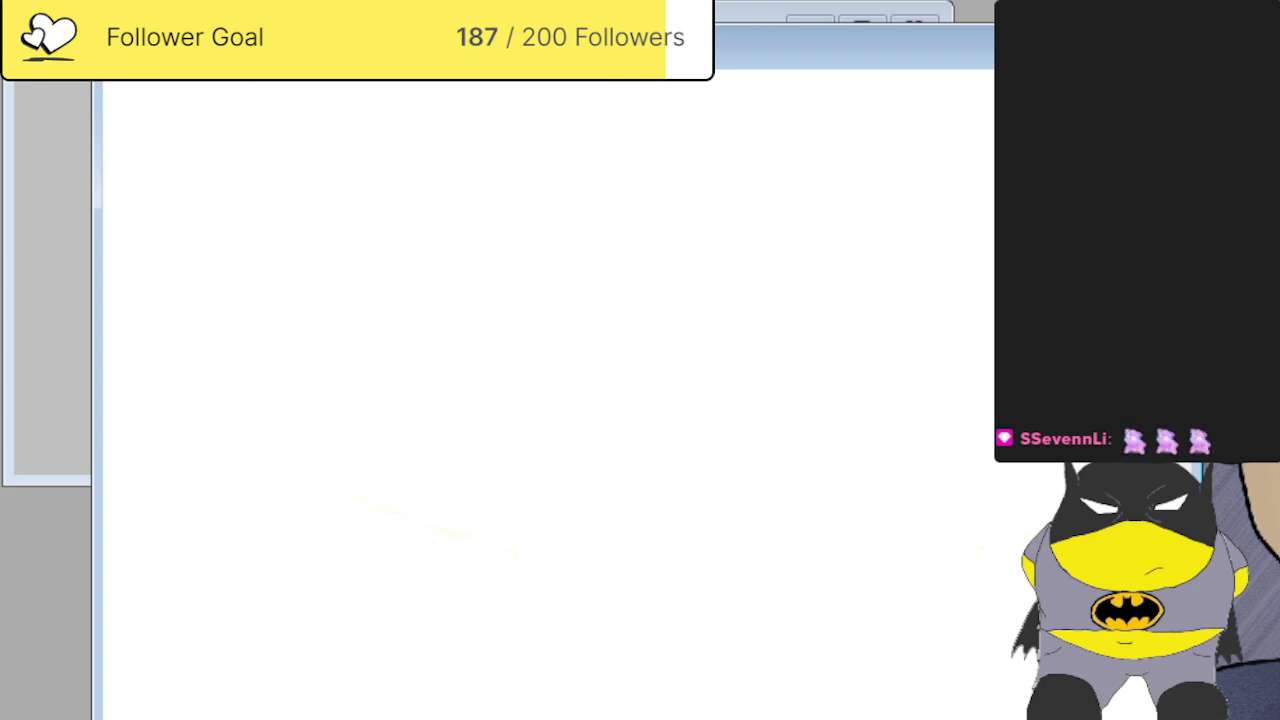
scroll(545, 400, "up", 5)
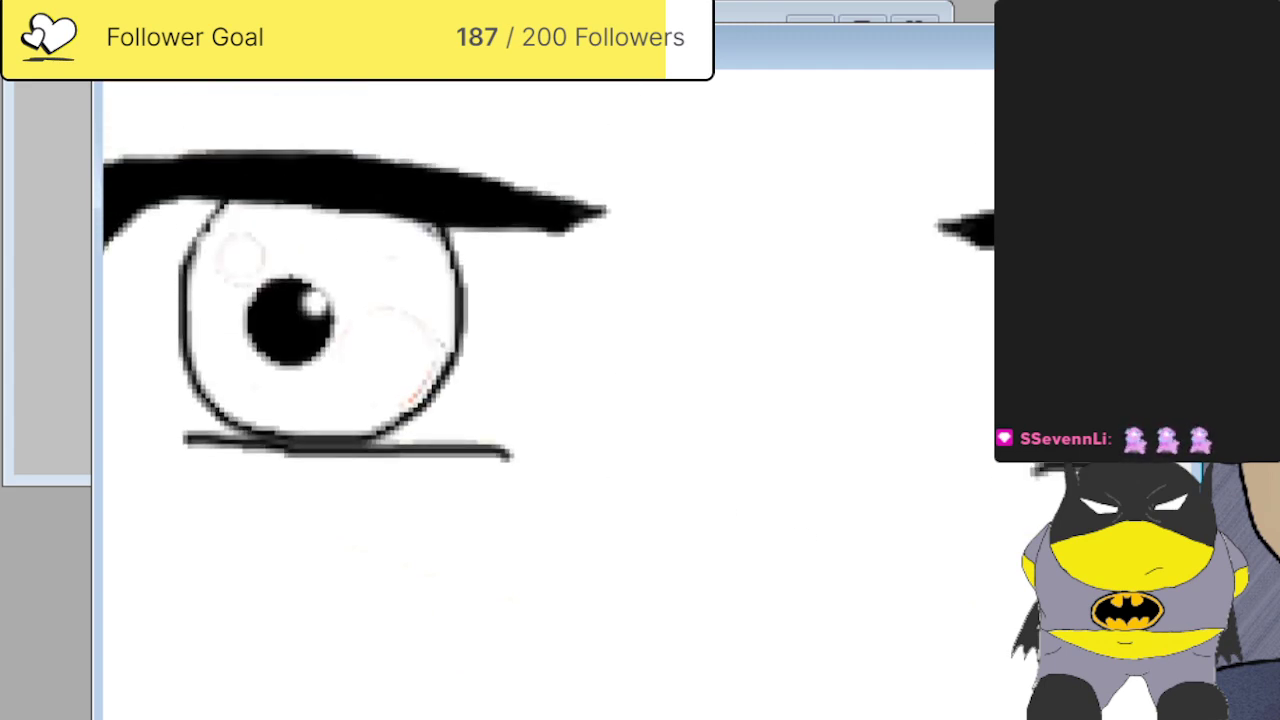
scroll(638, 672, "down", 5)
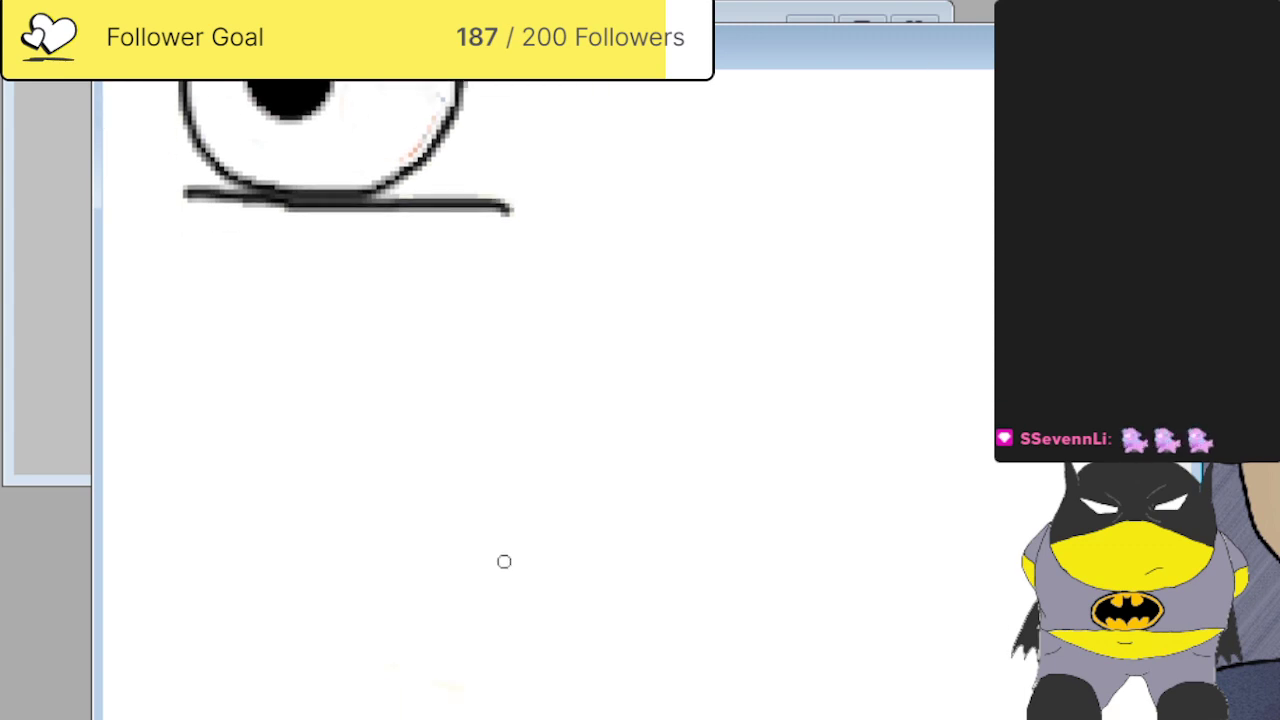
left_click_drag(608, 640, 948, 638)
scroll(910, 680, "down", 3)
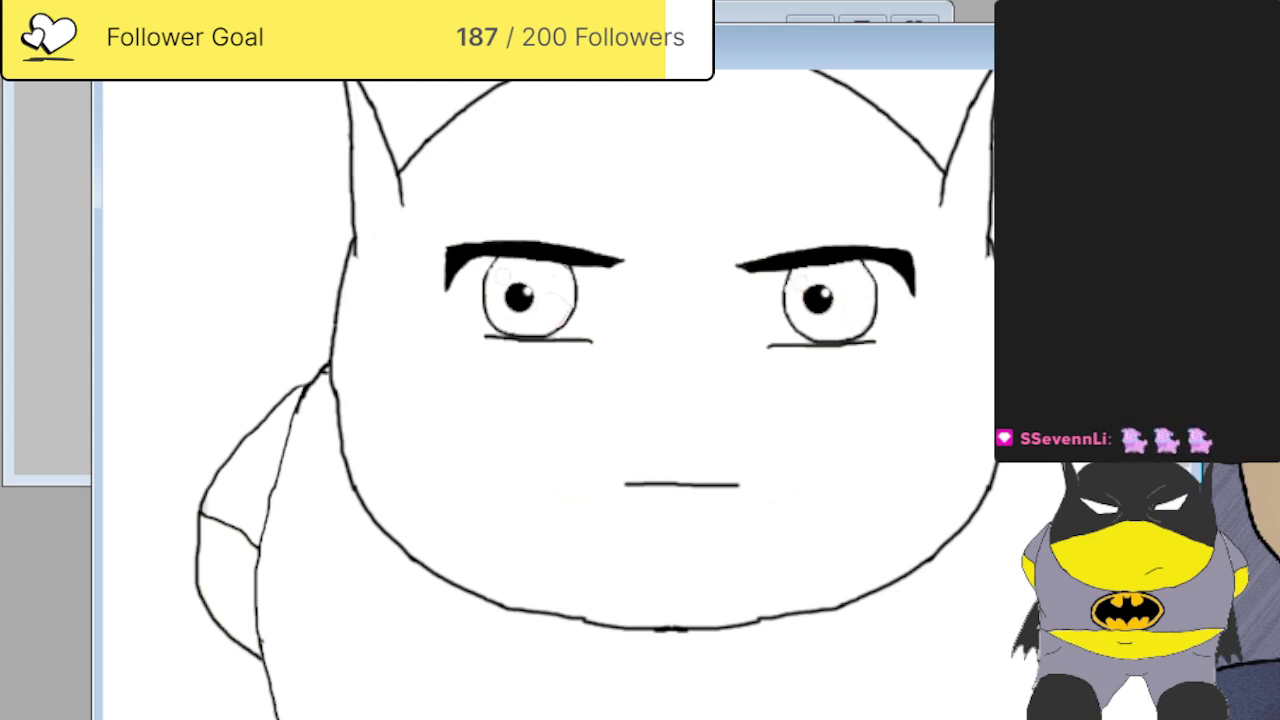
Check the mouth's placement on the face and show the black glasses over the eyes again.
scroll(352, 451, "up", 3)
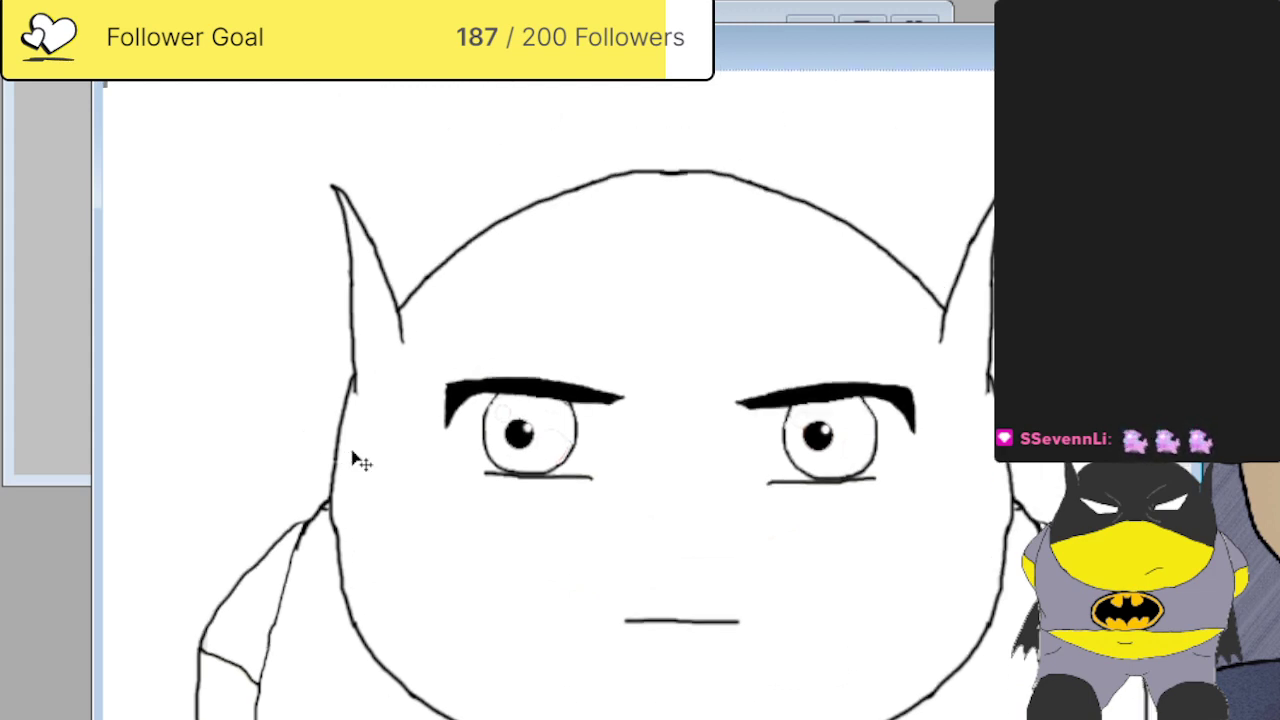
scroll(352, 460, "down", 2)
scroll(352, 458, "up", 3)
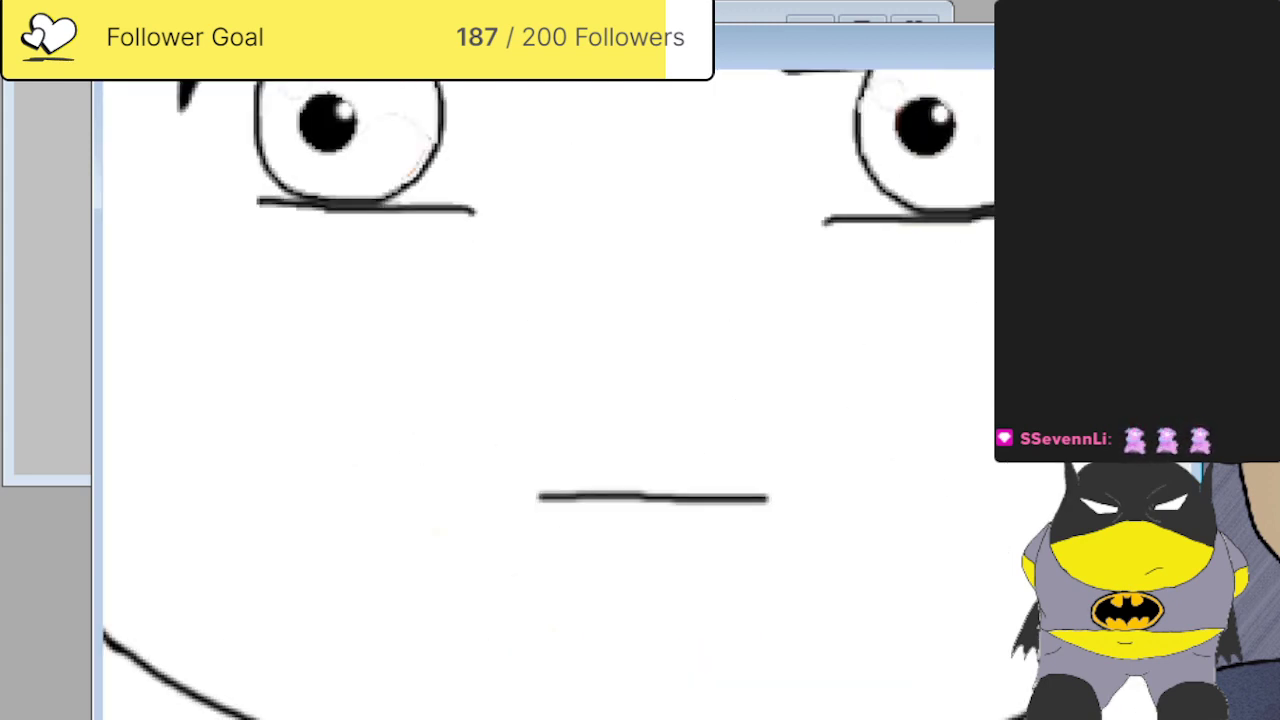
scroll(874, 526, "down", 2)
scroll(809, 506, "up", 3)
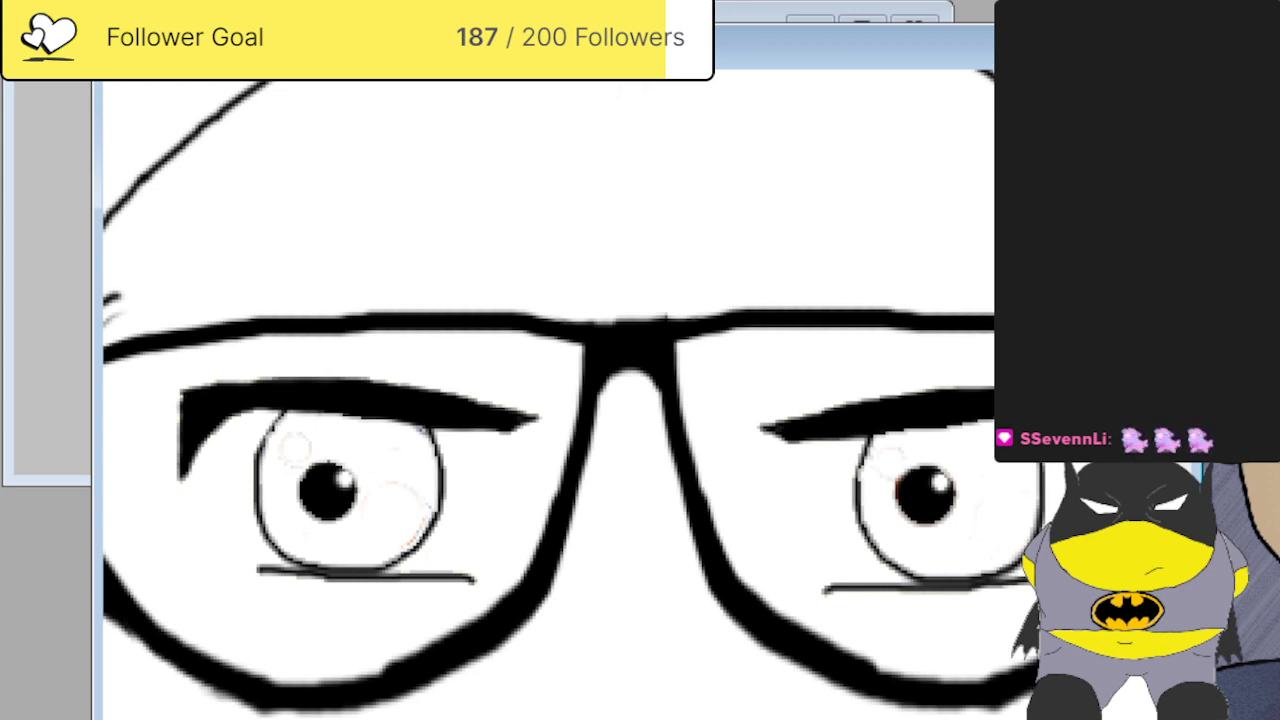
Erase the thin strokes joining the glasses to the ears on both sides of the head.
scroll(548, 400, "left", 5)
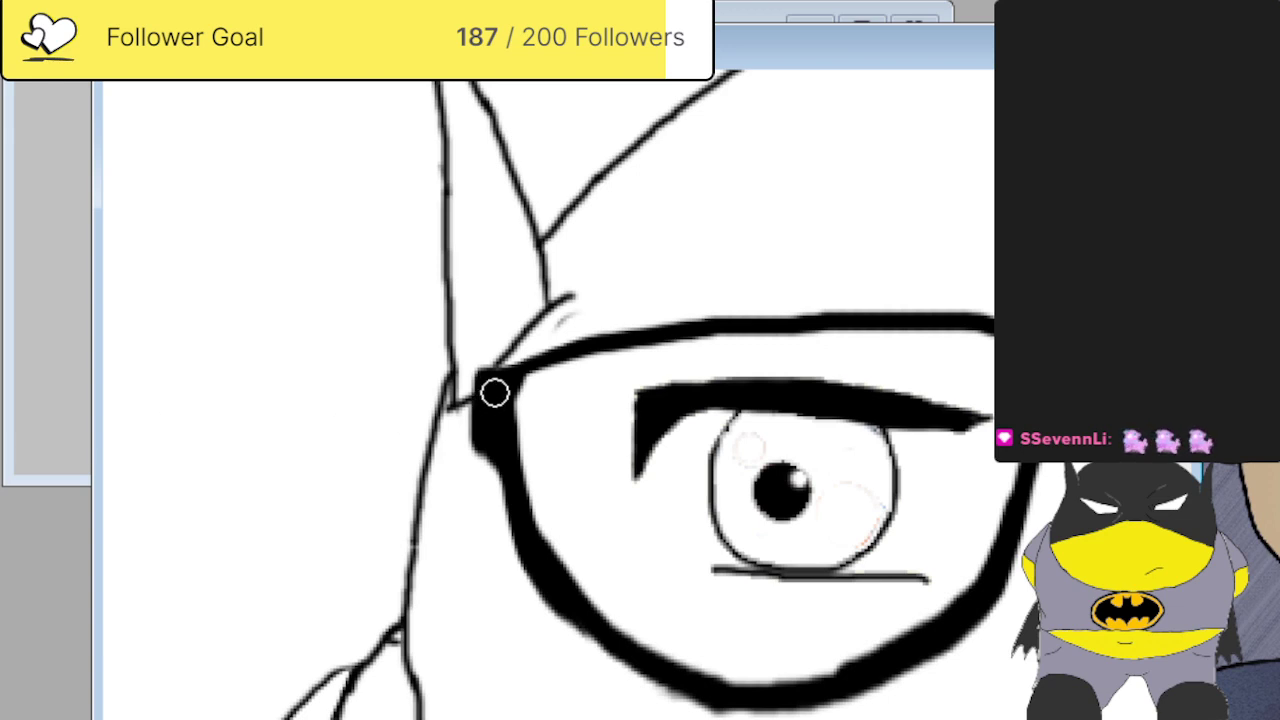
mouse_move(560, 314)
left_mouse_down()
mouse_move(569, 294)
mouse_move(499, 345)
mouse_move(590, 322)
left_mouse_up()
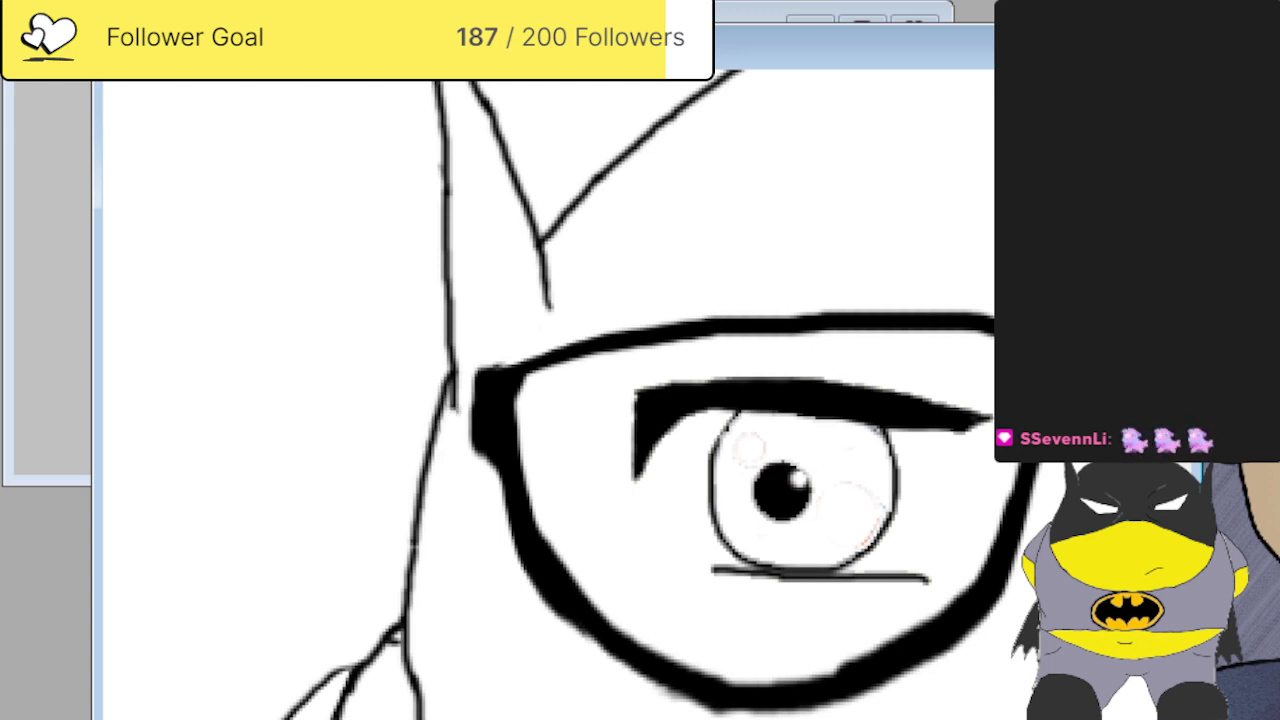
left_click_drag(990, 590, 880, 589)
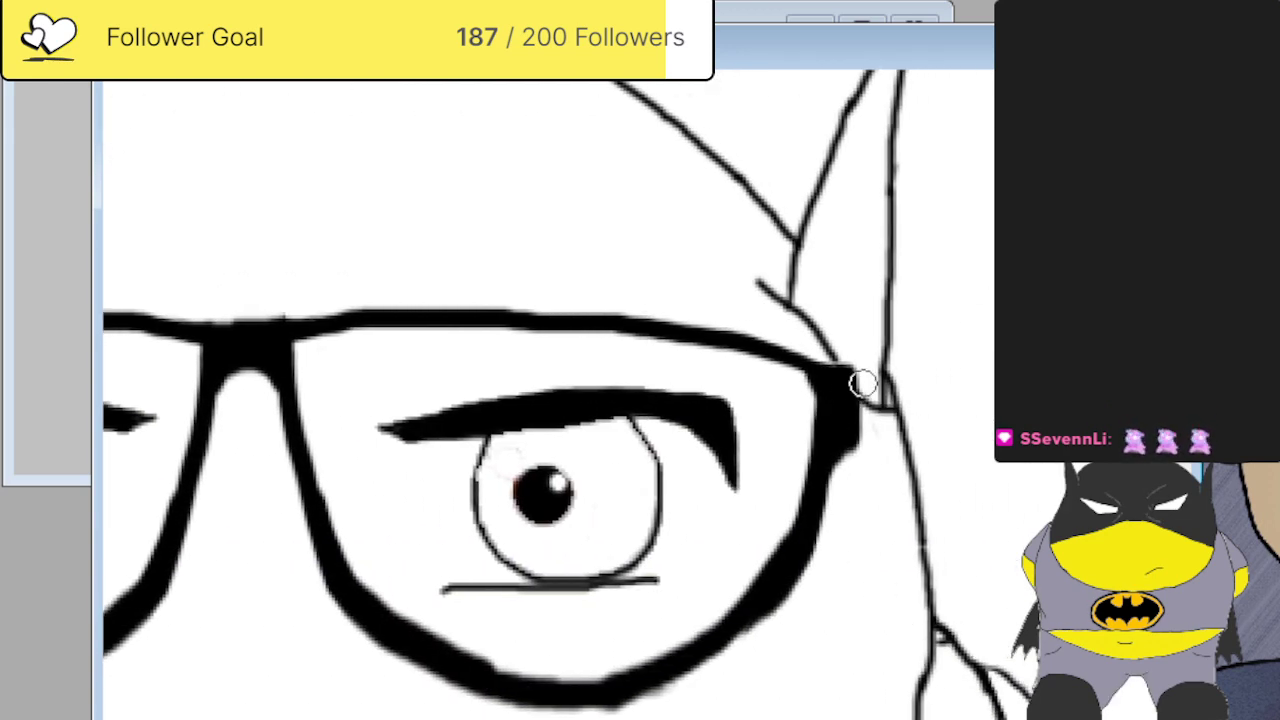
mouse_move(883, 394)
left_mouse_down()
mouse_move(874, 373)
mouse_move(823, 328)
left_mouse_up()
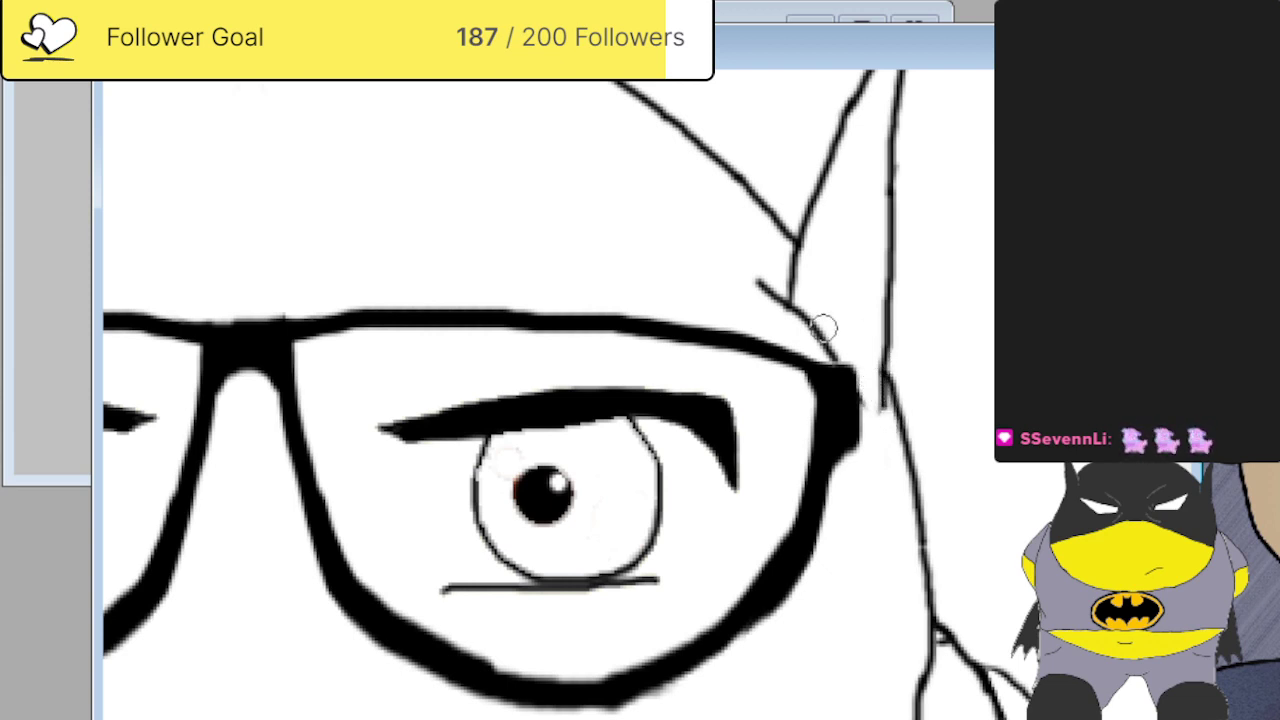
mouse_move(726, 277)
left_mouse_down()
mouse_move(817, 318)
mouse_move(828, 352)
mouse_move(839, 349)
left_mouse_up()
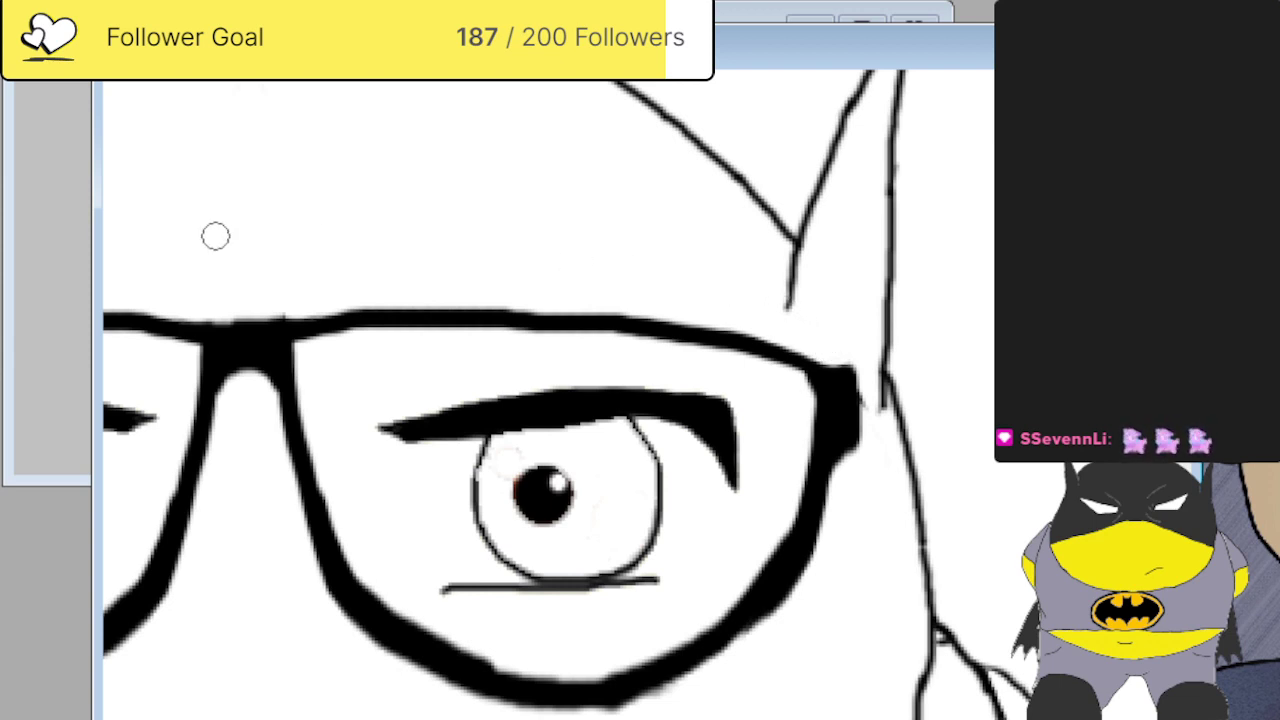
Redraw the right temple as two thin black strokes, one toward the outer ear line and one crossing the inner ear line's end.
key("ctrl+plus")
key("ctrl+plus")
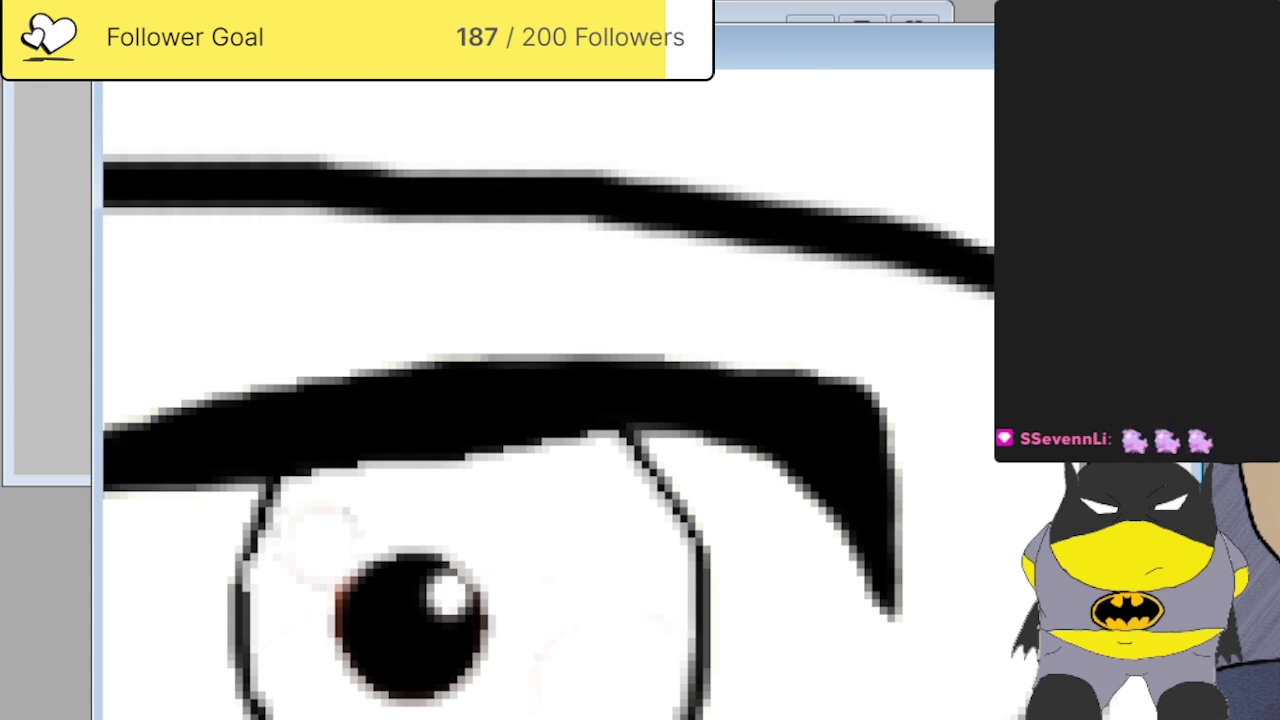
scroll(548, 394, "right", 1)
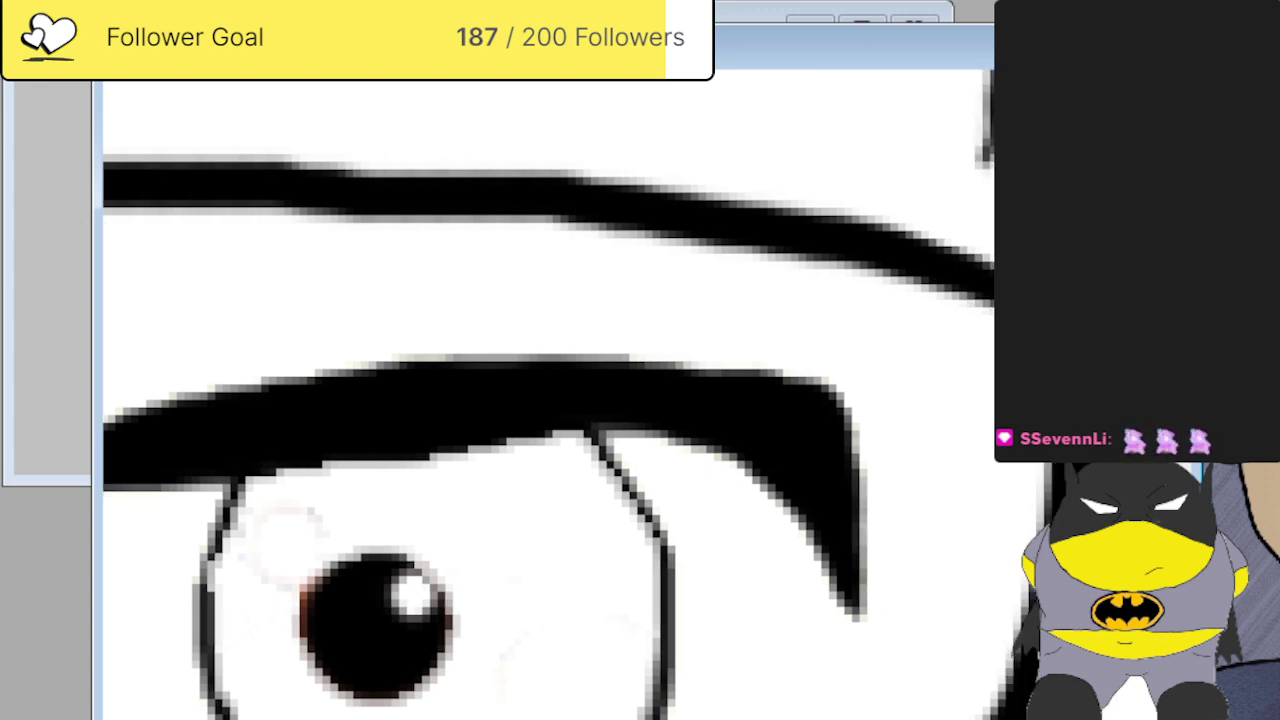
scroll(548, 394, "right", 5)
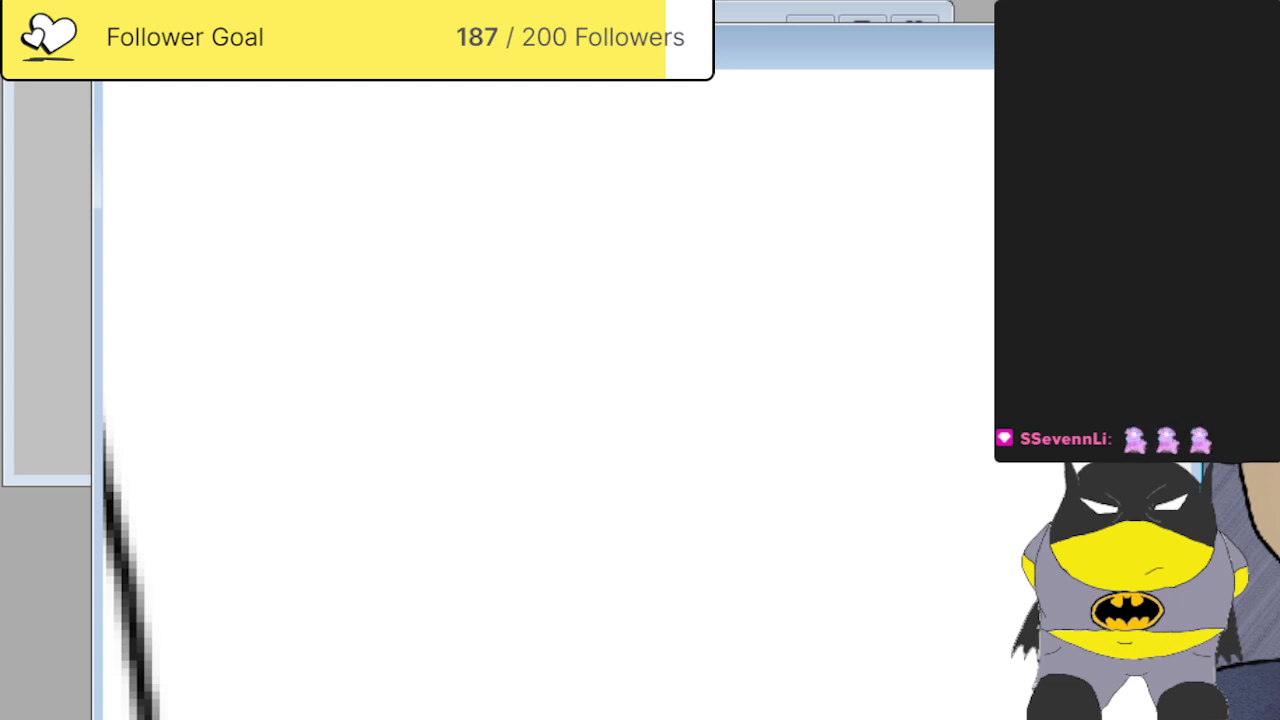
scroll(548, 394, "left", 6)
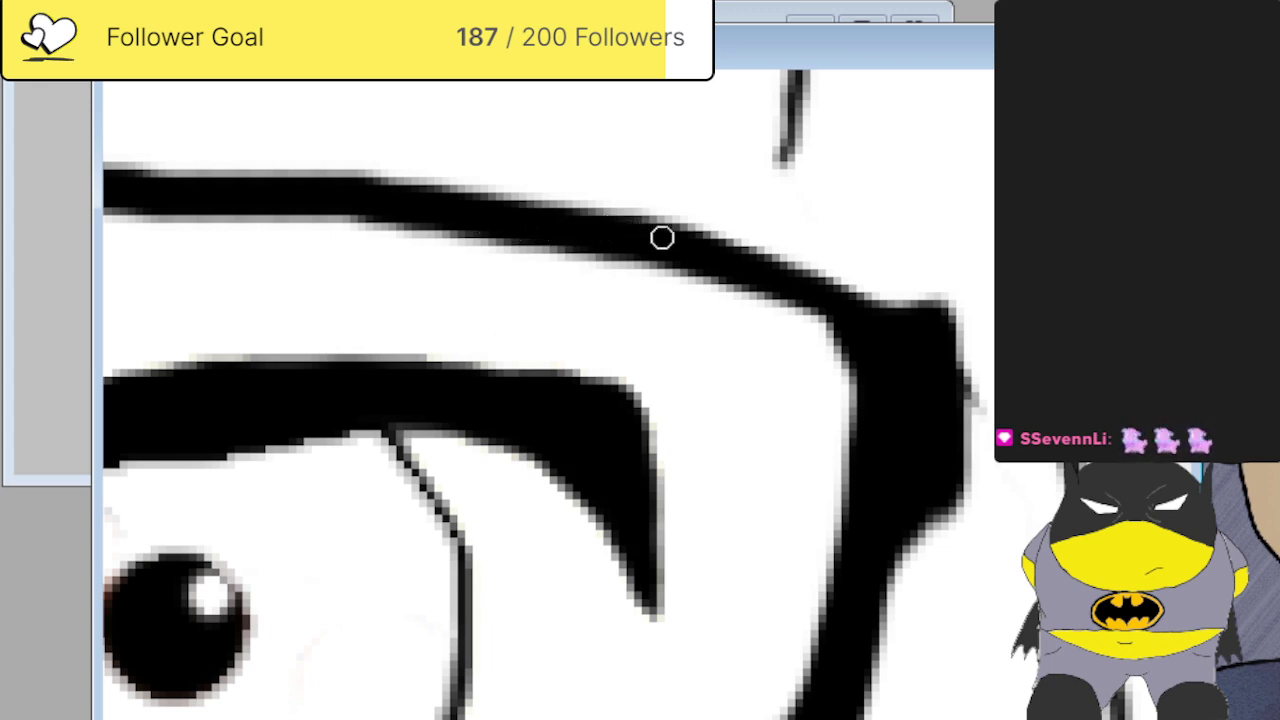
left_click_drag(931, 346, 994, 382)
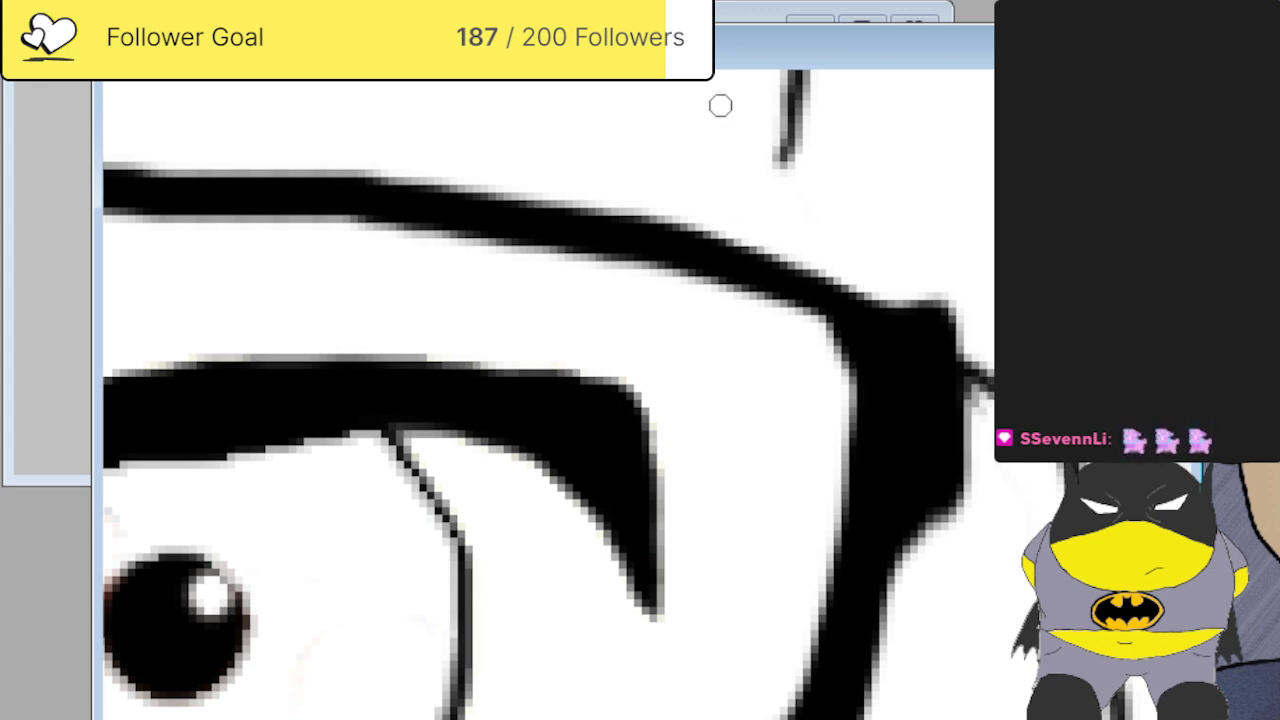
left_click_drag(712, 108, 947, 348)
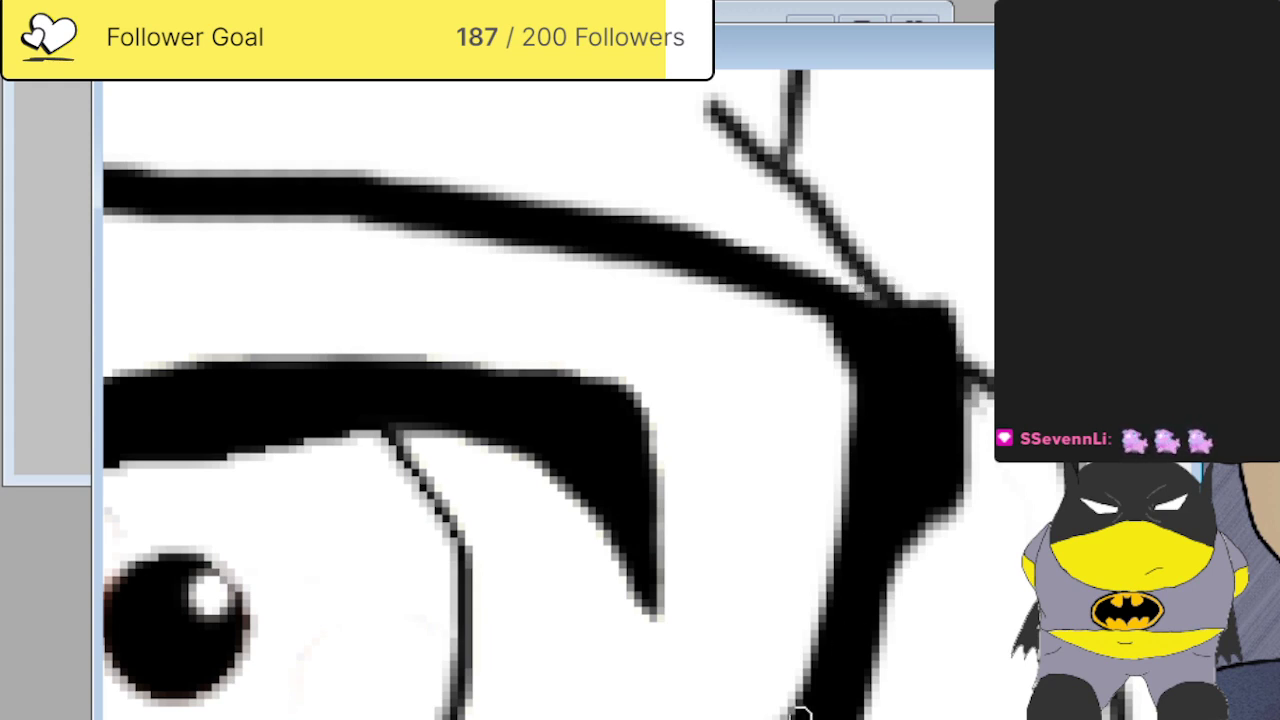
Redraw the left temple with thin black strokes from above the inner ear line past the hinge to the outer ear line.
scroll(549, 394, "left", 5)
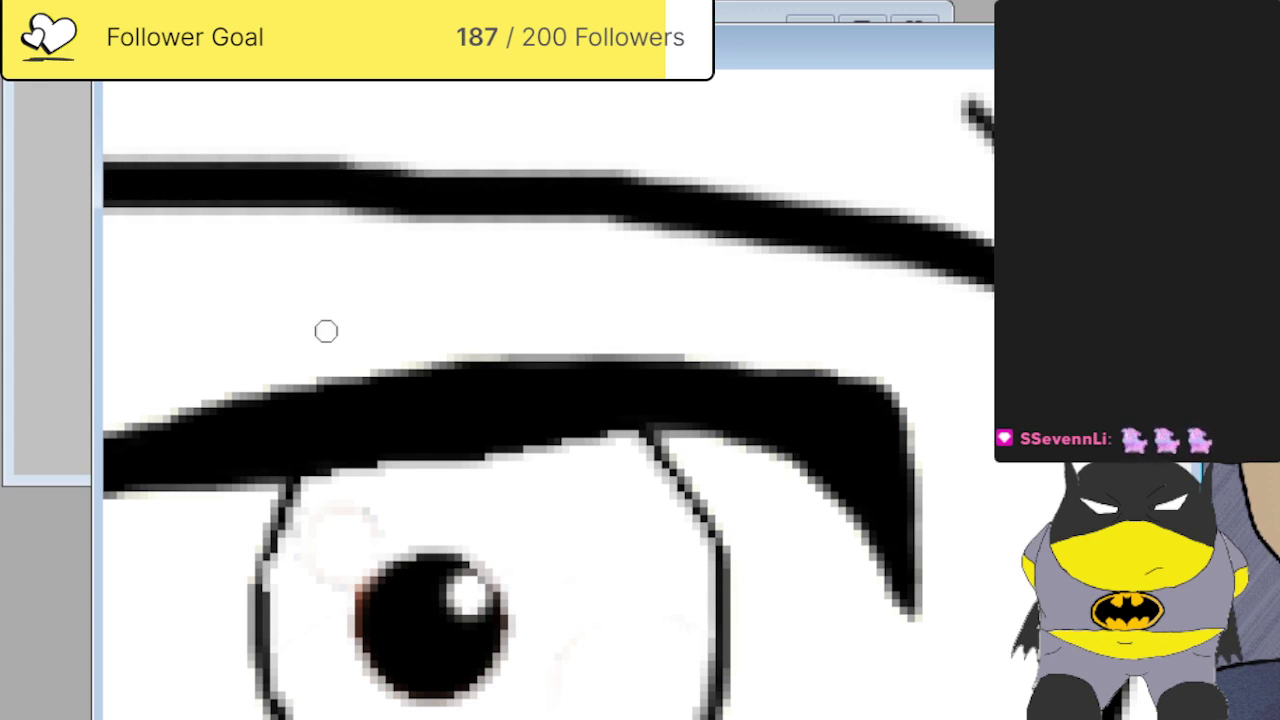
scroll(550, 400, "left", 5)
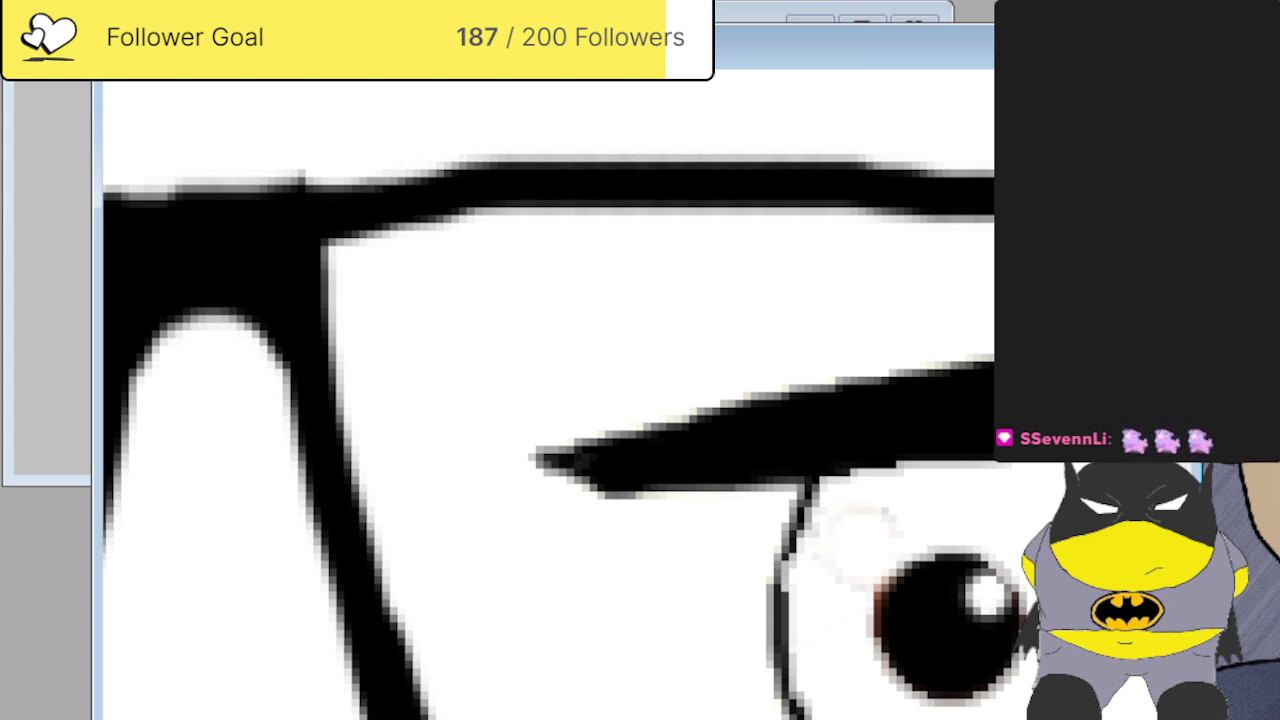
scroll(548, 400, "right", 5)
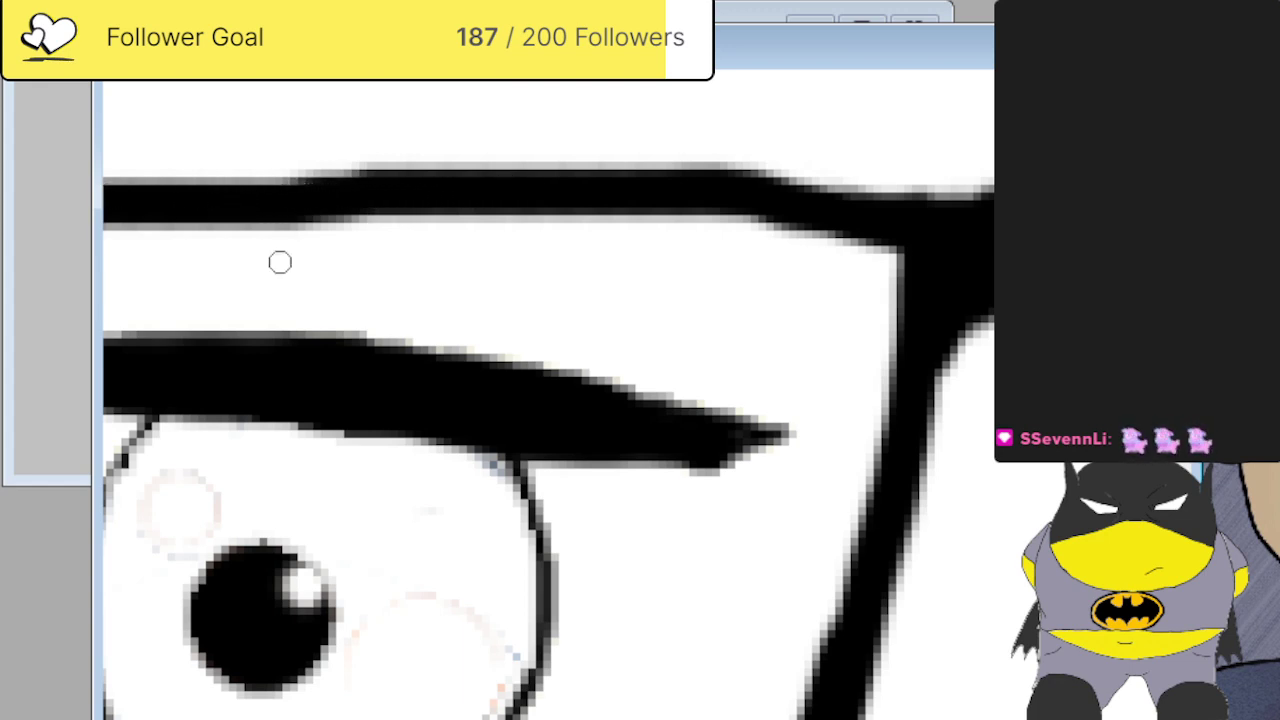
scroll(549, 400, "left", 10)
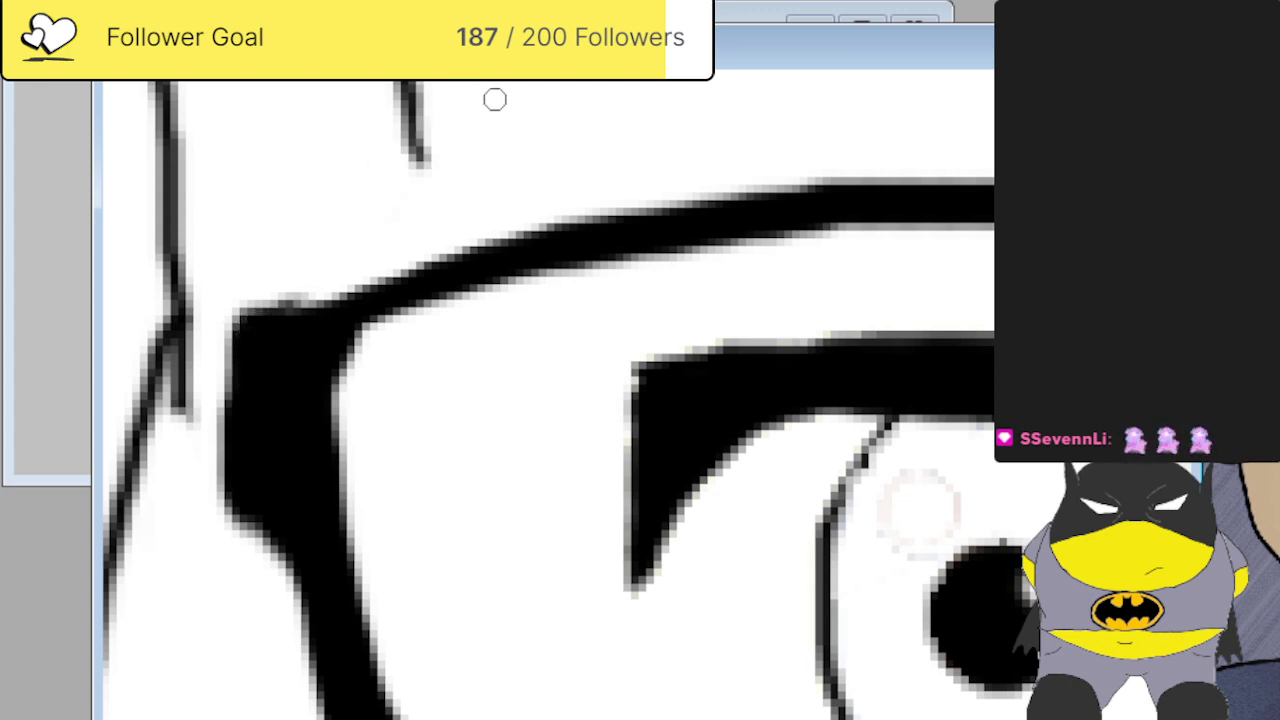
mouse_move(499, 104)
left_mouse_down()
mouse_move(264, 290)
mouse_move(211, 351)
mouse_move(171, 430)
left_mouse_up()
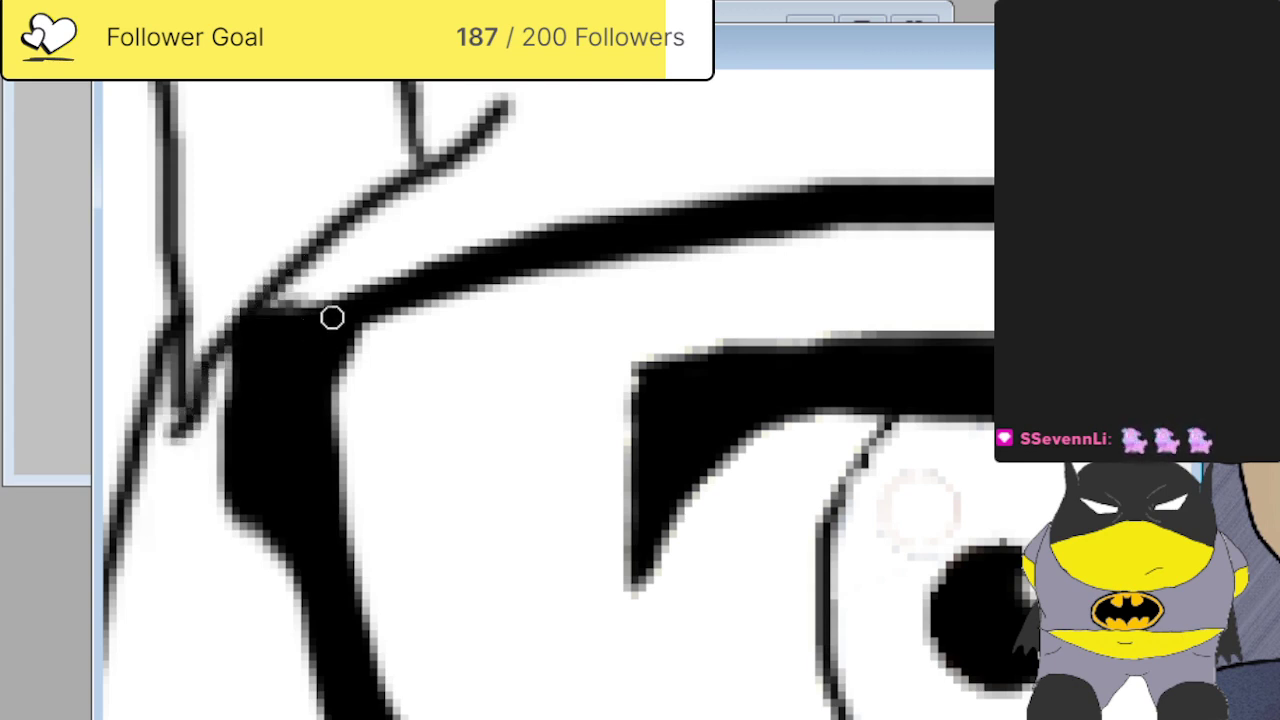
left_click_drag(335, 311, 152, 425)
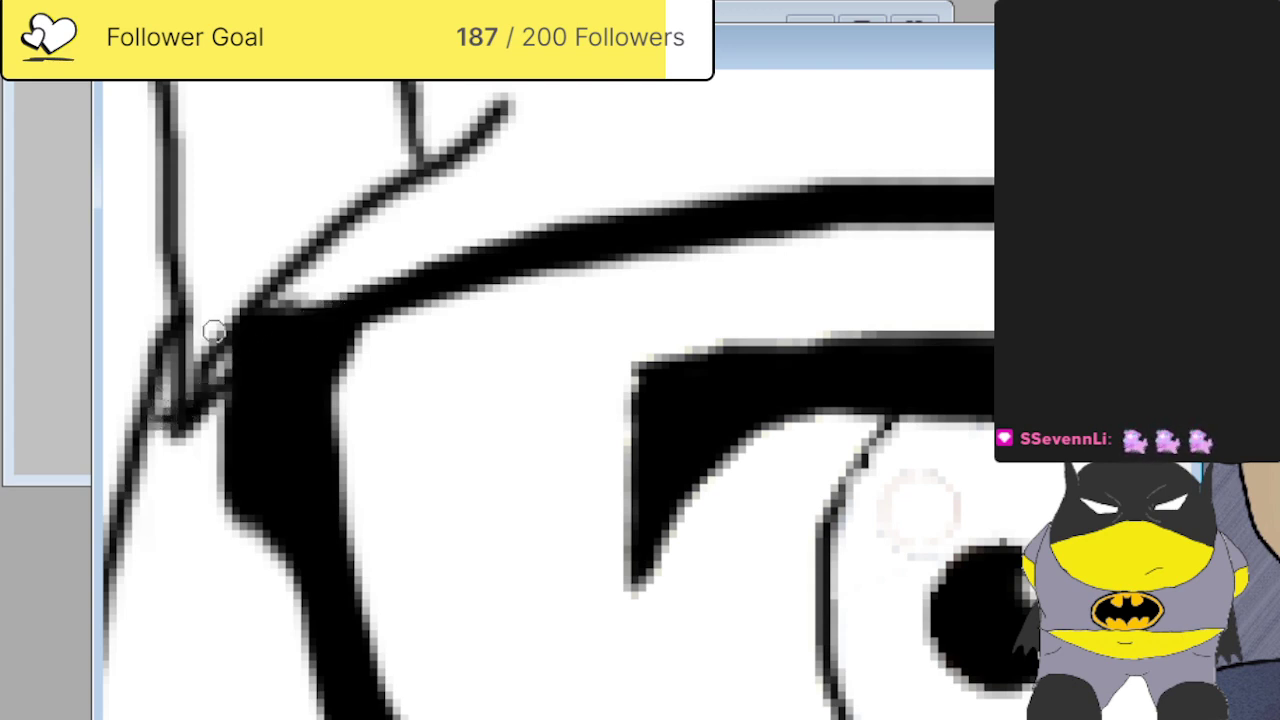
Hide the glasses and close the small gap between the left ear's base and the head outline with a short black stroke.
key("ctrl+minus")
scroll(213, 340, "down", 1)
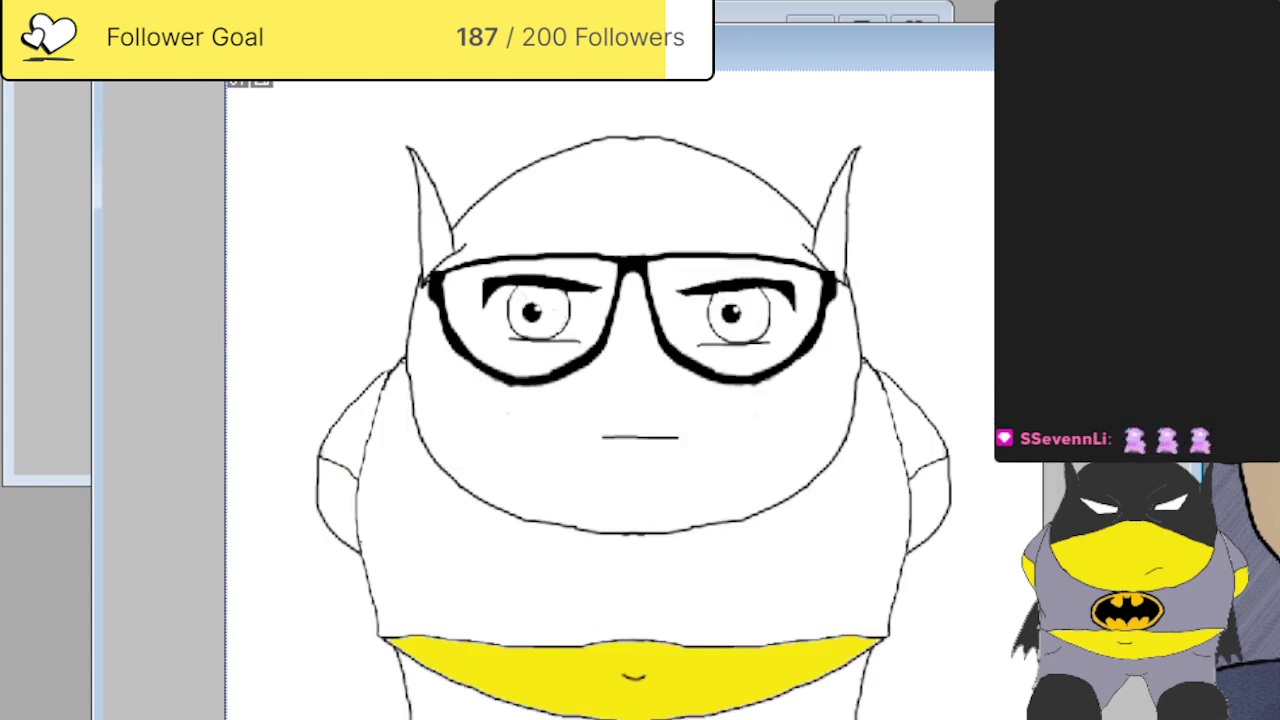
key("ctrl+z")
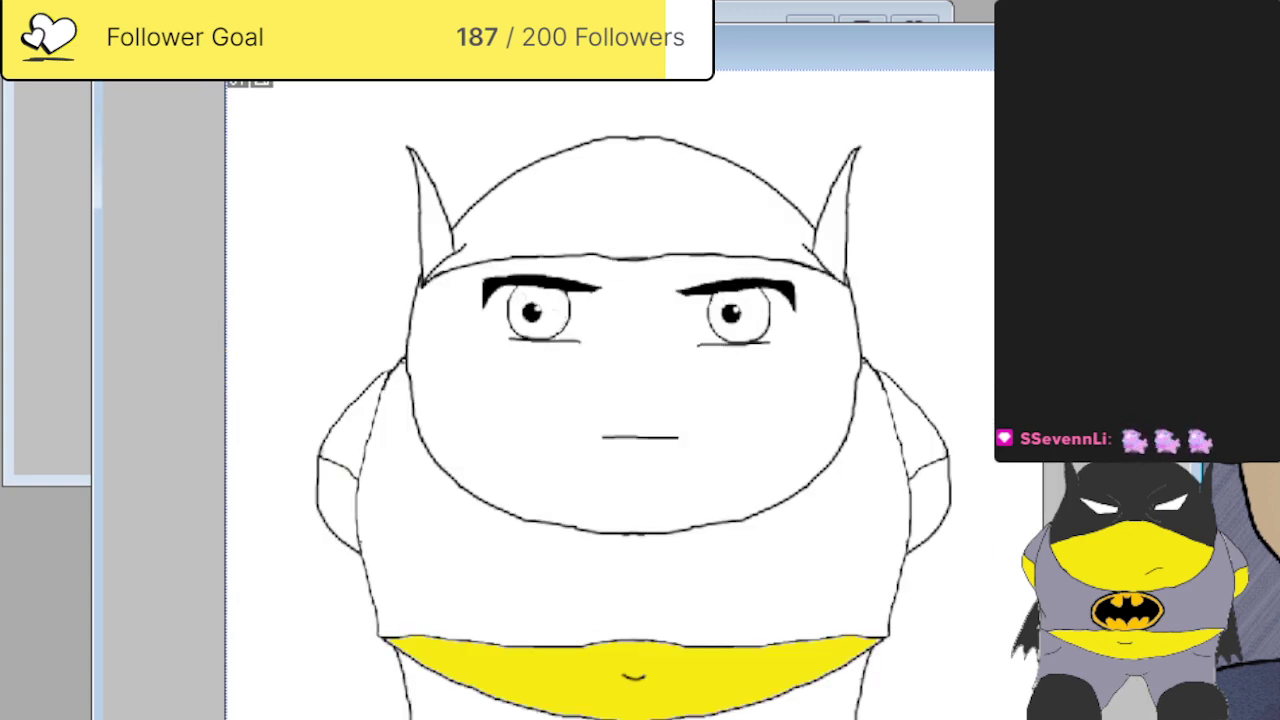
scroll(634, 407, "up", 5)
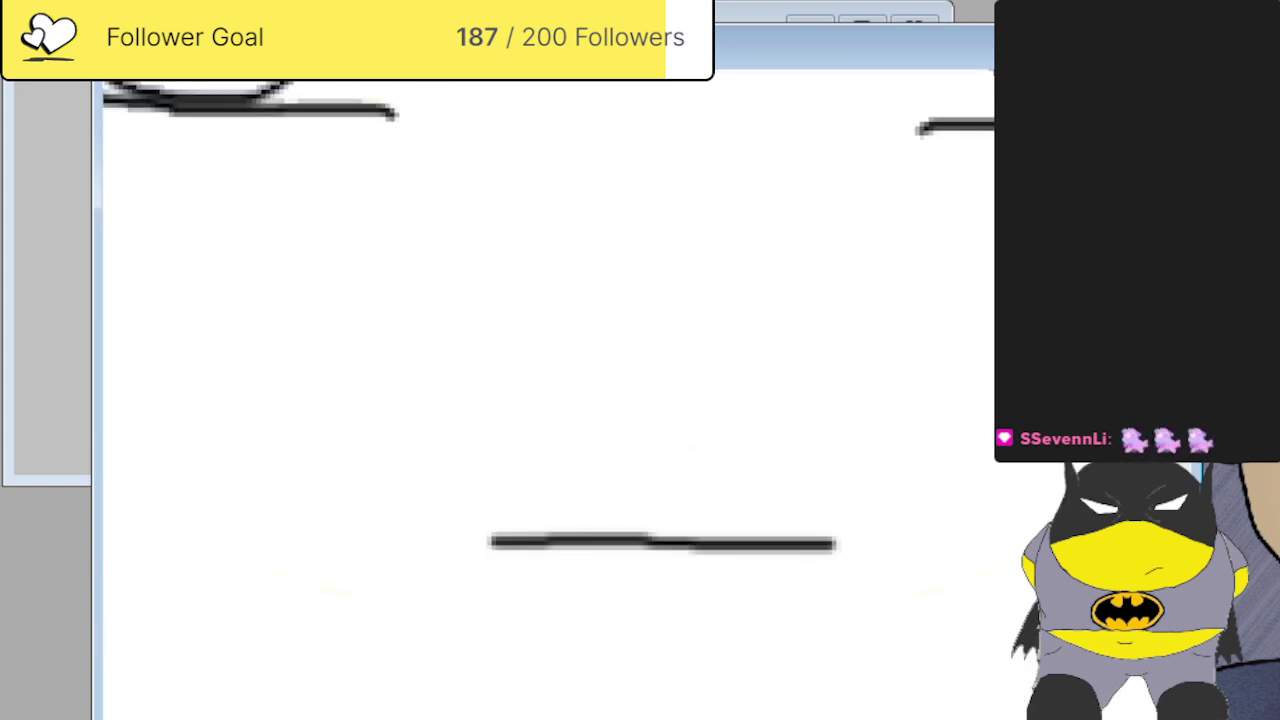
scroll(548, 400, "up", 5)
scroll(511, 294, "up", 5)
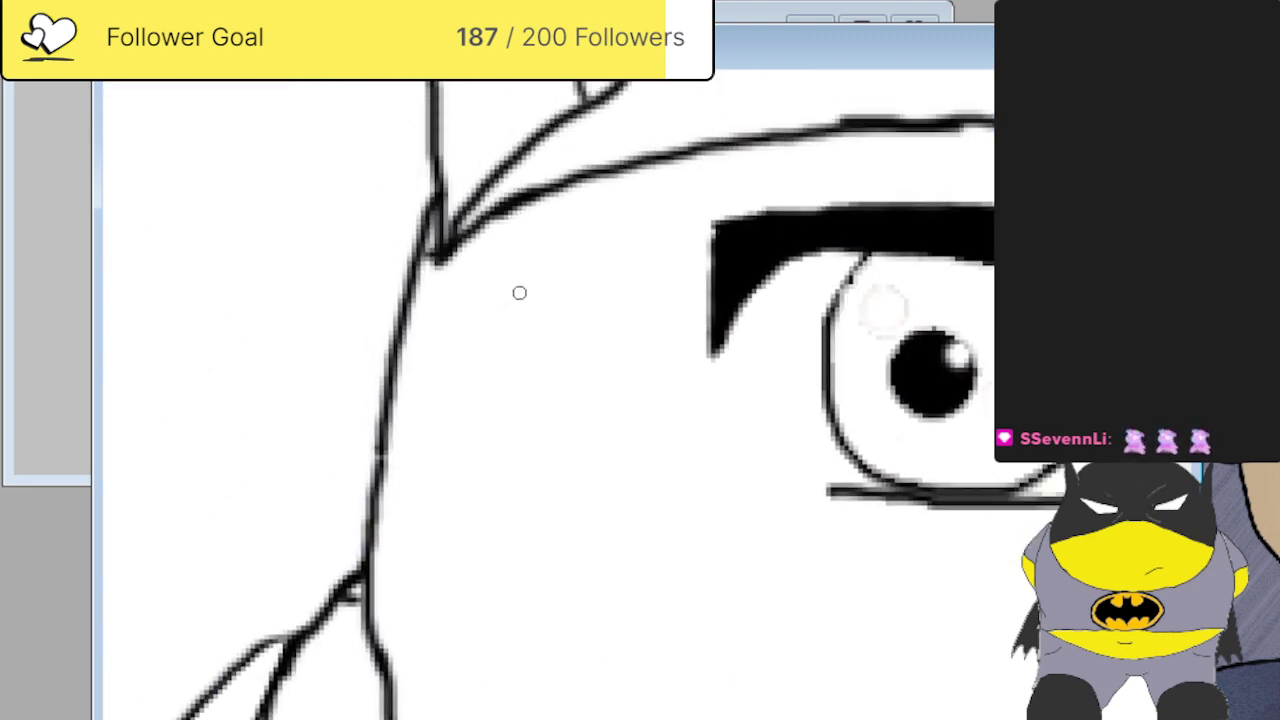
scroll(519, 292, "up", 2)
left_click_drag(438, 274, 422, 278)
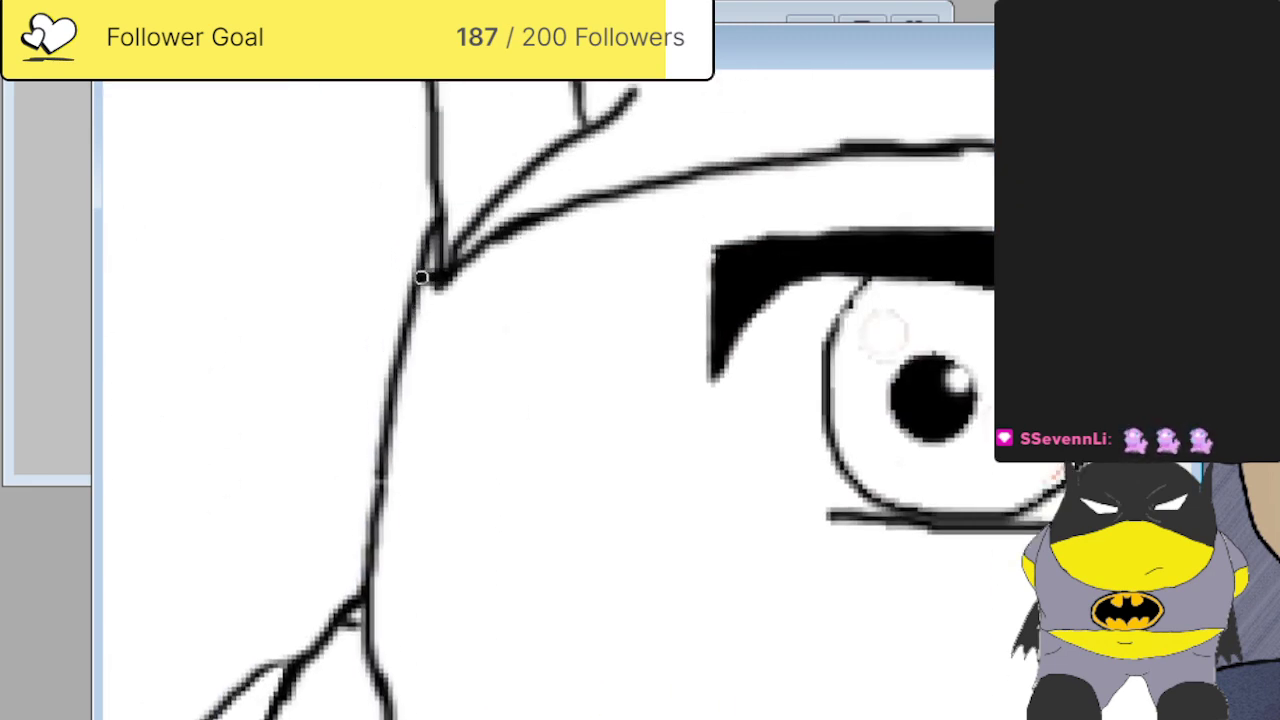
left_click(427, 277)
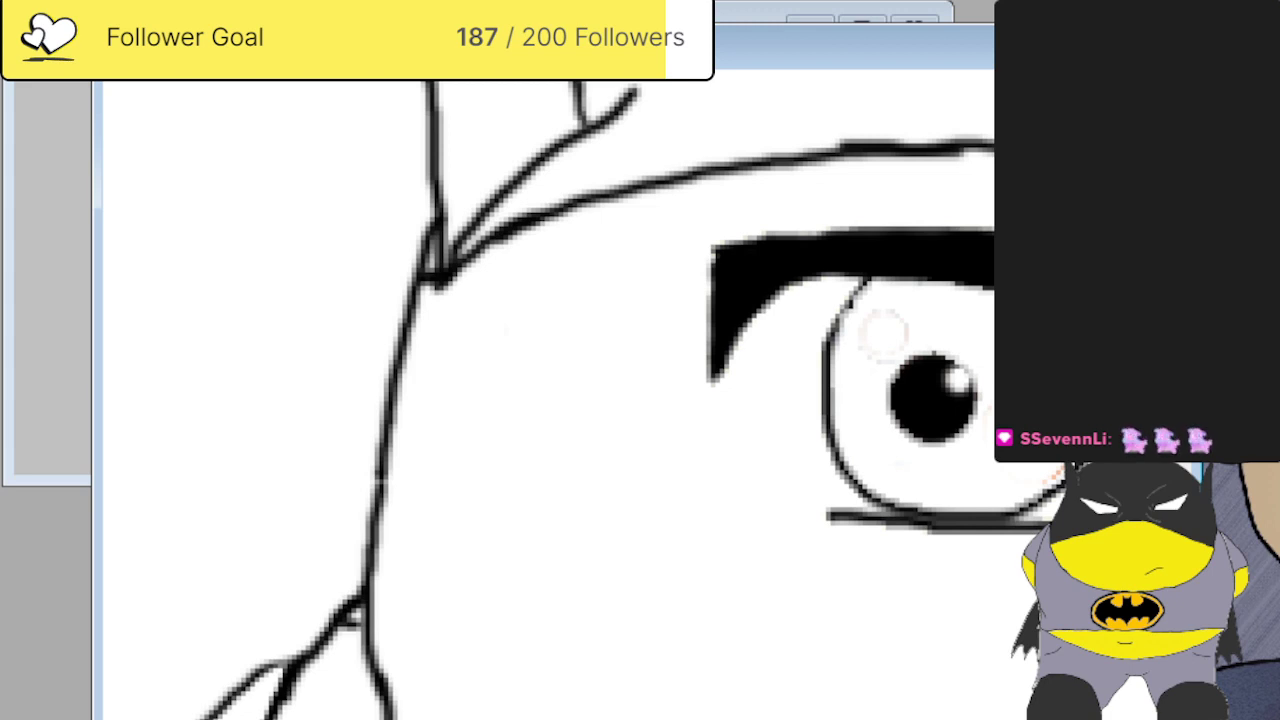
Select the top of the head between the ears, above the brow line, and paint it dark purple.
scroll(550, 400, "right", 6)
scroll(550, 400, "left", 4)
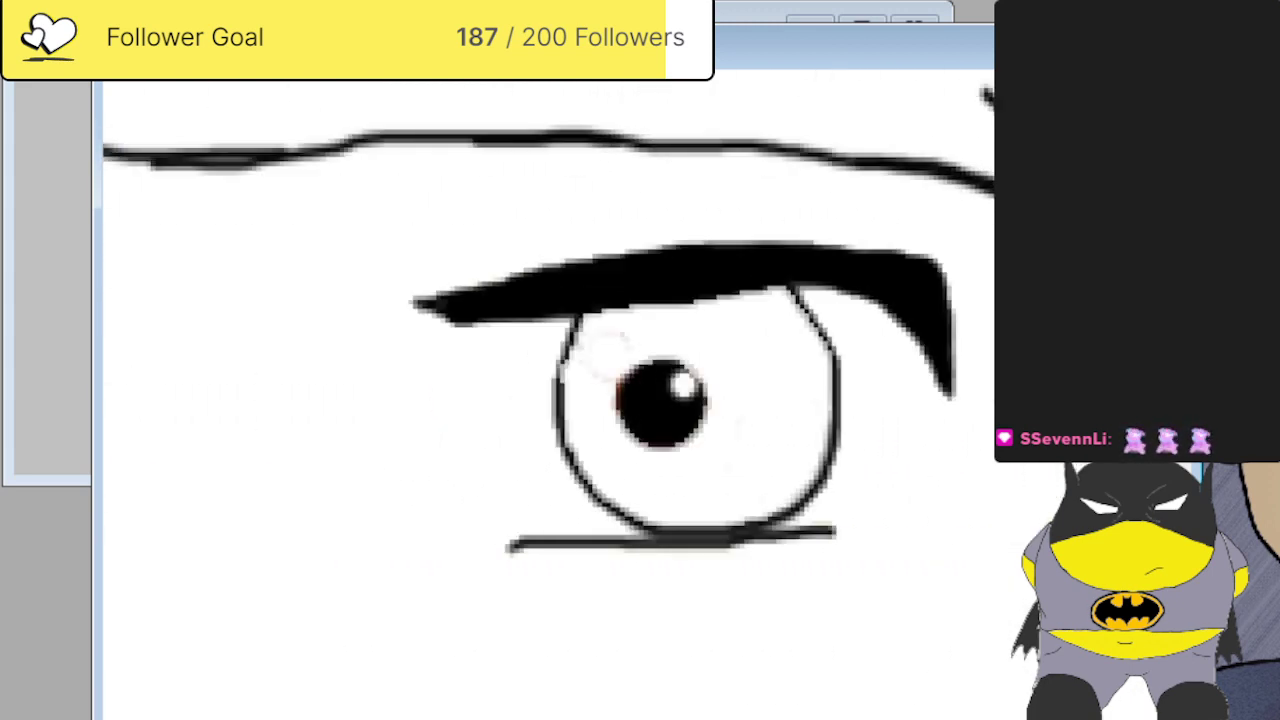
scroll(550, 400, "left", 3)
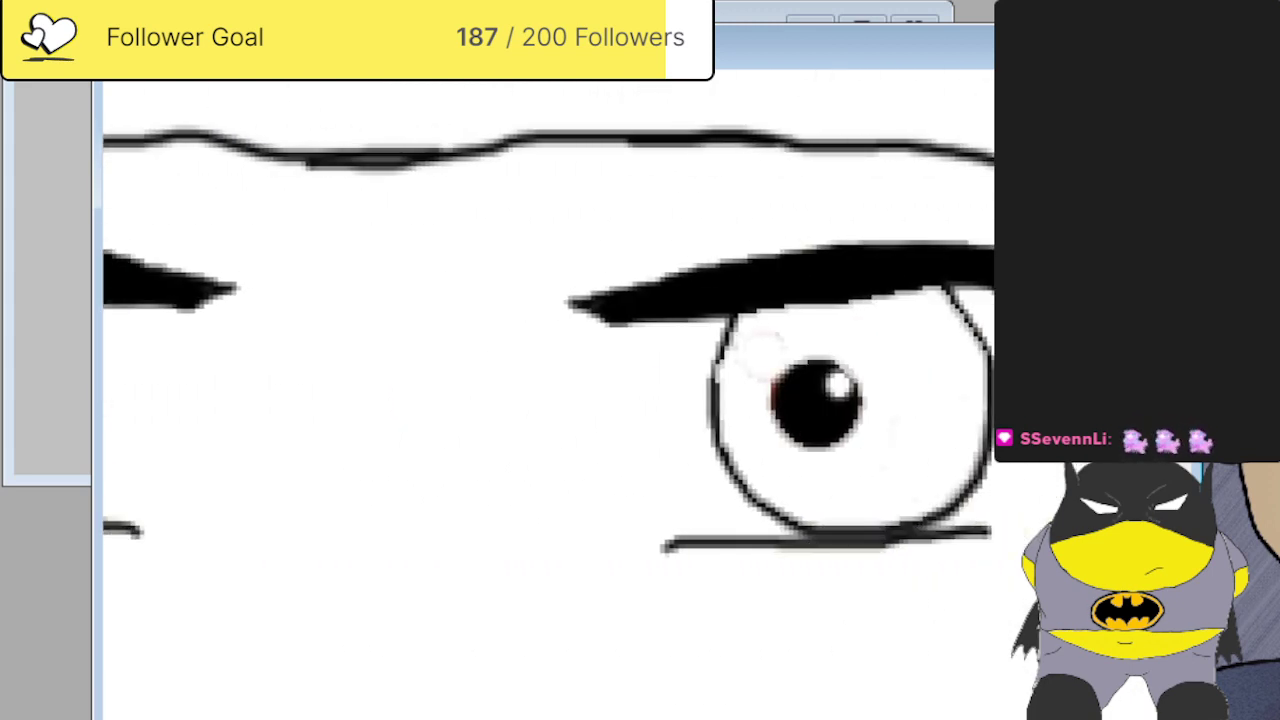
scroll(758, 348, "down", 5)
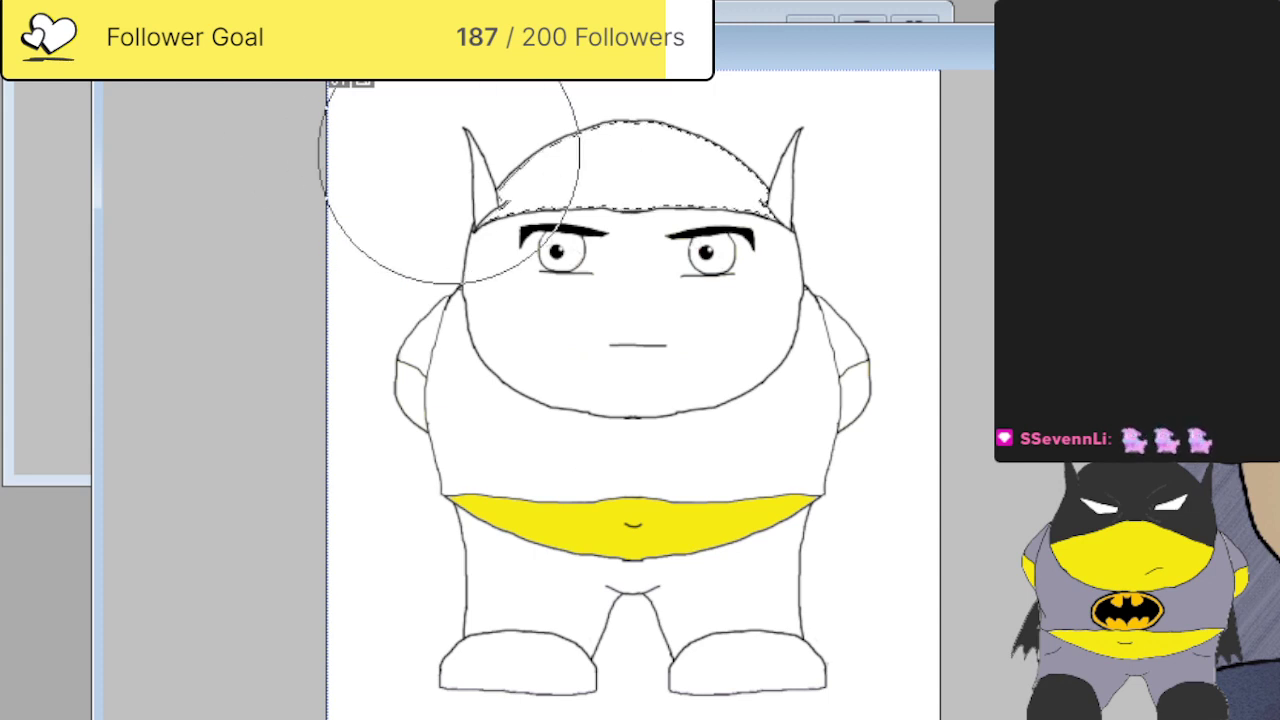
left_click_drag(457, 129, 851, 200)
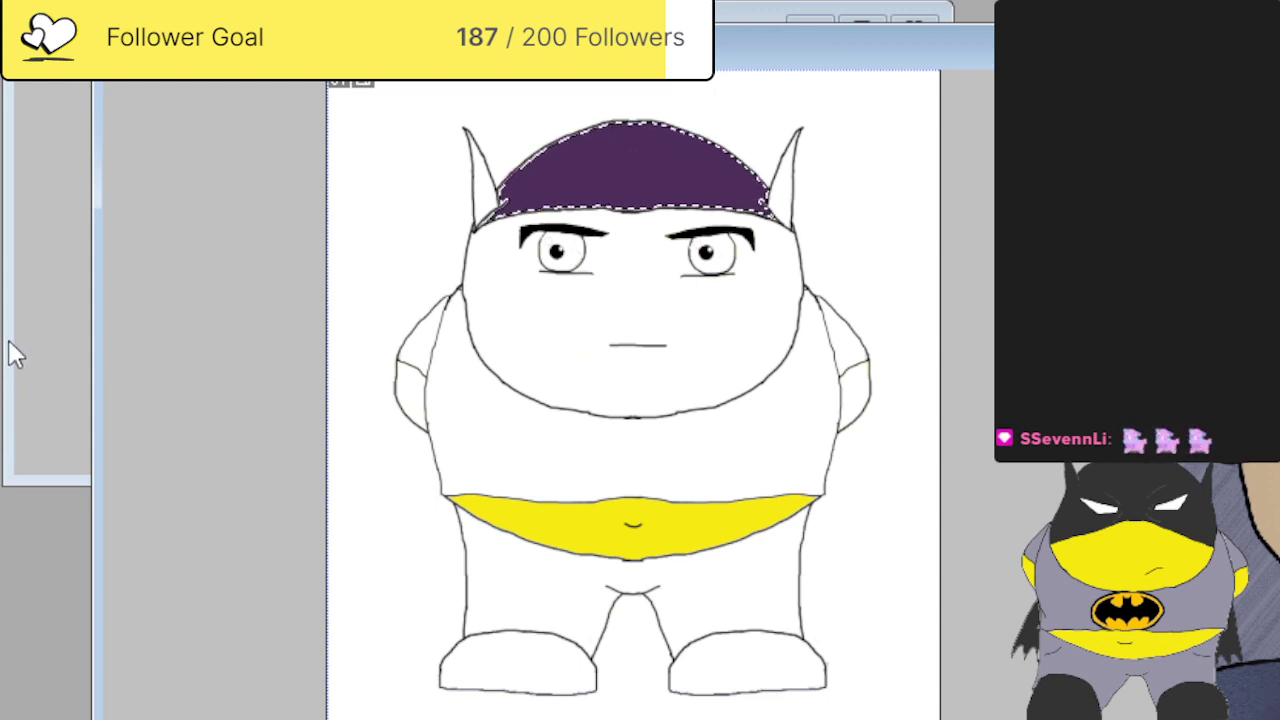
Select the shirt body together with both sleeves and paint them slate blue.
left_click(420, 345)
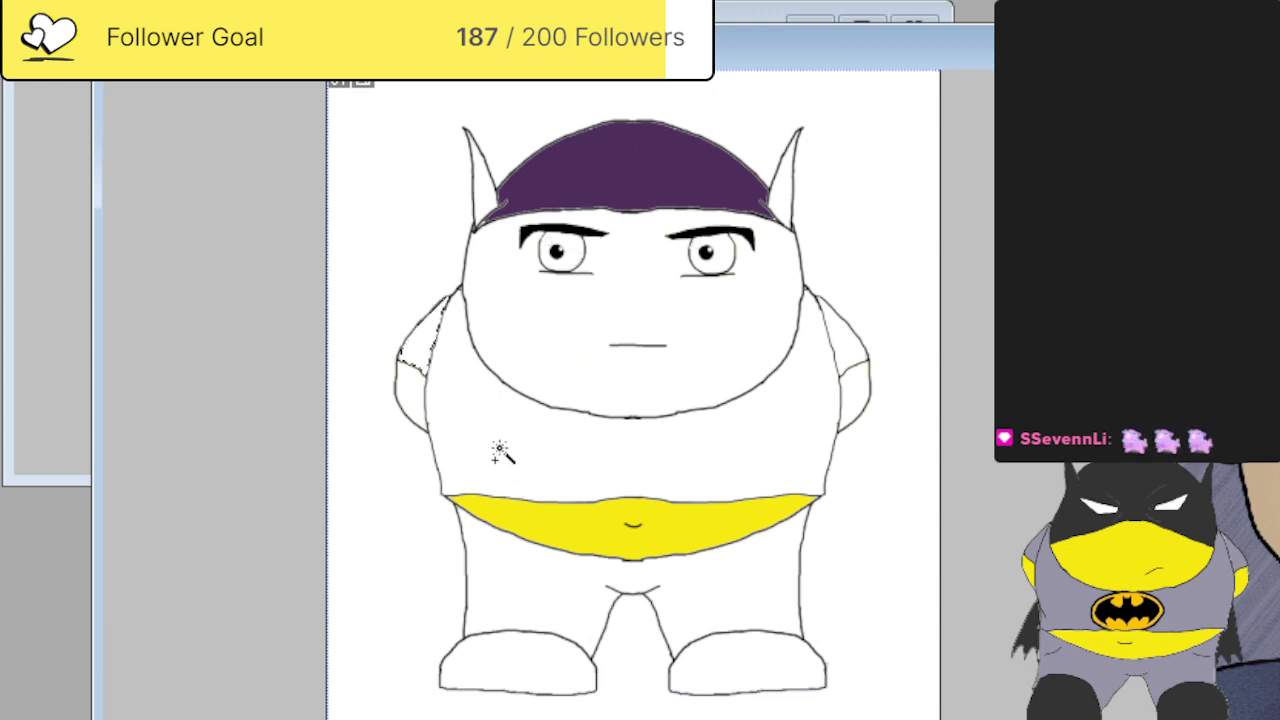
left_click(808, 480, "shift")
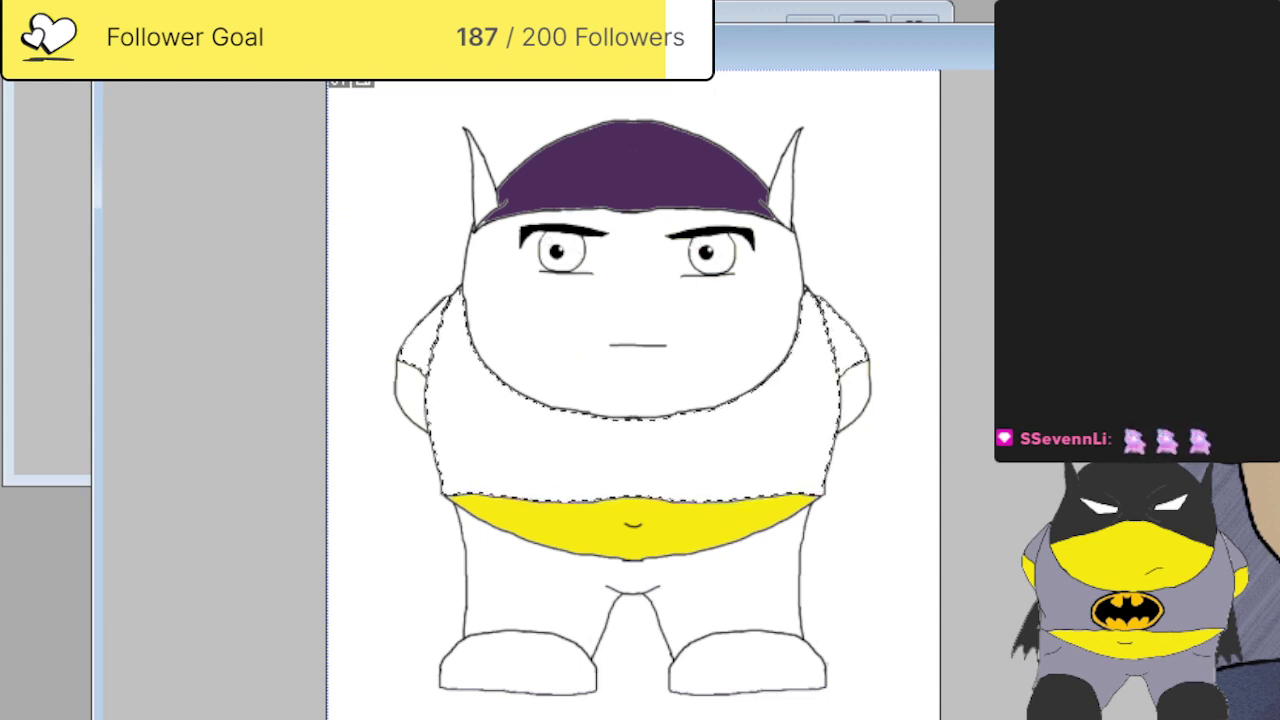
mouse_move(400, 308)
left_mouse_down()
mouse_move(570, 383)
mouse_move(819, 324)
mouse_move(875, 296)
mouse_move(831, 368)
mouse_move(801, 468)
mouse_move(493, 466)
mouse_move(411, 320)
mouse_move(469, 378)
mouse_move(838, 372)
left_mouse_up()
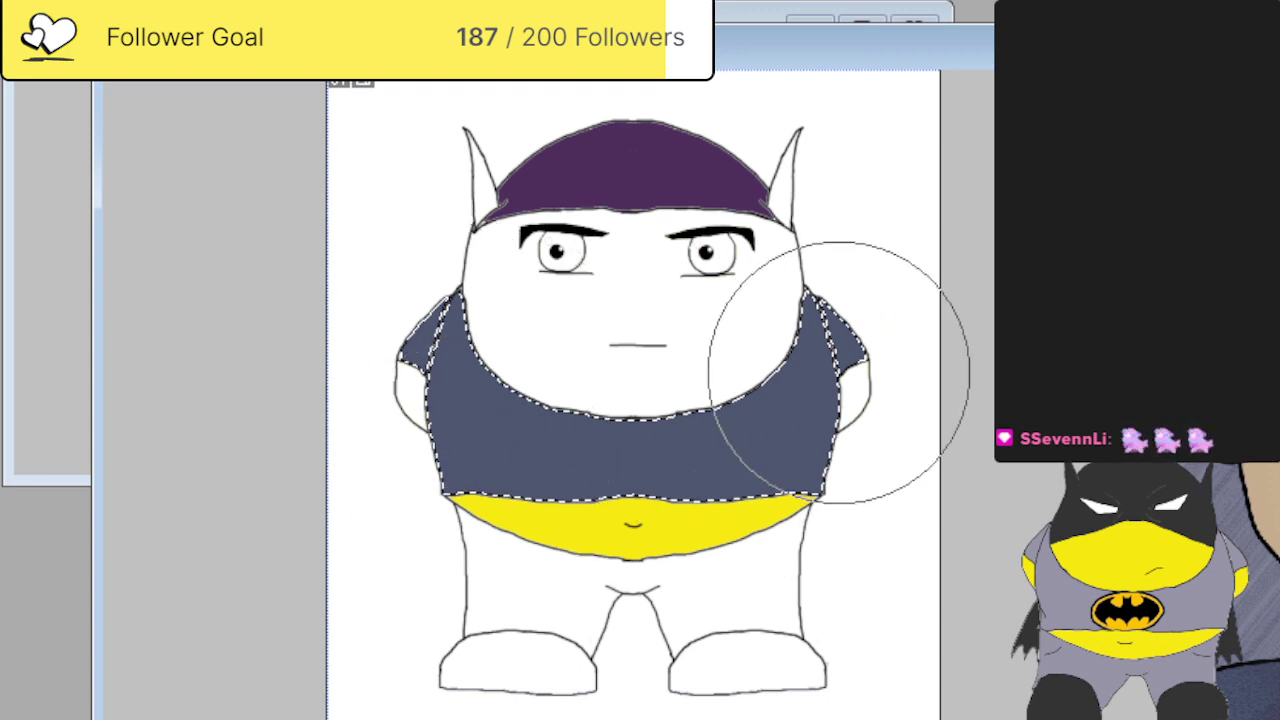
Select and paint the trousers navy blue and both shoes a very dark, nearly black navy.
scroll(214, 500, "up", 1)
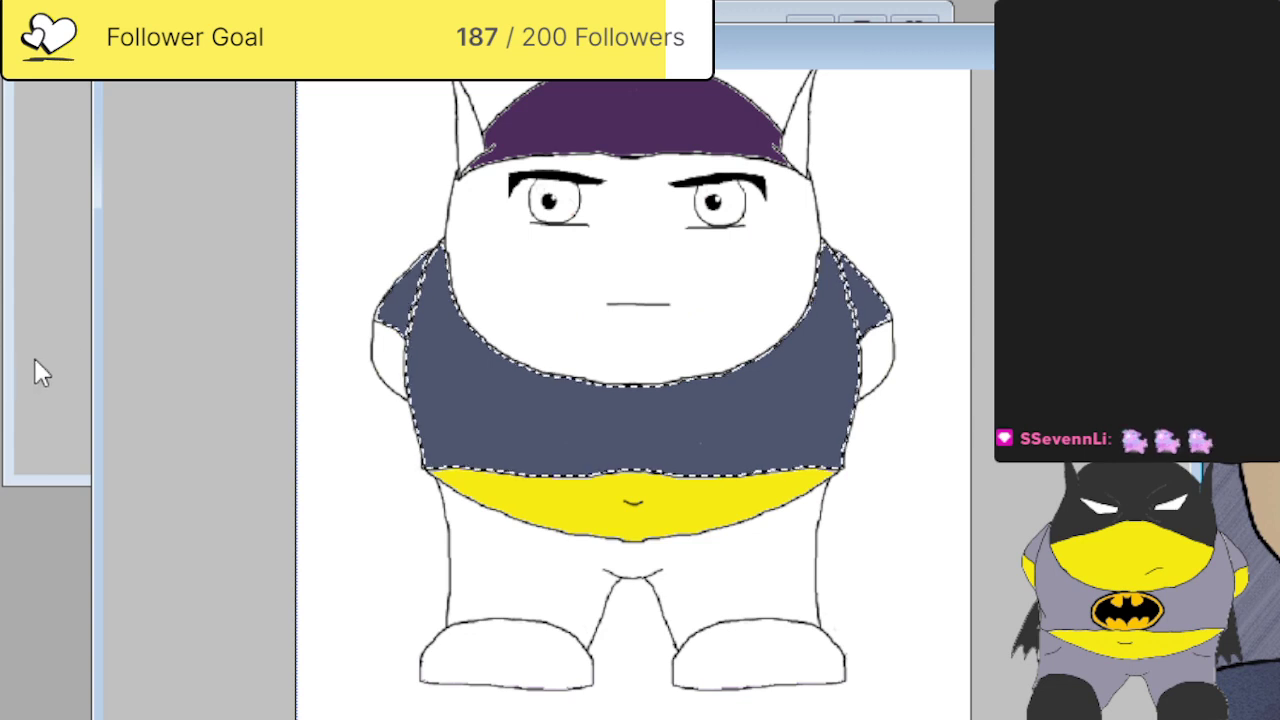
left_click(478, 550)
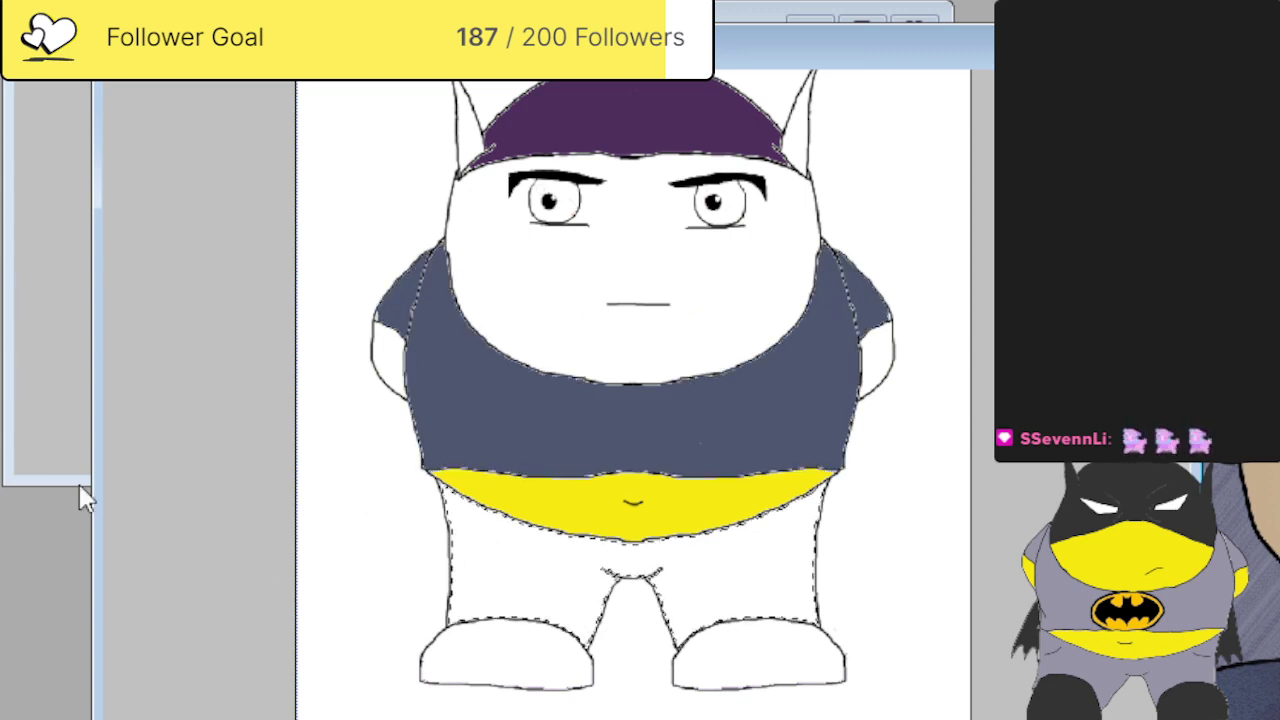
left_click_drag(314, 509, 815, 550)
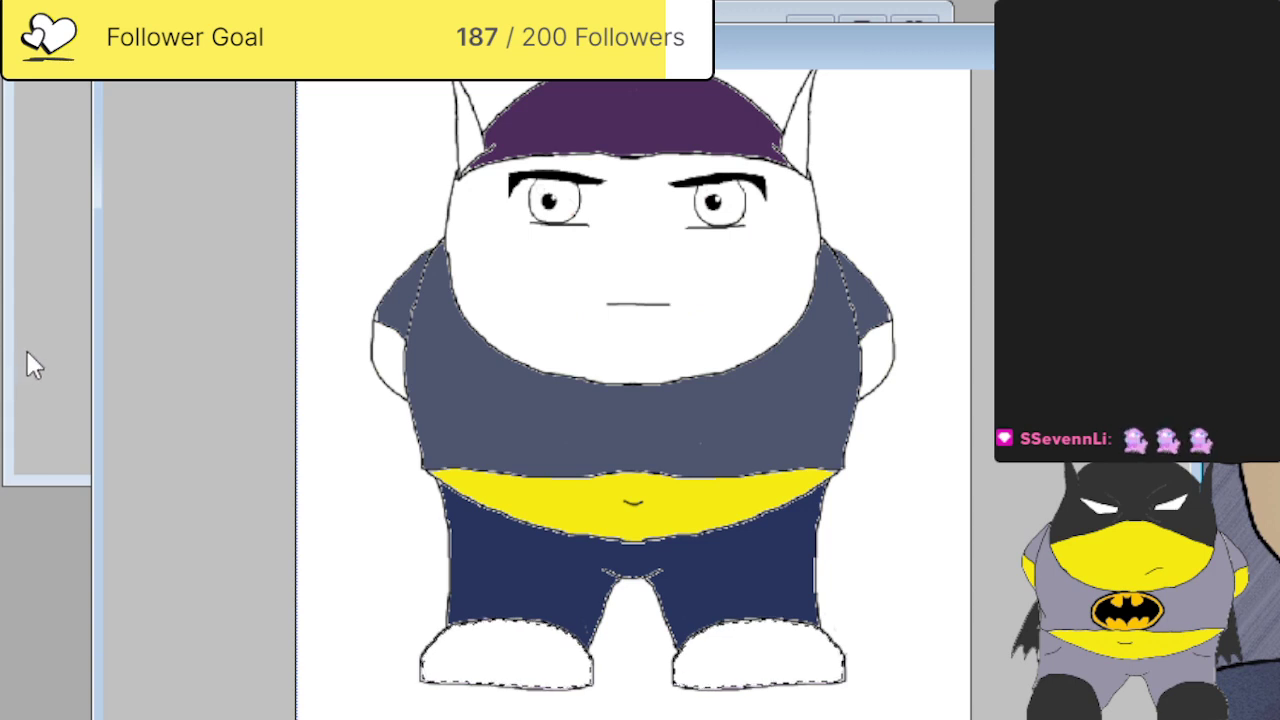
mouse_move(300, 586)
left_mouse_down()
mouse_move(726, 636)
mouse_move(986, 614)
left_mouse_up()
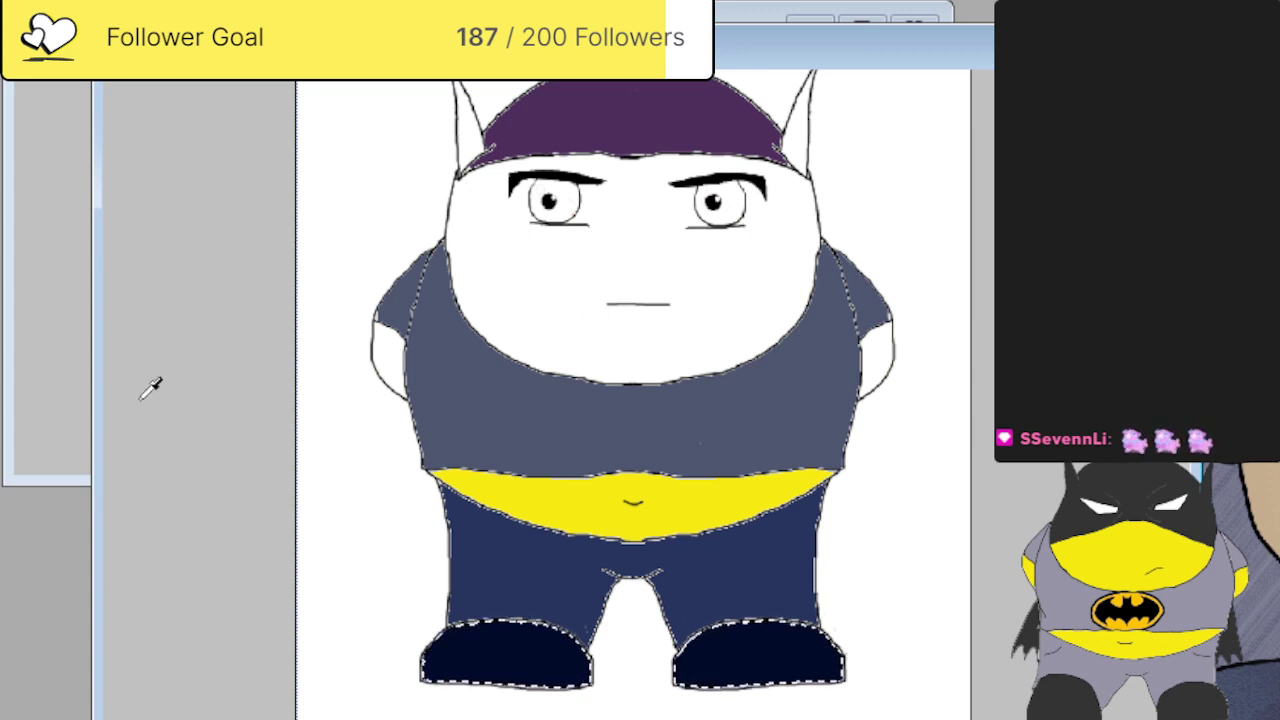
Select both bare arms, the face and both ears together and paint them the same yellow as the belly.
left_click(13, 292)
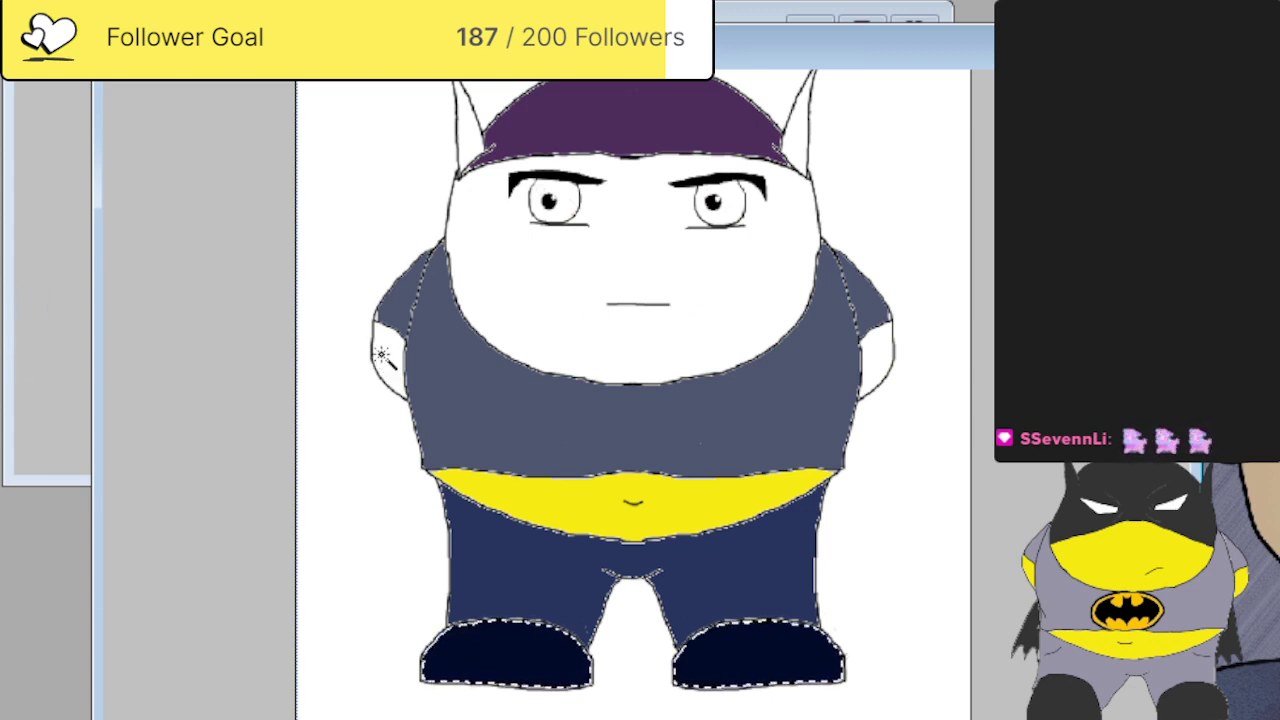
left_click(383, 357)
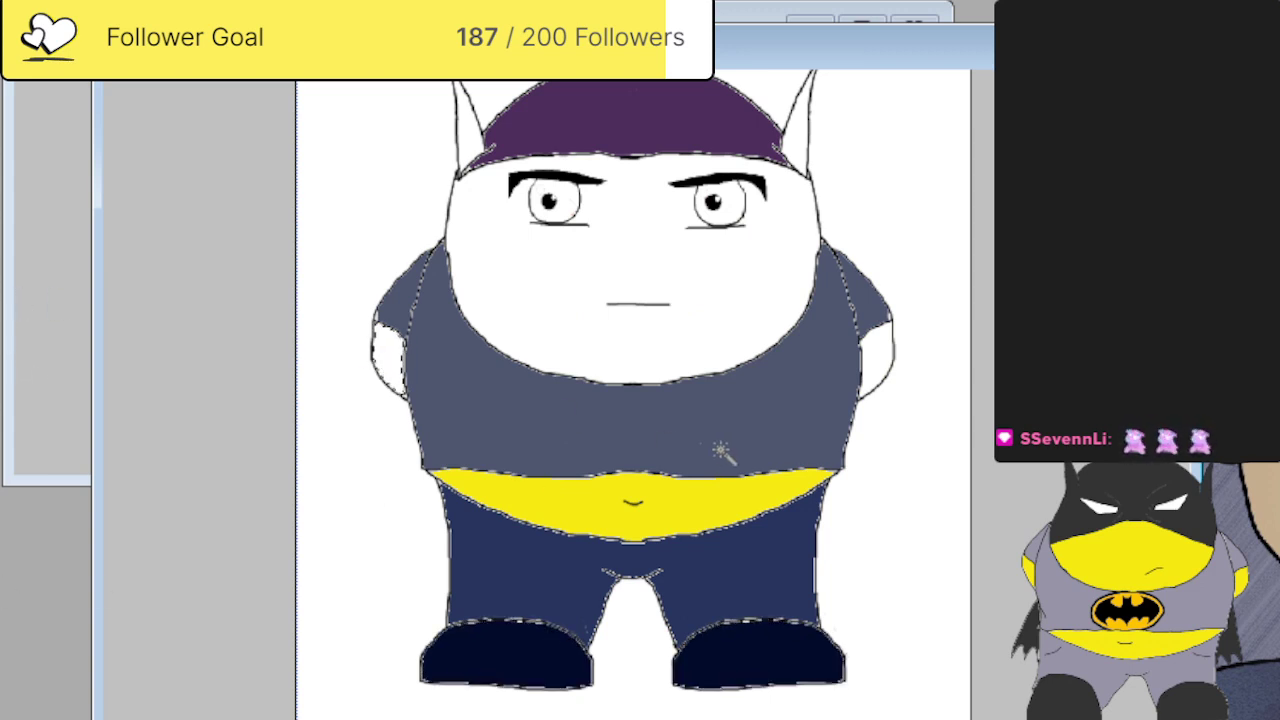
left_click(873, 357)
left_click(543, 297)
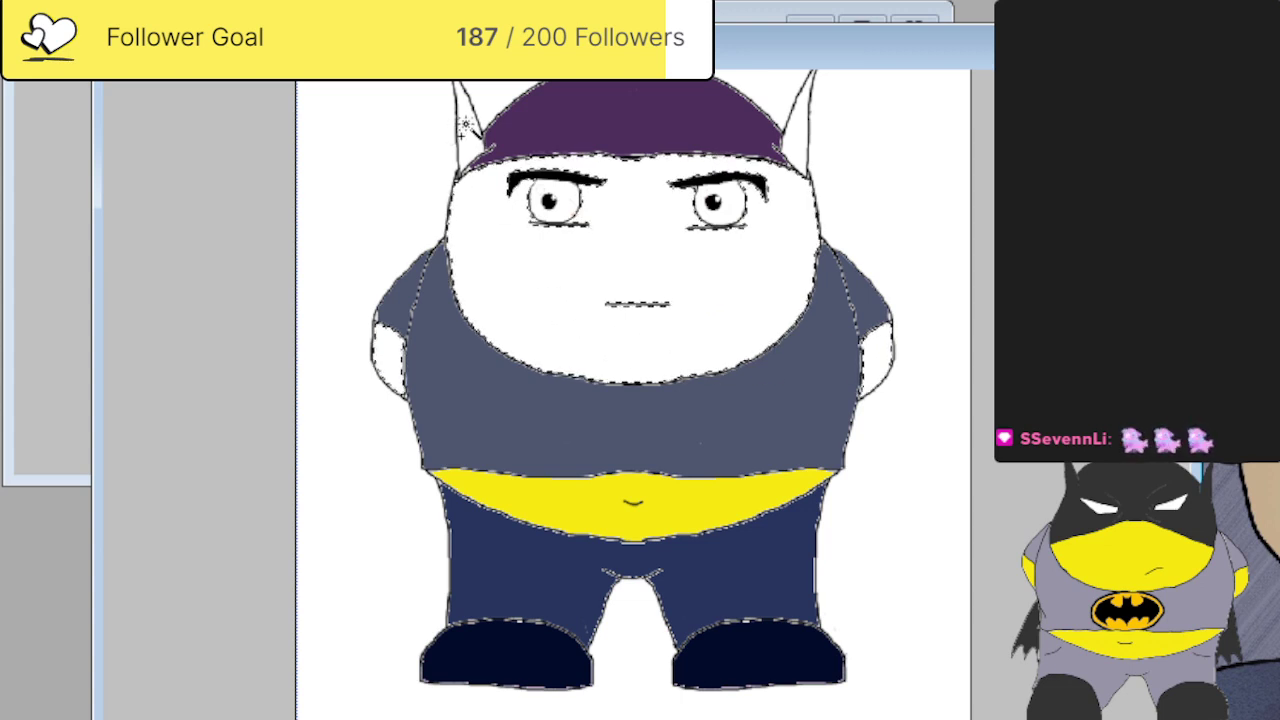
left_click(465, 125)
left_click(788, 160)
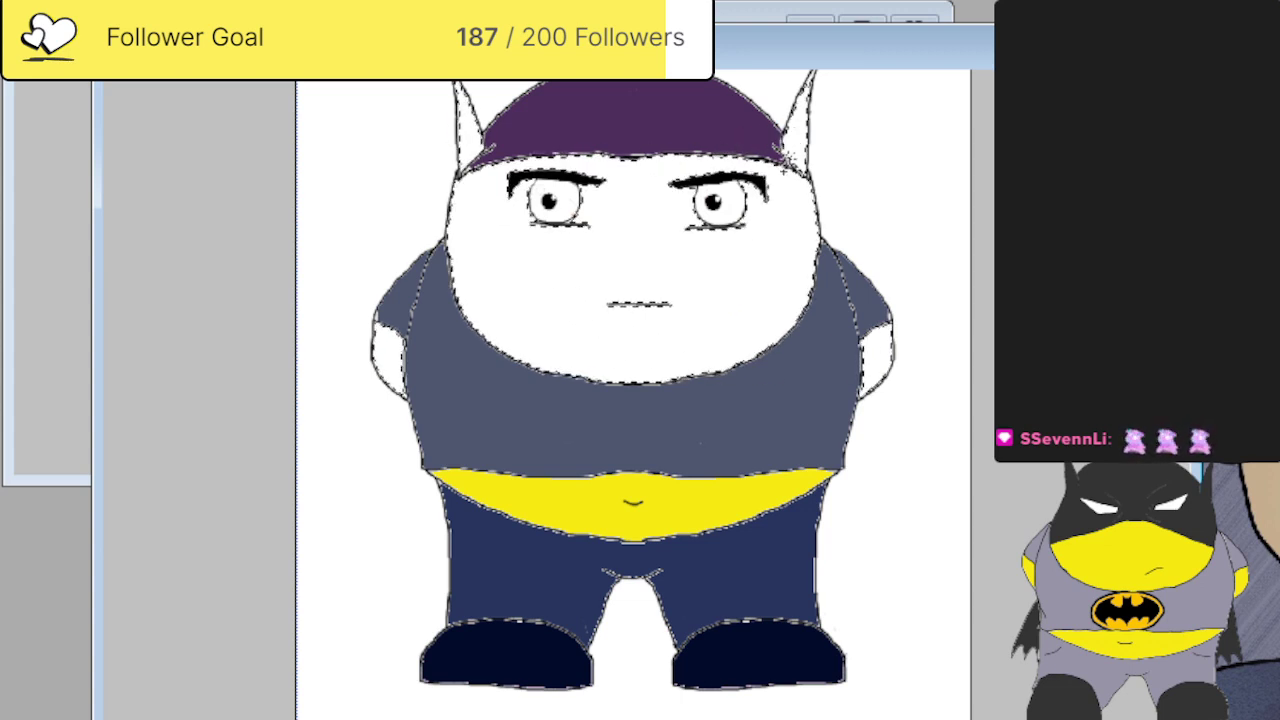
scroll(600, 690, "up", 1)
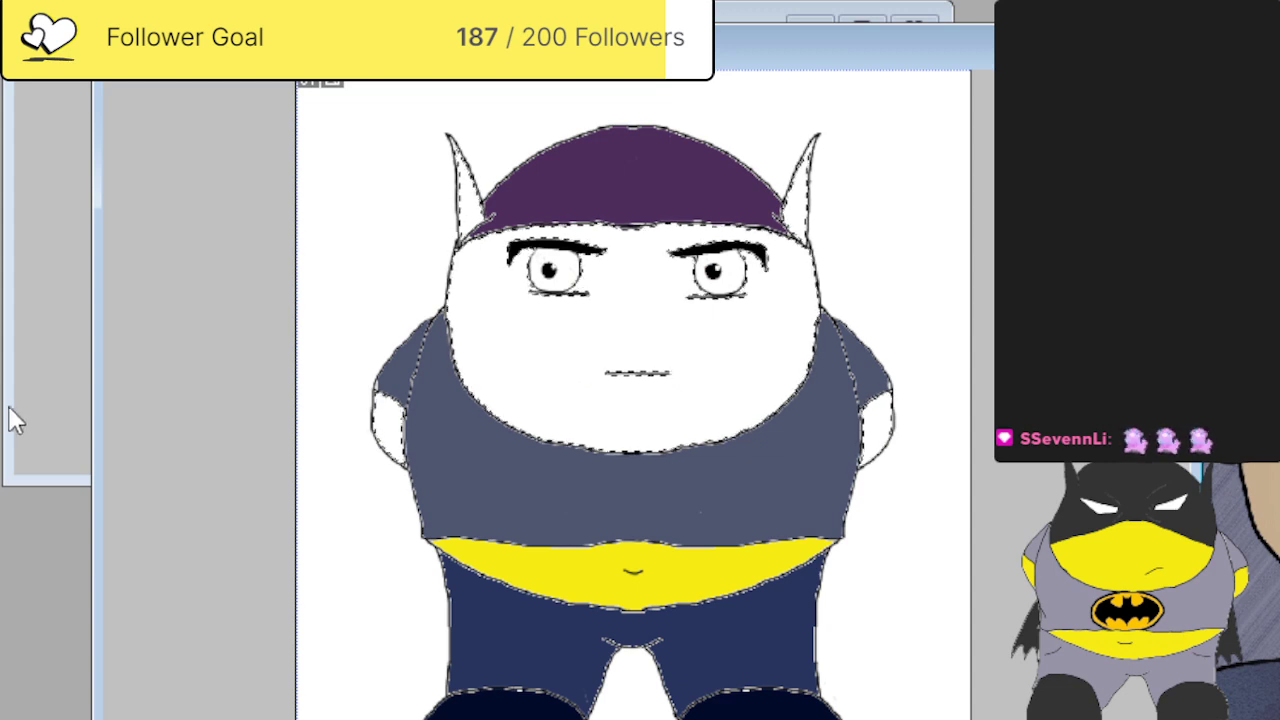
mouse_move(443, 171)
left_mouse_down()
mouse_move(512, 332)
mouse_move(782, 361)
mouse_move(901, 211)
mouse_move(762, 178)
mouse_move(568, 245)
mouse_move(285, 245)
mouse_move(560, 279)
mouse_move(832, 336)
mouse_move(840, 435)
mouse_move(691, 529)
mouse_move(375, 445)
mouse_move(496, 513)
mouse_move(688, 395)
left_mouse_up()
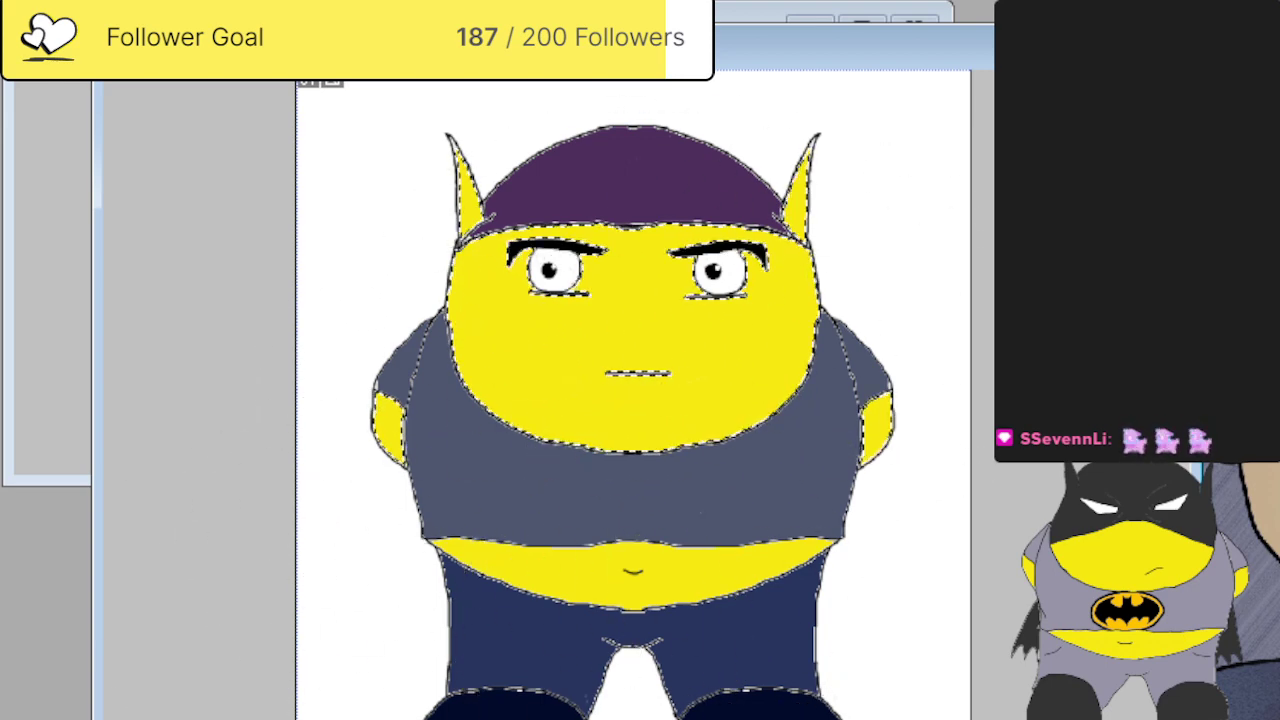
Select both irises around the pupils and round highlights and color them in golden-brown shades, keeping the highlights white.
scroll(631, 408, "up", 6)
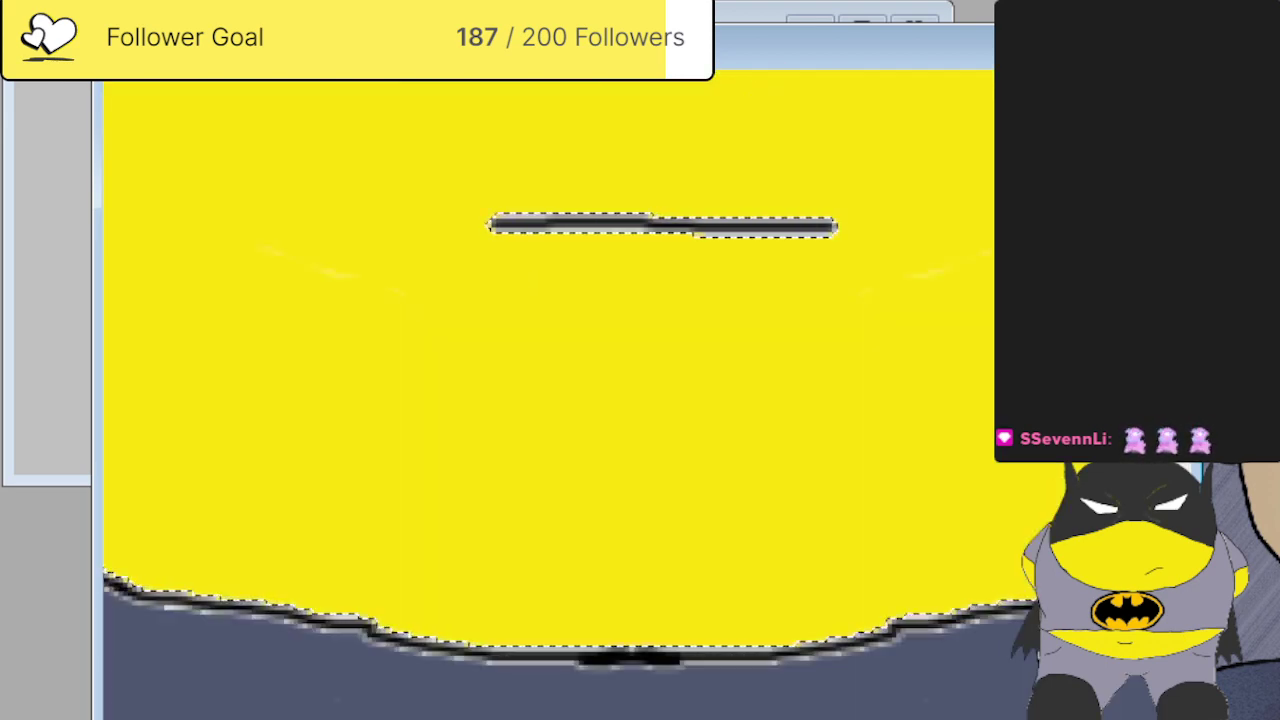
scroll(537, 460, "left", 3)
scroll(537, 460, "up", 6)
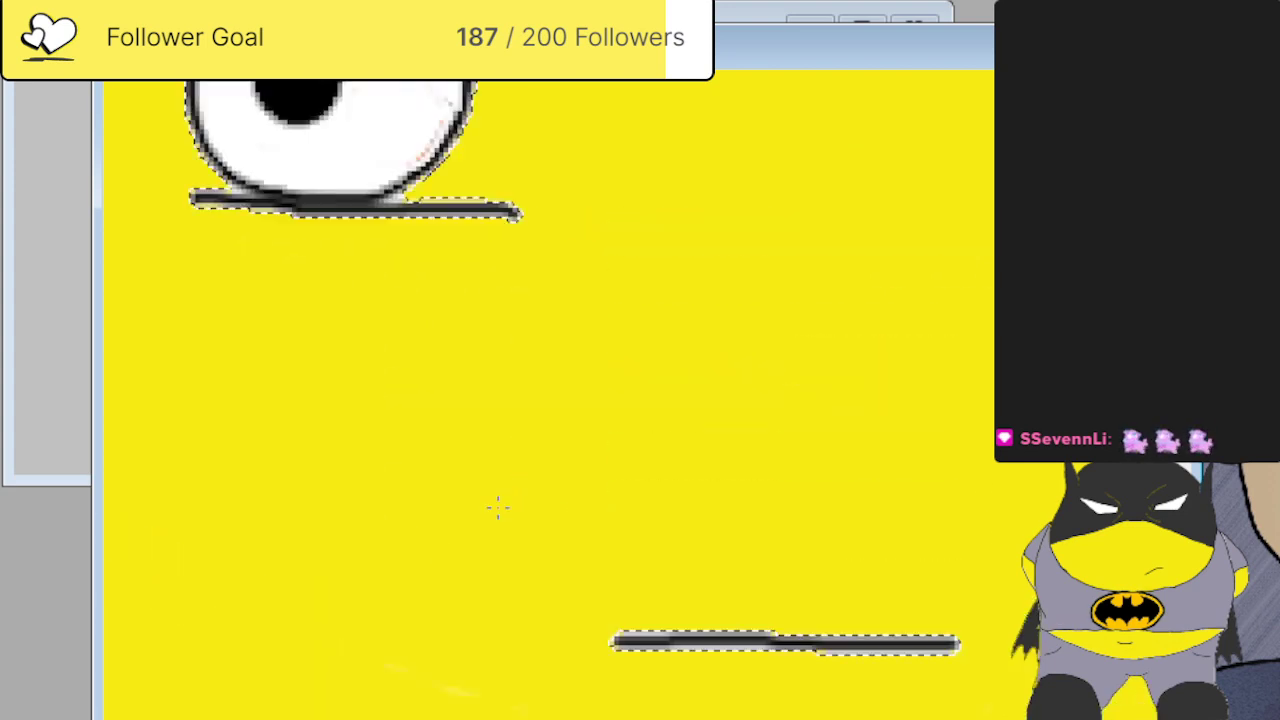
scroll(497, 507, "up", 5)
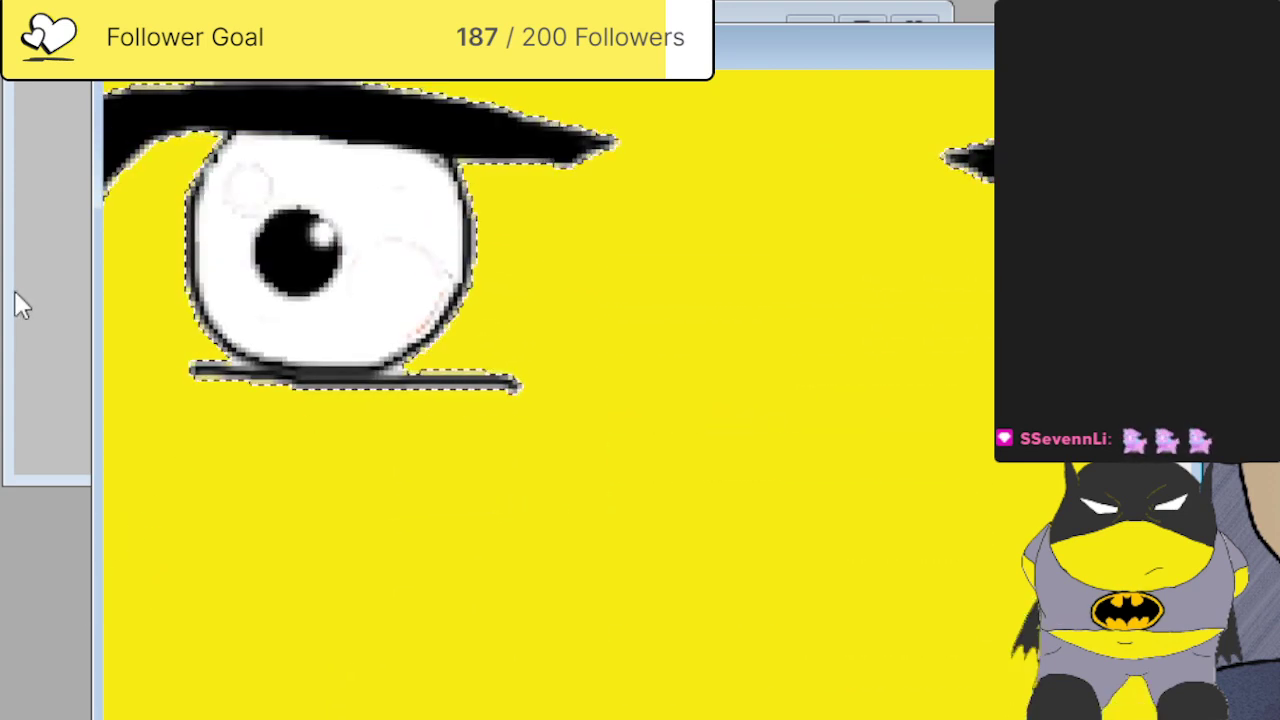
left_click(246, 330)
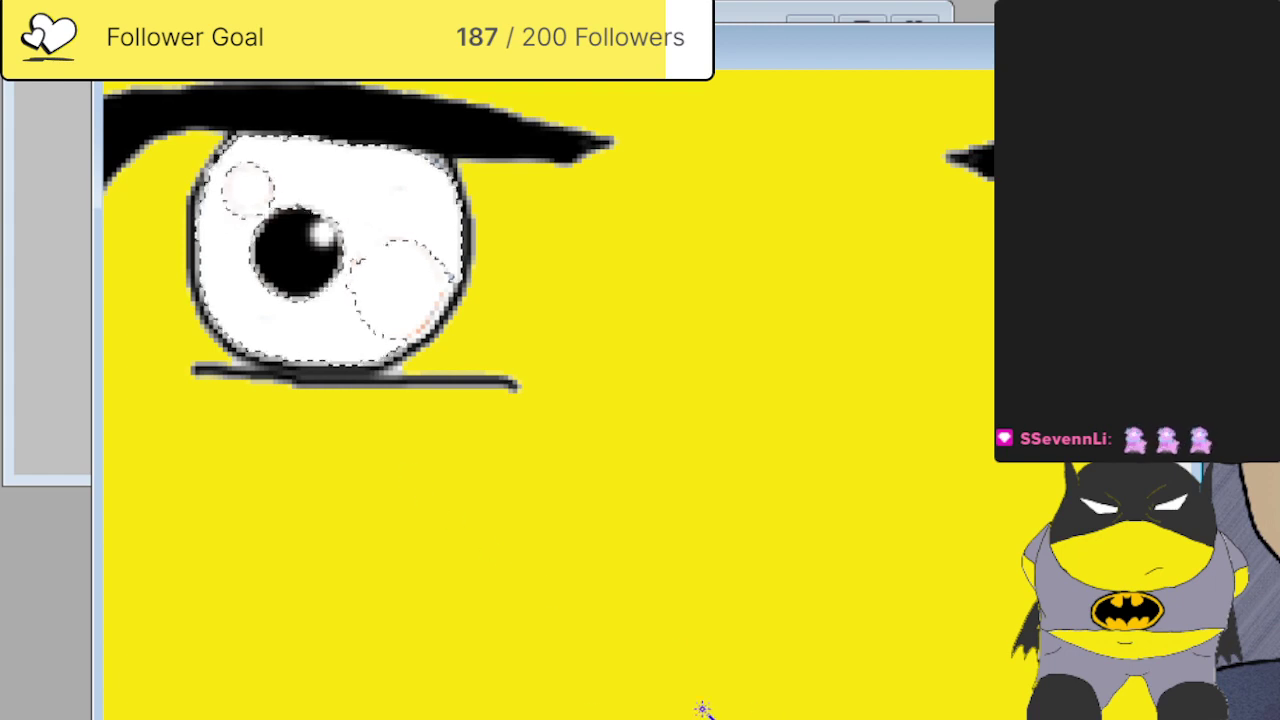
scroll(702, 700, "right", 5)
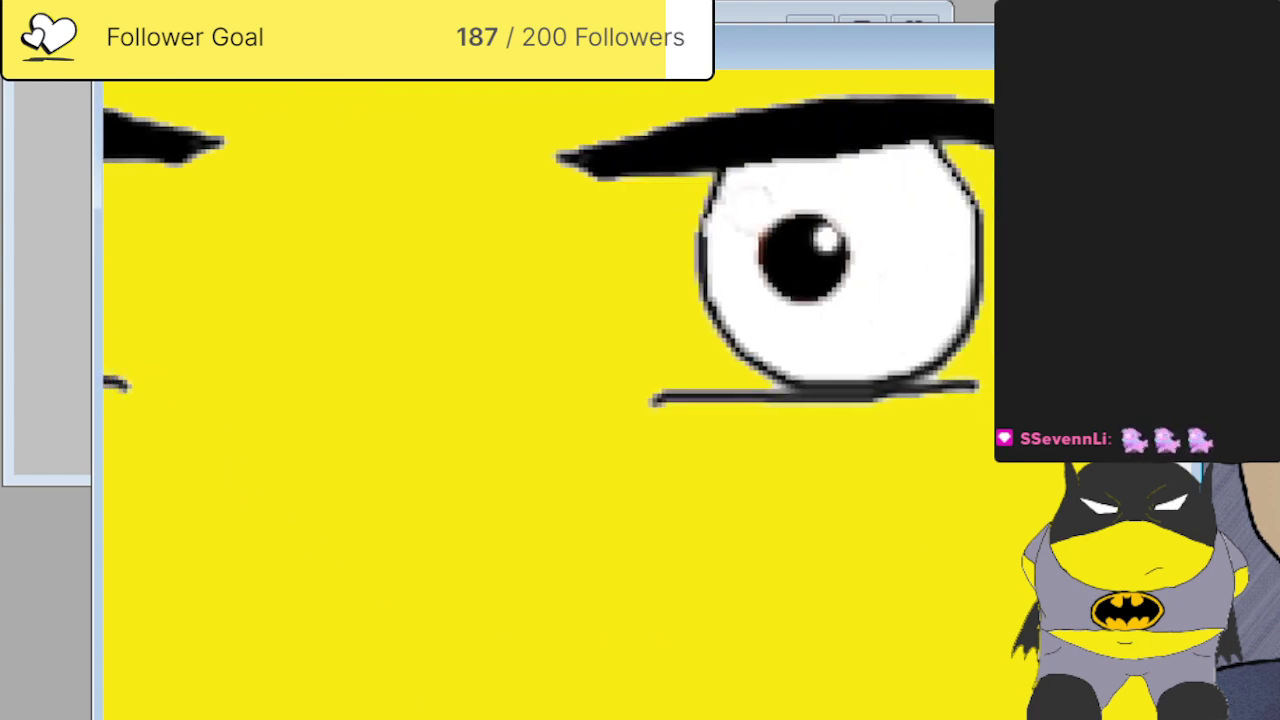
left_click(781, 340)
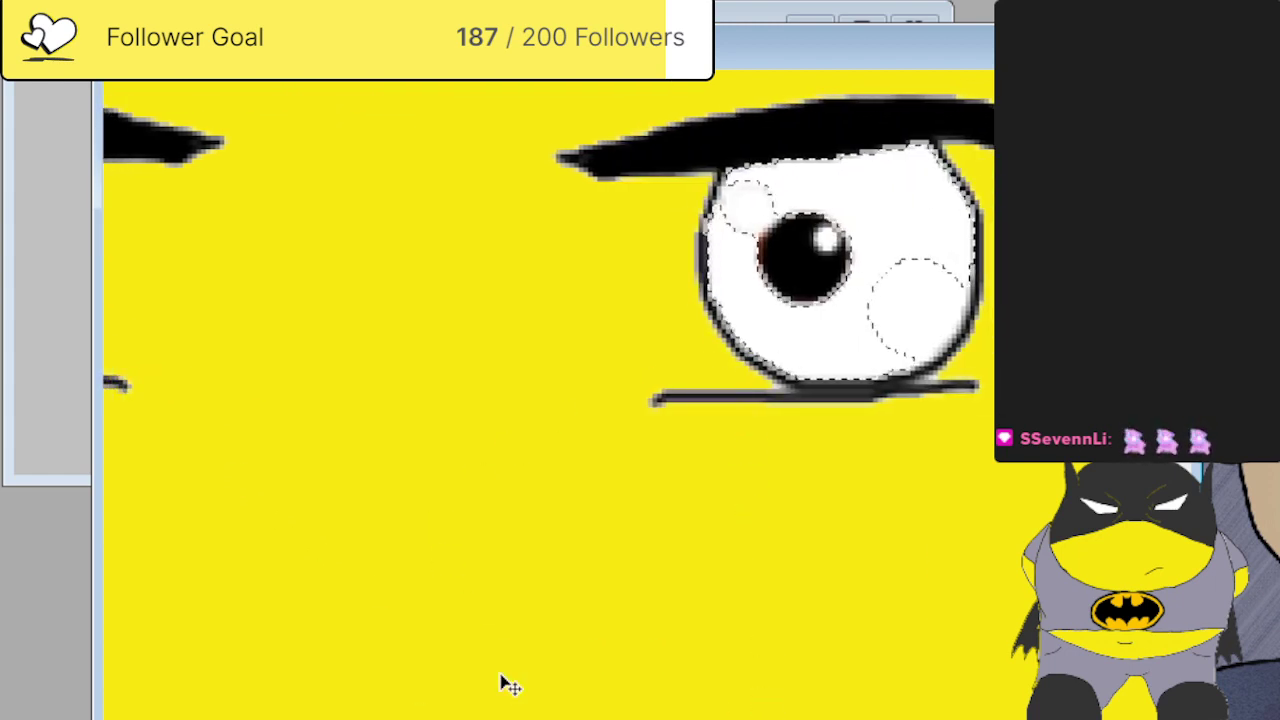
key("ctrl+0")
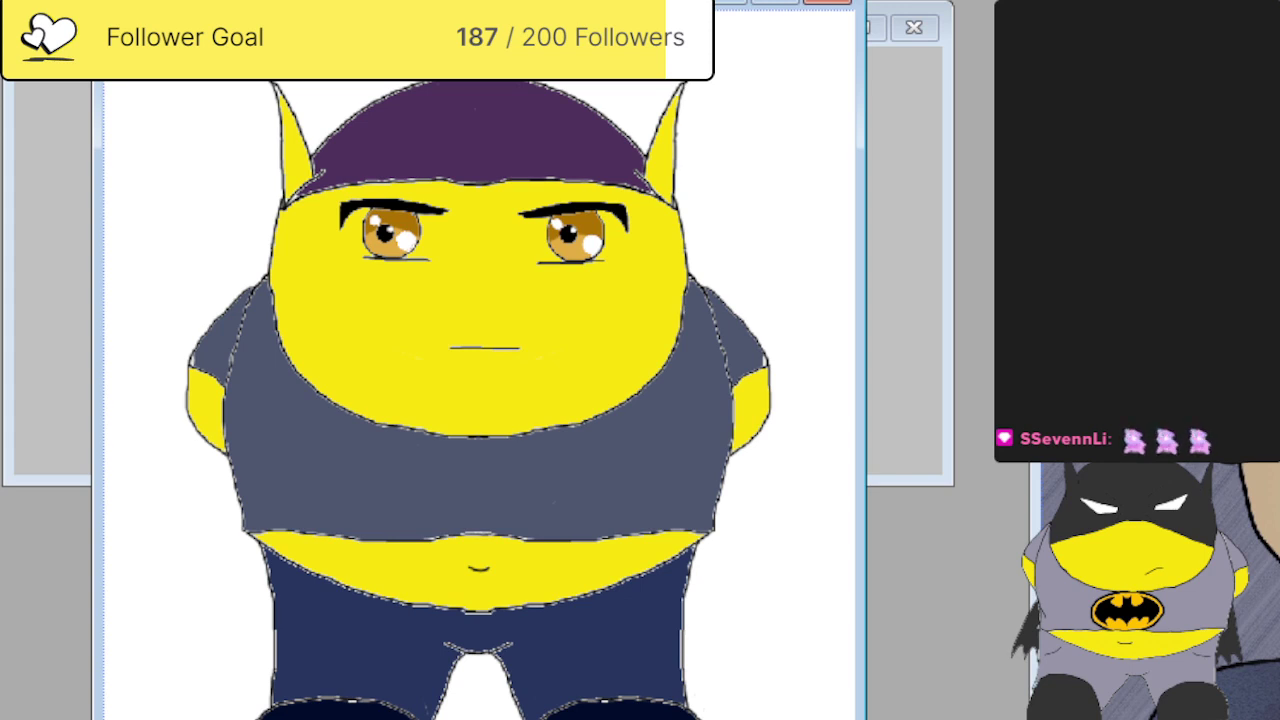
Compare the colored face with and without the black glasses and leave the glasses shown.
key("ctrl+y")
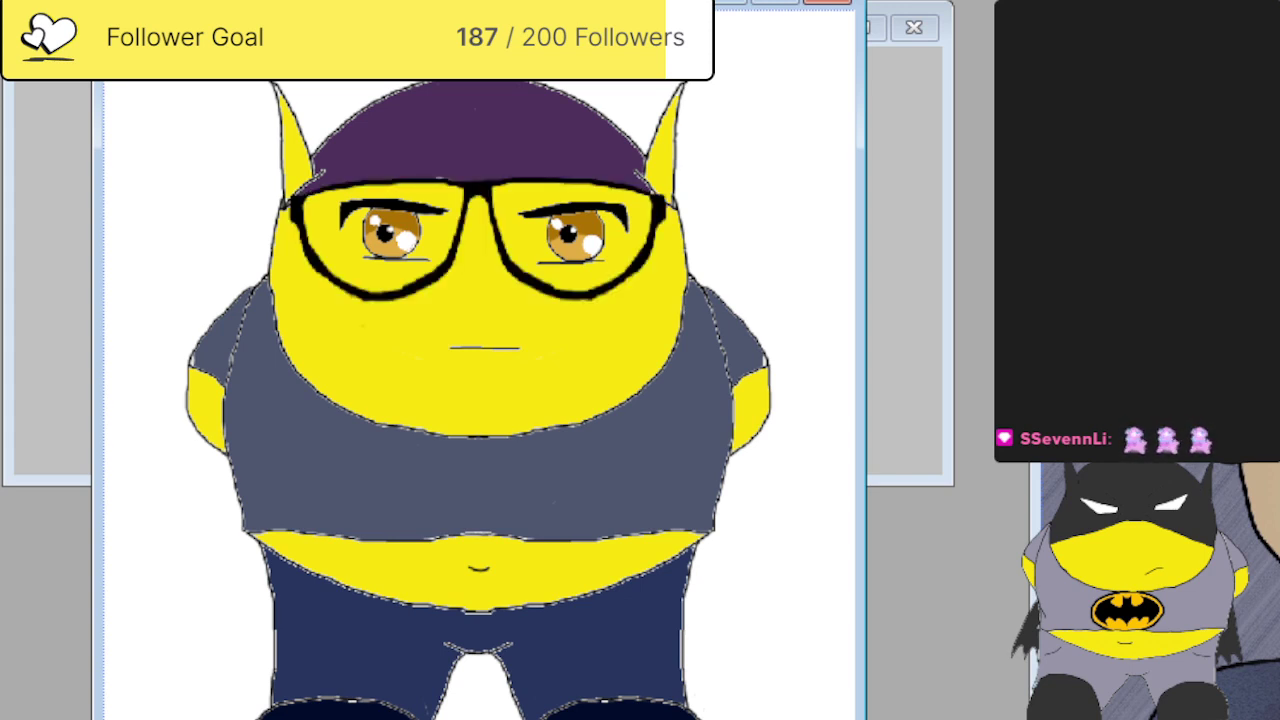
key("ctrl+z")
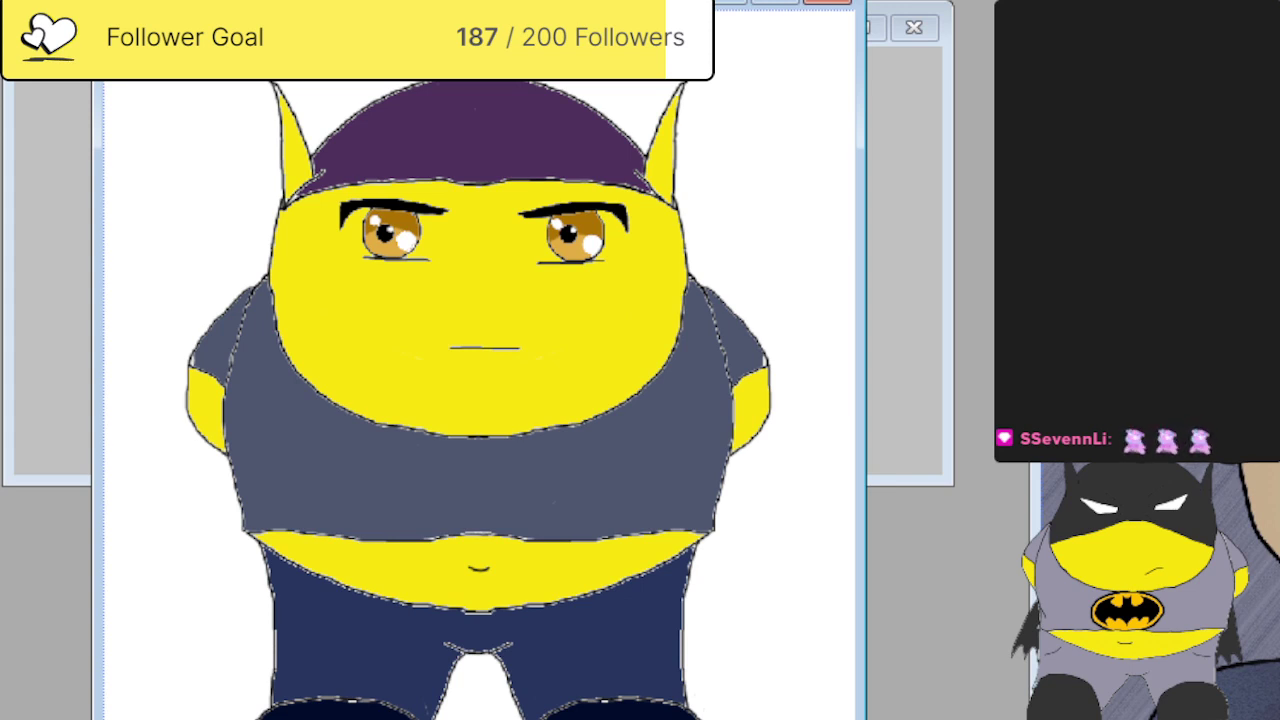
key("ctrl+y")
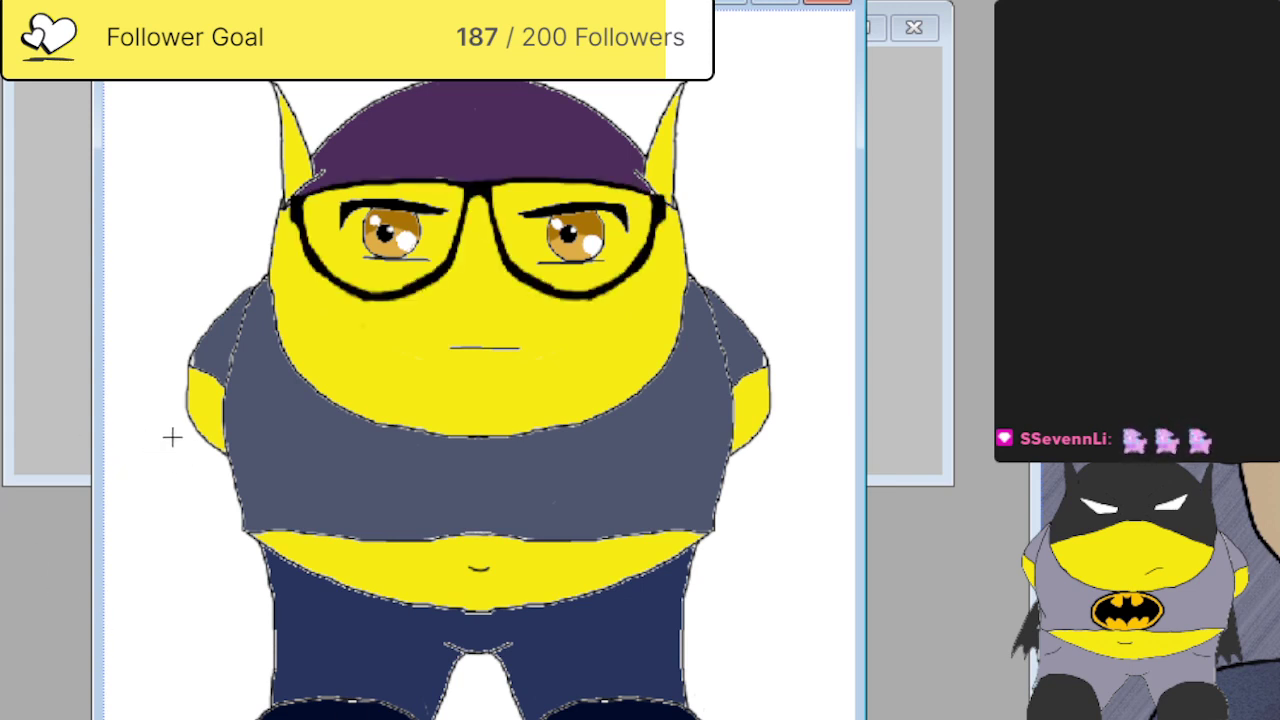
Select both lens areas inside the black glasses, tint them semi-transparent white, and compare the face with and without the glasses.
left_click(343, 240)
key("ctrl+d")
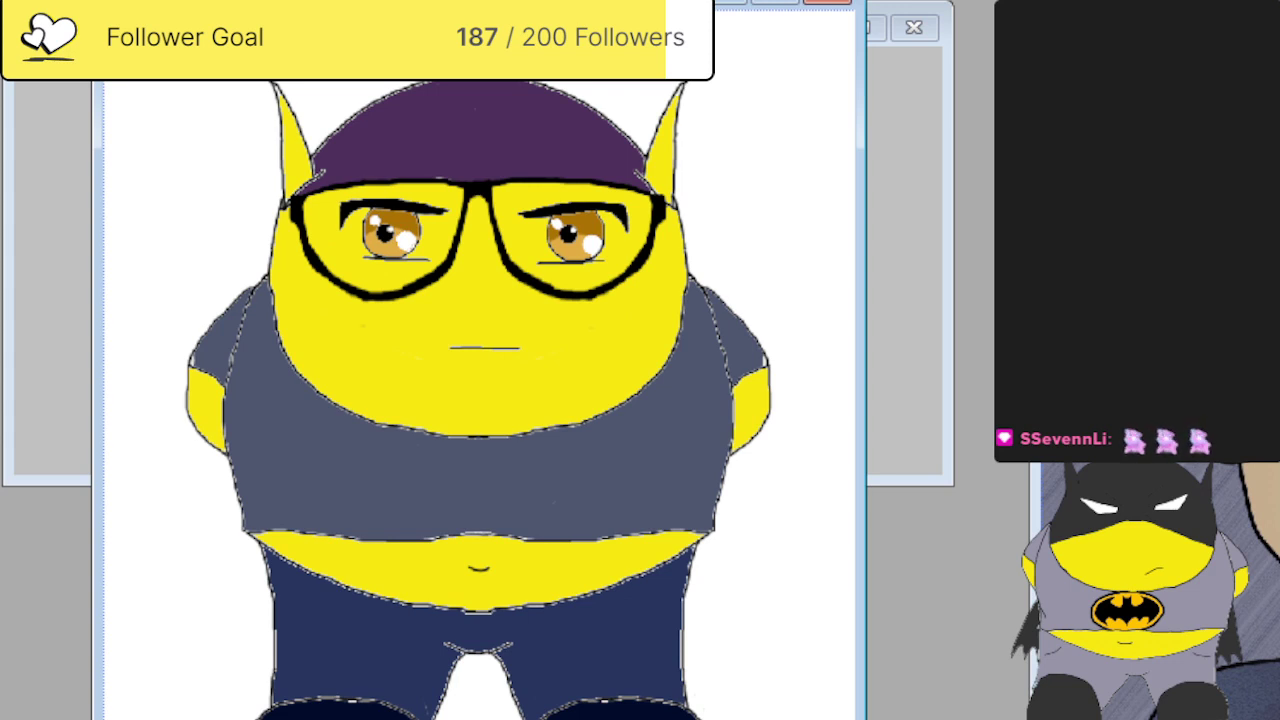
left_click(340, 240)
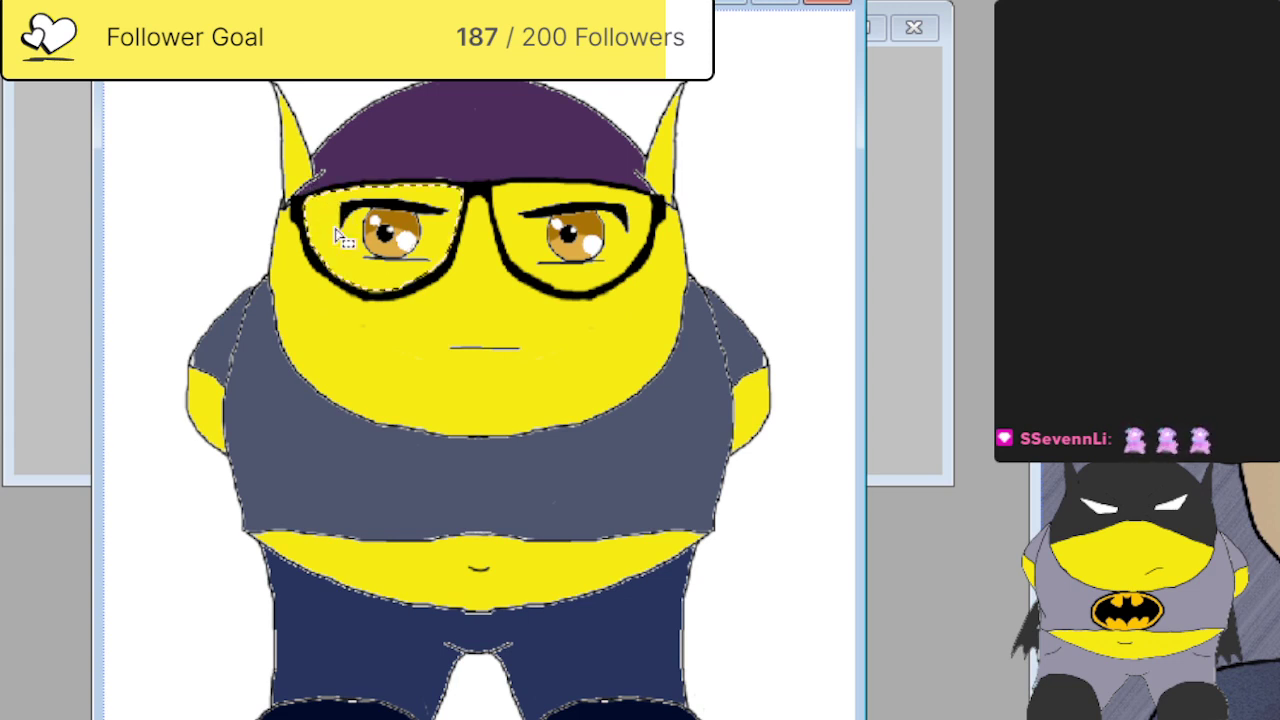
left_click(532, 232)
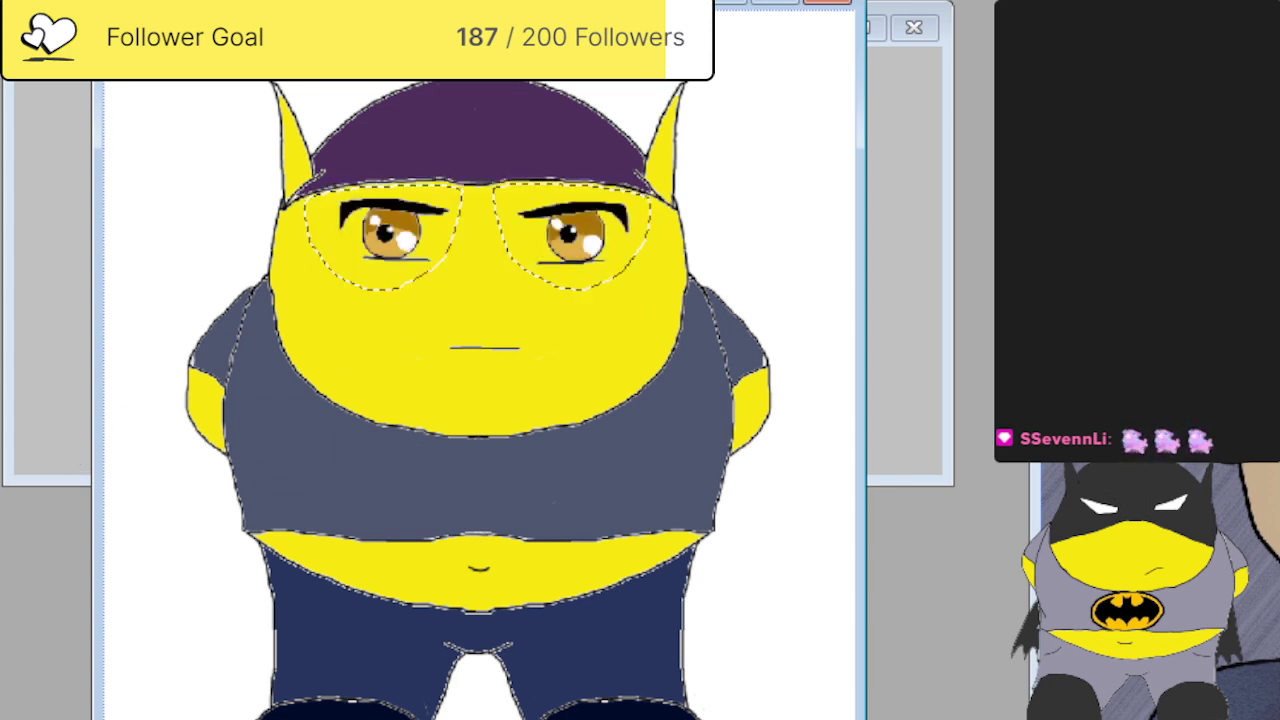
key("ctrl+z")
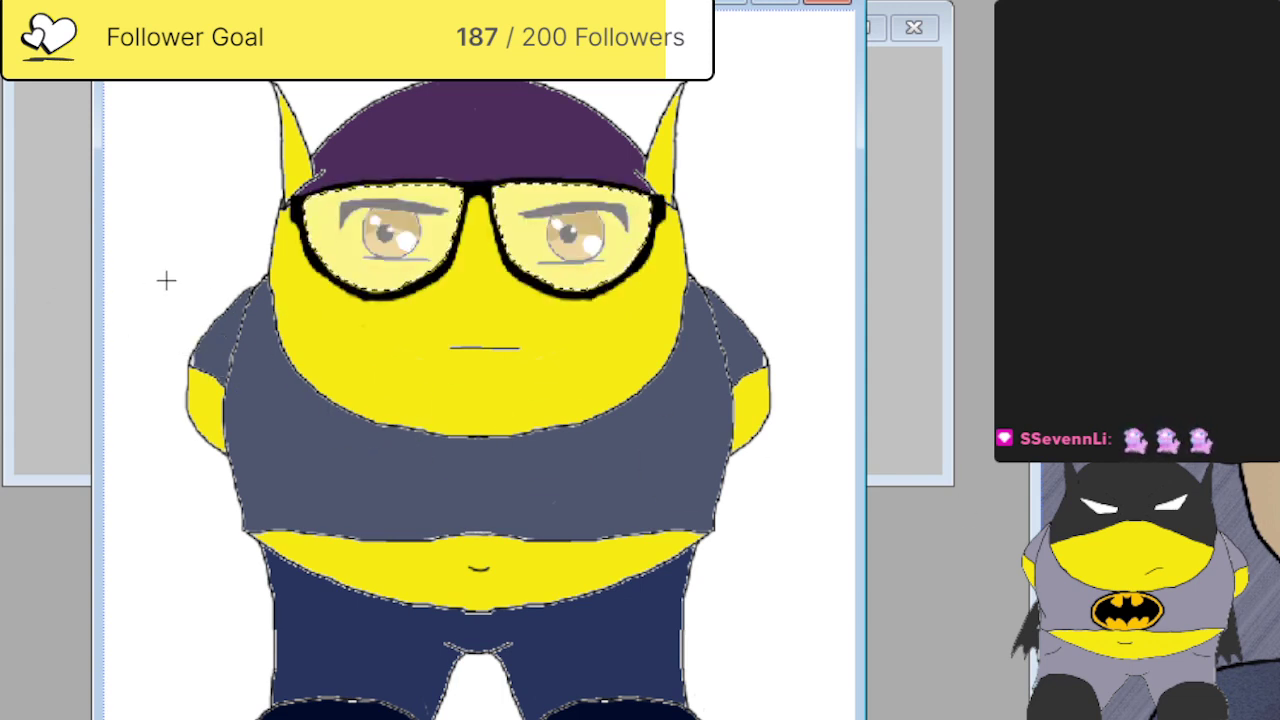
key("ctrl+d")
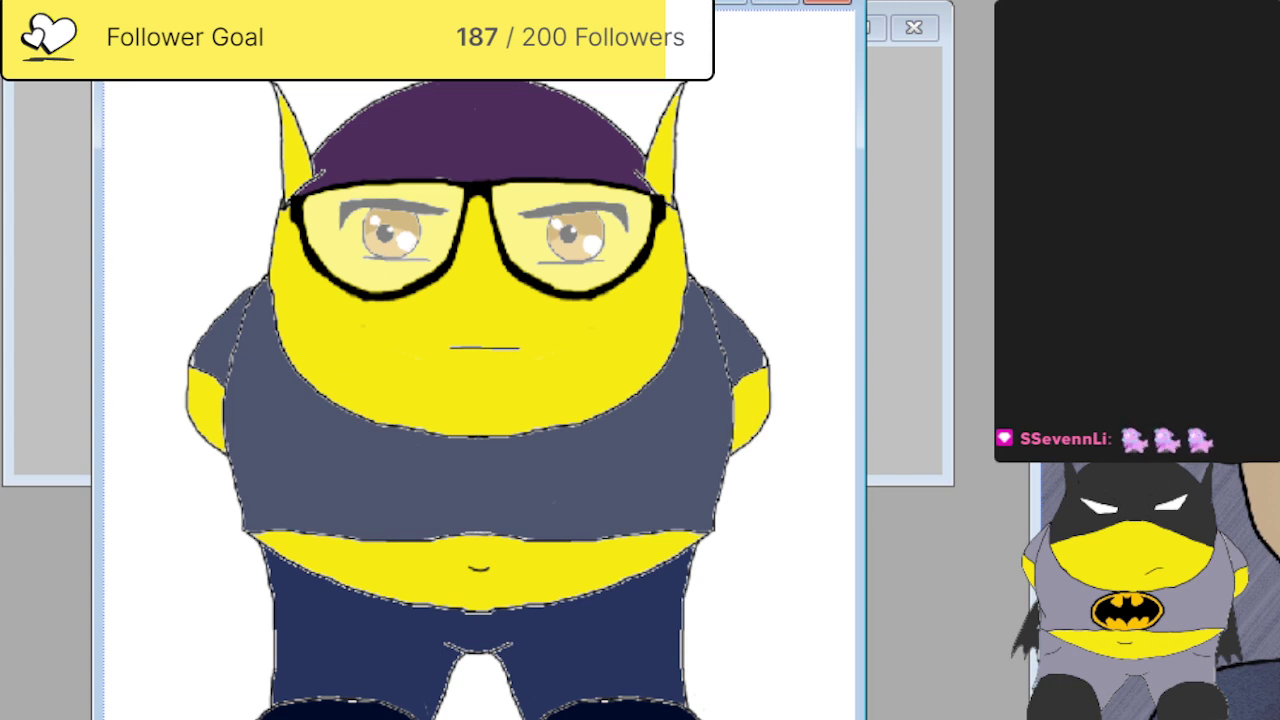
key("ctrl+z")
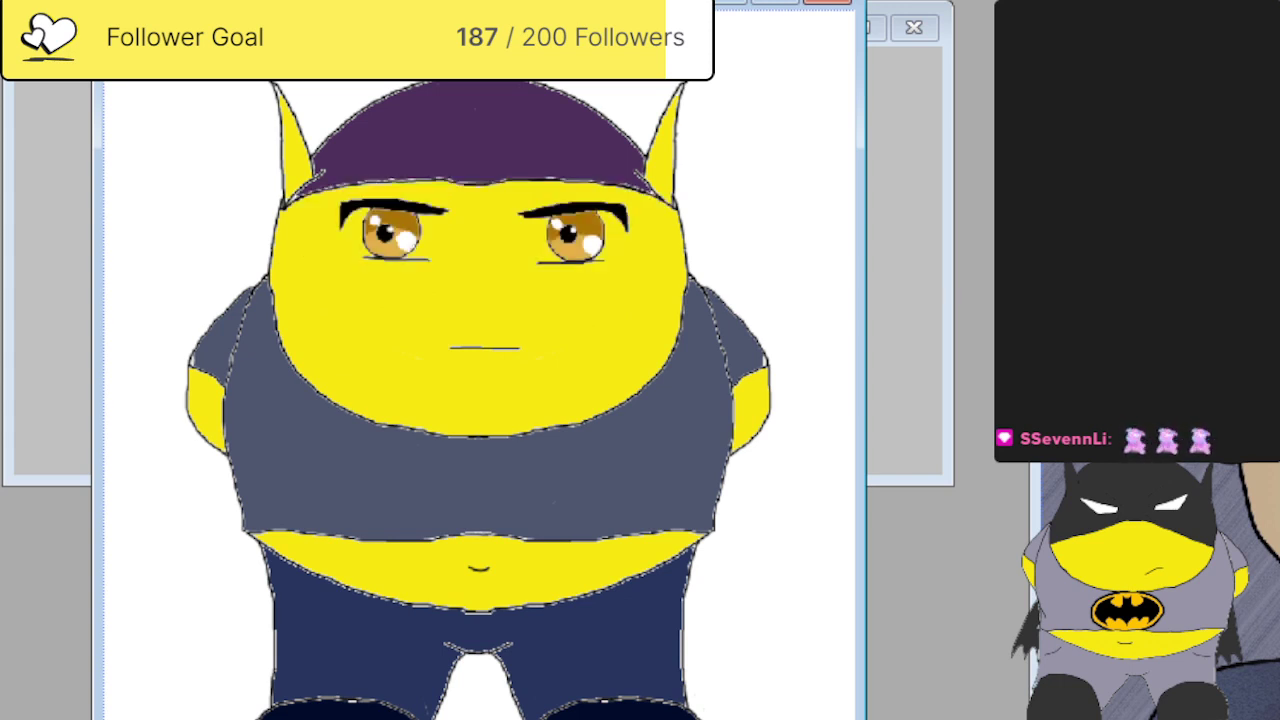
key("ctrl+y")
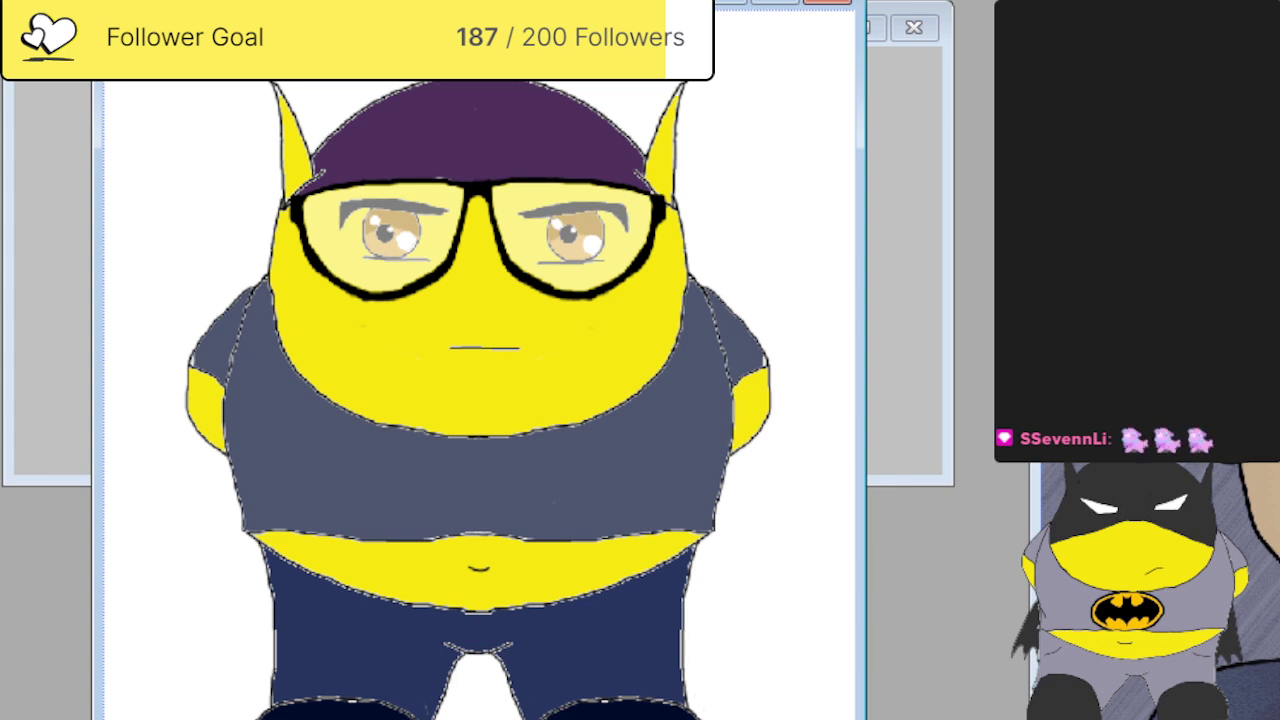
Hide the white background and clean the white fringe from the outside of the character's outline.
left_click(825, 261)
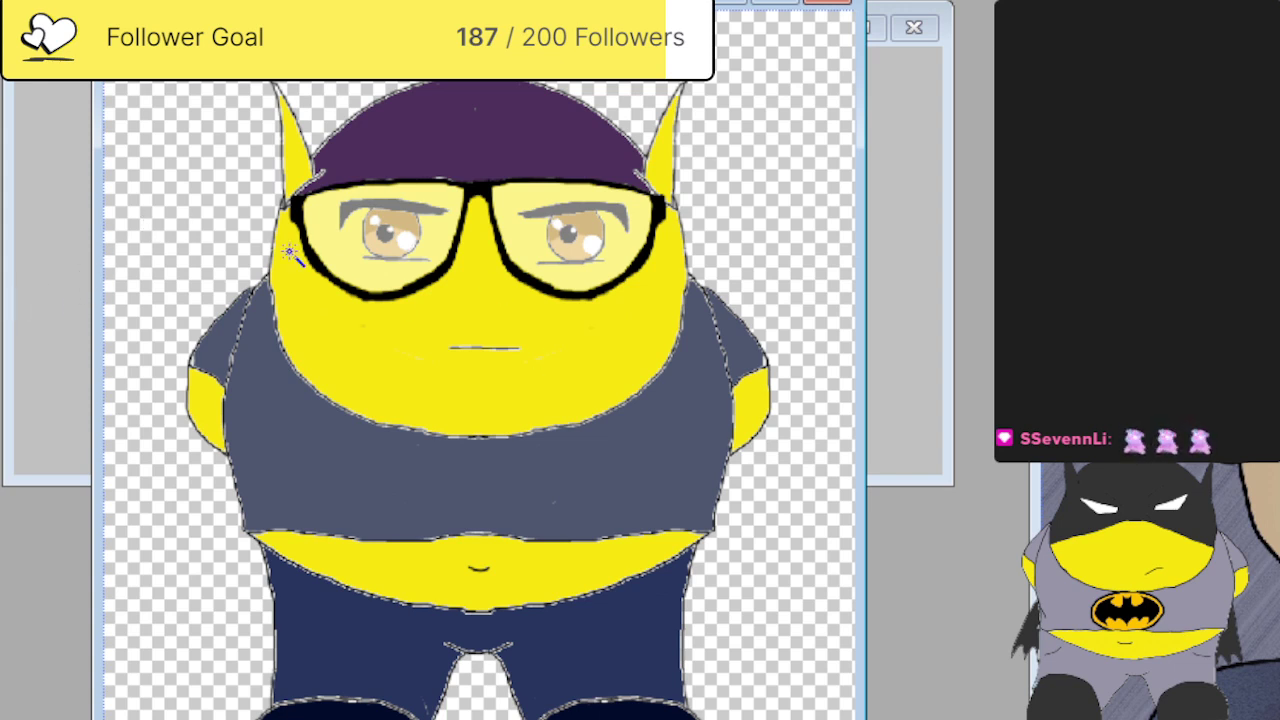
left_click(224, 224)
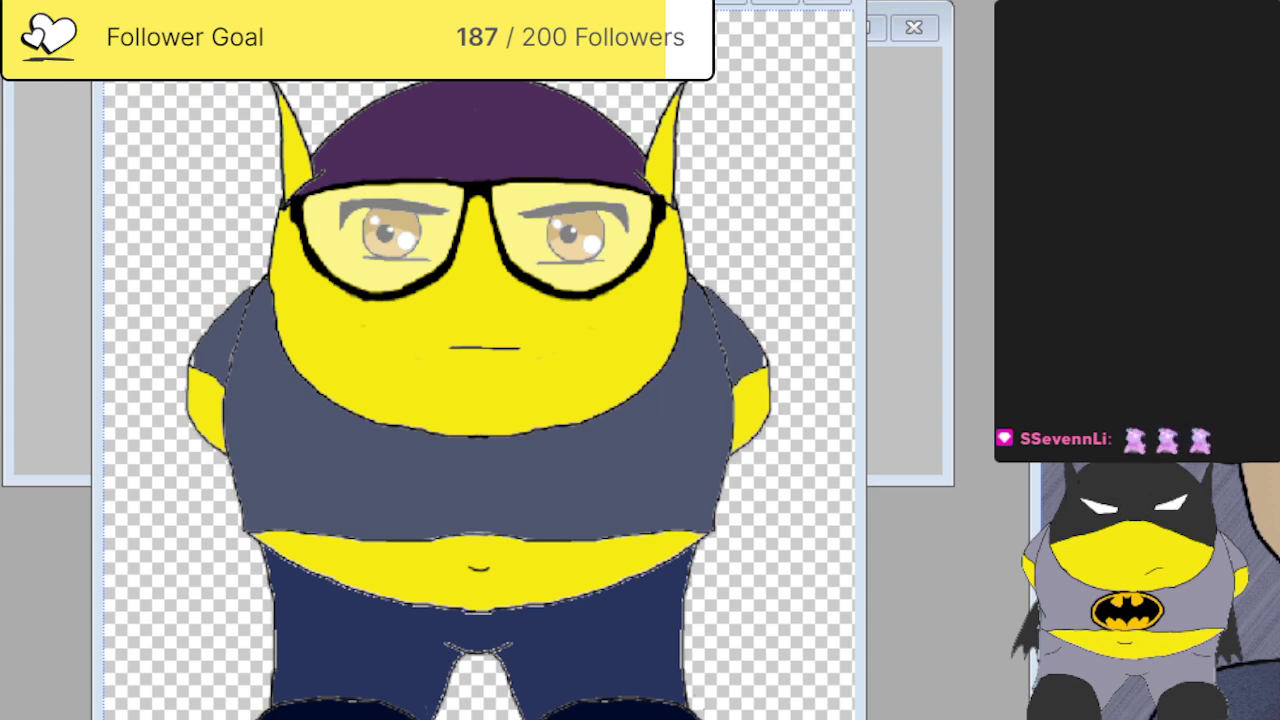
key("alt+Tab")
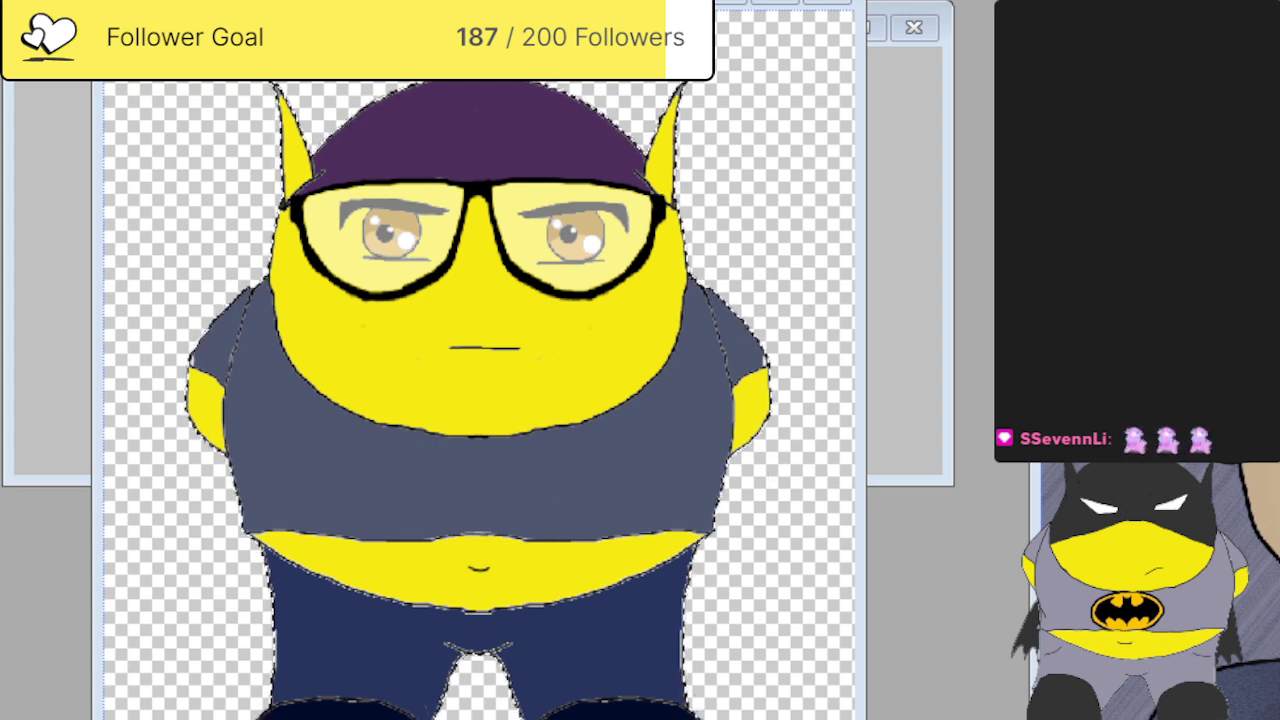
left_click(984, 350)
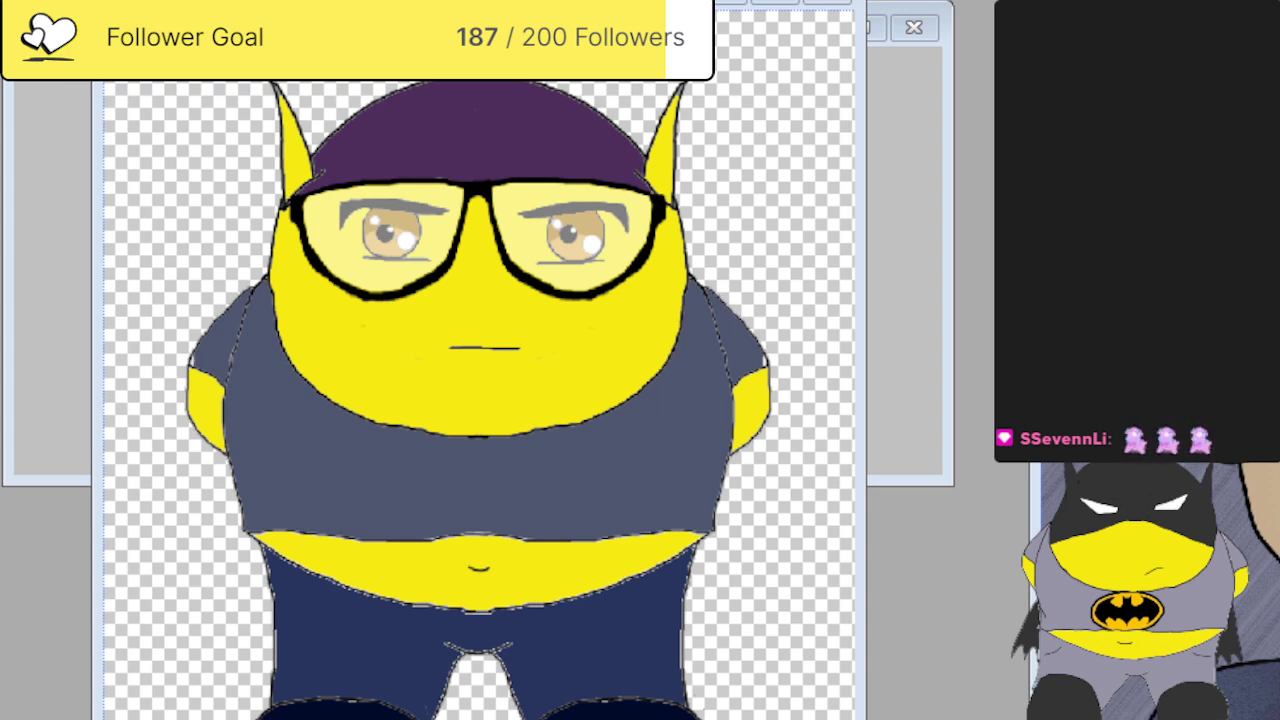
key("alt+Tab")
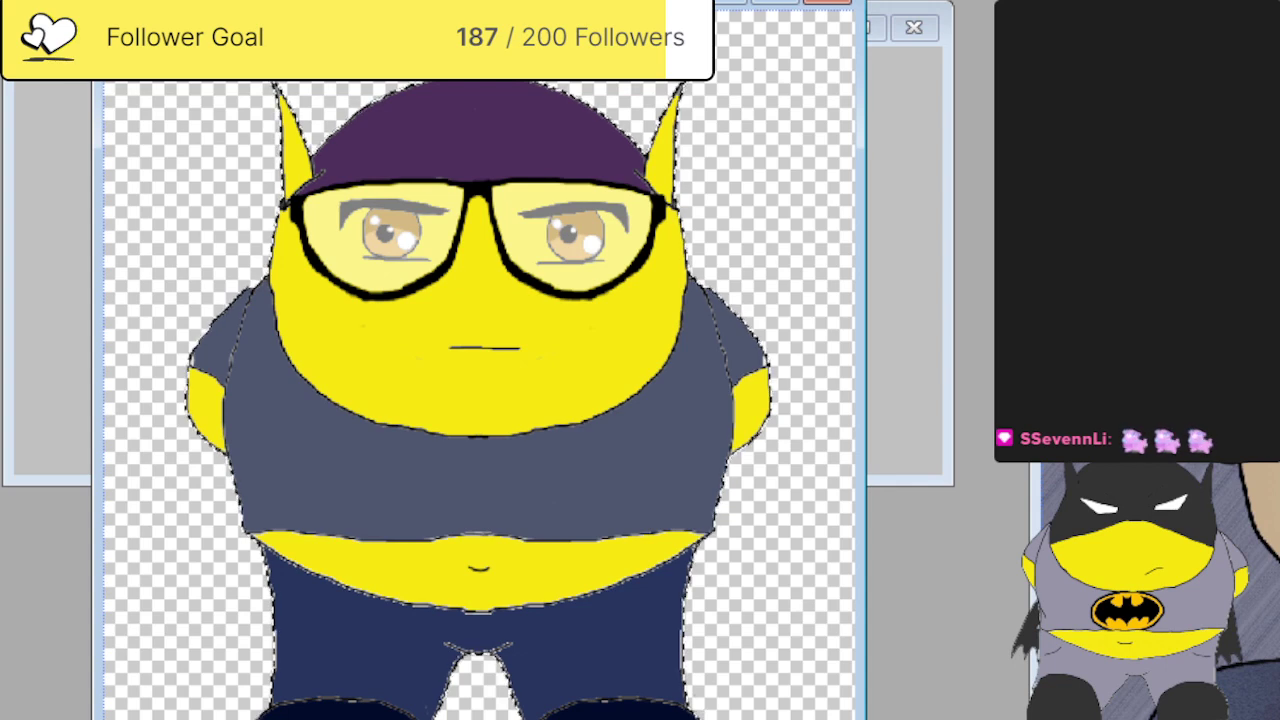
Close the finished avatar, the separate glasses drawing and the remaining open image.
key("ctrl+w")
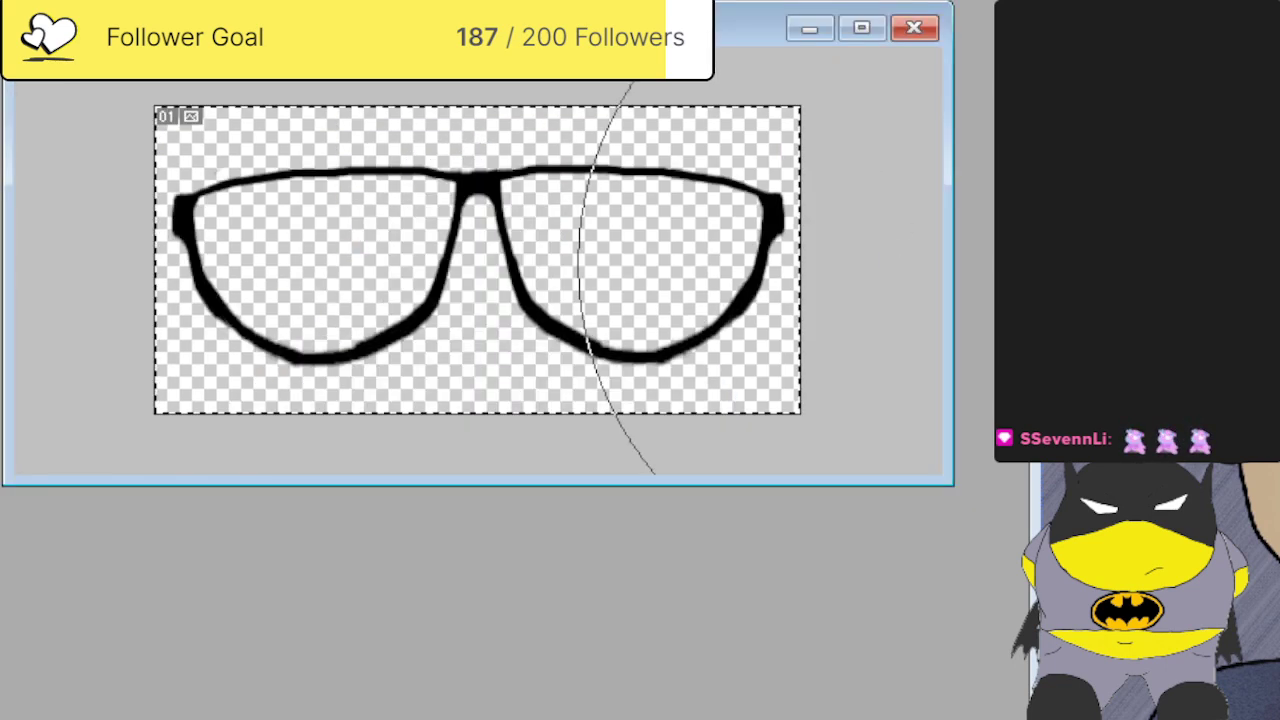
left_click(914, 26)
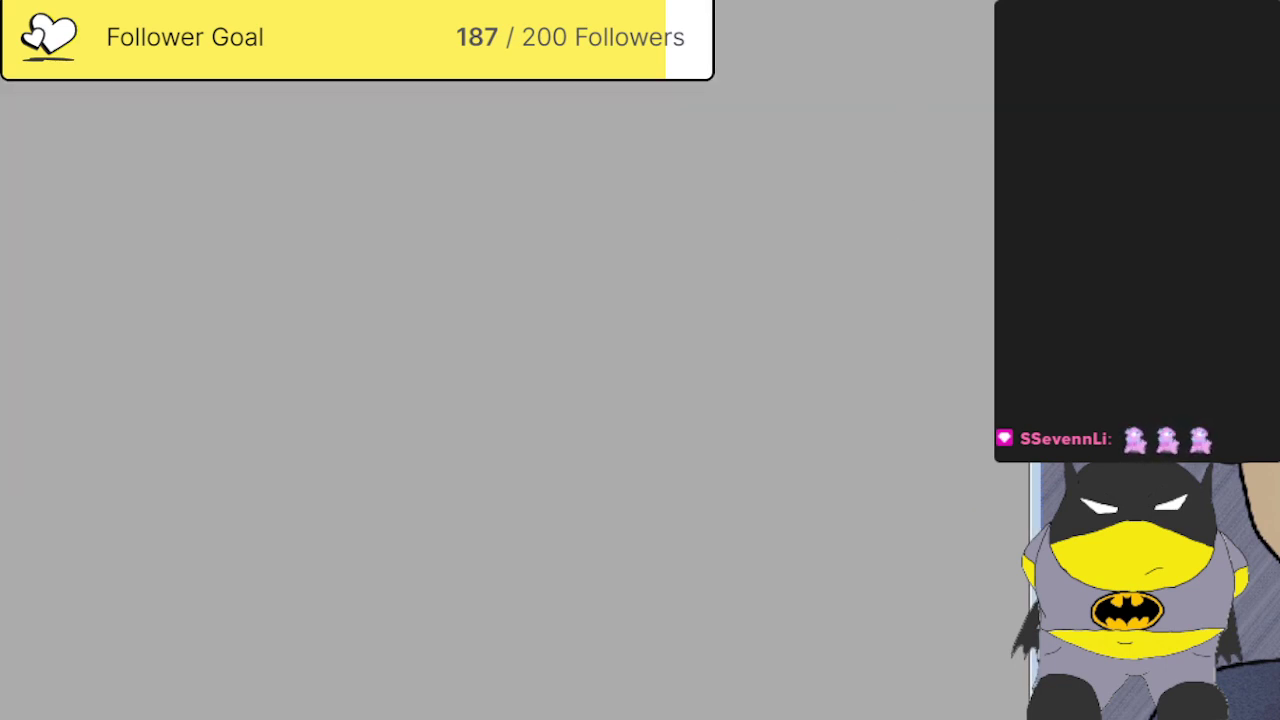
key("ctrl+w")
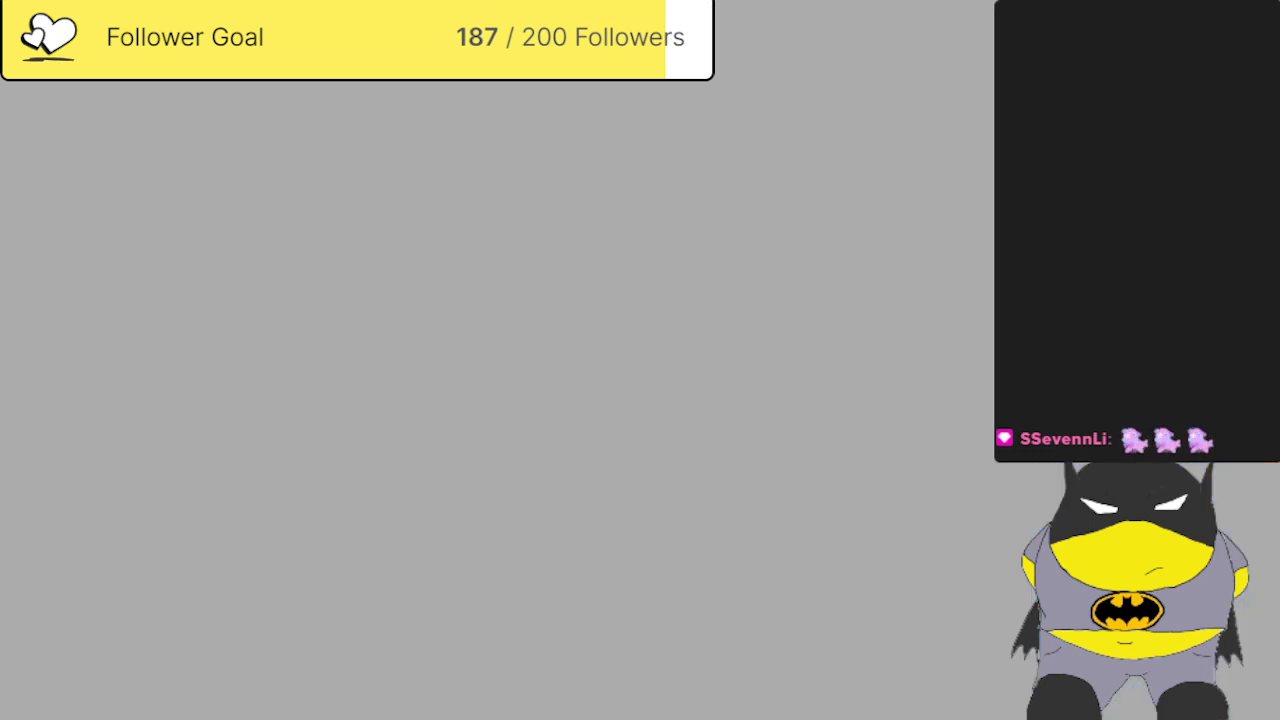
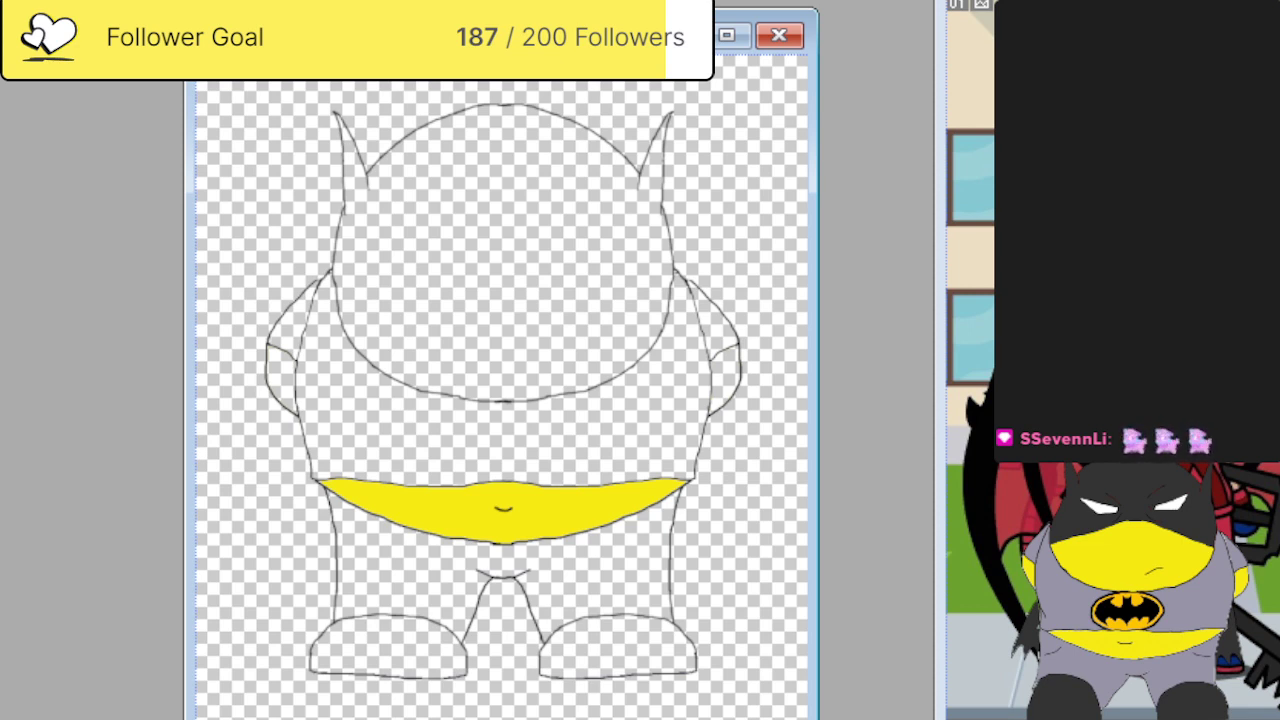
Show curved horns on the blank character outline and erase the old pointed ear lines overlapping both horns.
key("ctrl+y")
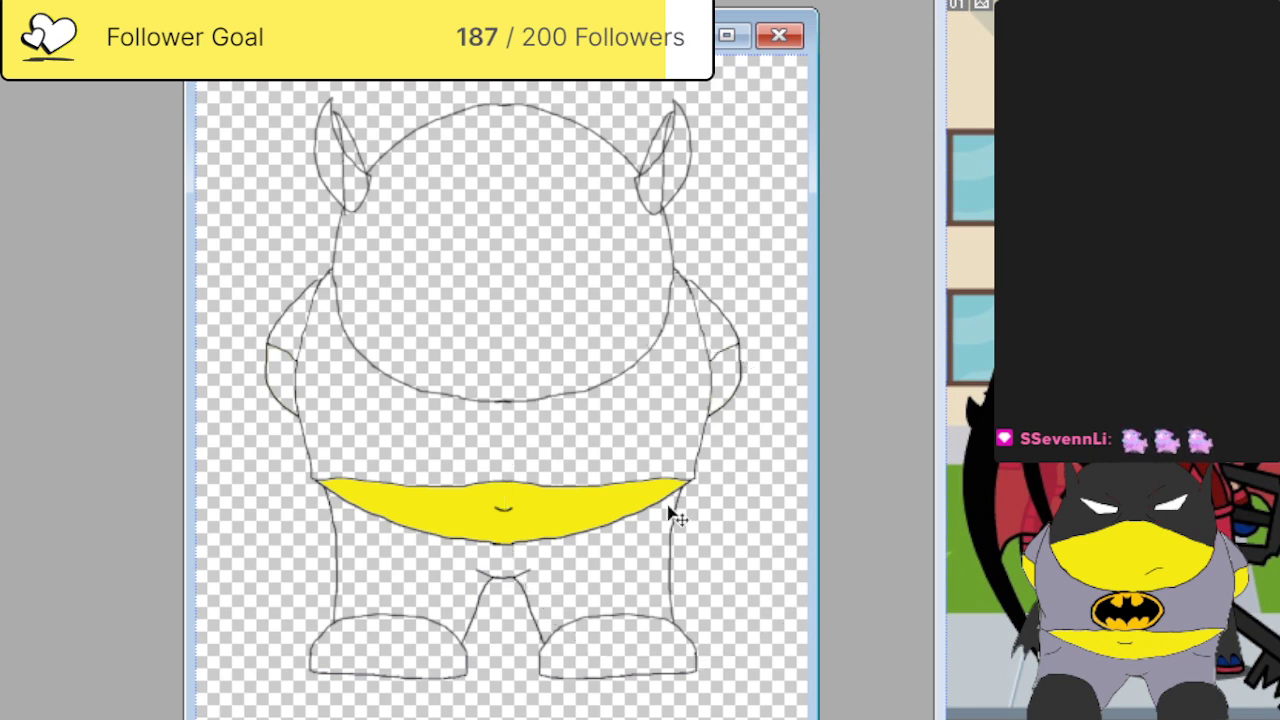
key("ctrl+plus")
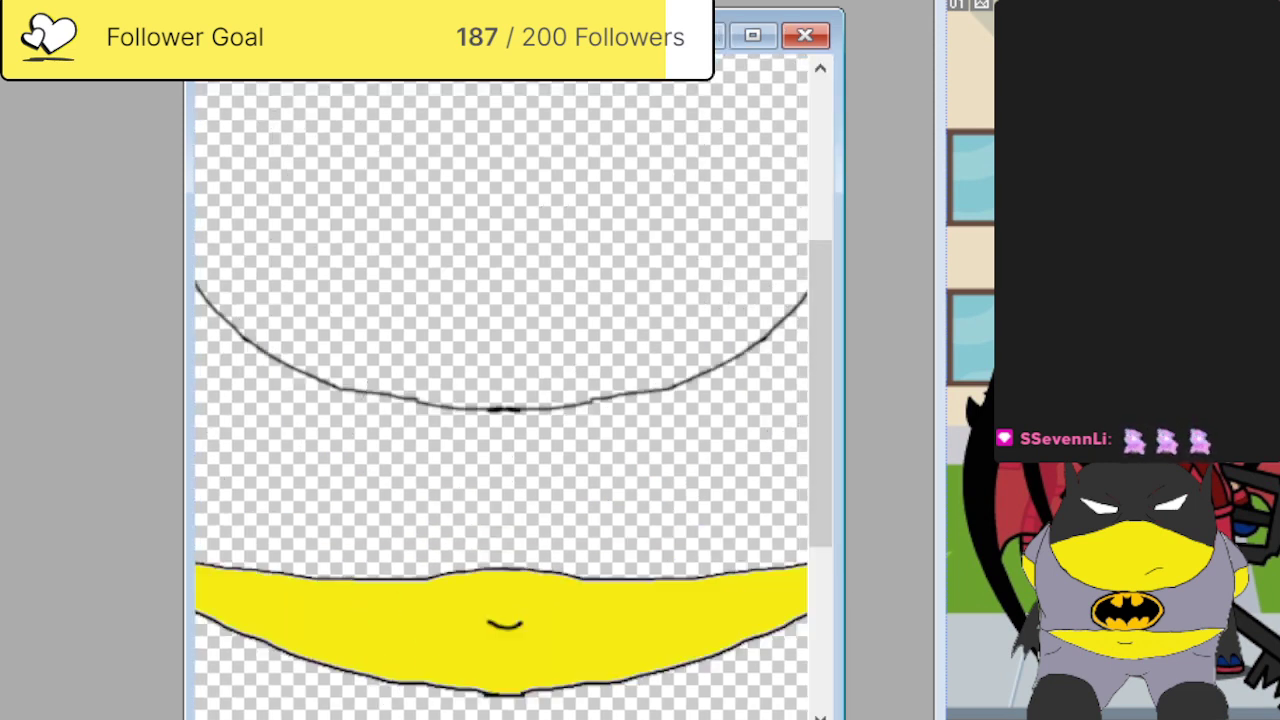
left_click_drag(843, 360, 1000, 360)
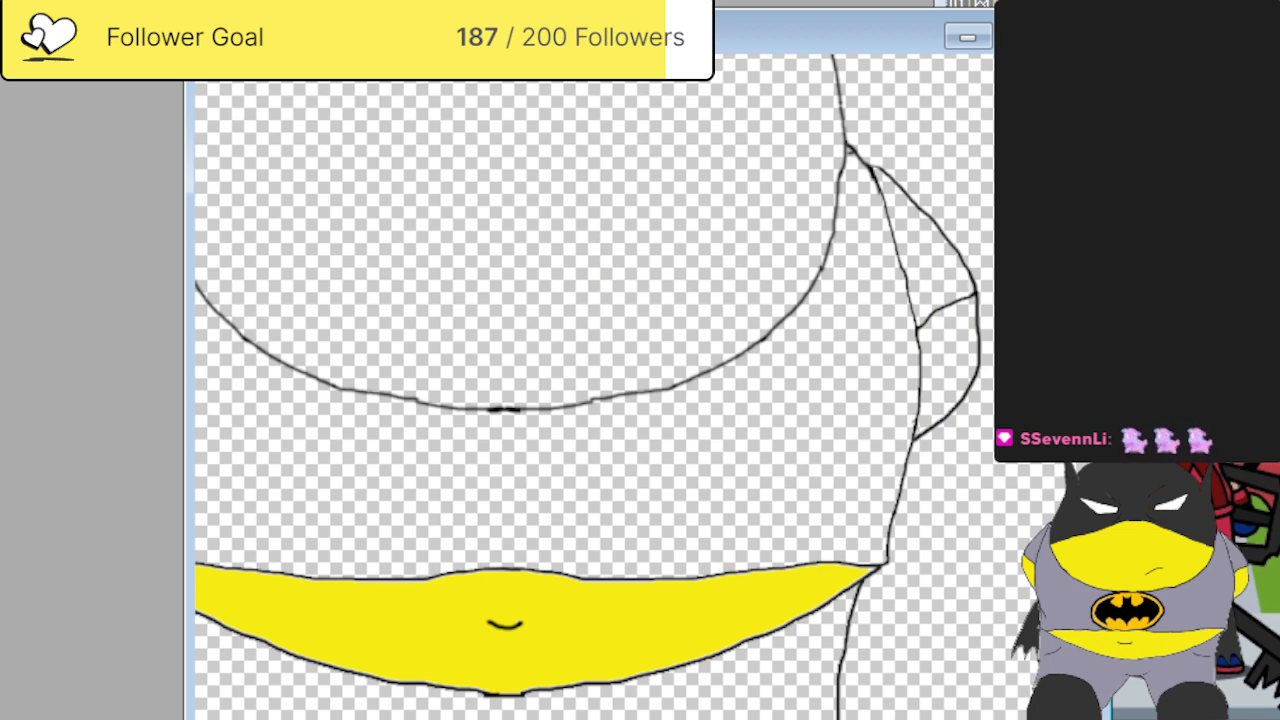
scroll(590, 390, "up", 5)
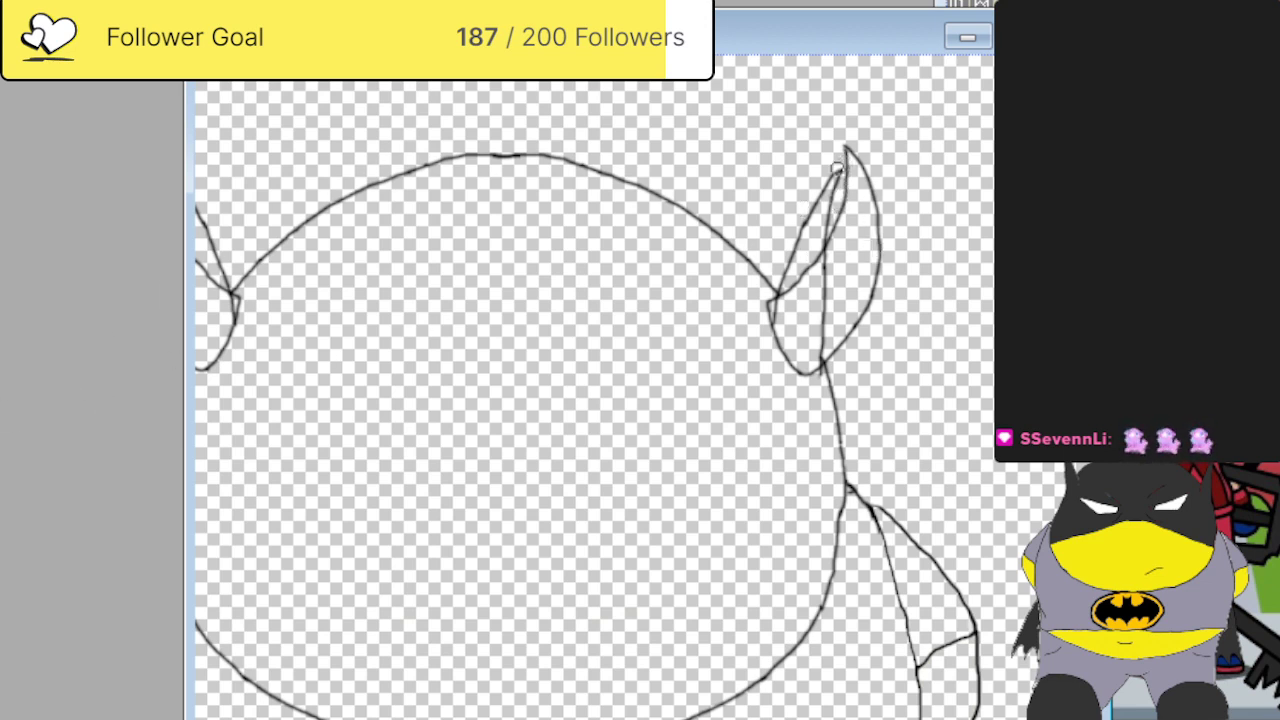
left_click_drag(836, 168, 788, 272)
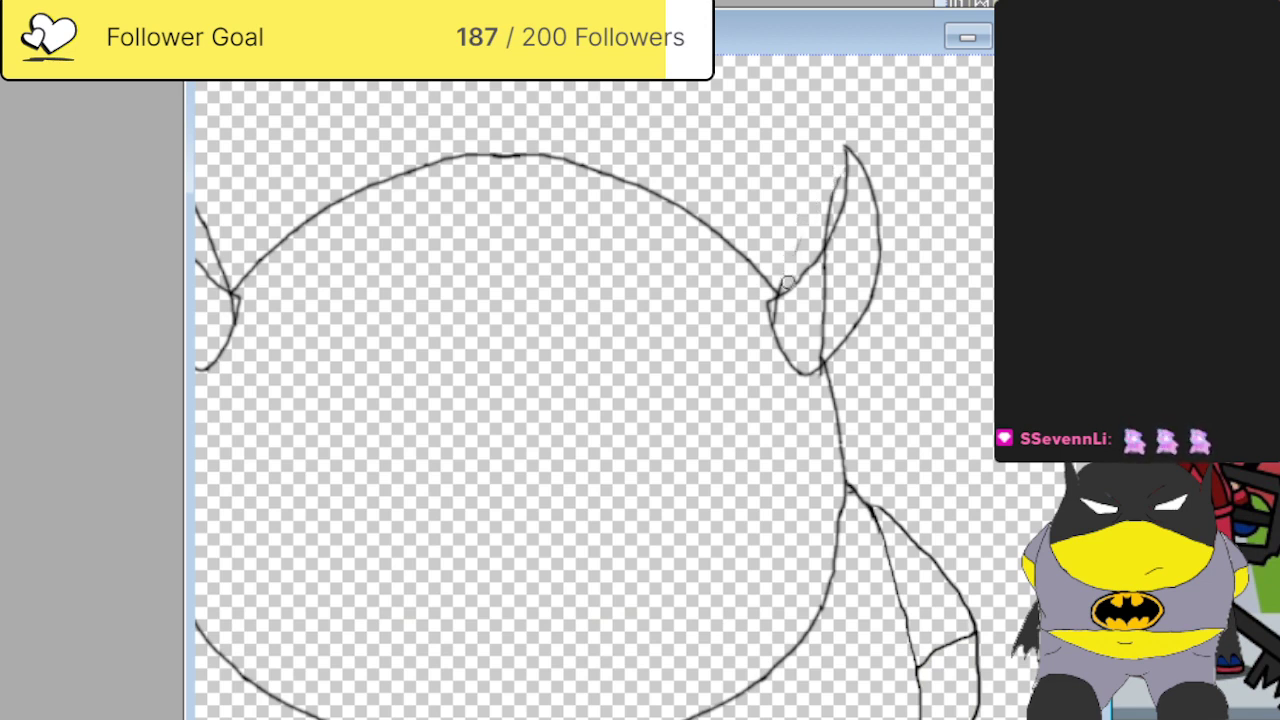
left_click_drag(826, 185, 820, 348)
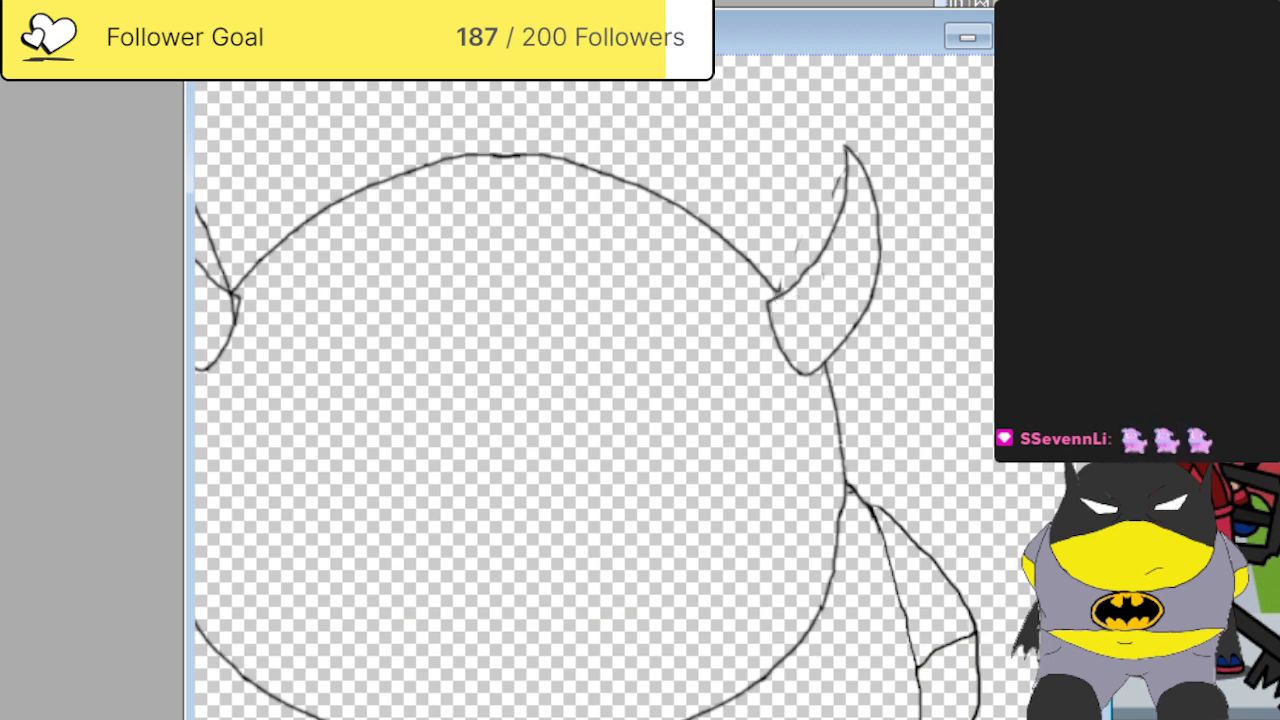
scroll(600, 400, "left", 5)
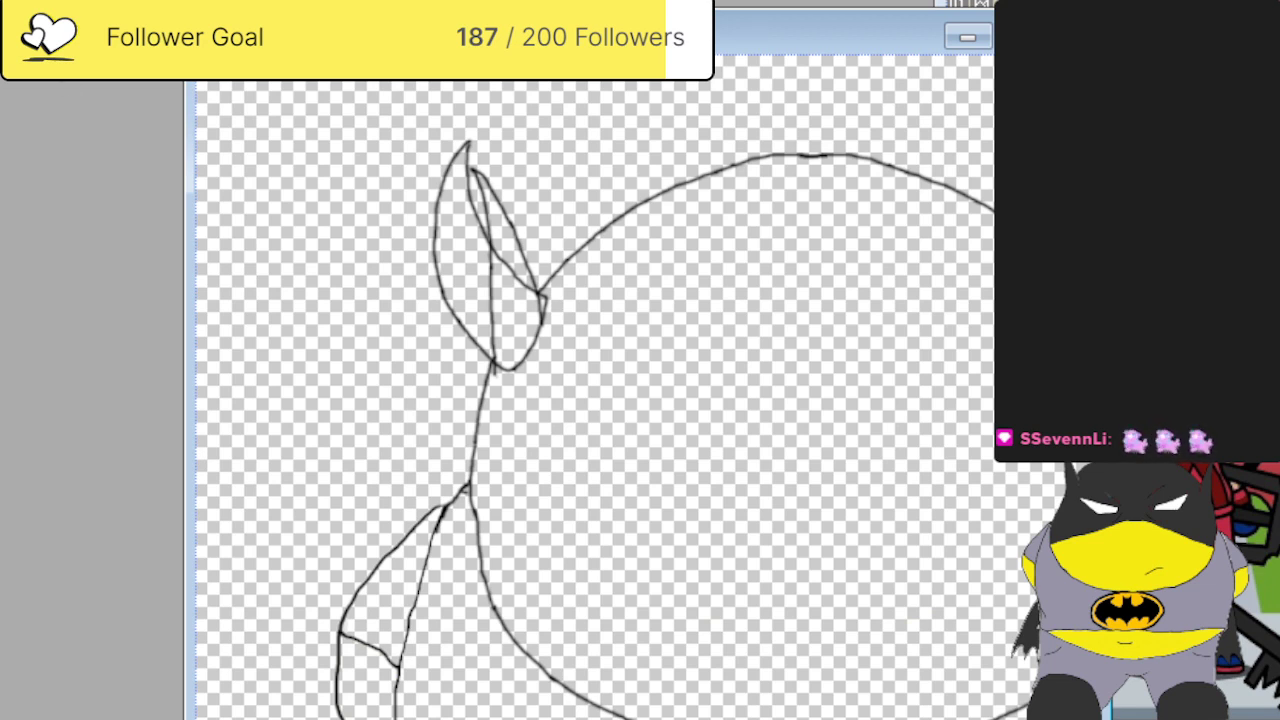
mouse_move(478, 180)
left_mouse_down()
mouse_move(475, 215)
mouse_move(495, 210)
mouse_move(509, 238)
mouse_move(520, 226)
mouse_move(498, 331)
mouse_move(535, 346)
mouse_move(557, 323)
mouse_move(453, 286)
left_mouse_up()
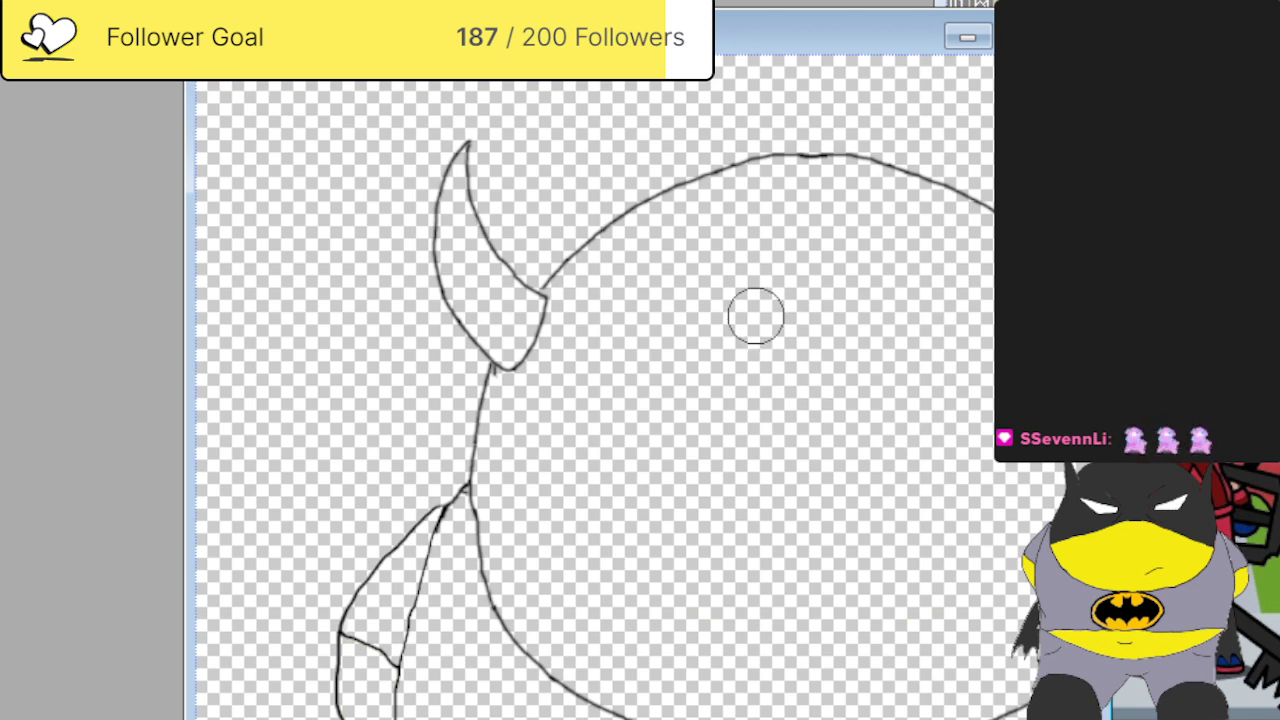
scroll(750, 313, "down", 1)
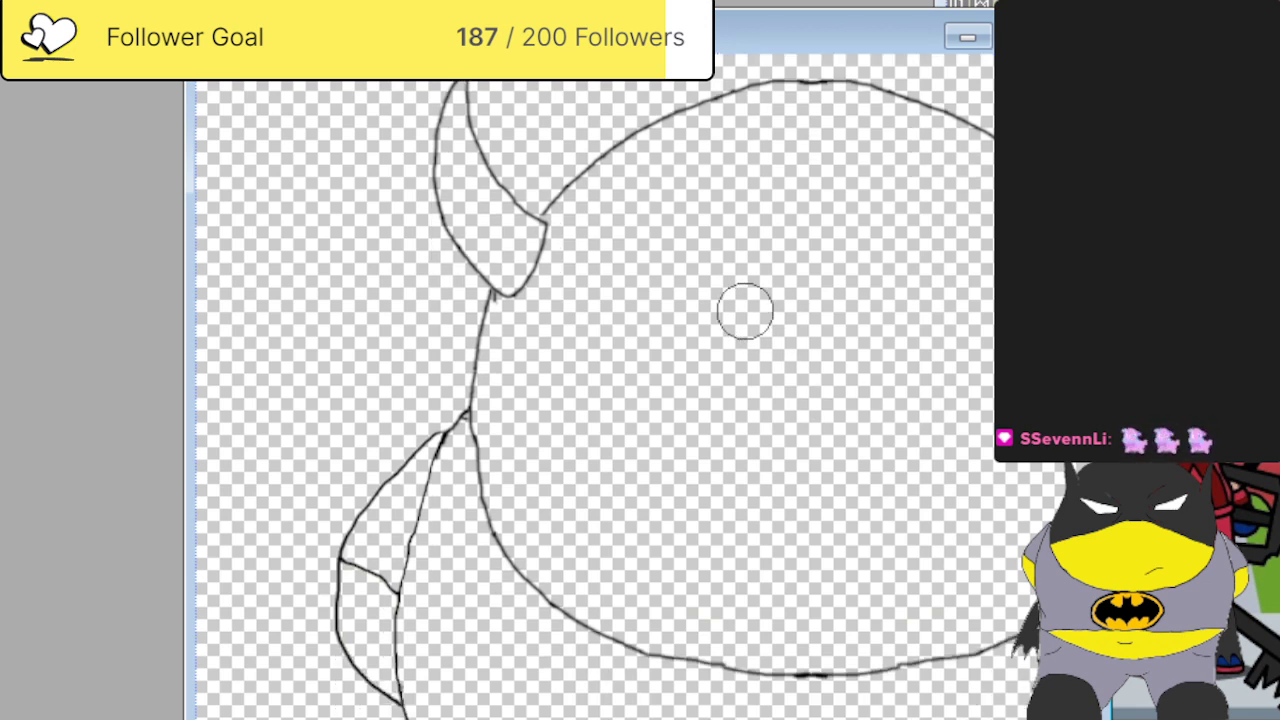
key("ctrl")
scroll(750, 320, "down", 2)
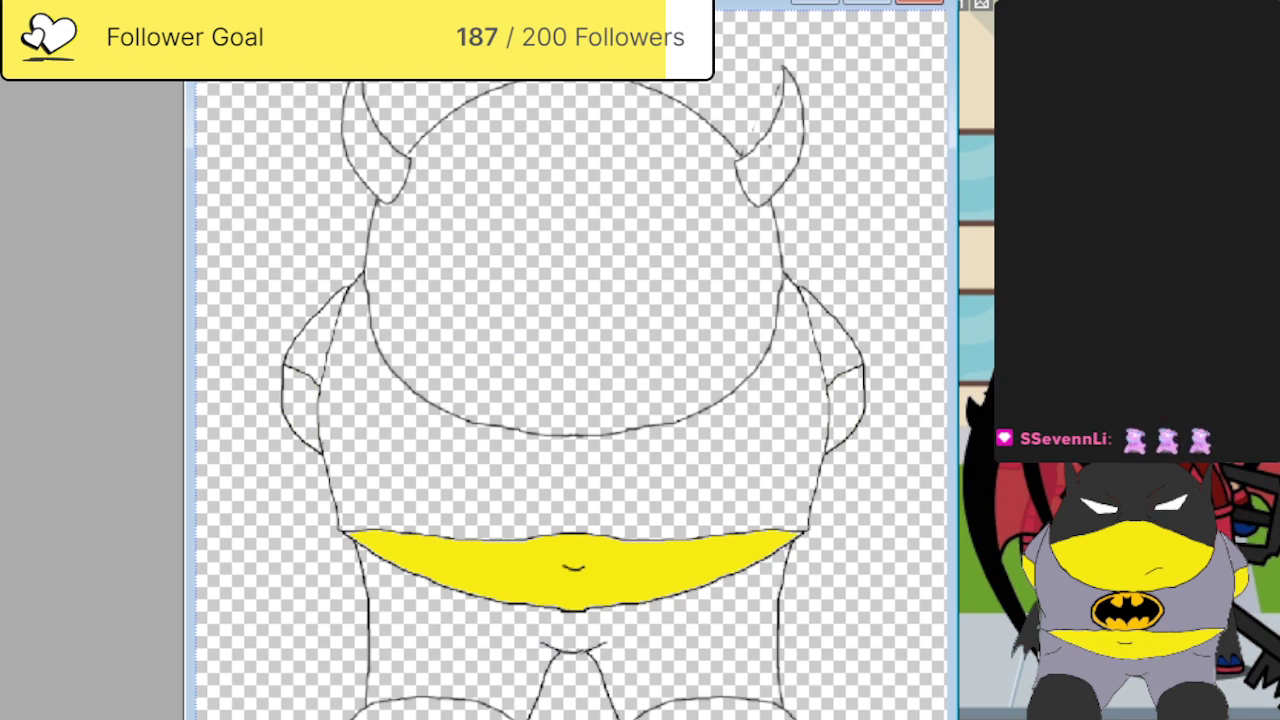
Add outlined bat wings behind the shoulders and eyes with thick black brows, and show a white background.
key("ctrl+v")
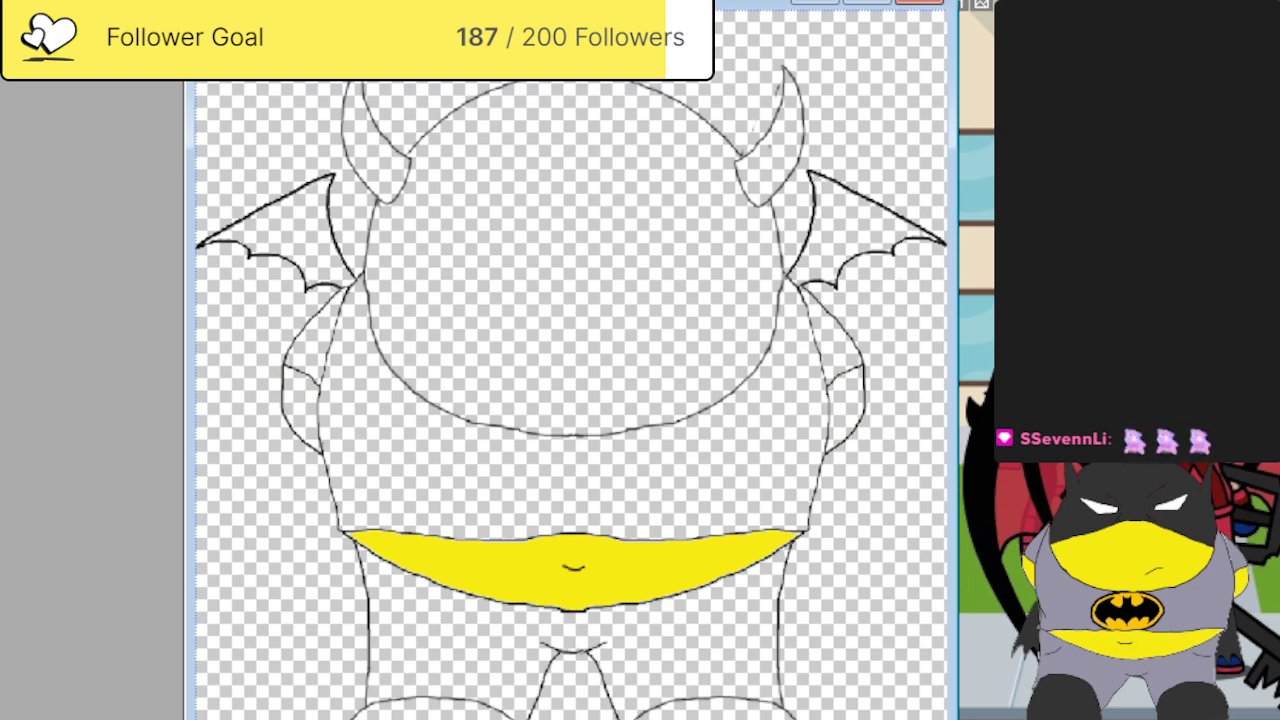
key("ctrl+z")
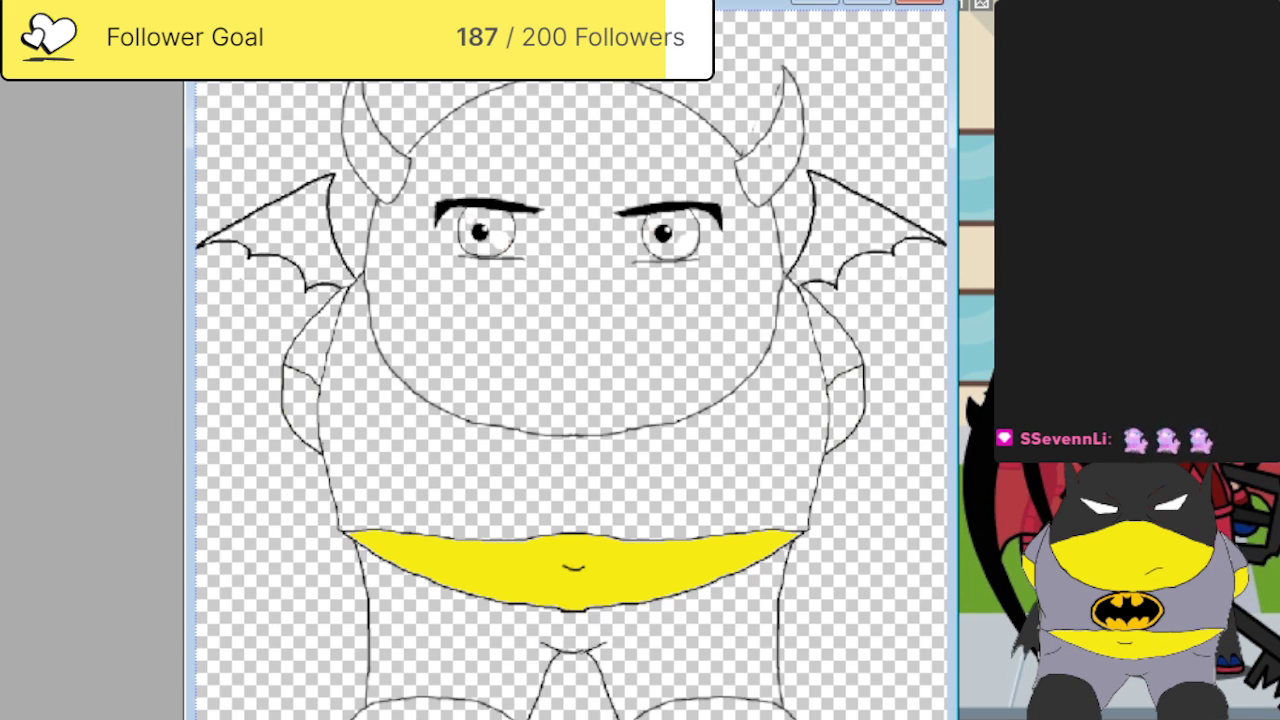
left_click_drag(517, 365, 465, 377)
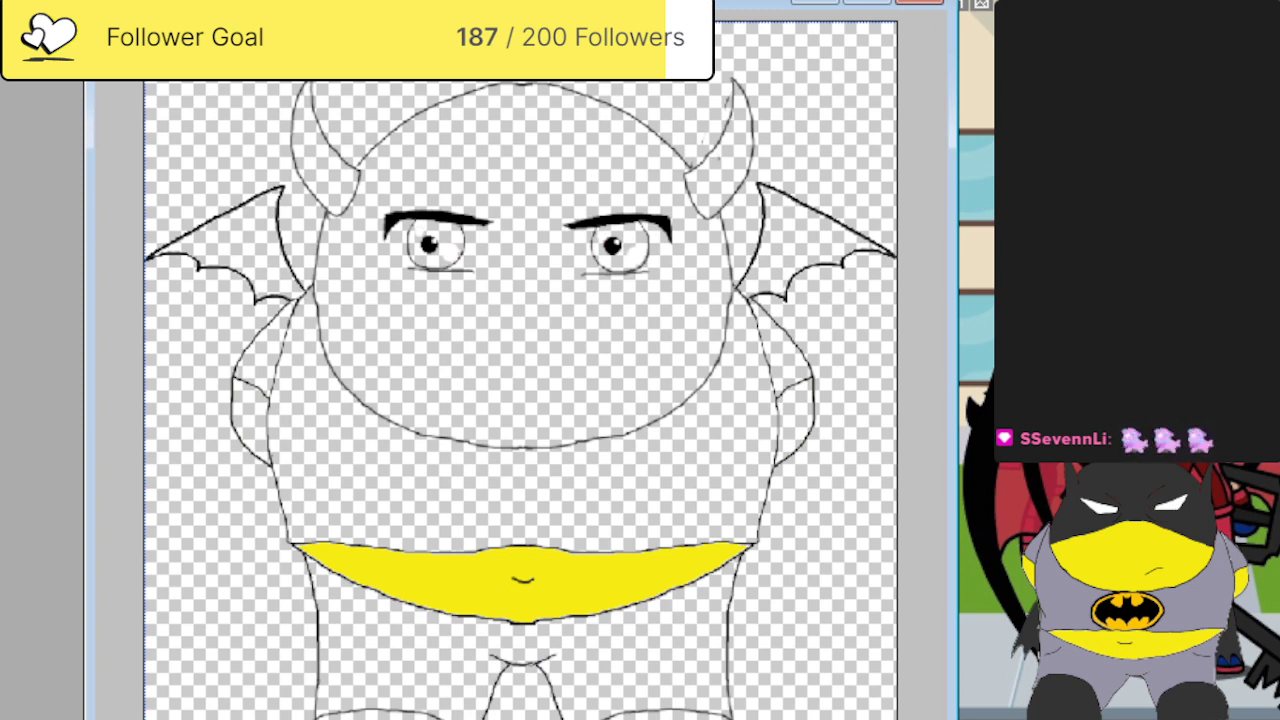
key("ctrl+a")
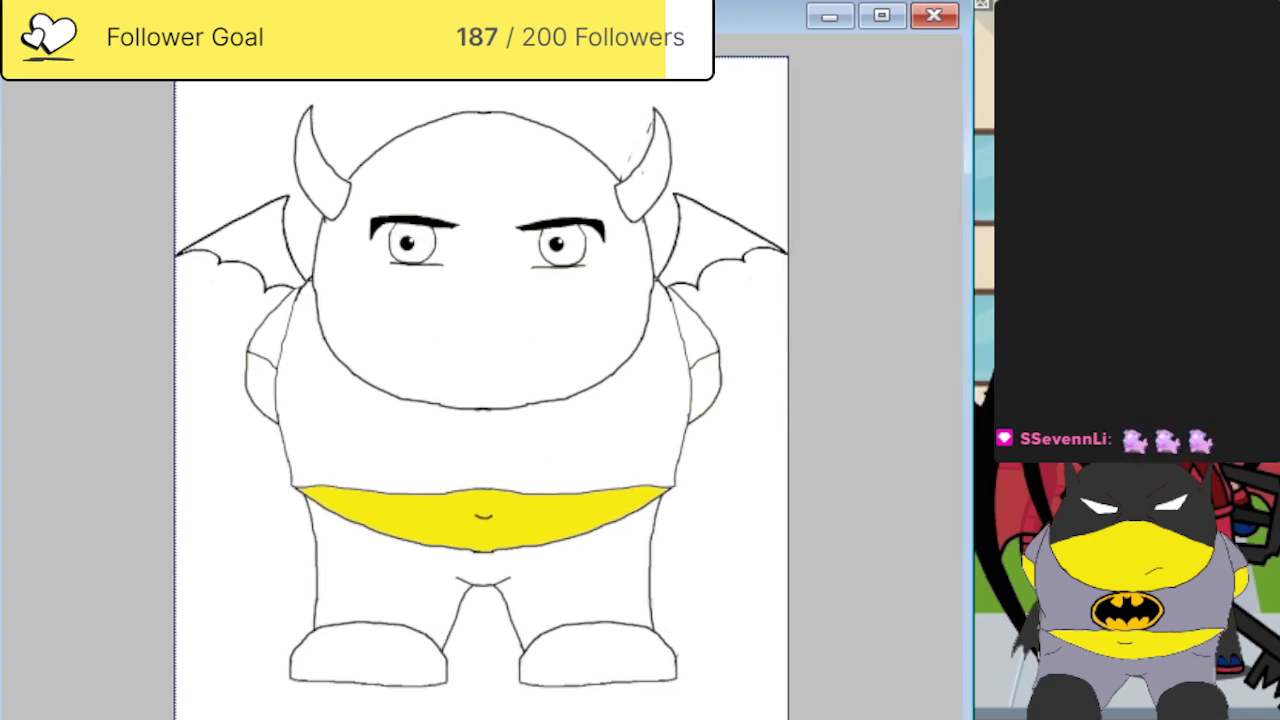
Erase the stray ear line remnants beside the inner edge of the right horn.
key("ctrl+plus")
key("ctrl+plus")
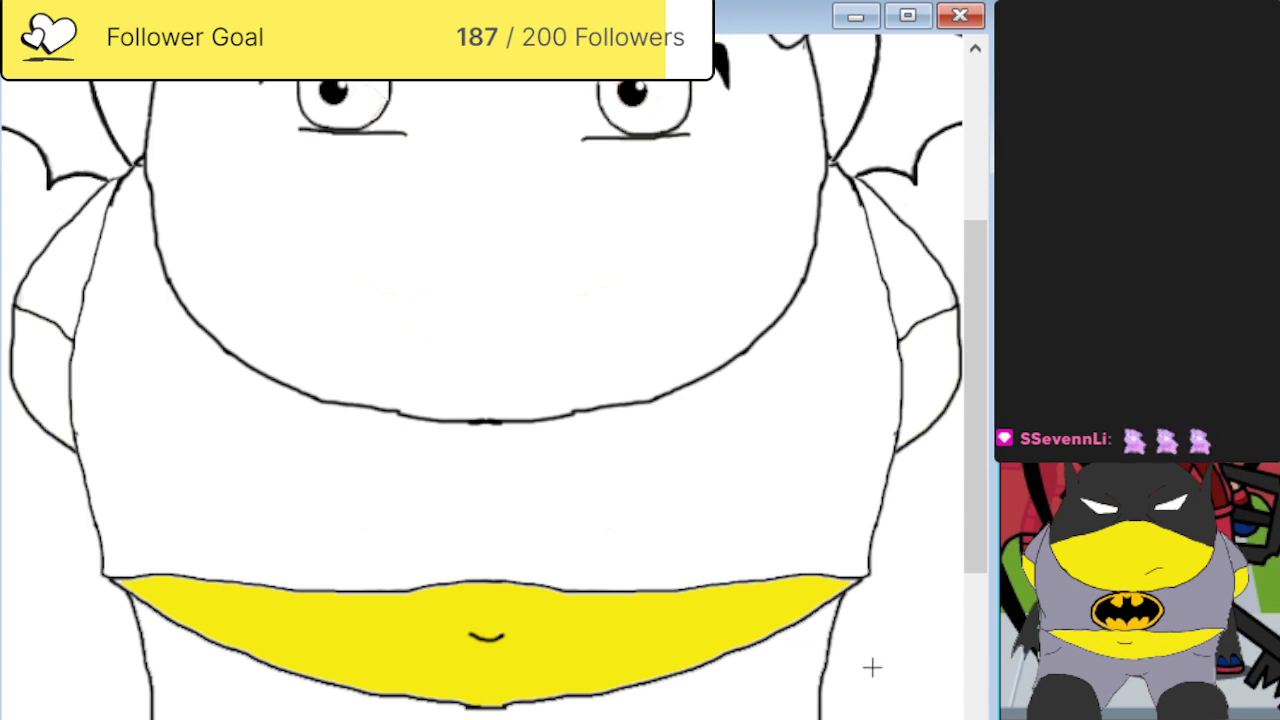
scroll(706, 466, "up", 5)
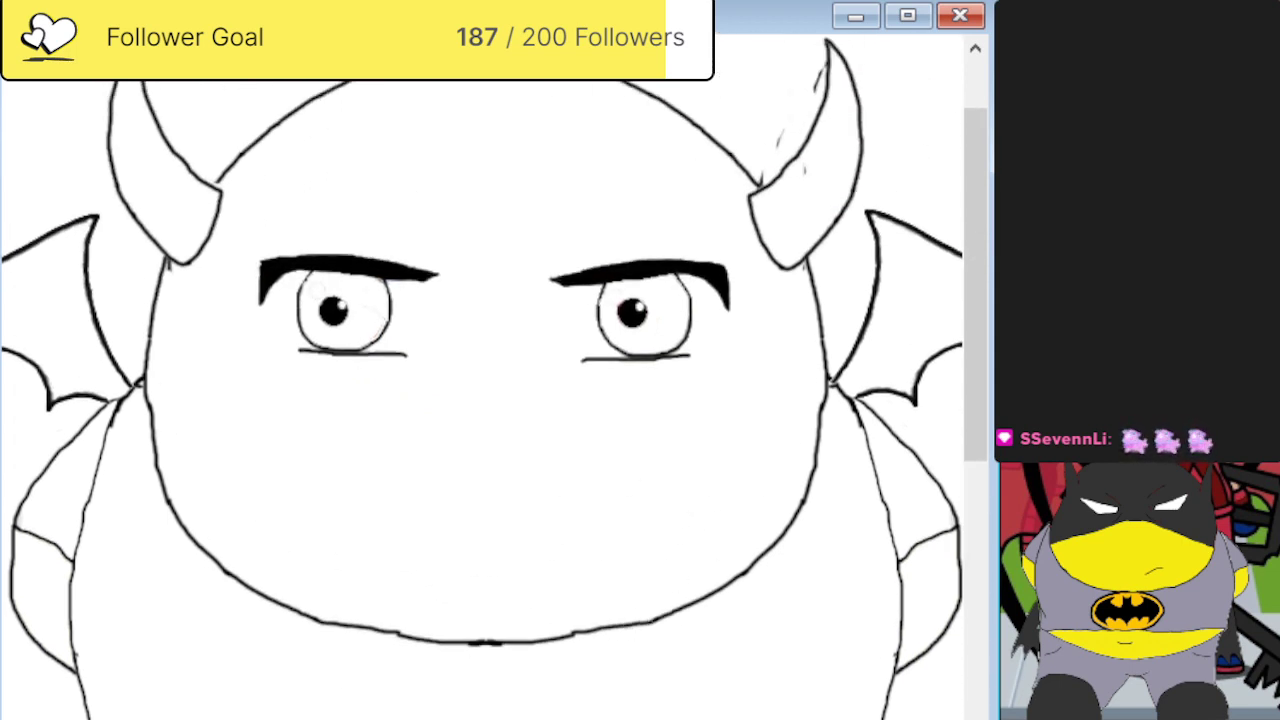
scroll(482, 378, "right", 3)
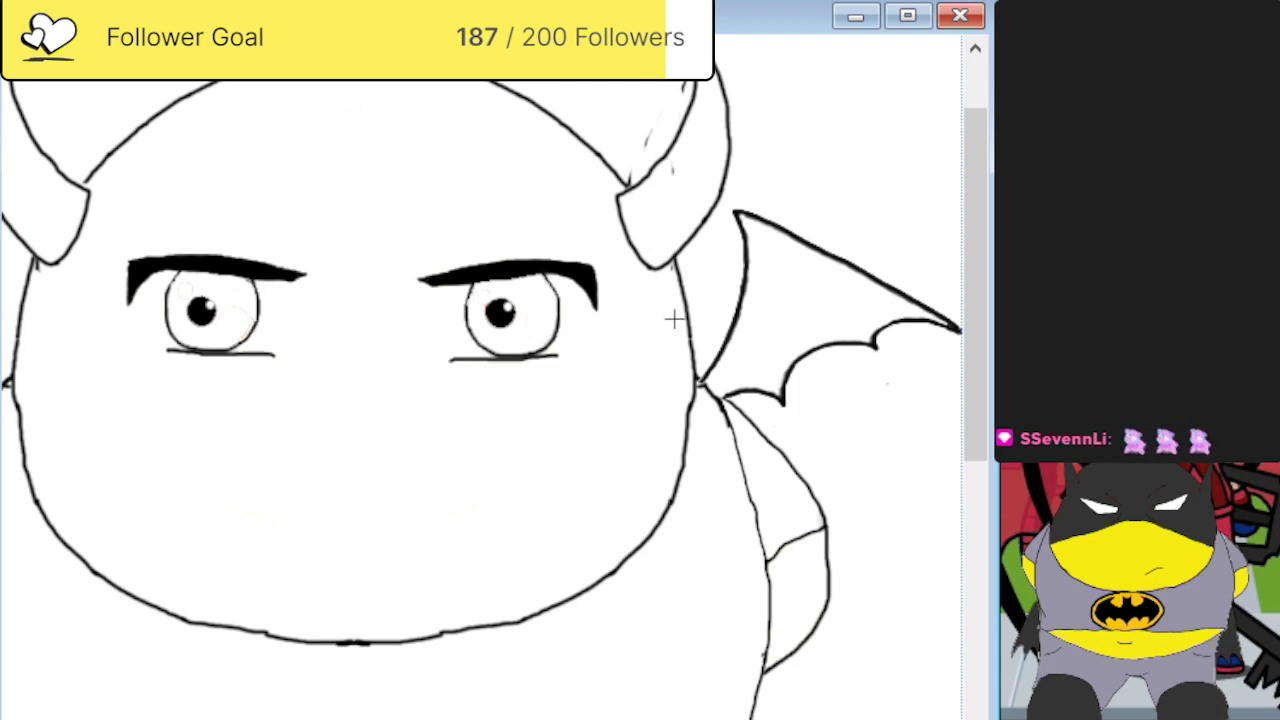
scroll(555, 370, "up", 3)
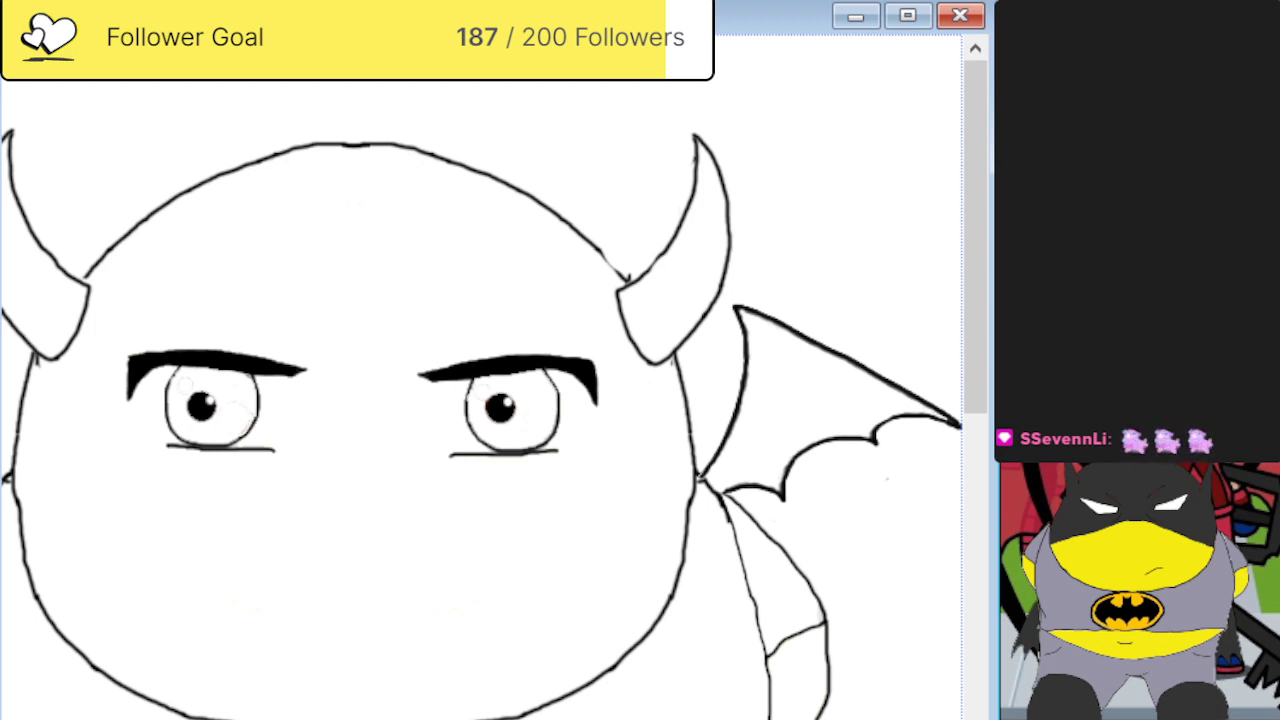
Draw a tall rounded headphone earcup with a narrow inner slot below the right horn, erasing the head line inside it.
key("ctrl+plus")
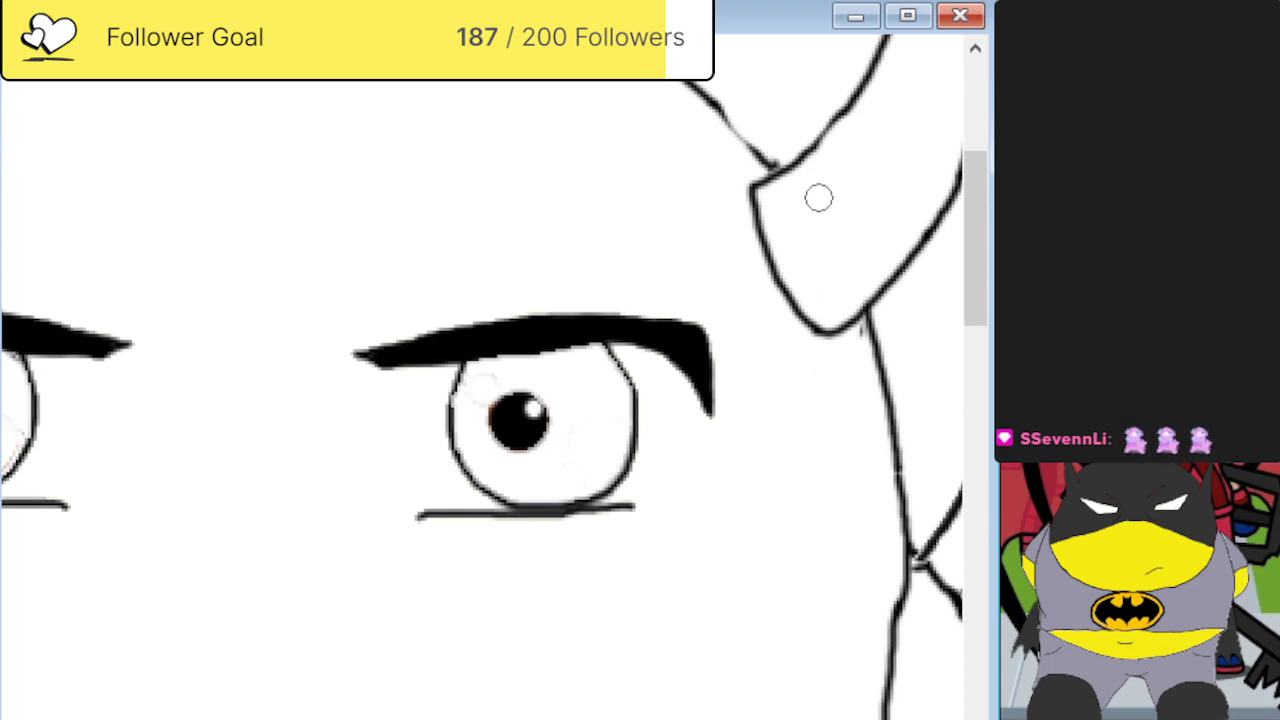
scroll(808, 397, "up", 4)
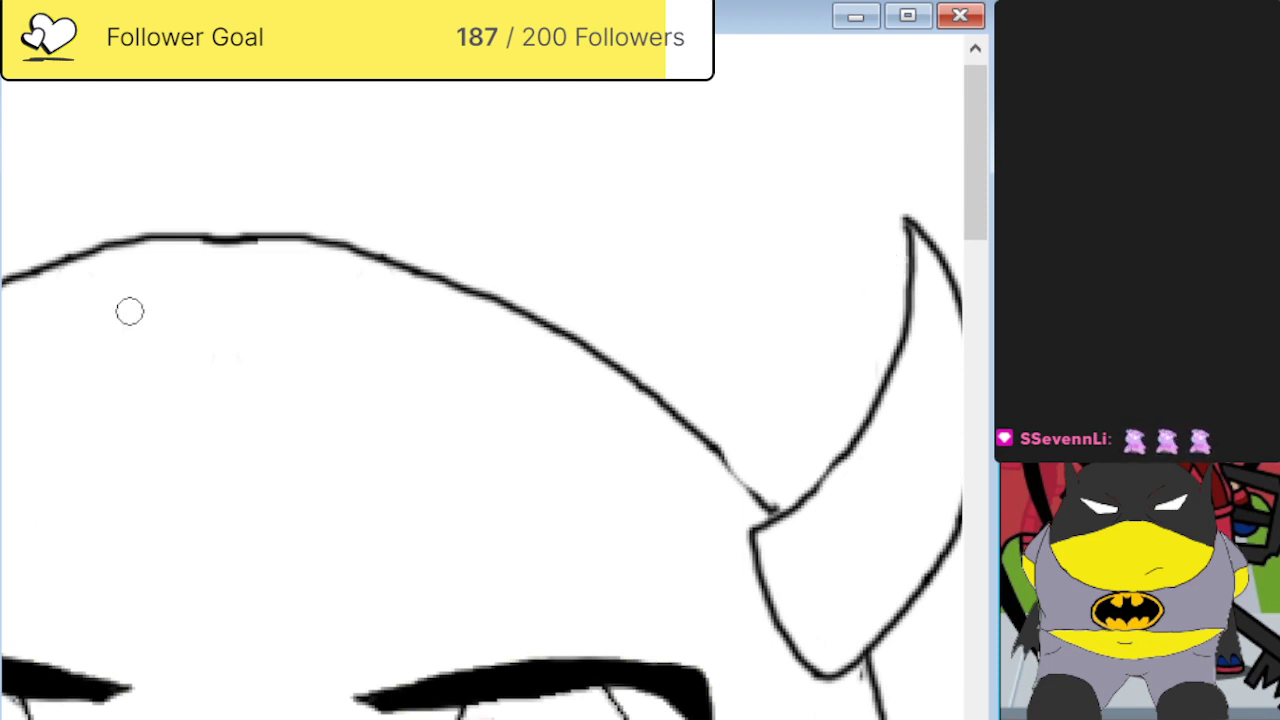
scroll(128, 295, "down", 4)
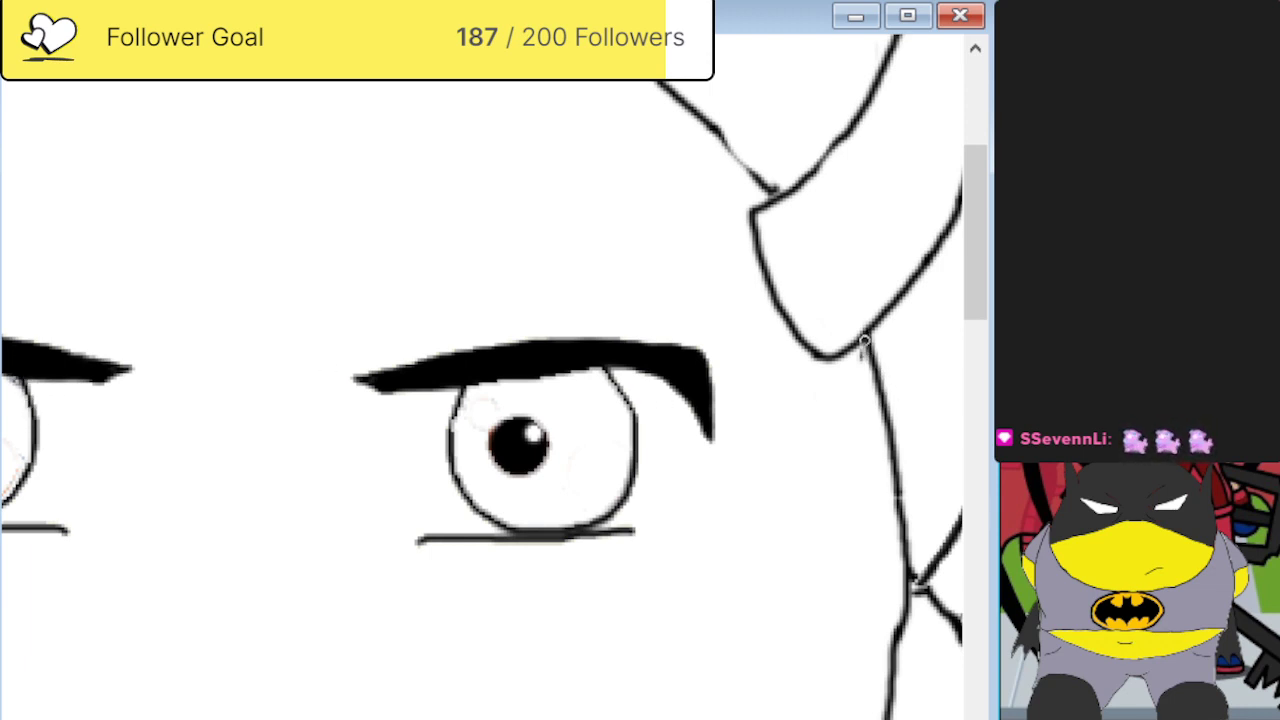
mouse_move(864, 341)
left_mouse_down()
mouse_move(896, 360)
mouse_move(915, 412)
mouse_move(915, 512)
mouse_move(888, 565)
mouse_move(860, 566)
mouse_move(838, 525)
mouse_move(836, 388)
mouse_move(856, 347)
left_mouse_up()
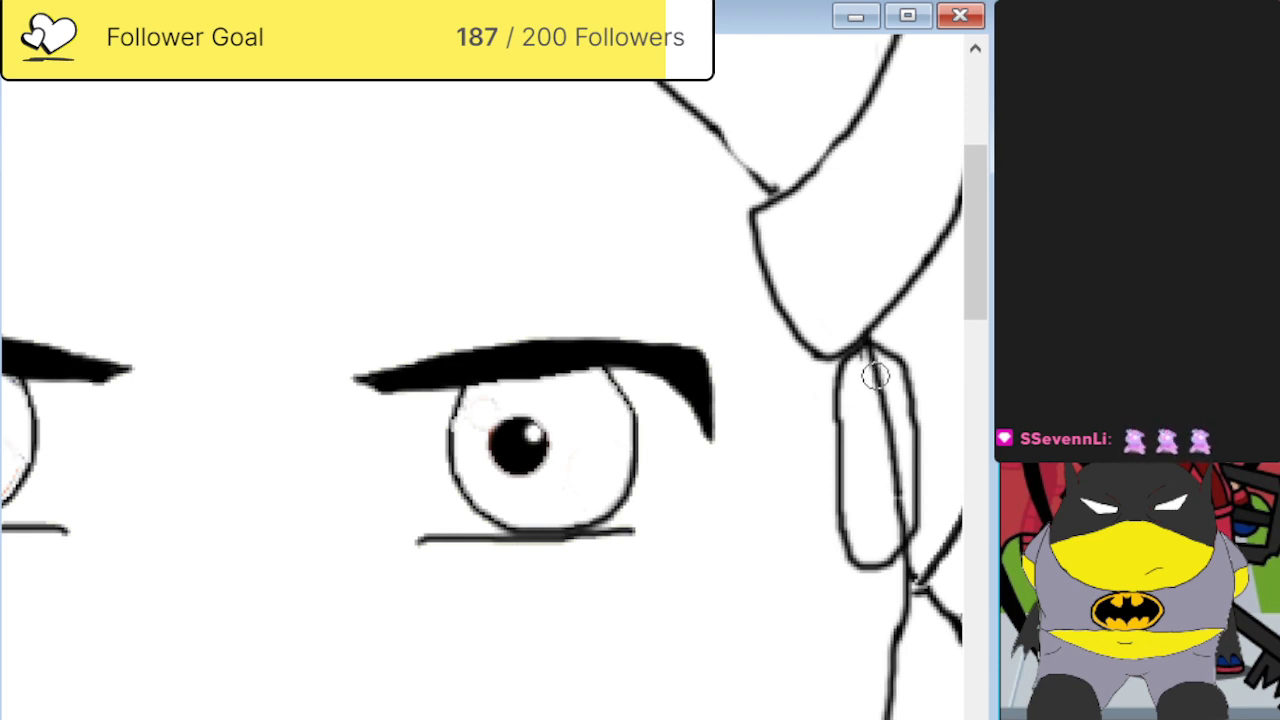
mouse_move(874, 375)
left_mouse_down()
mouse_move(890, 524)
mouse_move(894, 411)
mouse_move(872, 370)
left_mouse_up()
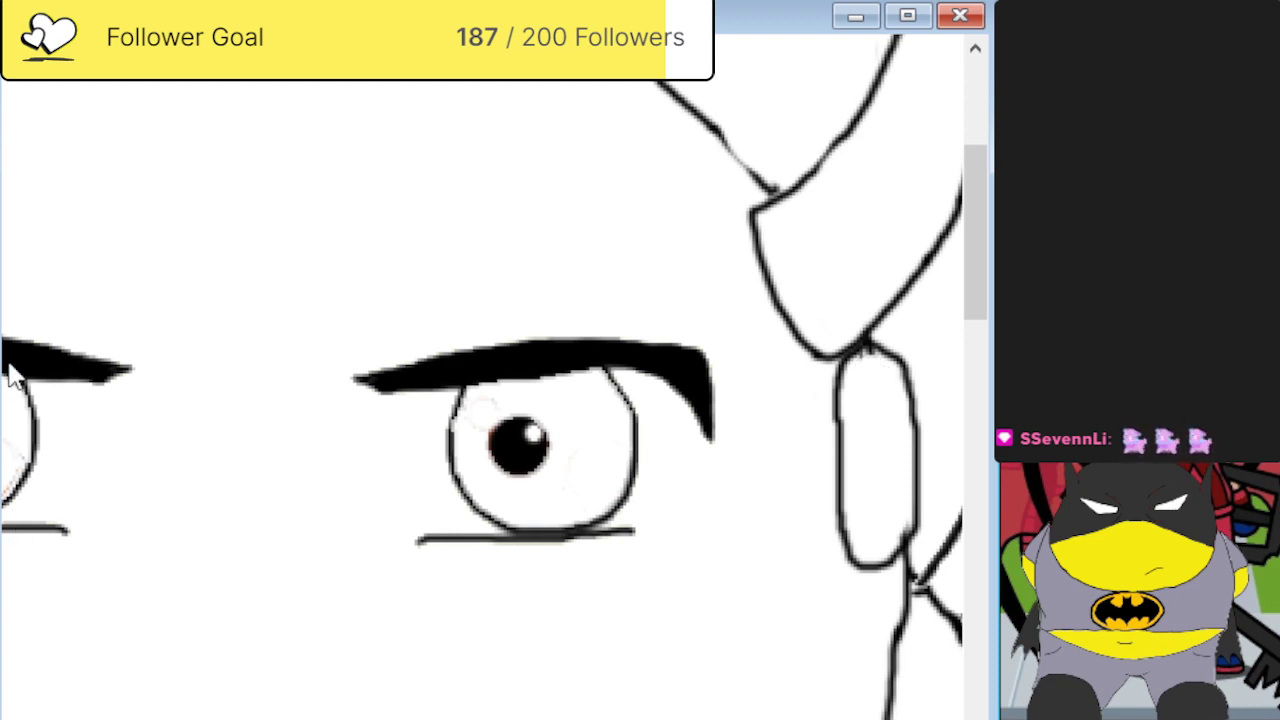
mouse_move(895, 407)
left_mouse_down()
mouse_move(892, 504)
mouse_move(878, 496)
mouse_move(876, 410)
mouse_move(890, 388)
left_mouse_up()
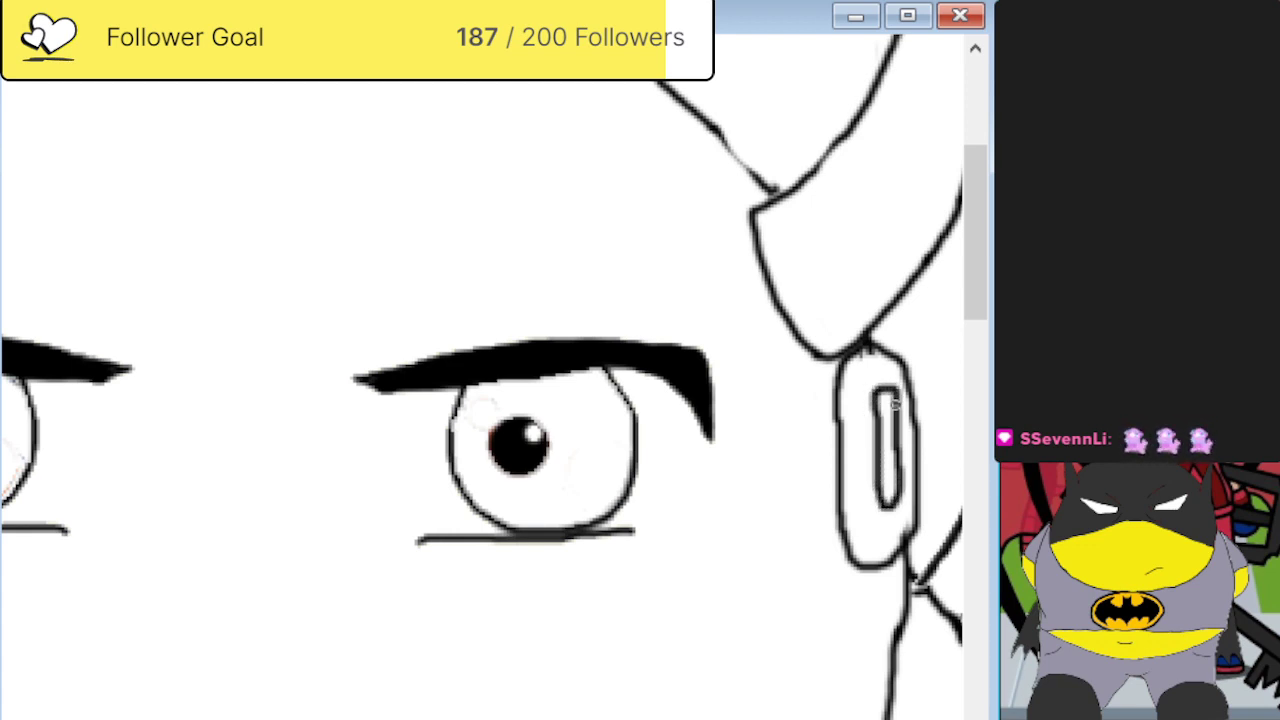
scroll(826, 409, "up", 3)
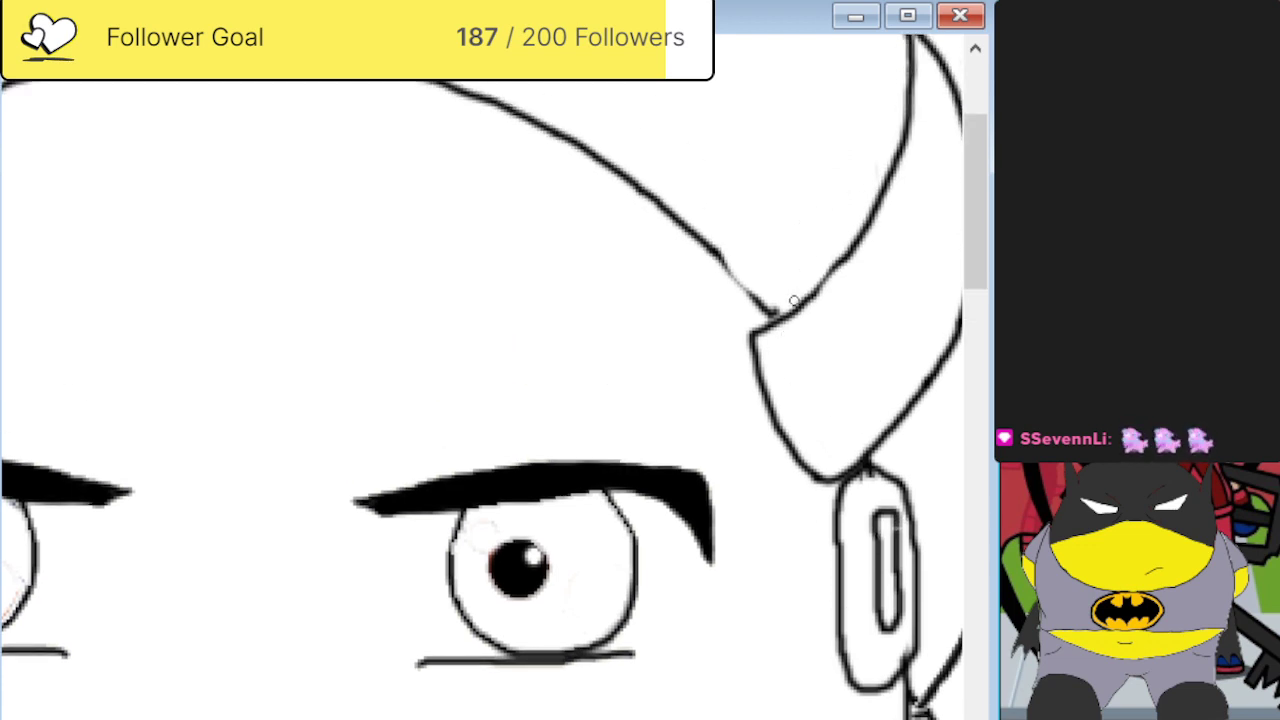
mouse_move(794, 301)
left_mouse_down()
mouse_move(738, 216)
mouse_move(688, 175)
mouse_move(510, 86)
left_mouse_up()
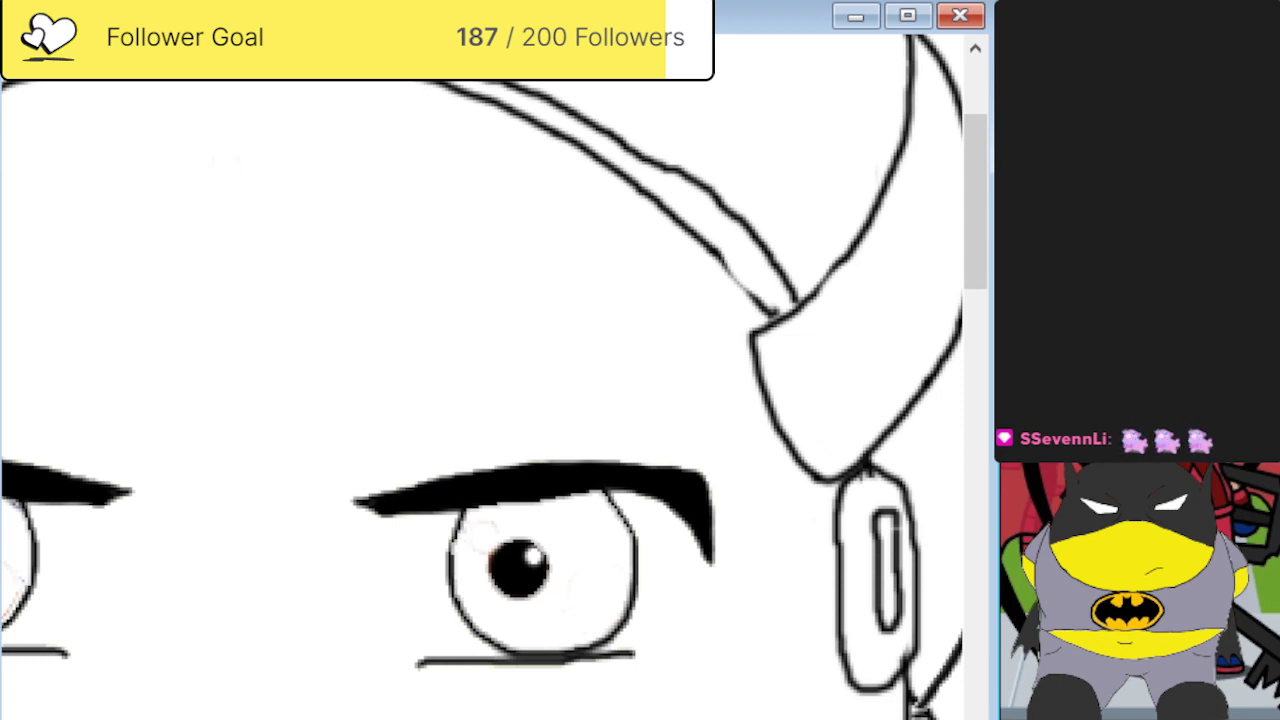
key("ctrl+z")
Redraw the faded part of the head outline in black where it meets the base of the right horn.
scroll(229, 214, "up", 3)
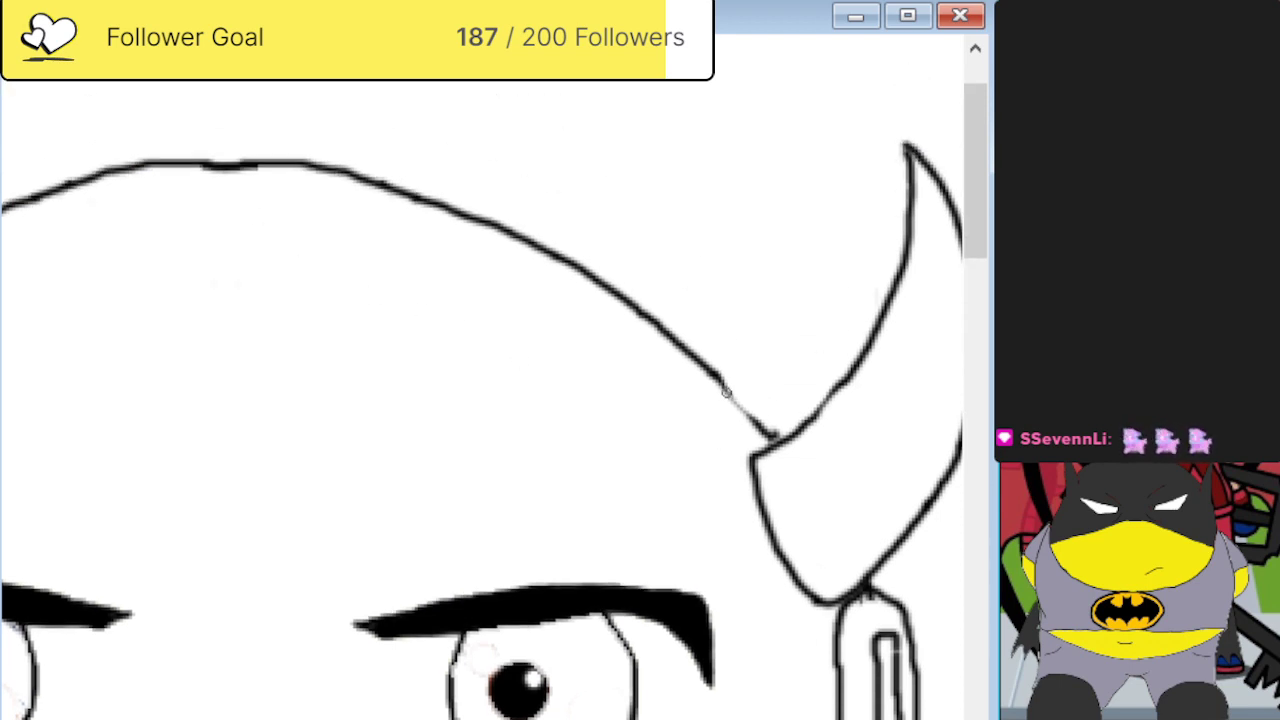
scroll(729, 398, "up", 5)
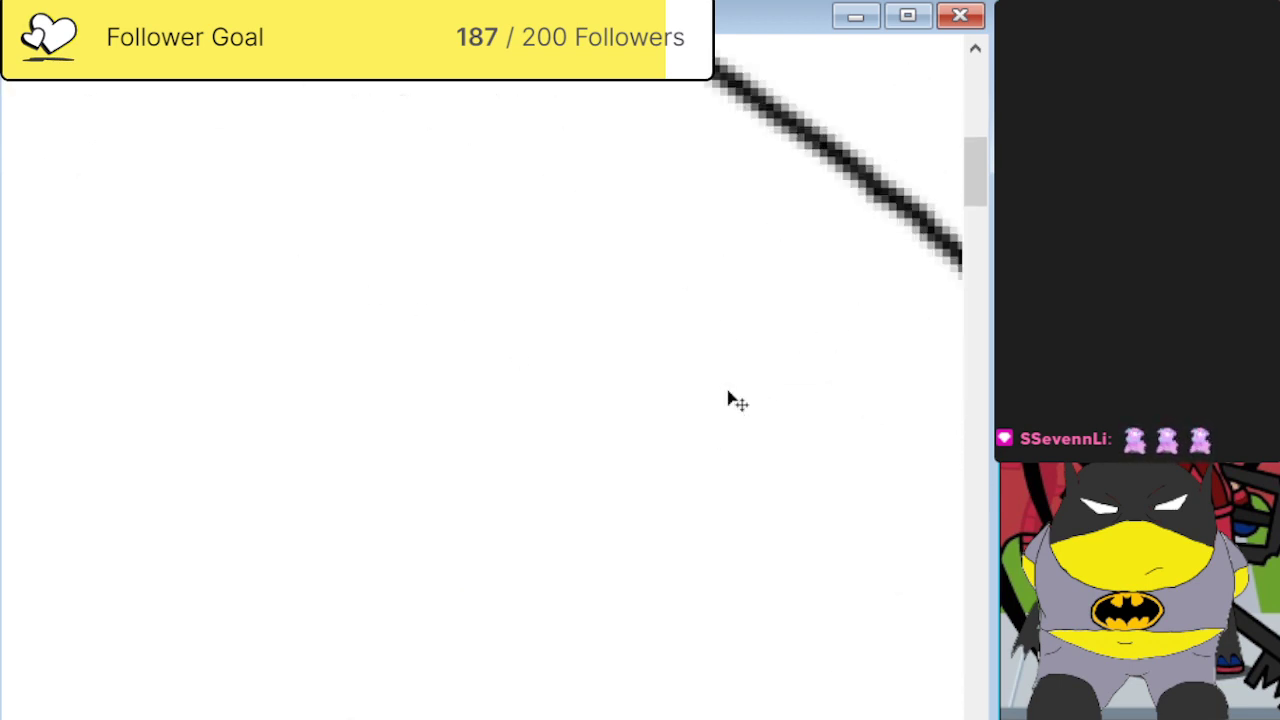
scroll(471, 371, "down", 5)
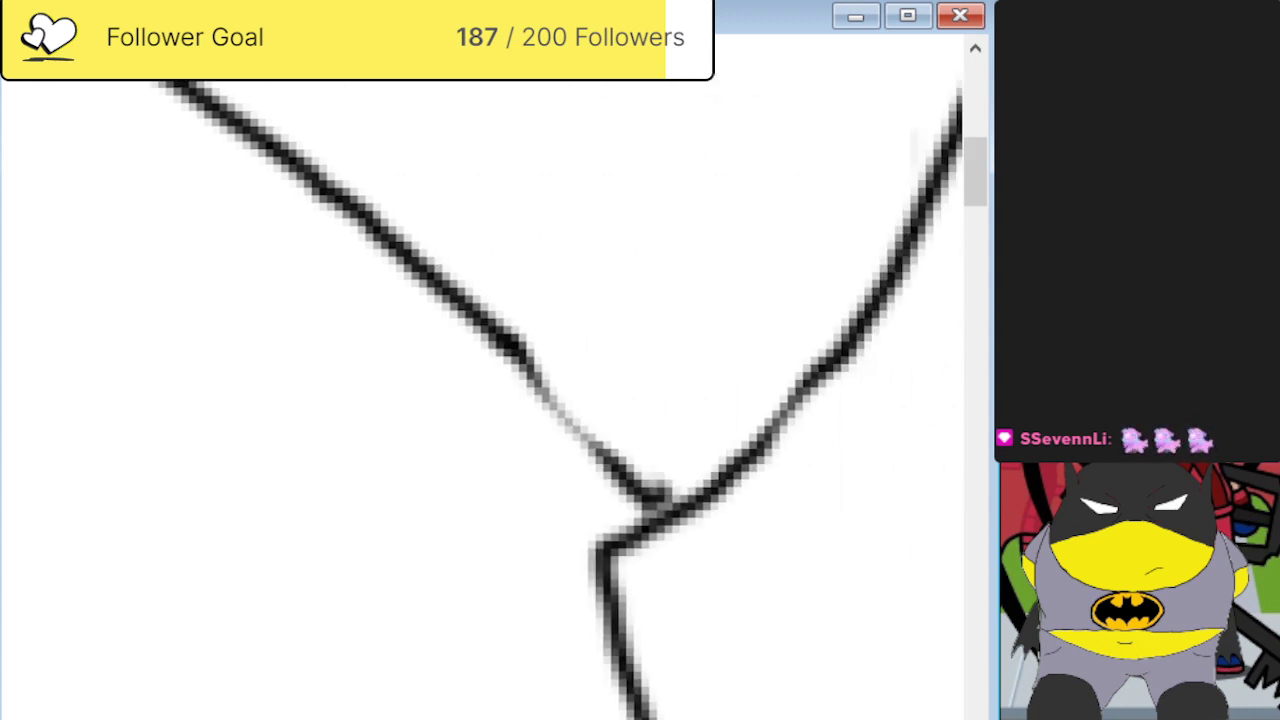
left_click_drag(512, 358, 643, 497)
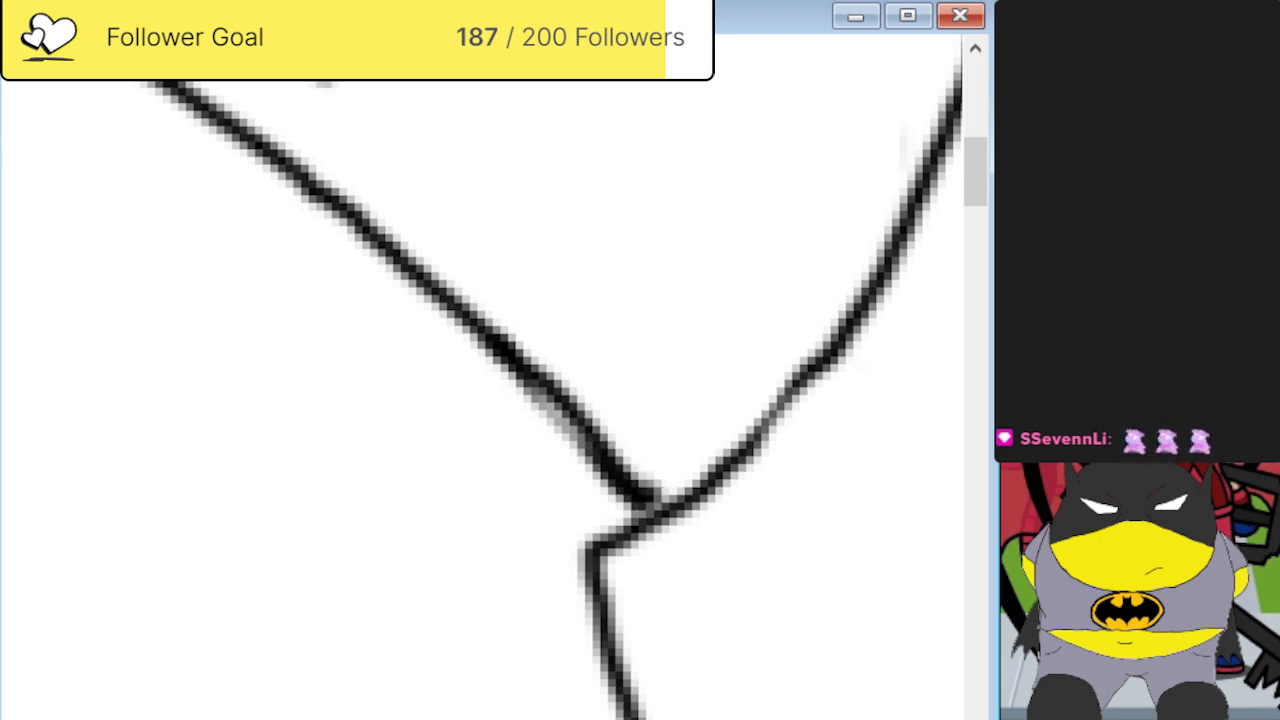
Draw the headband's outer line parallel to the head outline, from the right horn up toward the crown.
mouse_move(322, 82)
left_mouse_down()
mouse_move(419, 136)
mouse_move(561, 265)
mouse_move(714, 462)
left_mouse_up()
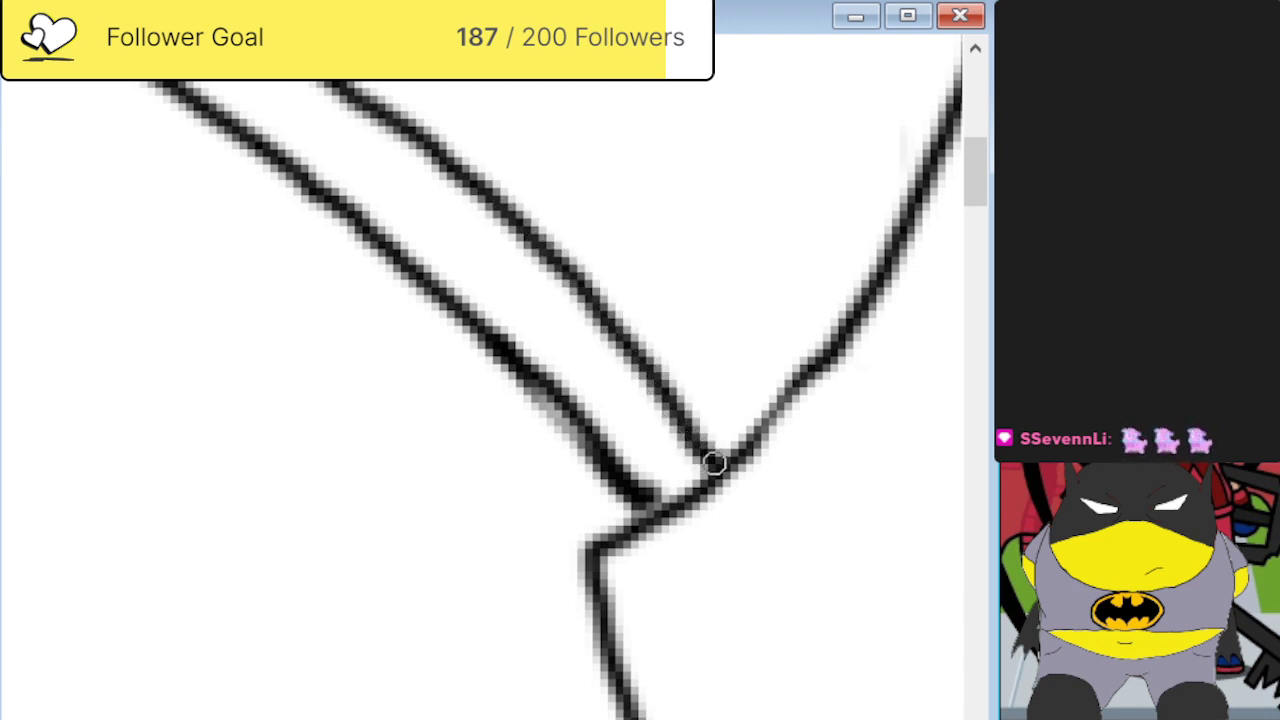
scroll(266, 586, "up", 3)
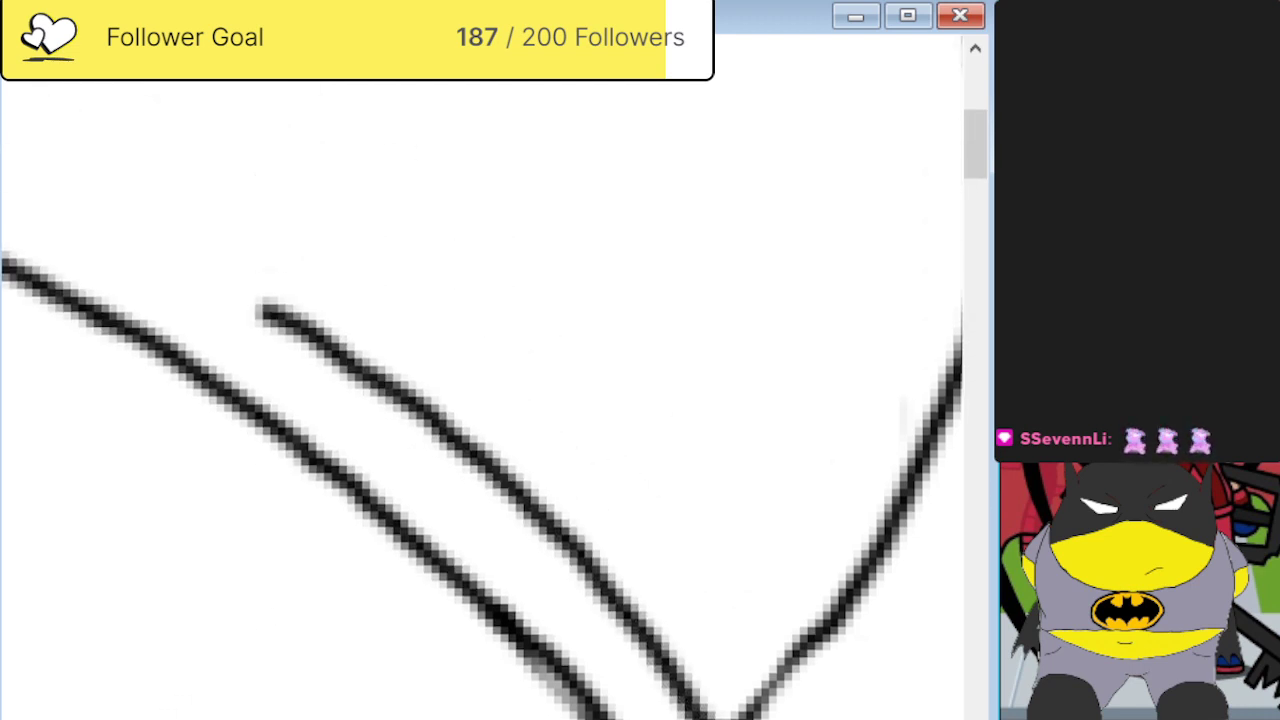
scroll(534, 620, "left", 7)
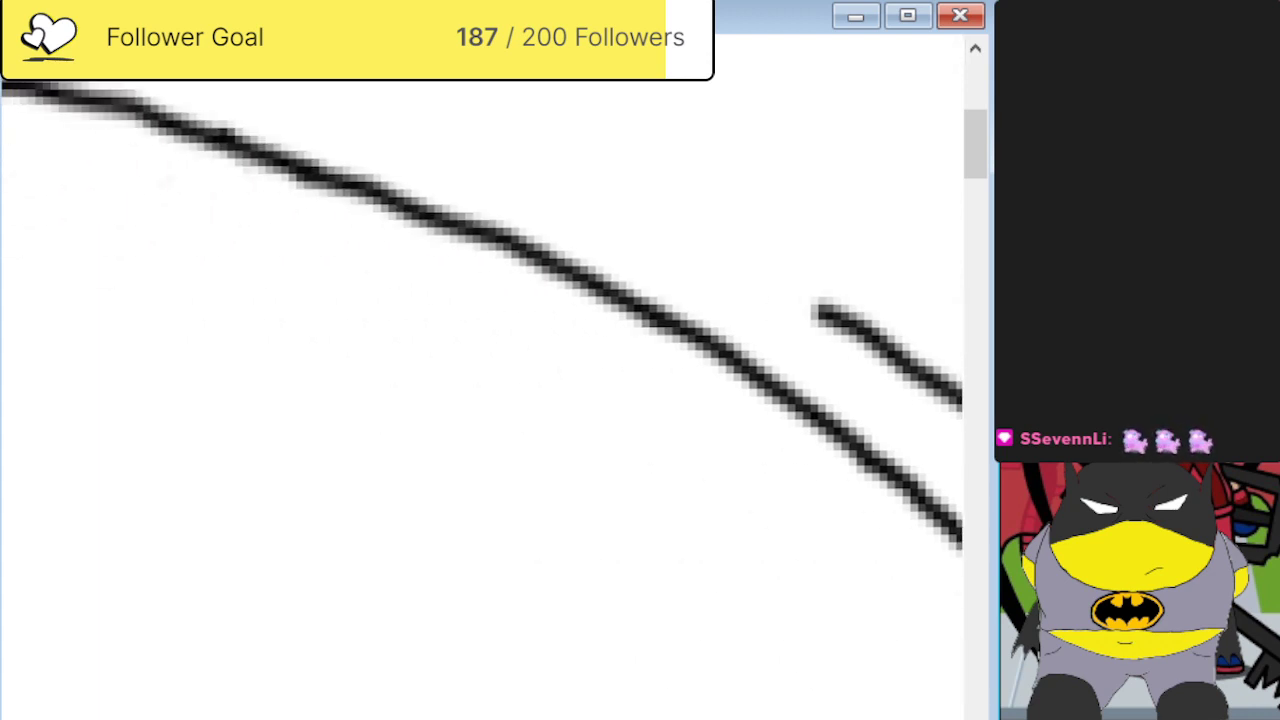
scroll(534, 620, "up", 1)
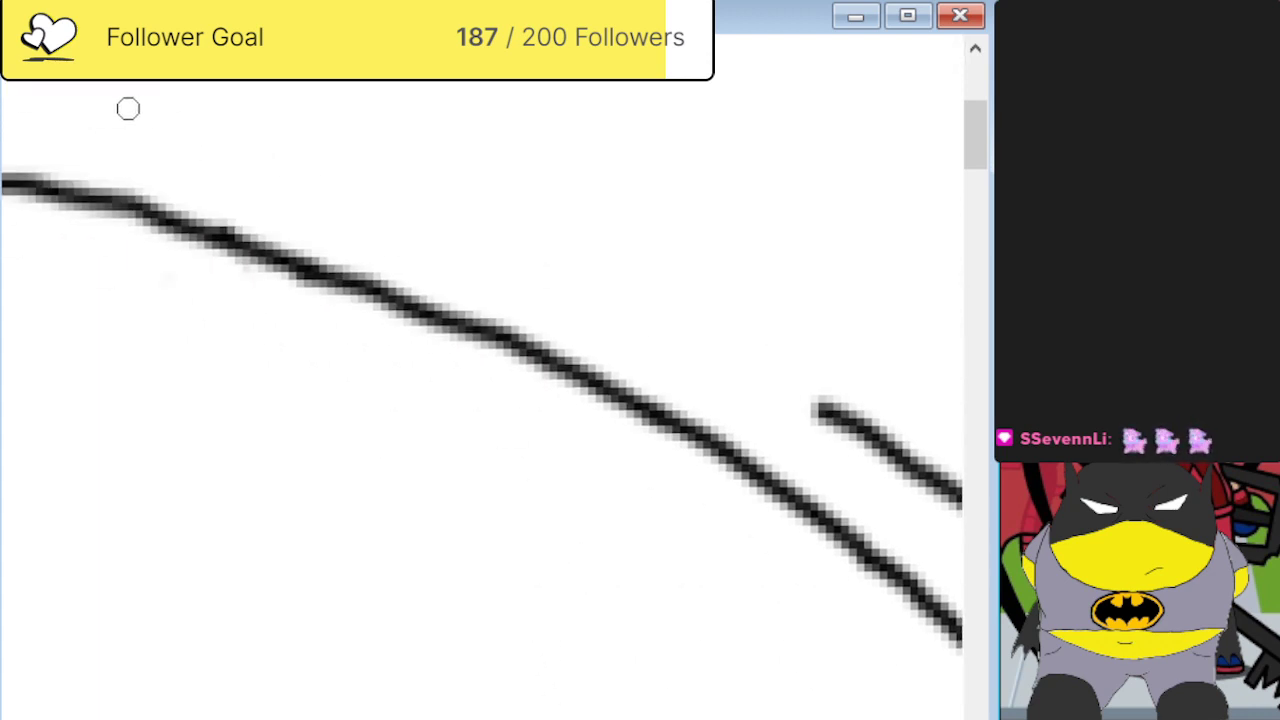
mouse_move(120, 110)
left_mouse_down()
mouse_move(280, 151)
mouse_move(457, 220)
mouse_move(640, 298)
mouse_move(812, 402)
left_mouse_up()
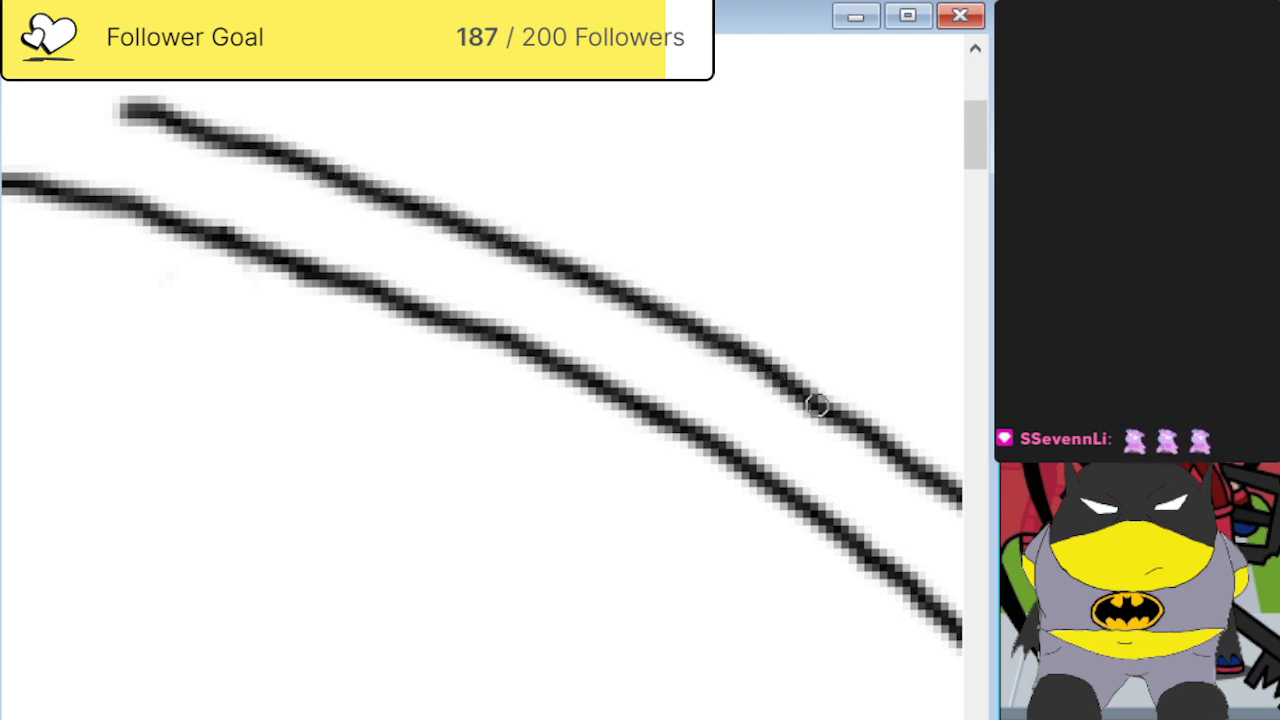
Close the headband's upper end with a short line down to the head and start a raised centre section over the crown.
scroll(482, 375, "left", 6)
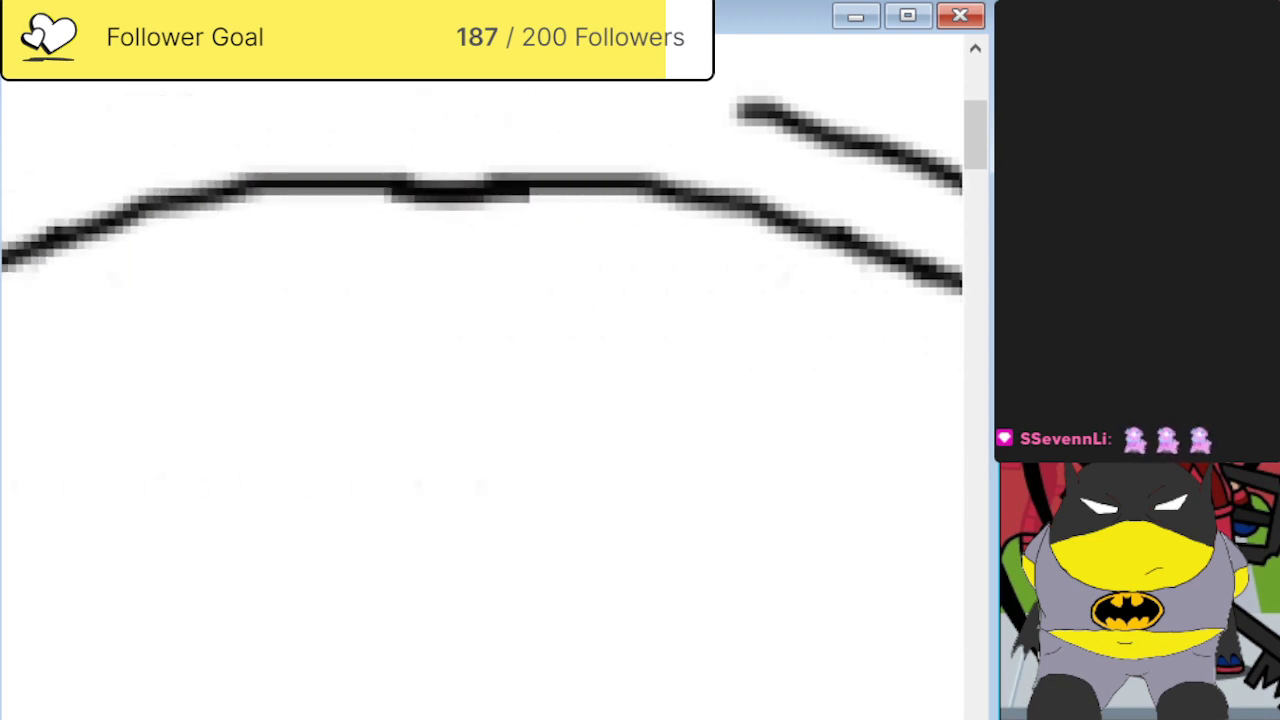
scroll(466, 629, "up", 3)
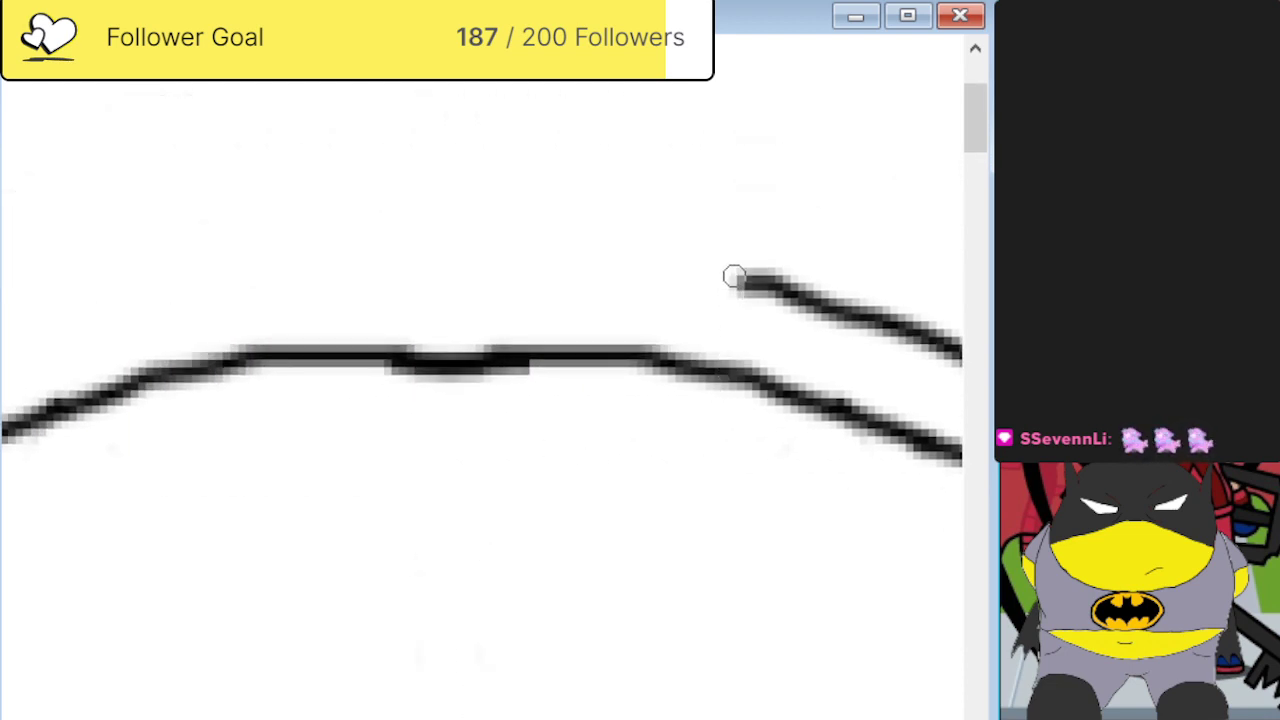
mouse_move(747, 277)
left_mouse_down()
mouse_move(643, 275)
mouse_move(628, 283)
mouse_move(621, 342)
left_mouse_up()
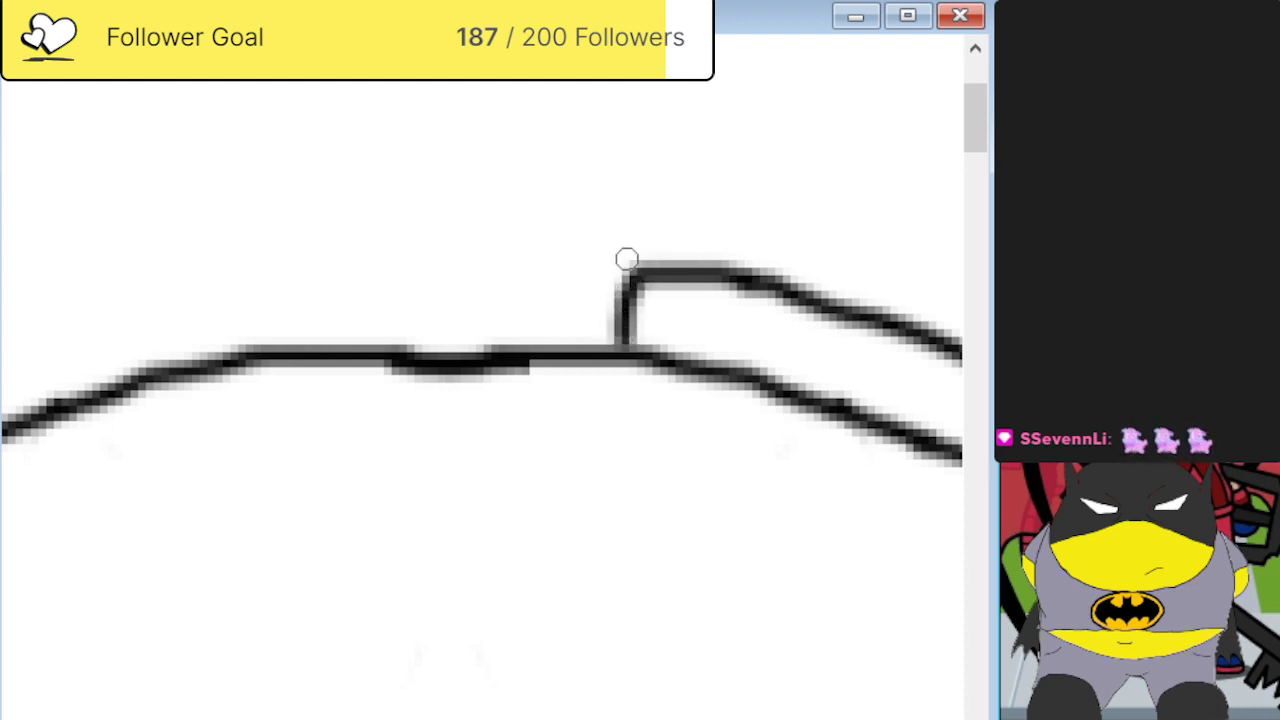
mouse_move(628, 257)
left_mouse_down()
mouse_move(623, 271)
mouse_move(623, 247)
mouse_move(580, 240)
mouse_move(444, 247)
left_mouse_up()
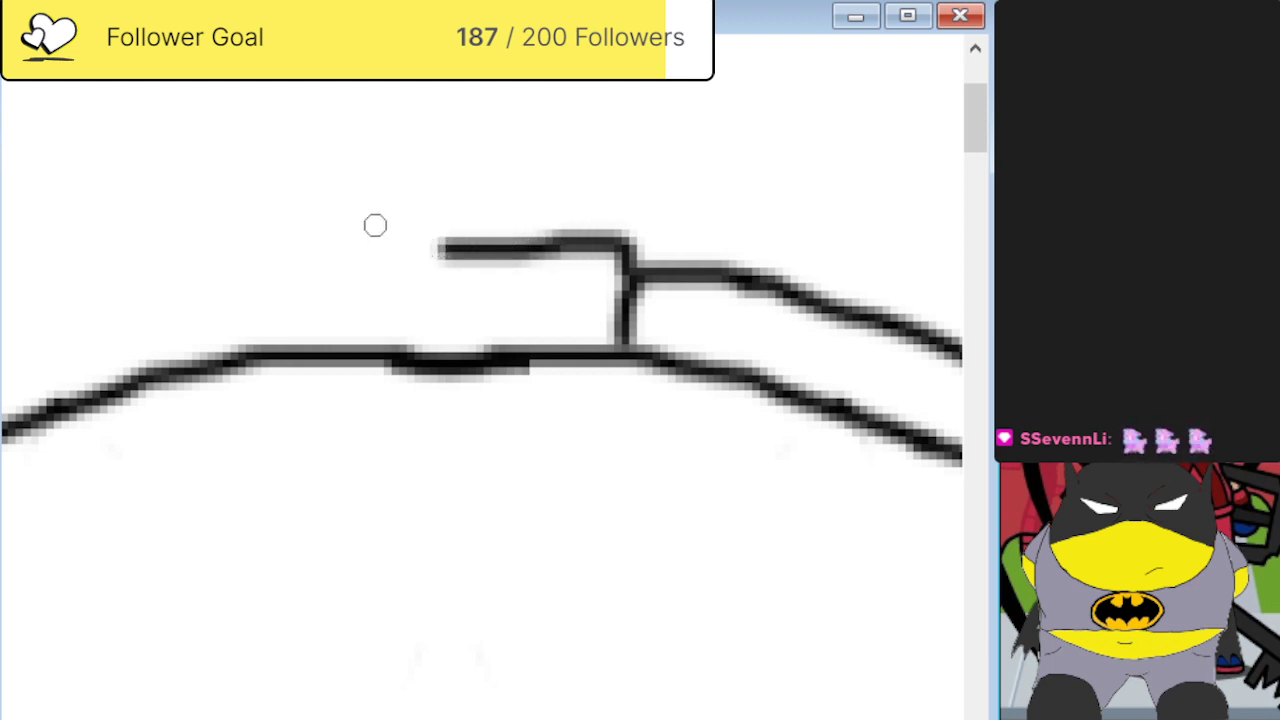
Select the headband half and the earcup with freehand outlines and copy them into a new image.
scroll(384, 236, "down", 4)
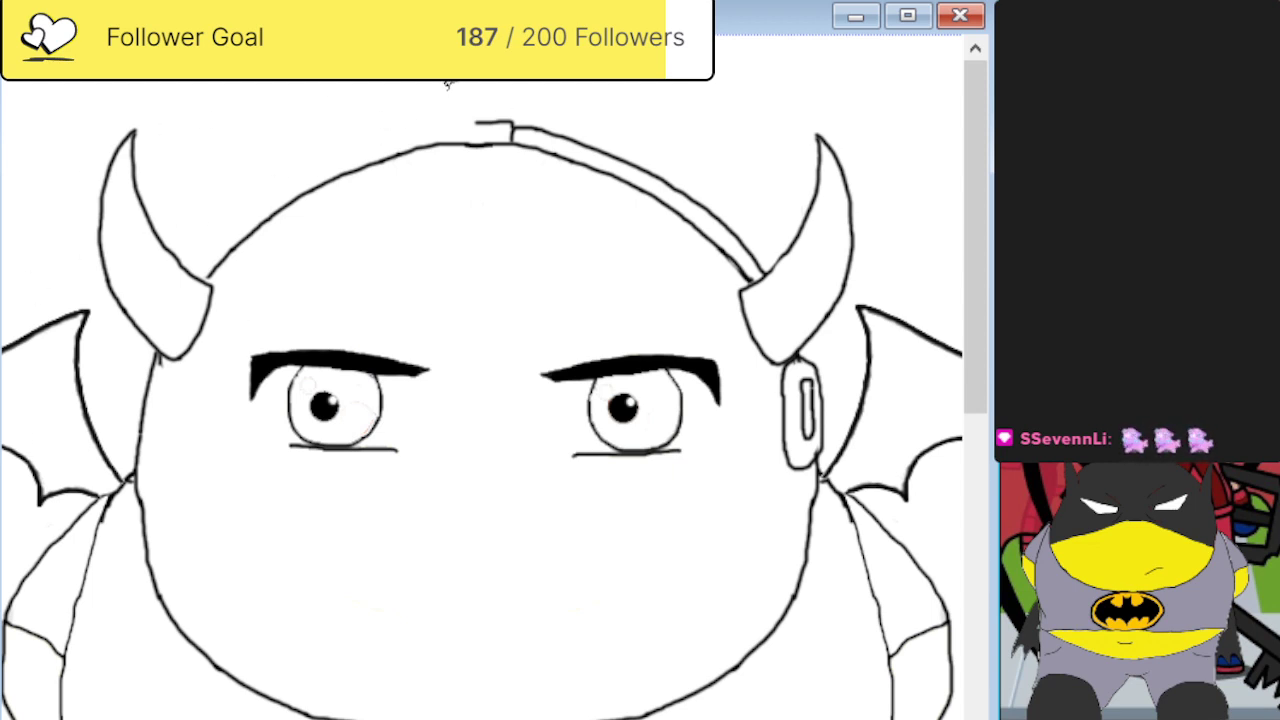
mouse_move(447, 88)
left_mouse_down()
mouse_move(449, 143)
mouse_move(566, 214)
mouse_move(779, 282)
mouse_move(791, 240)
mouse_move(640, 103)
mouse_move(480, 65)
mouse_move(412, 92)
left_mouse_up()
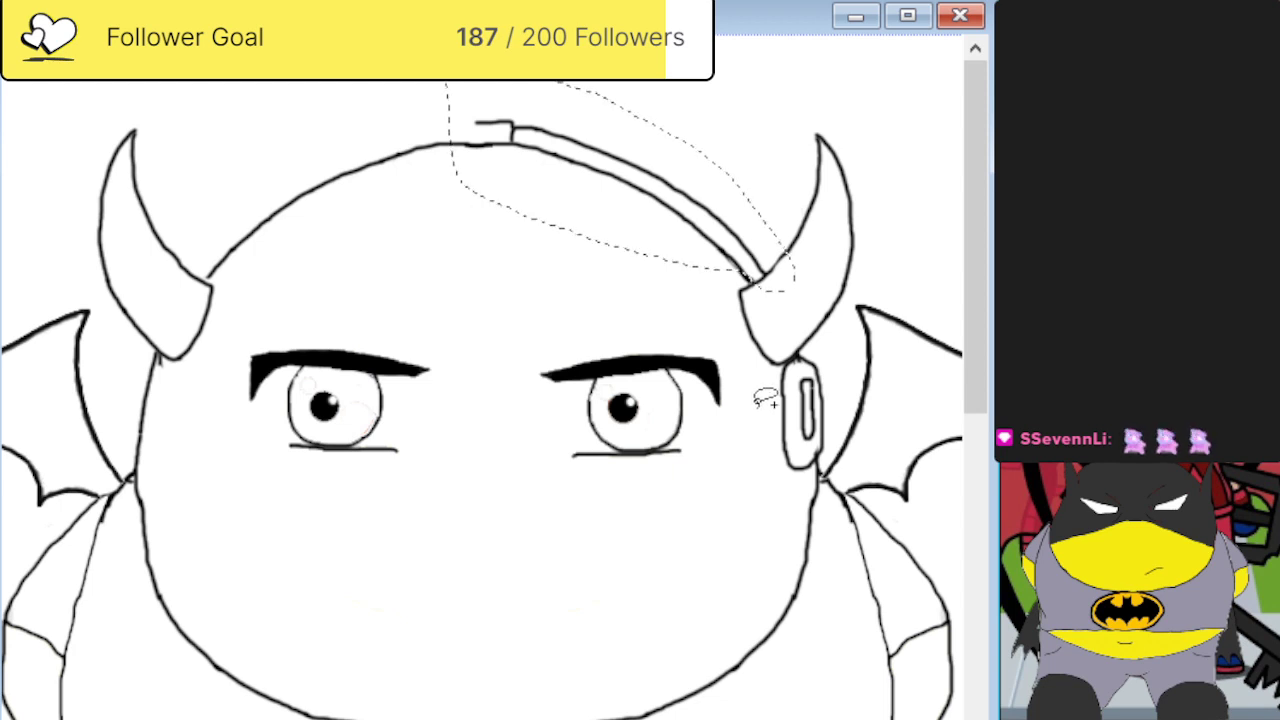
mouse_move(758, 406)
left_mouse_down()
mouse_move(770, 493)
mouse_move(829, 466)
mouse_move(843, 407)
mouse_move(830, 353)
mouse_move(777, 354)
mouse_move(754, 400)
left_mouse_up()
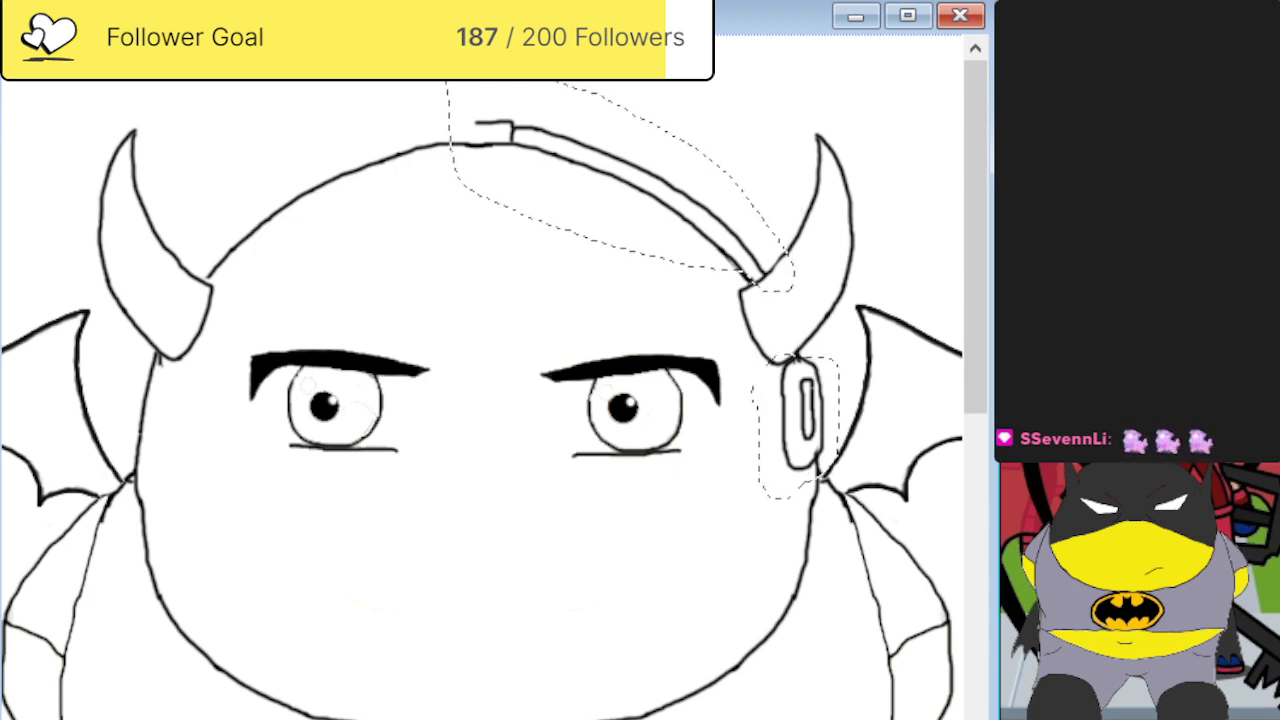
key("ctrl+n")
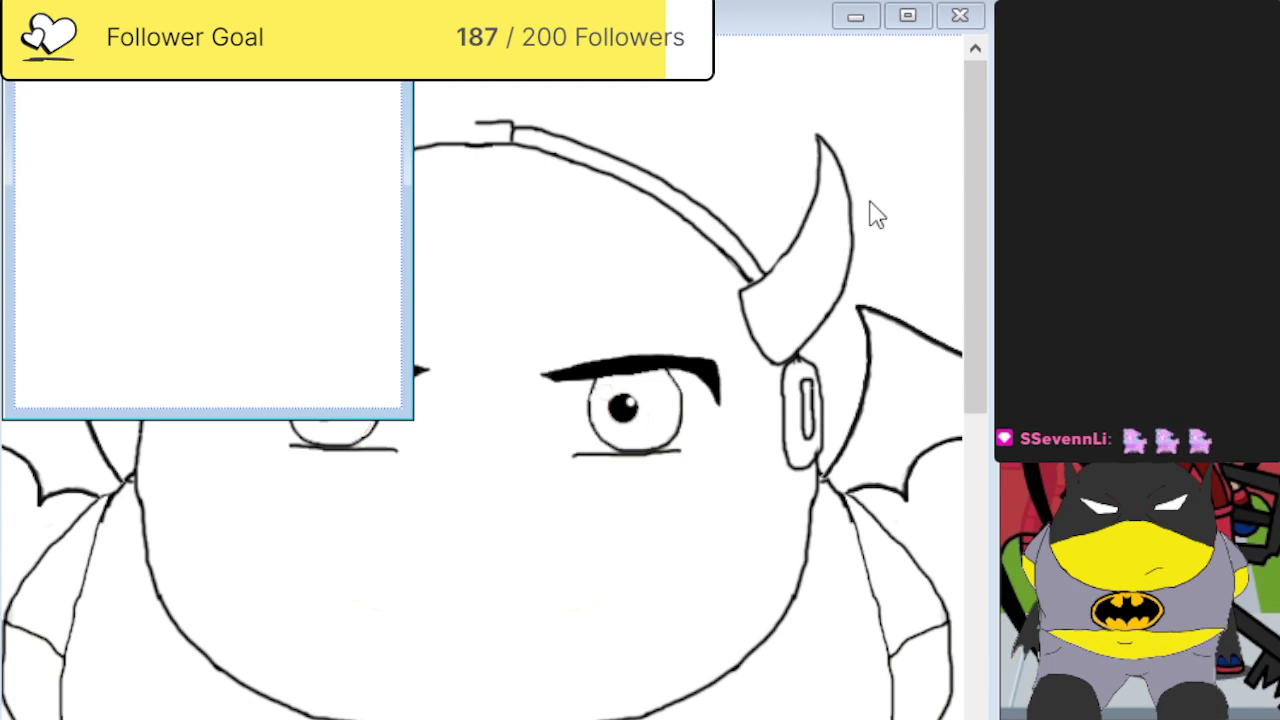
key("ctrl+v")
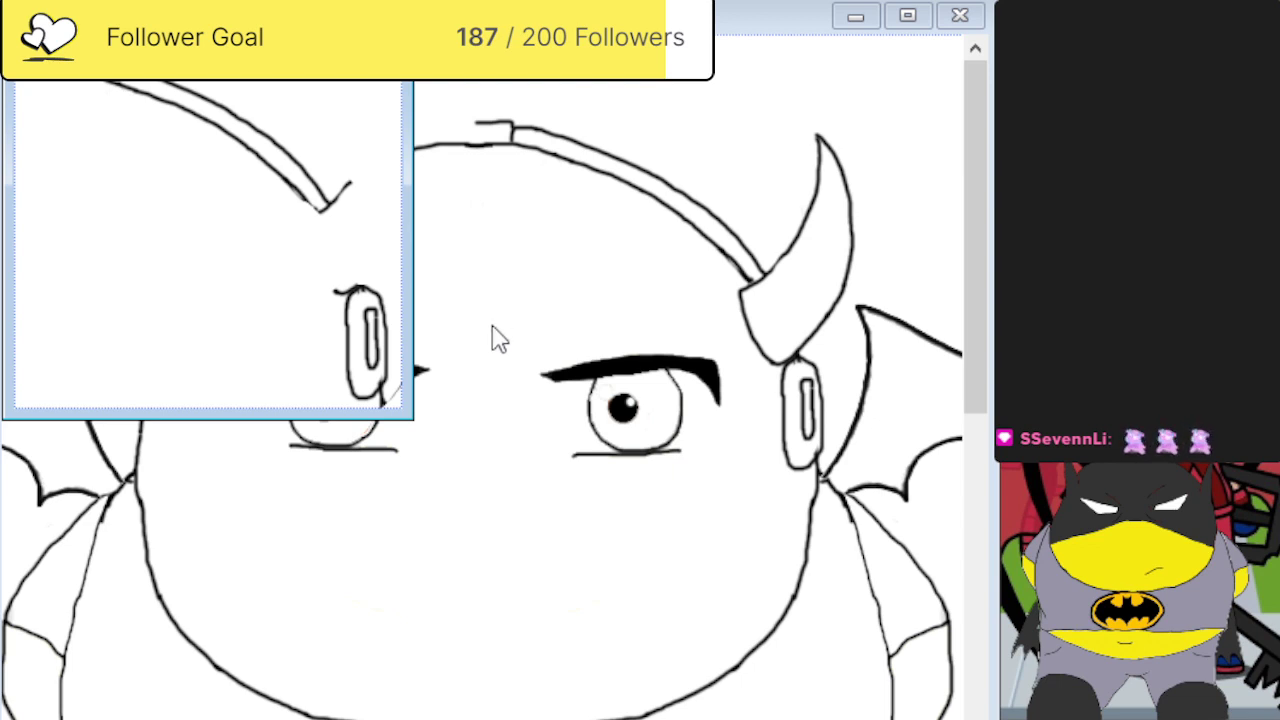
Flip the copied headphone parts horizontally and erase the leftover head, horn and wing lines around them.
key("h")
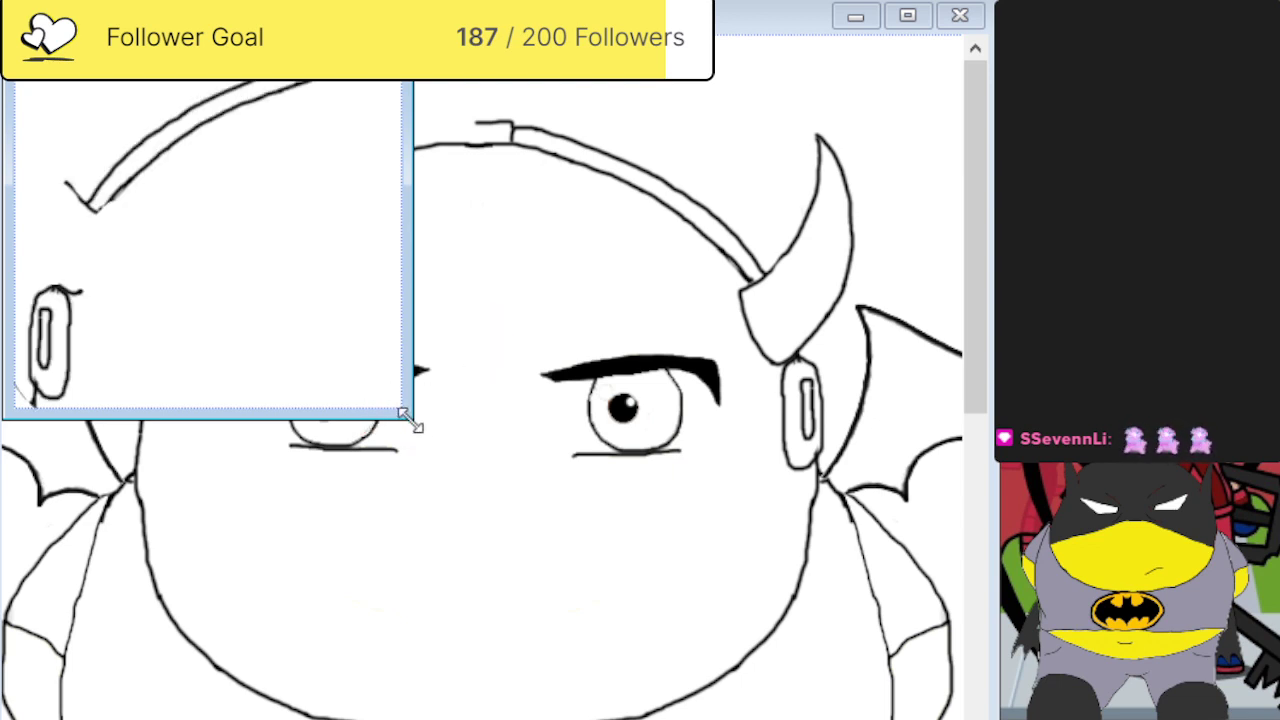
mouse_move(411, 418)
left_mouse_down()
mouse_move(908, 608)
mouse_move(1022, 610)
left_mouse_up()
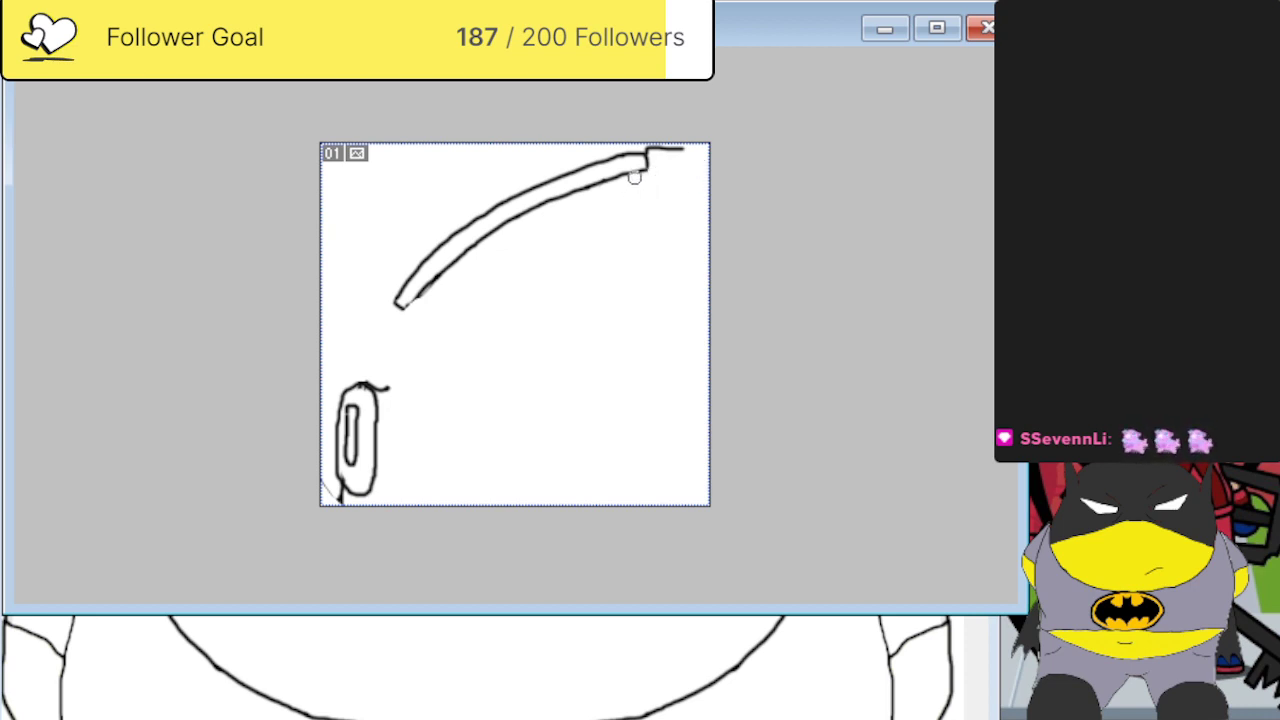
left_click_drag(624, 174, 470, 248)
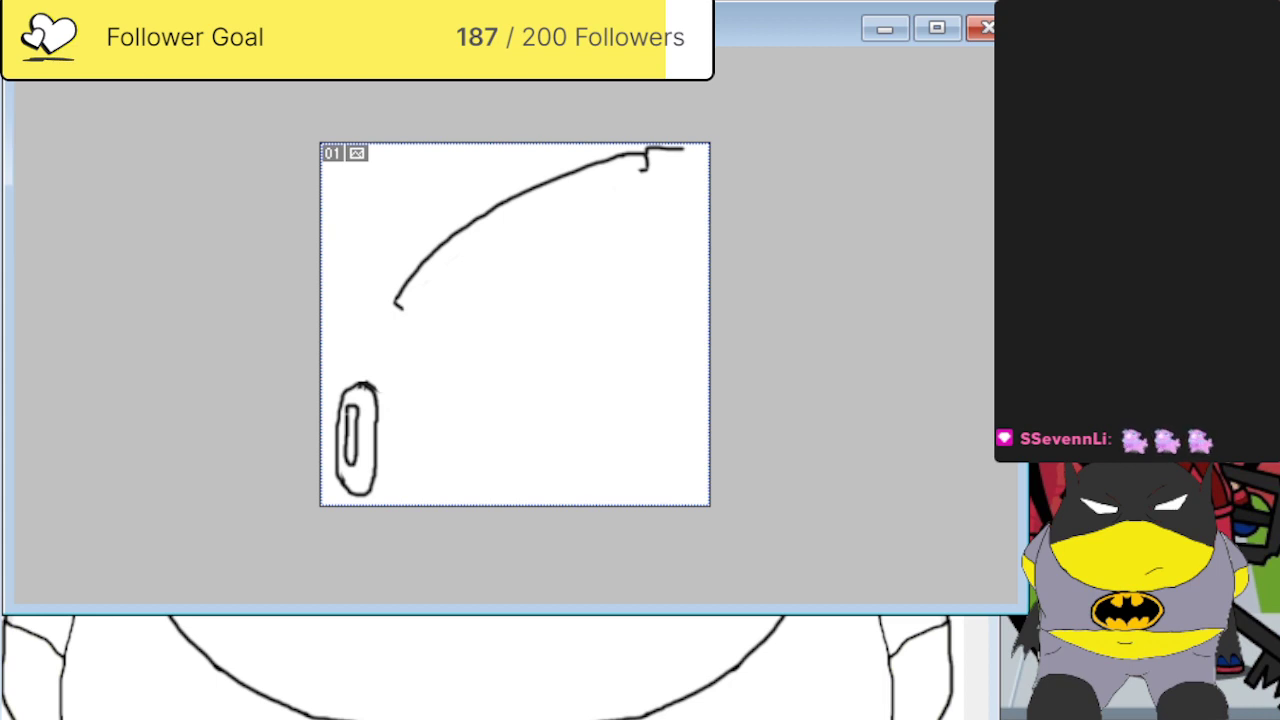
Copy the mirrored headband half and earcup into the avatar drawing and align them with the left side of the head.
left_click_drag(283, 110, 800, 517)
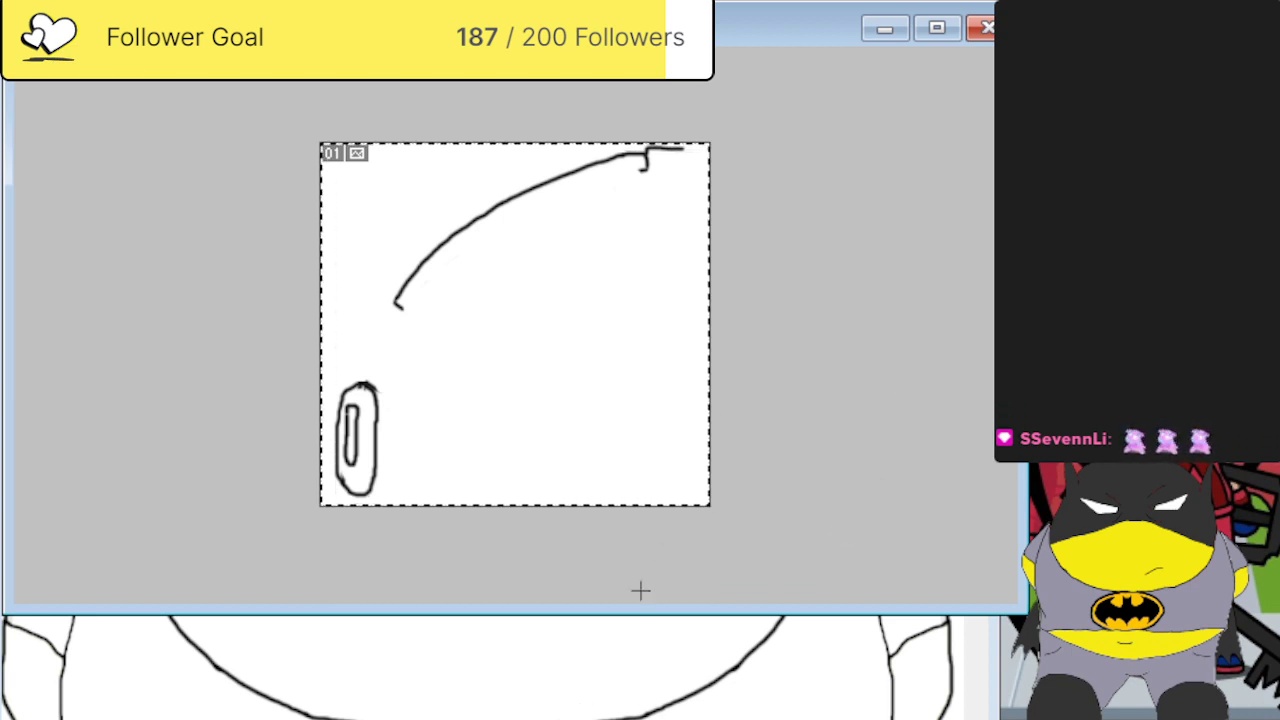
left_click(565, 650)
left_click_drag(226, 189, 366, 237)
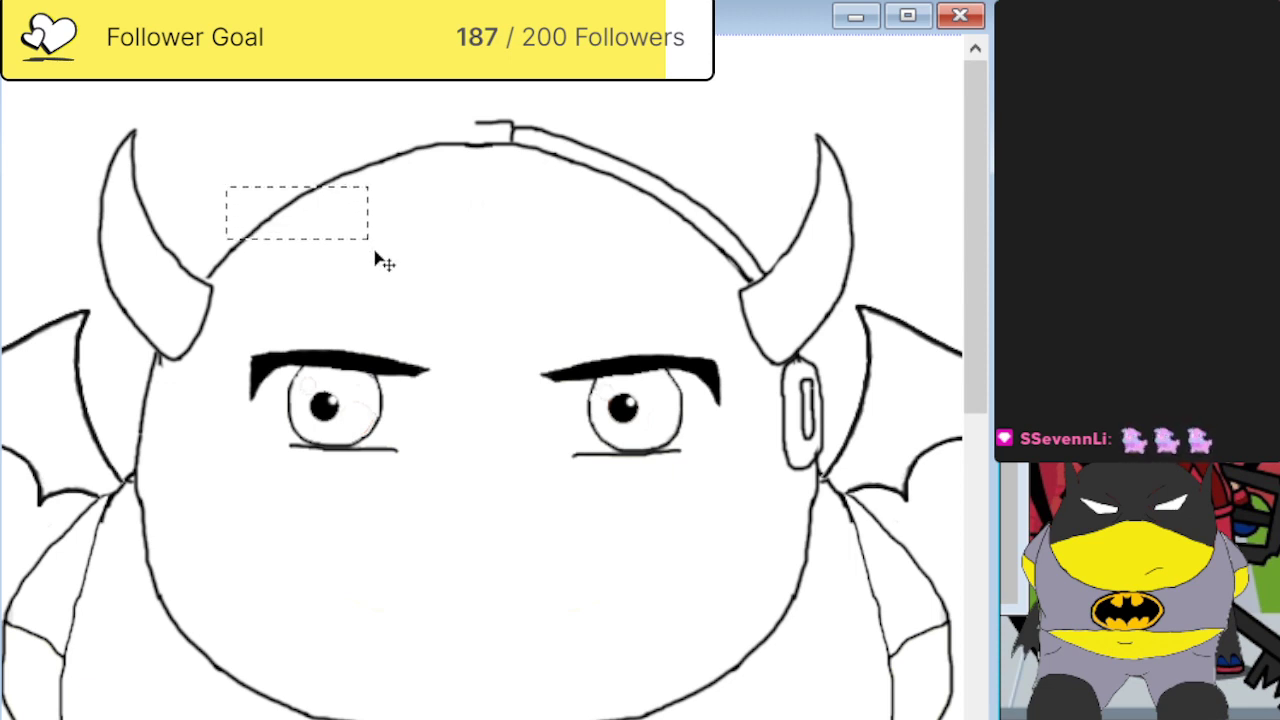
key("ctrl+z")
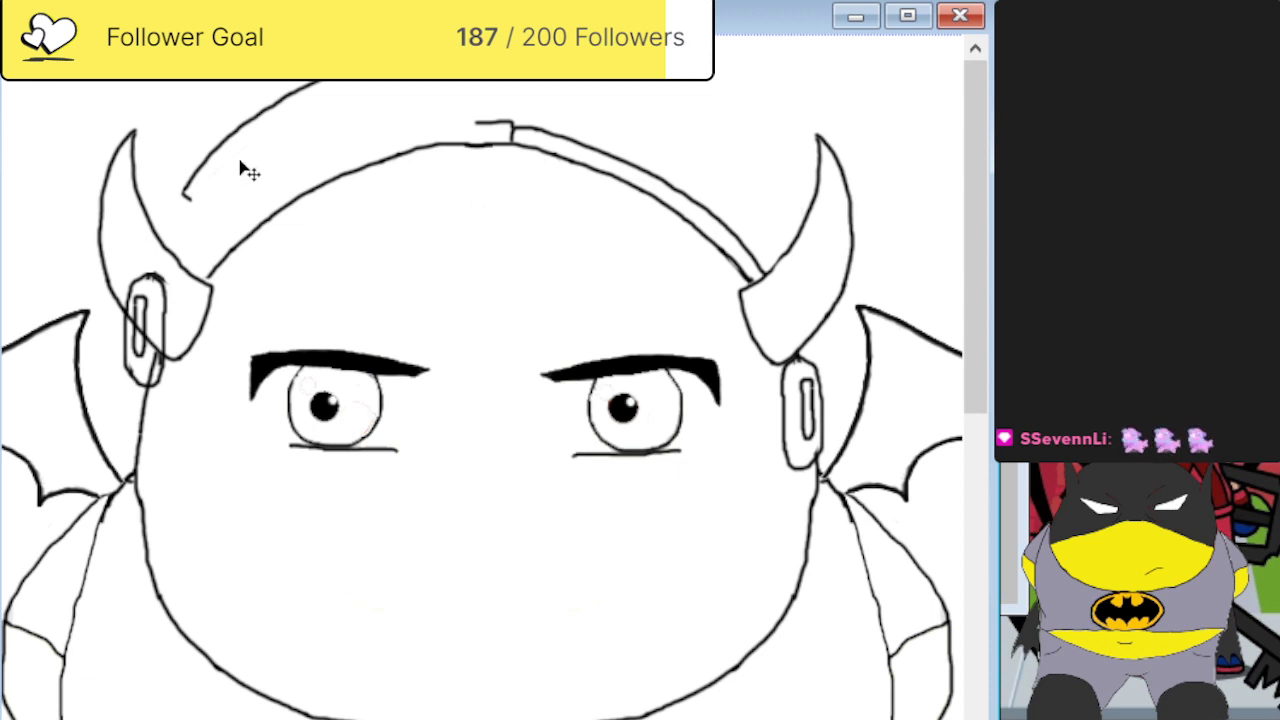
key("ctrl+z")
key("ctrl+z")
key("ctrl+z")
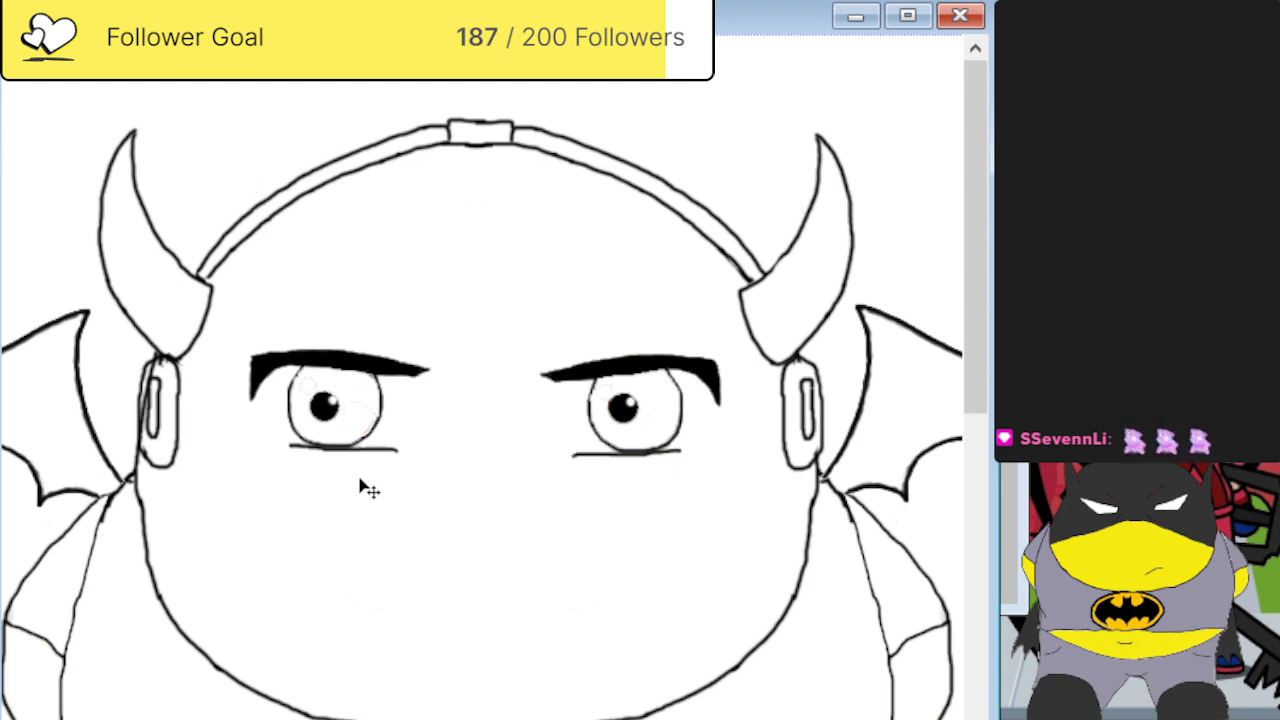
Erase the stretch of head outline that crosses the inside of the left earcup.
scroll(369, 489, "up", 3)
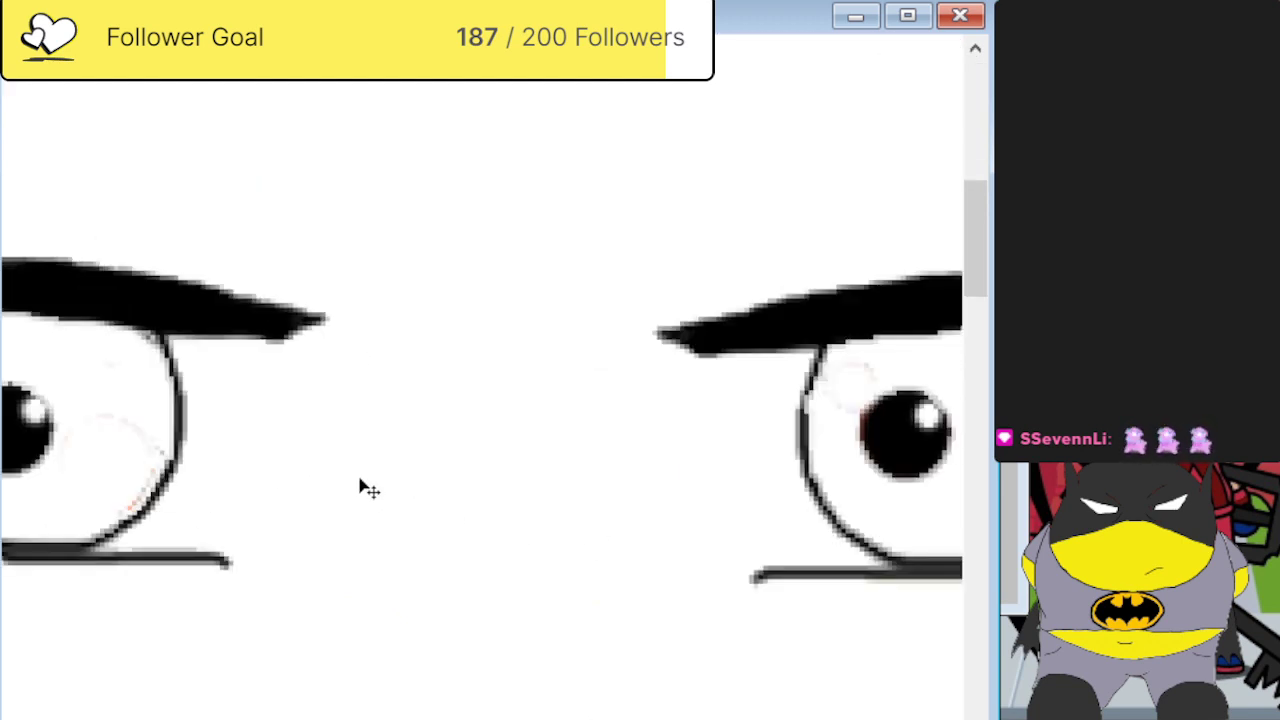
scroll(423, 537, "up", 4)
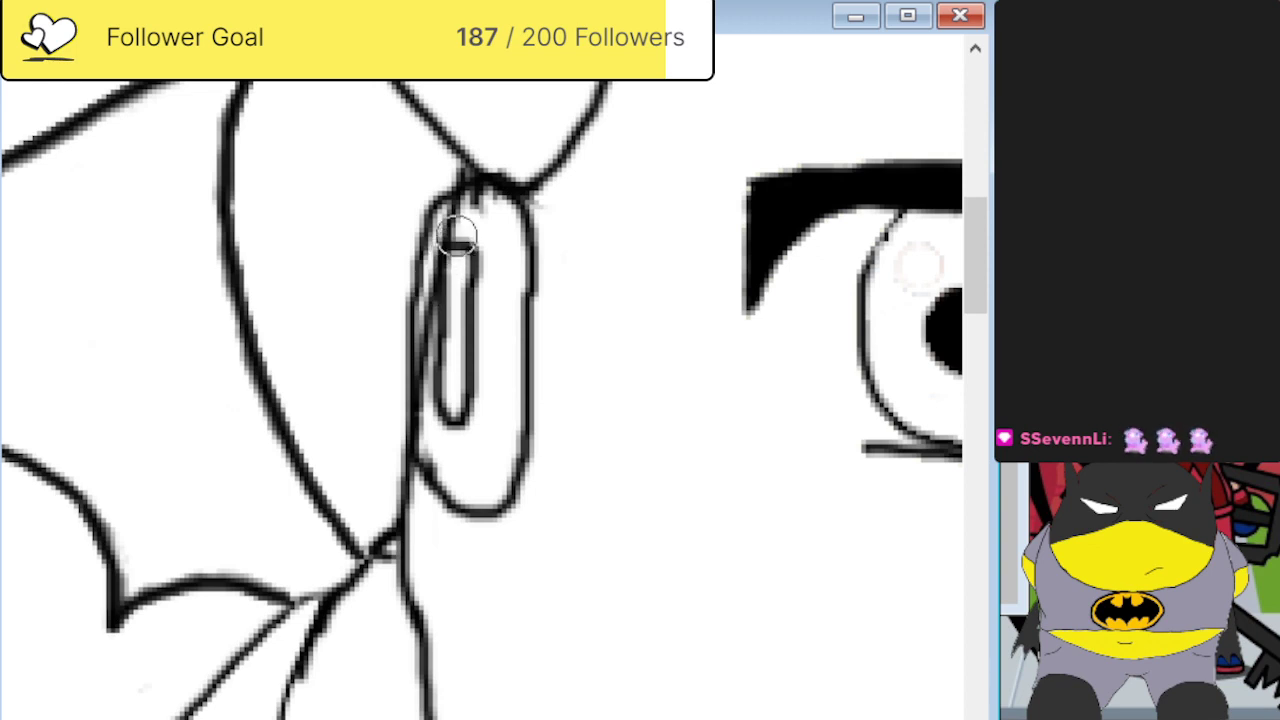
mouse_move(442, 272)
left_mouse_down()
mouse_move(444, 458)
mouse_move(428, 423)
mouse_move(434, 271)
left_mouse_up()
key("v")
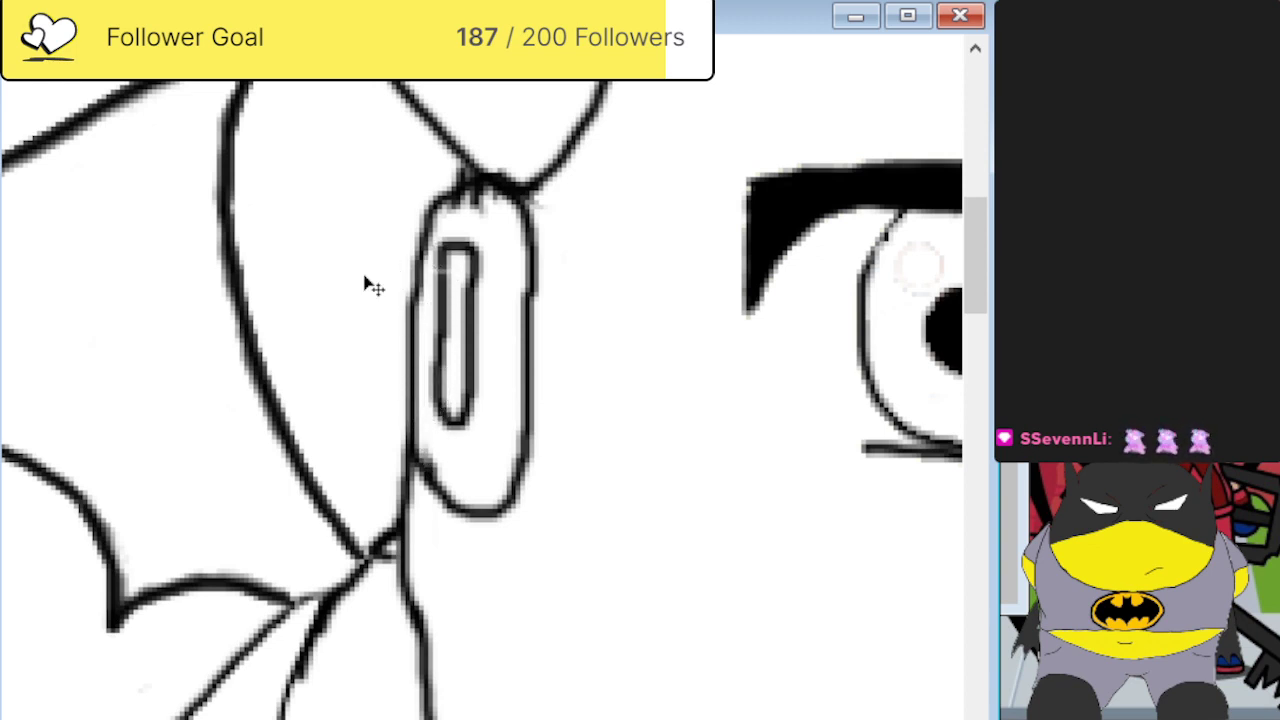
scroll(367, 285, "down", 5)
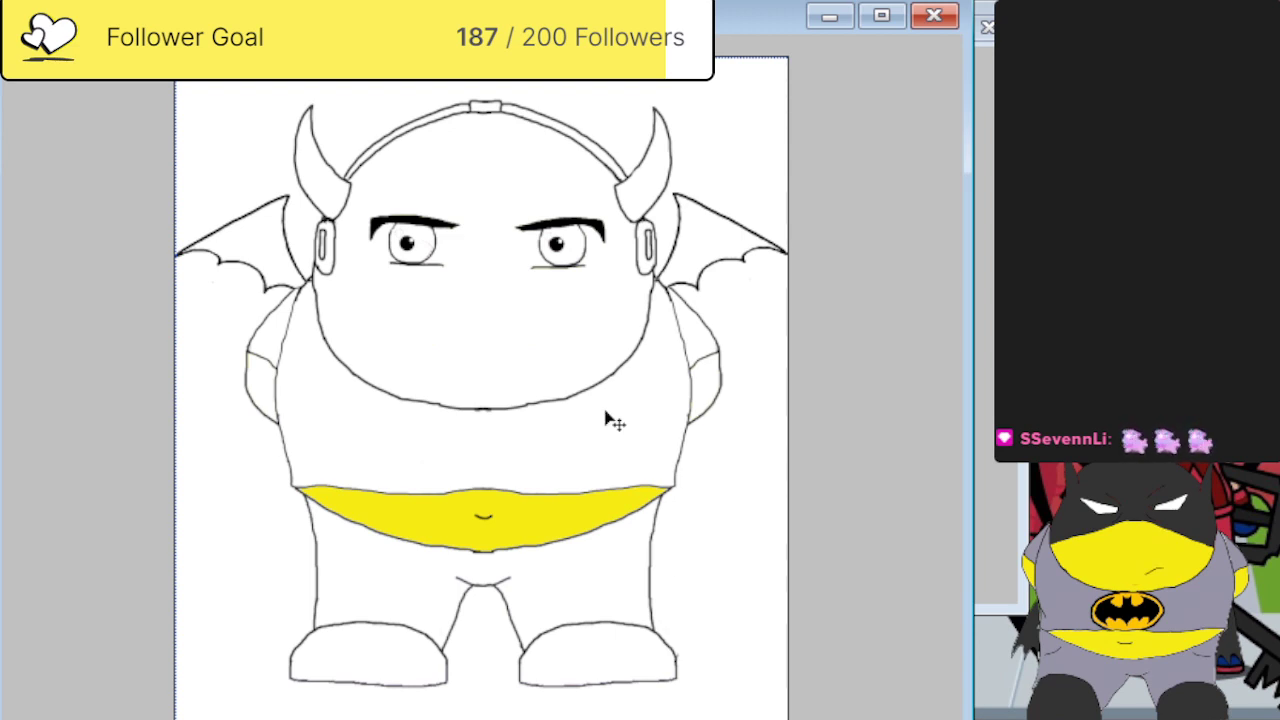
scroll(607, 420, "up", 5)
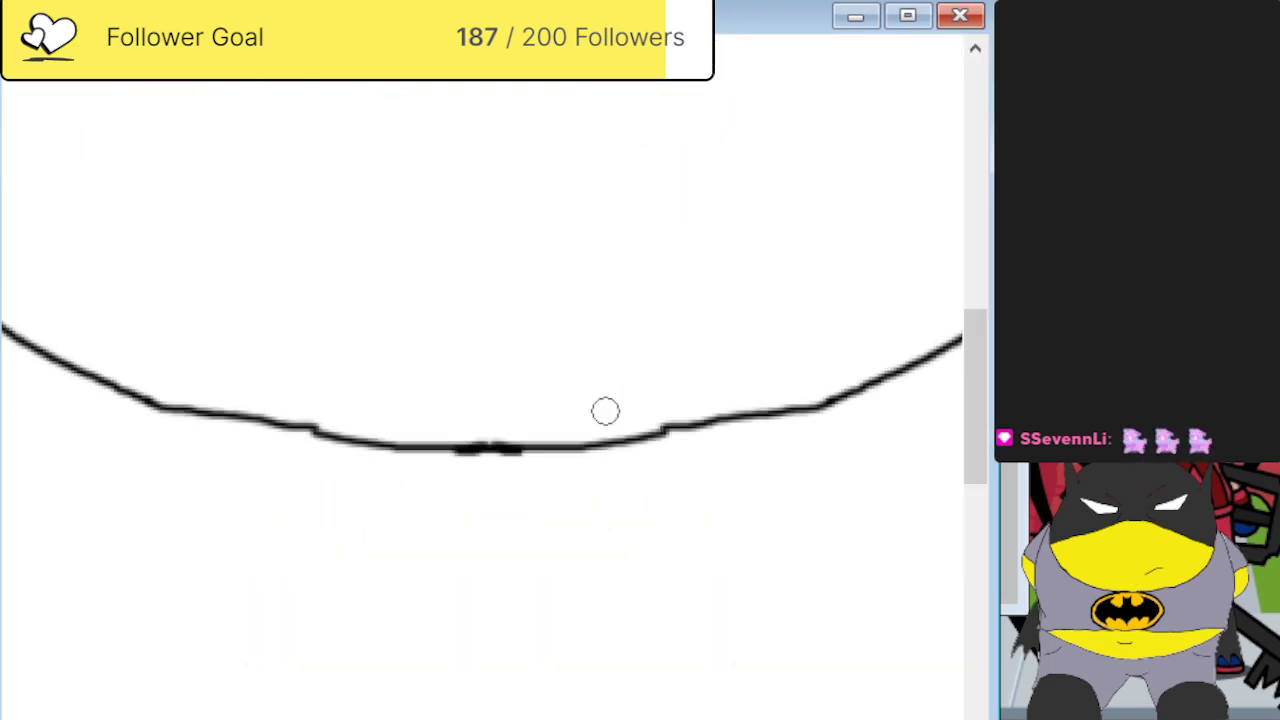
scroll(430, 334, "down", 1)
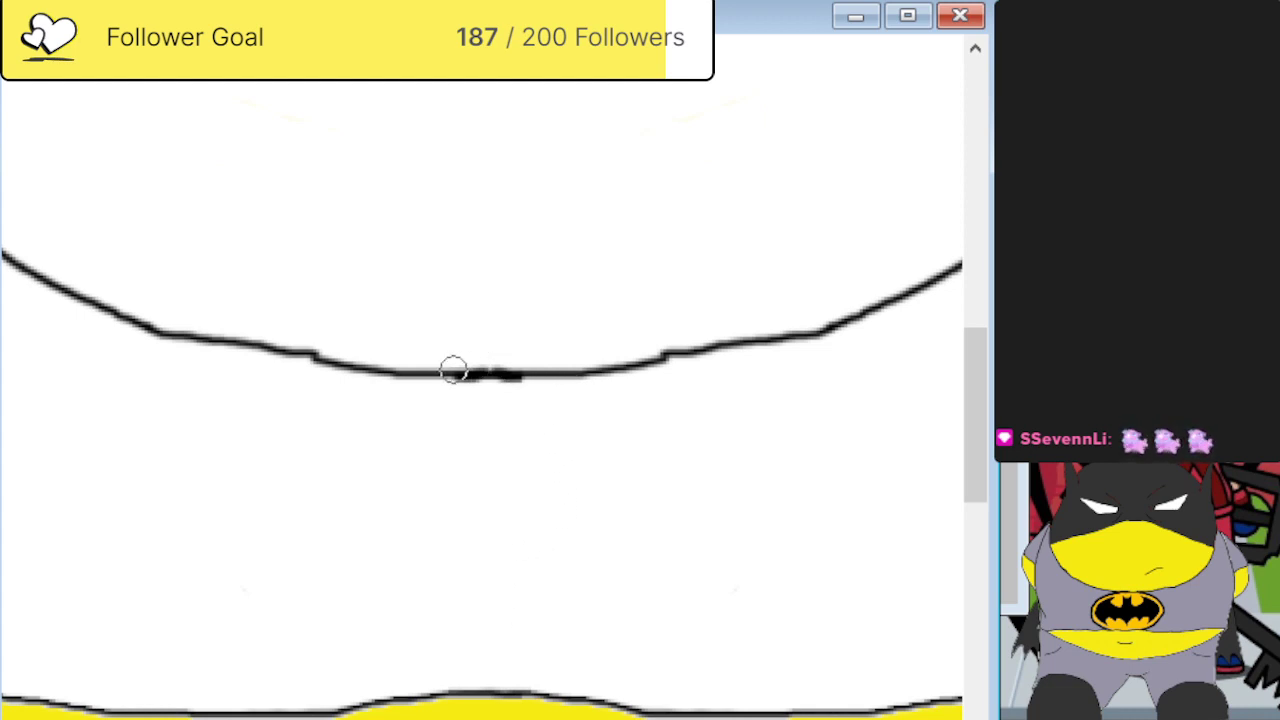
left_click_drag(443, 374, 505, 376)
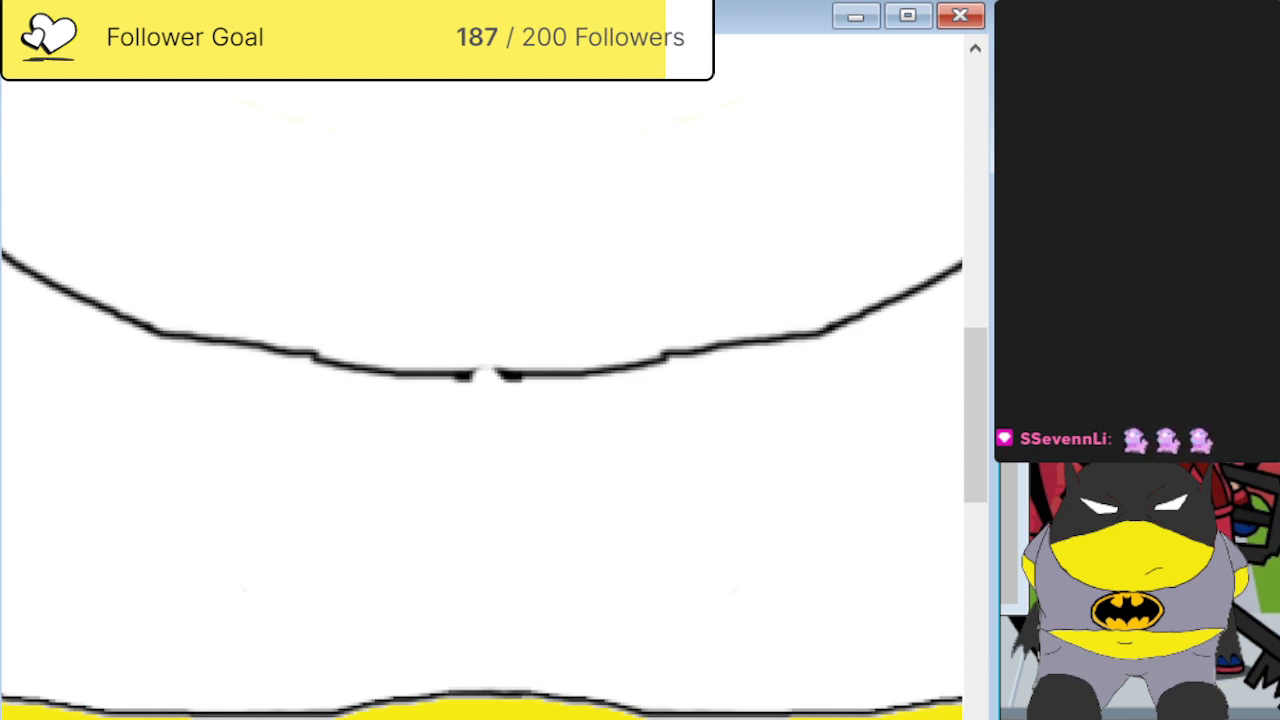
key("ctrl+z")
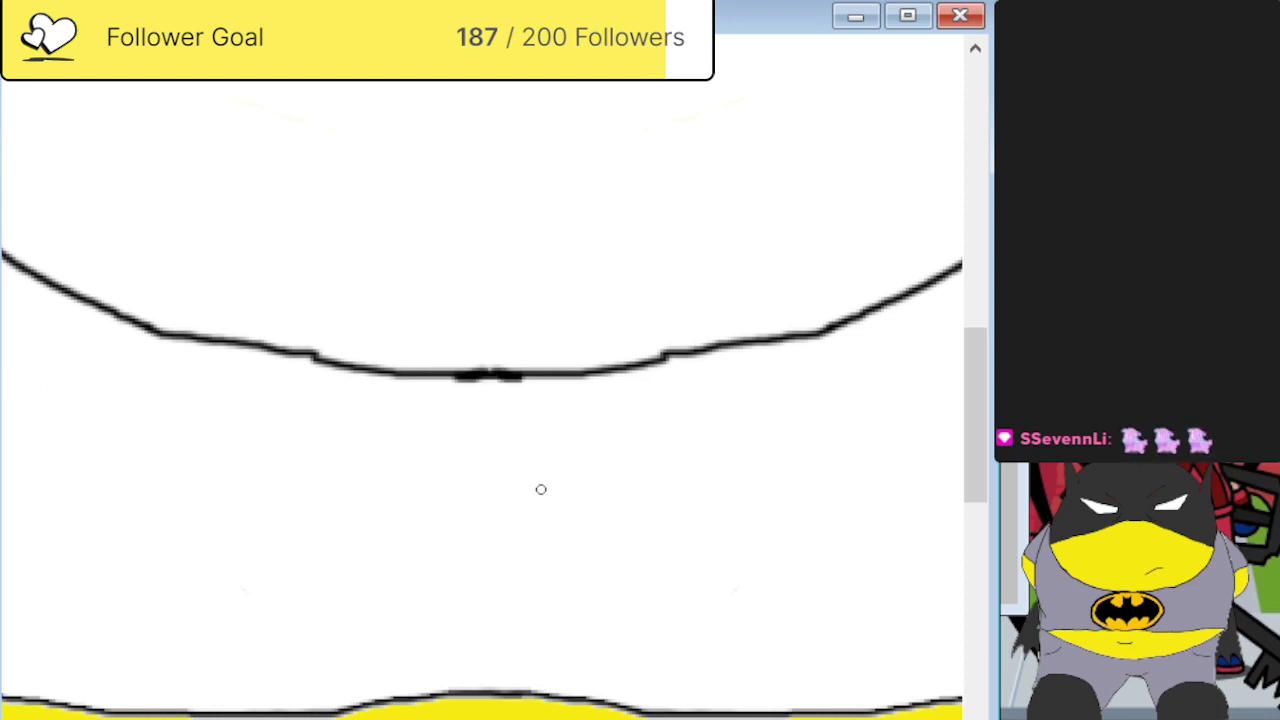
Draw two straps crossing on the chest from the chin line down to the yellow belly, with one passing behind the other.
left_click_drag(471, 380, 772, 695)
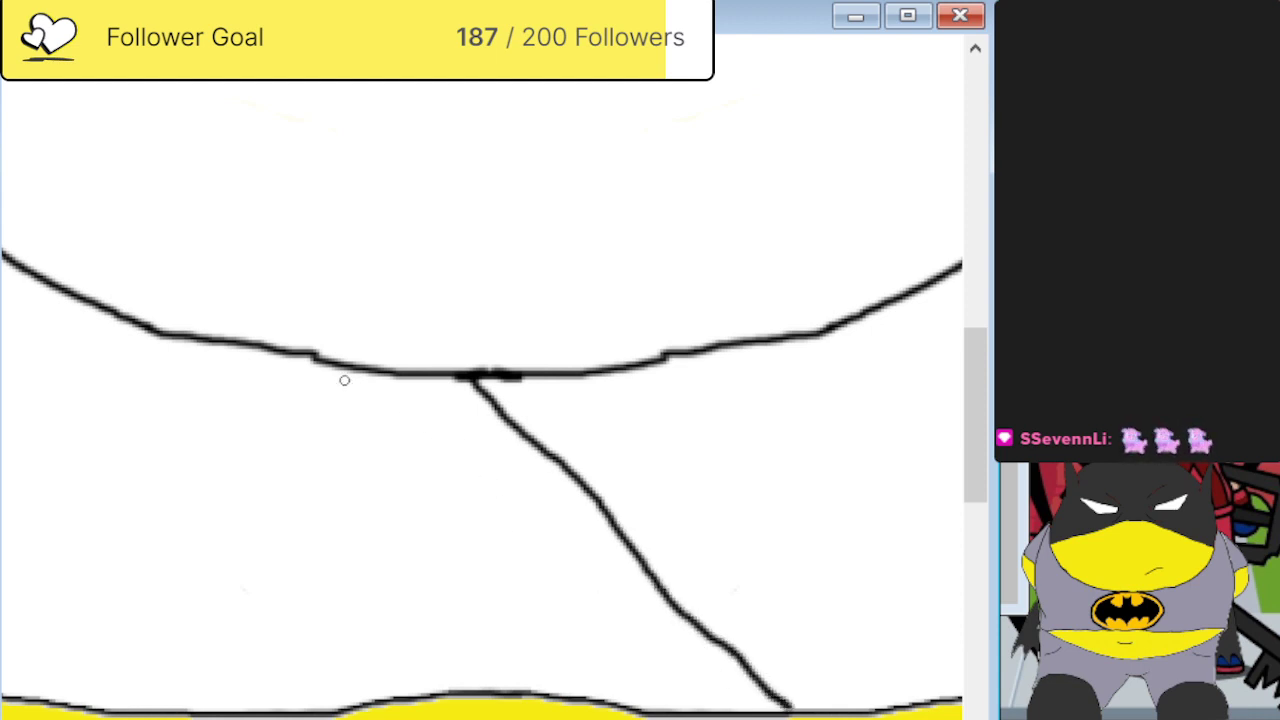
mouse_move(329, 365)
left_mouse_down()
mouse_move(444, 471)
mouse_move(606, 678)
left_mouse_up()
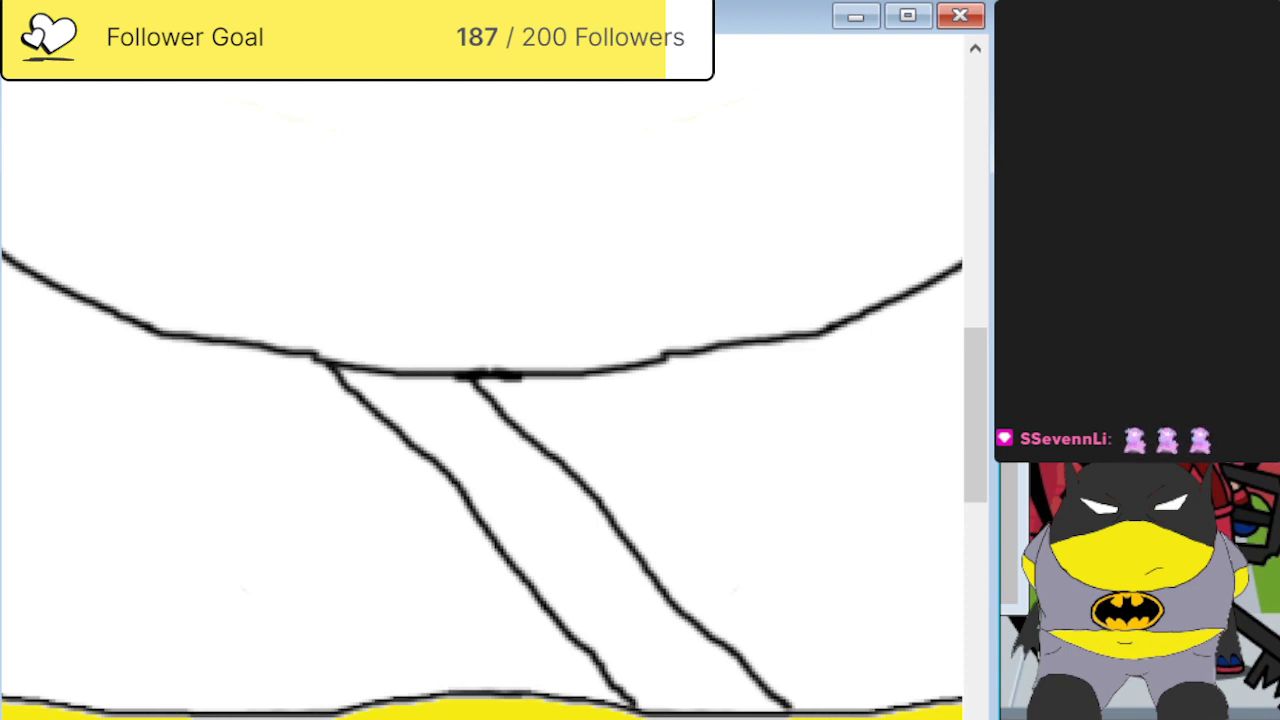
scroll(482, 400, "left", 5)
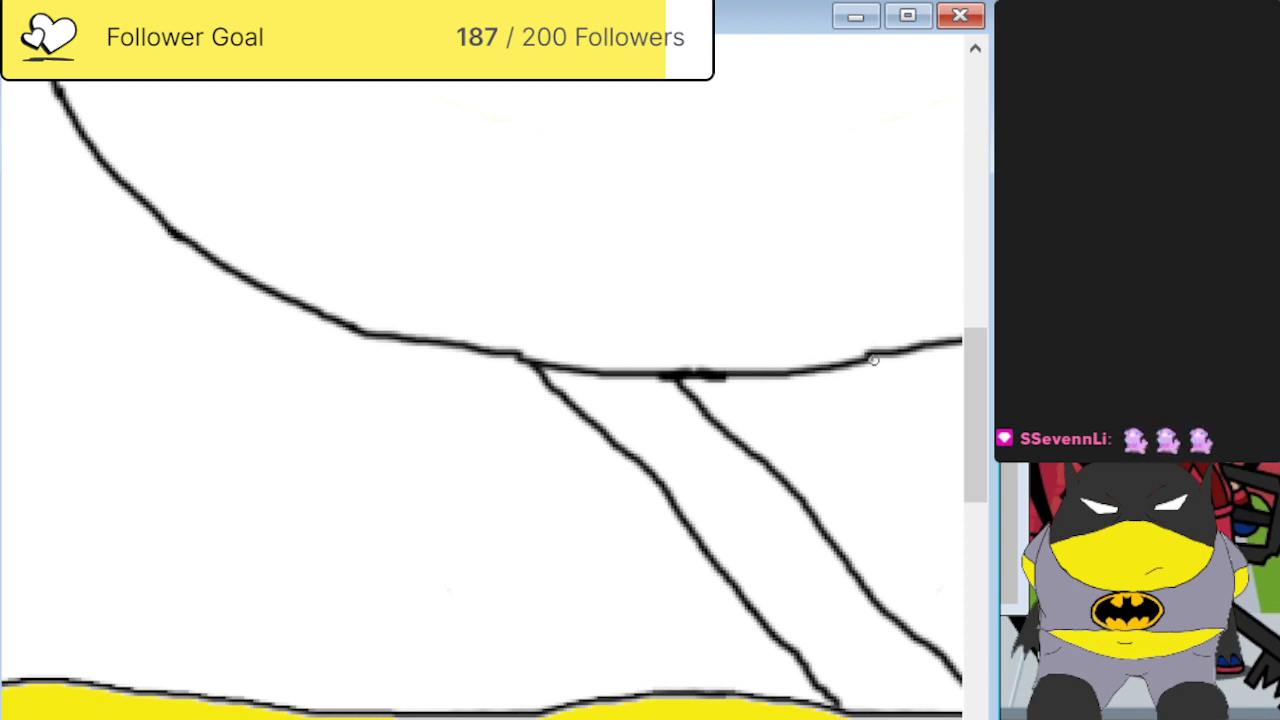
left_click_drag(873, 363, 786, 460)
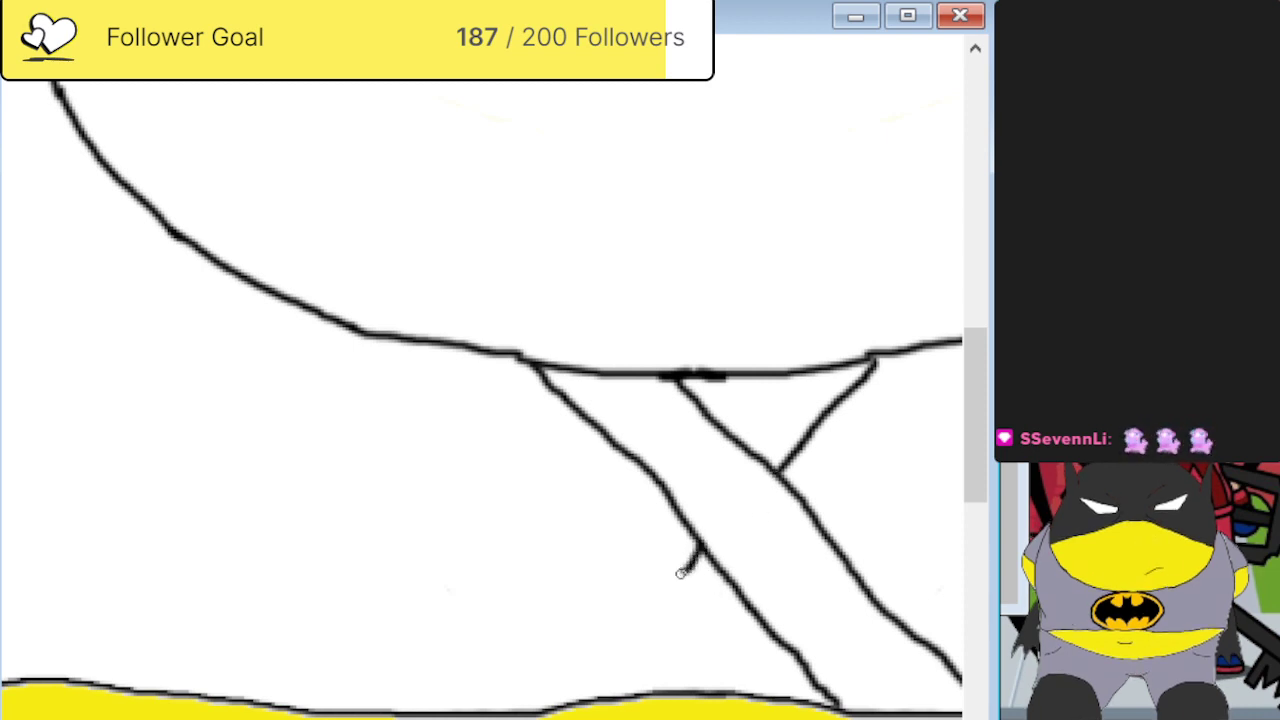
left_click_drag(681, 573, 557, 705)
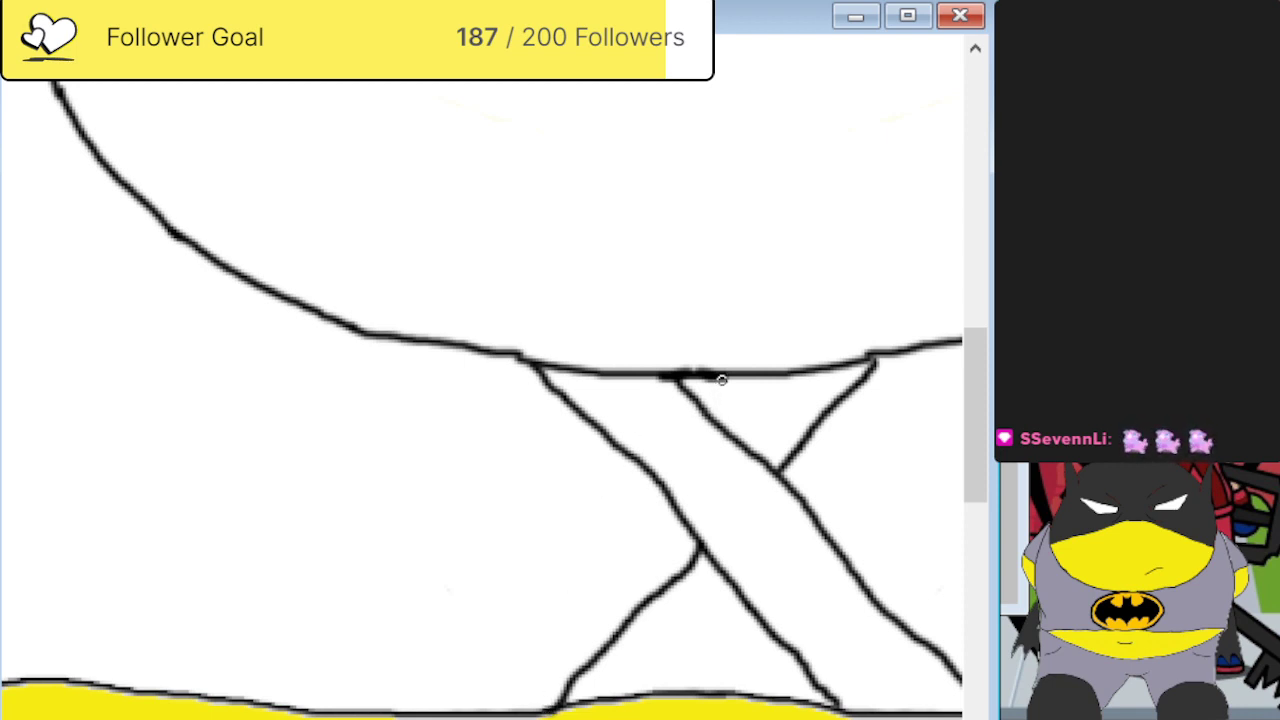
left_click_drag(723, 376, 707, 396)
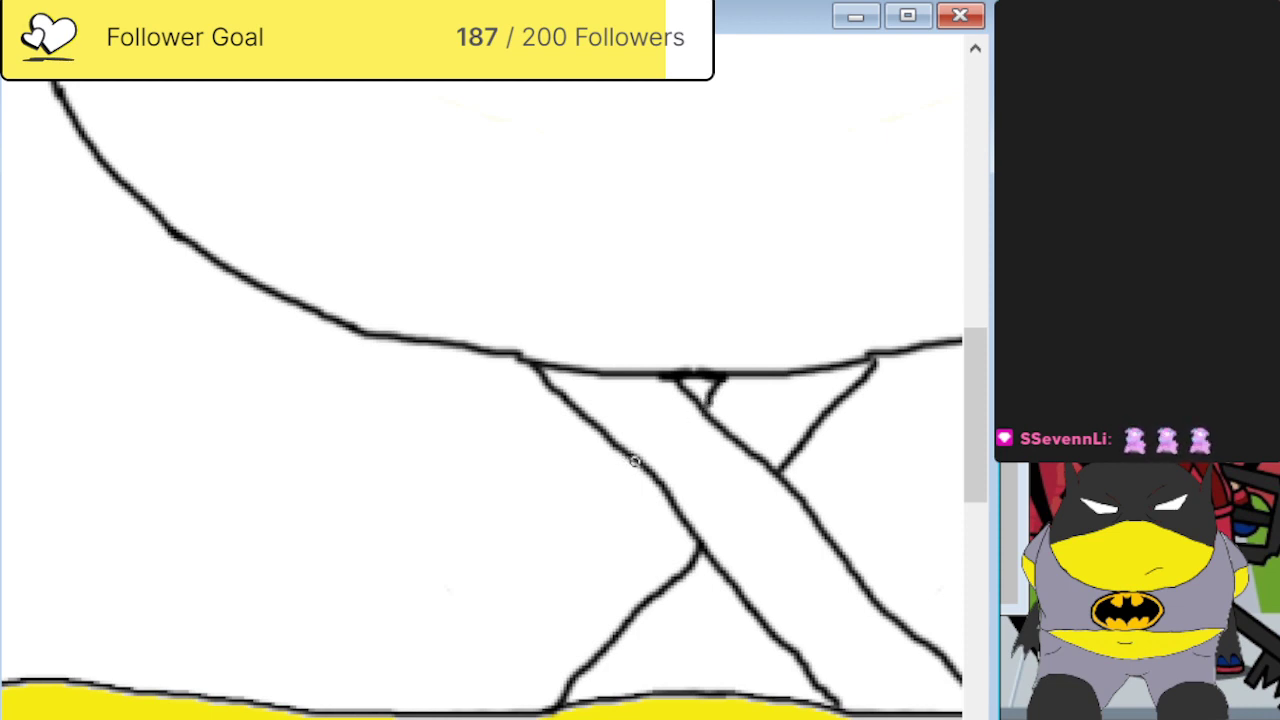
mouse_move(636, 458)
left_mouse_down()
mouse_move(521, 554)
mouse_move(433, 700)
left_mouse_up()
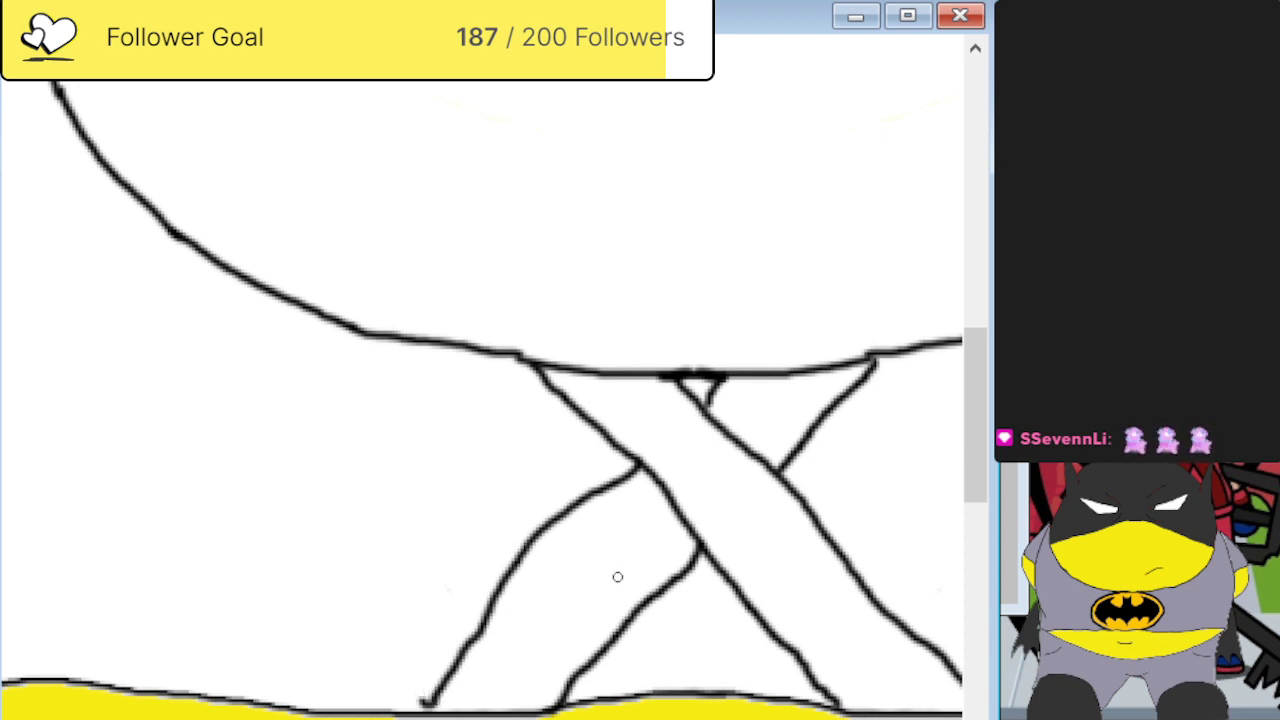
scroll(617, 577, "down", 4)
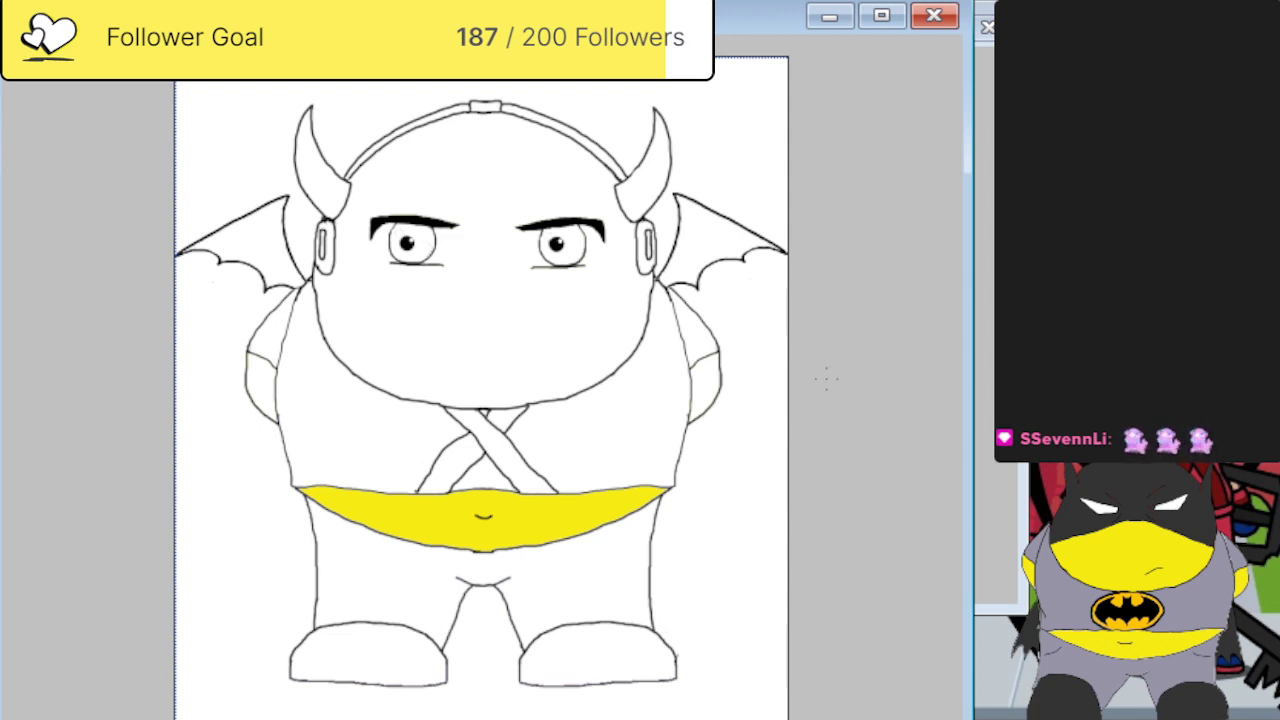
scroll(828, 384, "up", 4)
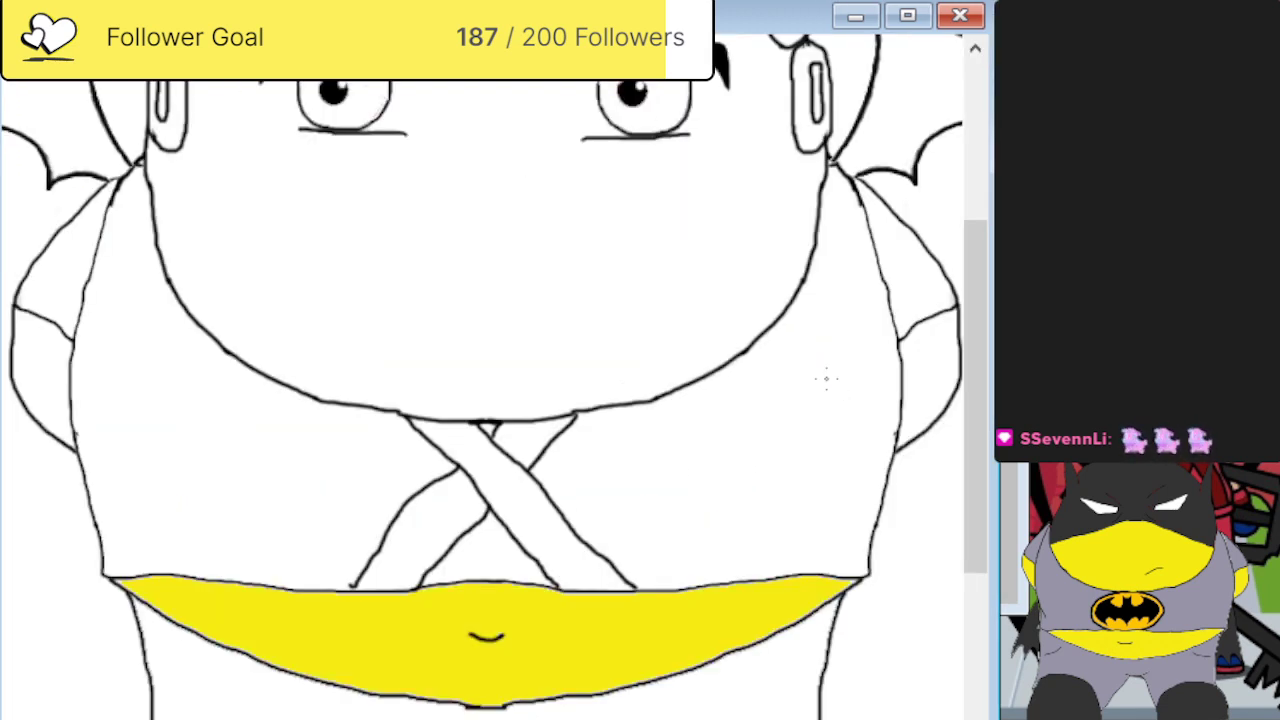
Draw the shorts' hem across the right leg, sloping up from the inner leg line to the outer leg outline.
scroll(877, 115, "down", 5)
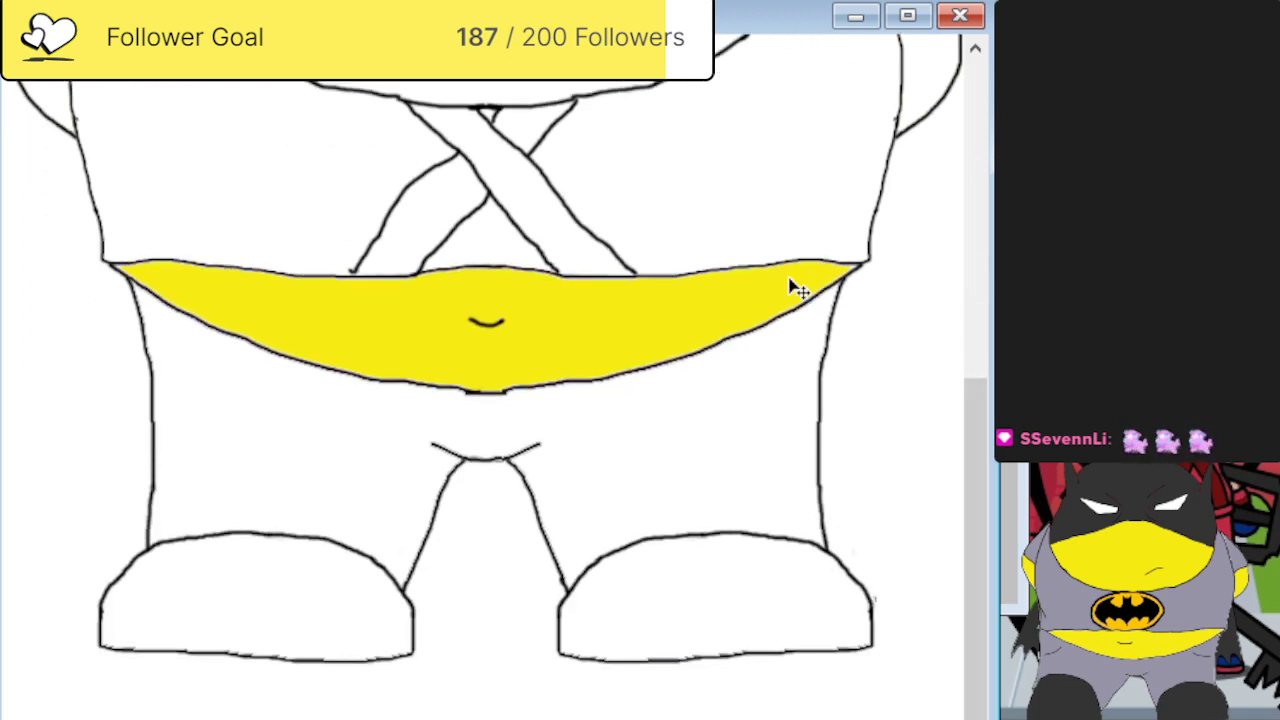
scroll(797, 288, "up", 3)
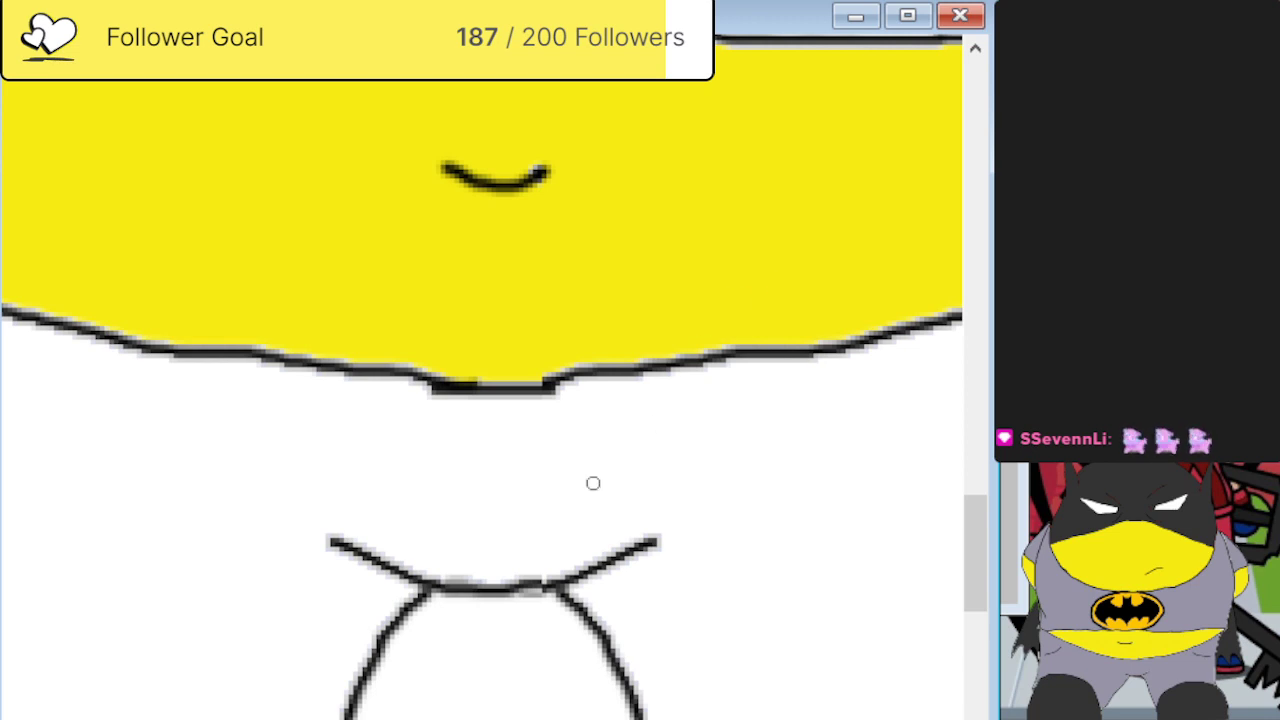
scroll(436, 415, "right", 5)
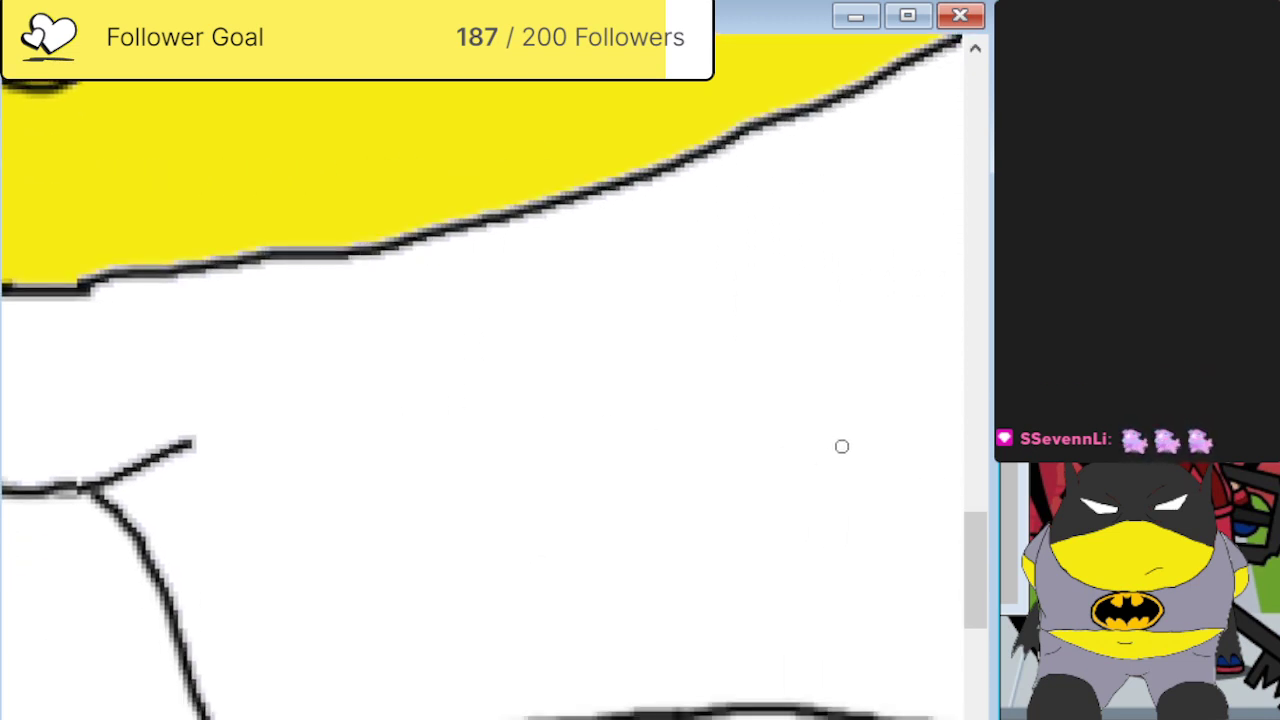
mouse_move(168, 583)
left_mouse_down()
mouse_move(270, 544)
mouse_move(530, 494)
mouse_move(952, 373)
left_mouse_up()
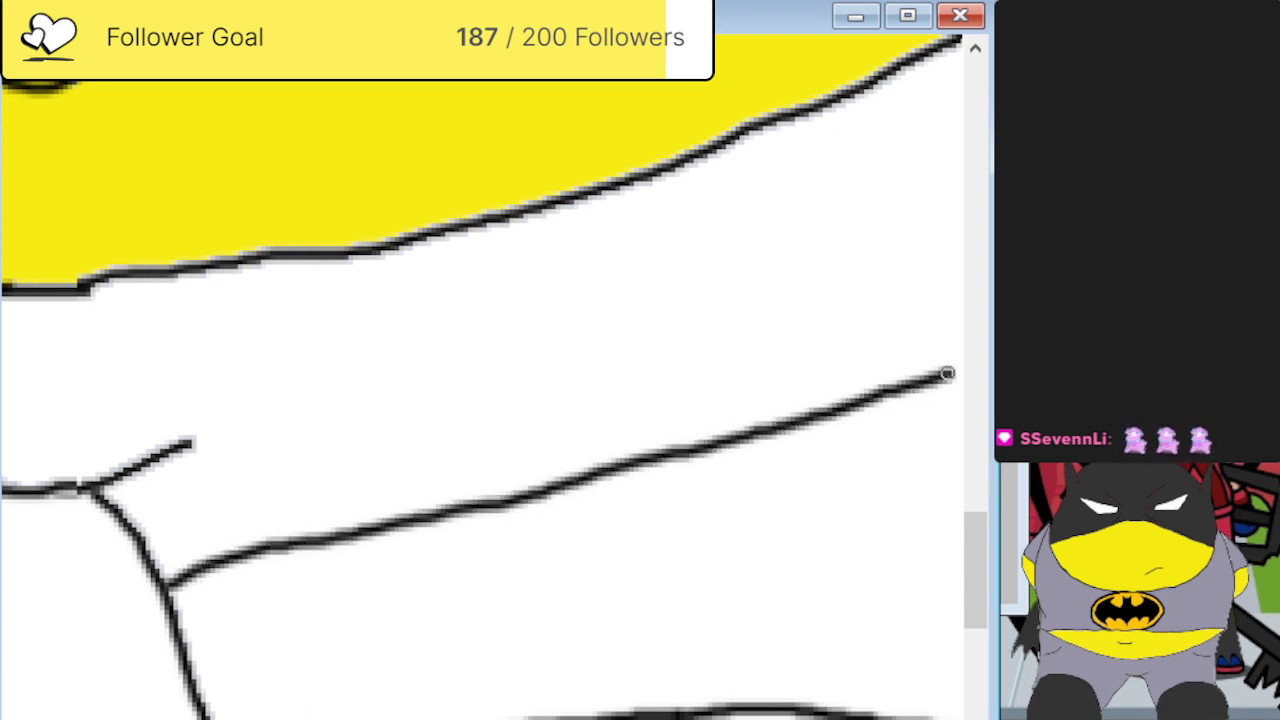
scroll(480, 400, "right", 5)
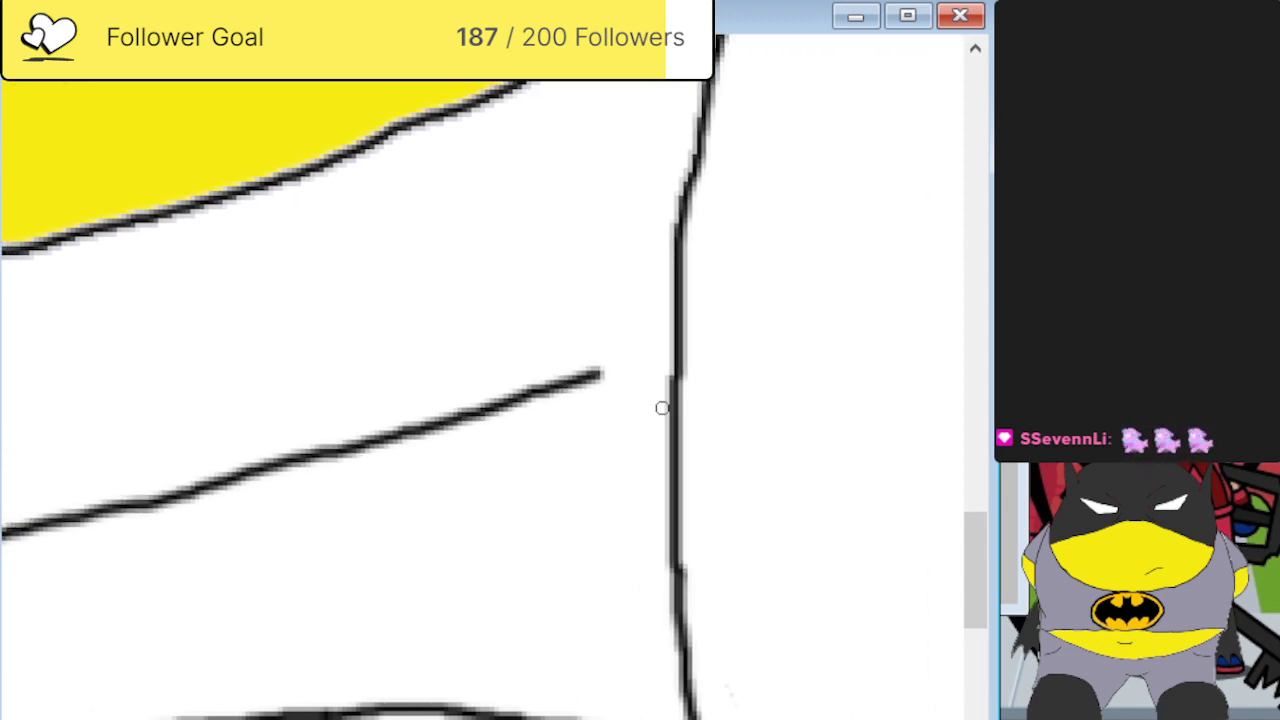
left_click_drag(675, 351, 590, 372)
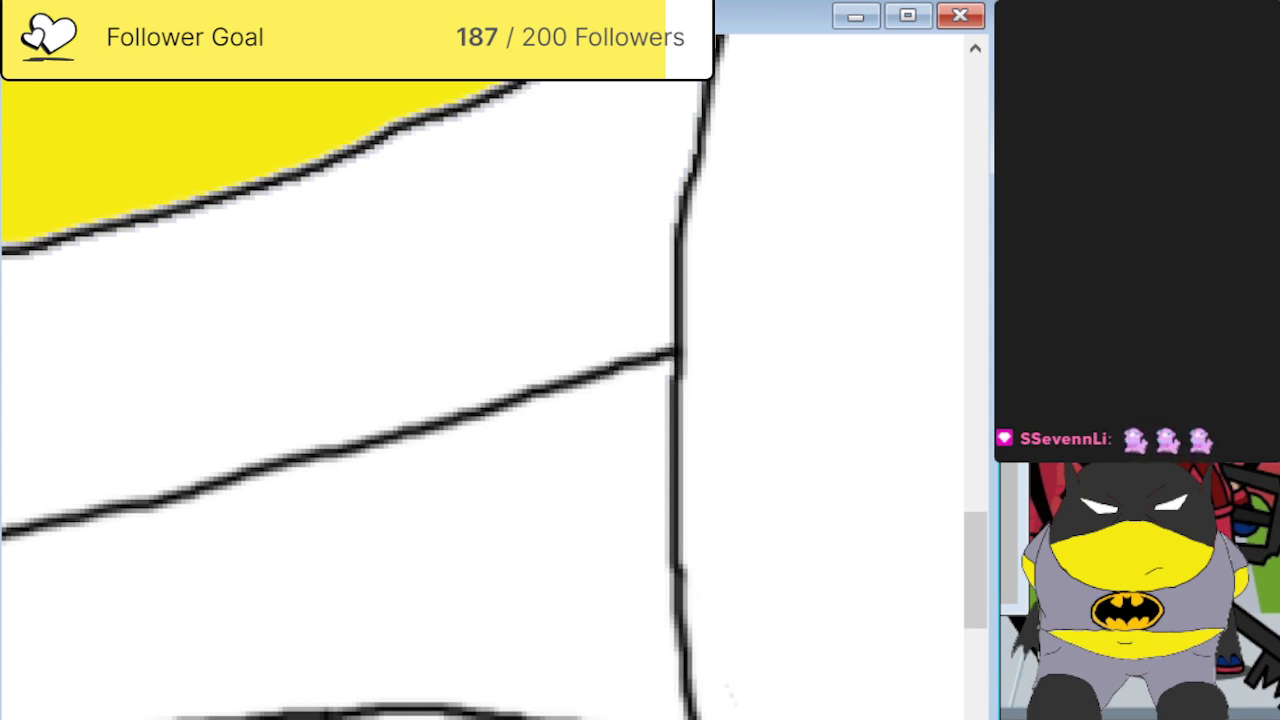
Draw the matching shorts' hem across the left leg, from the inner leg line up to the outer outline.
scroll(480, 380, "up", 5)
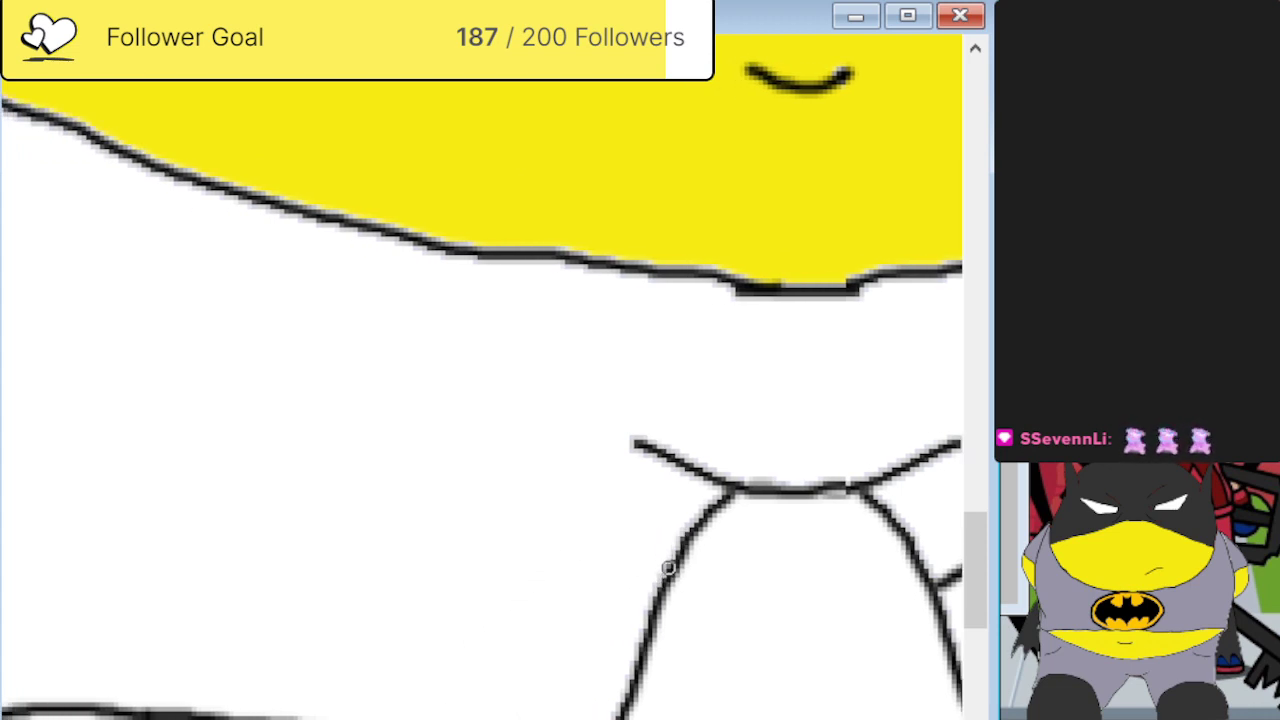
left_click_drag(668, 568, 48, 388)
scroll(482, 400, "left", 8)
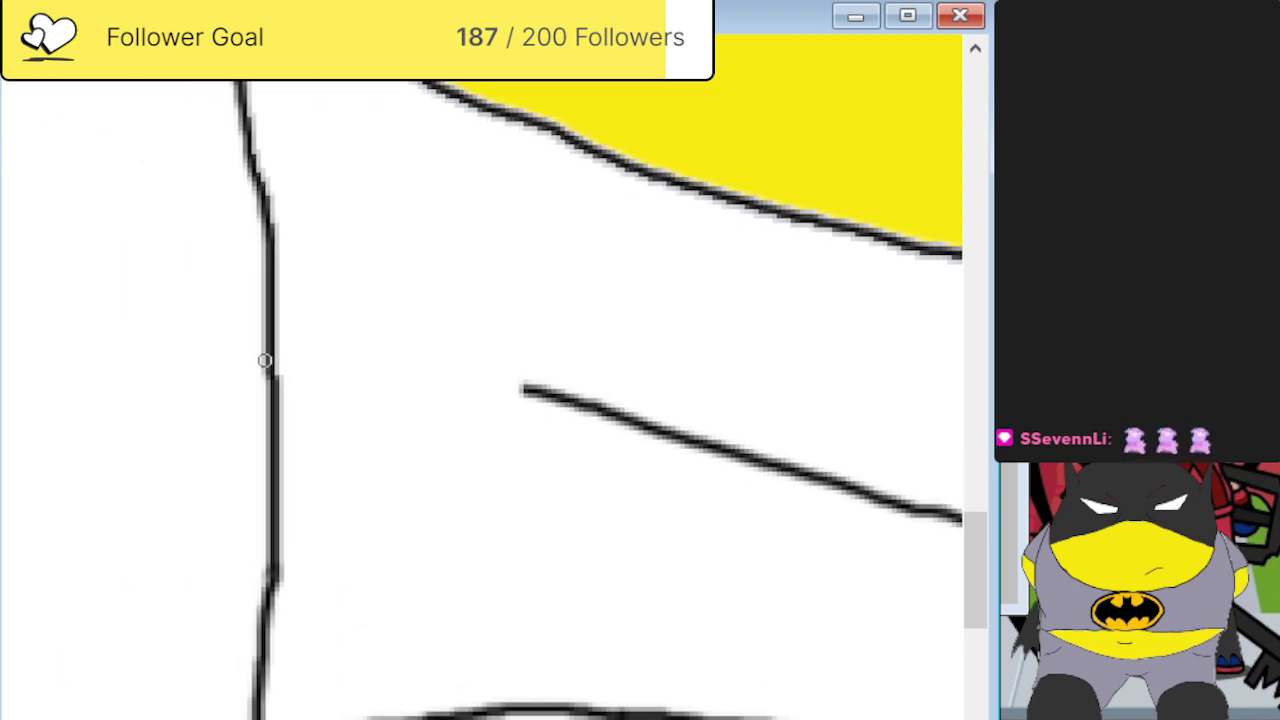
left_click_drag(265, 361, 545, 392)
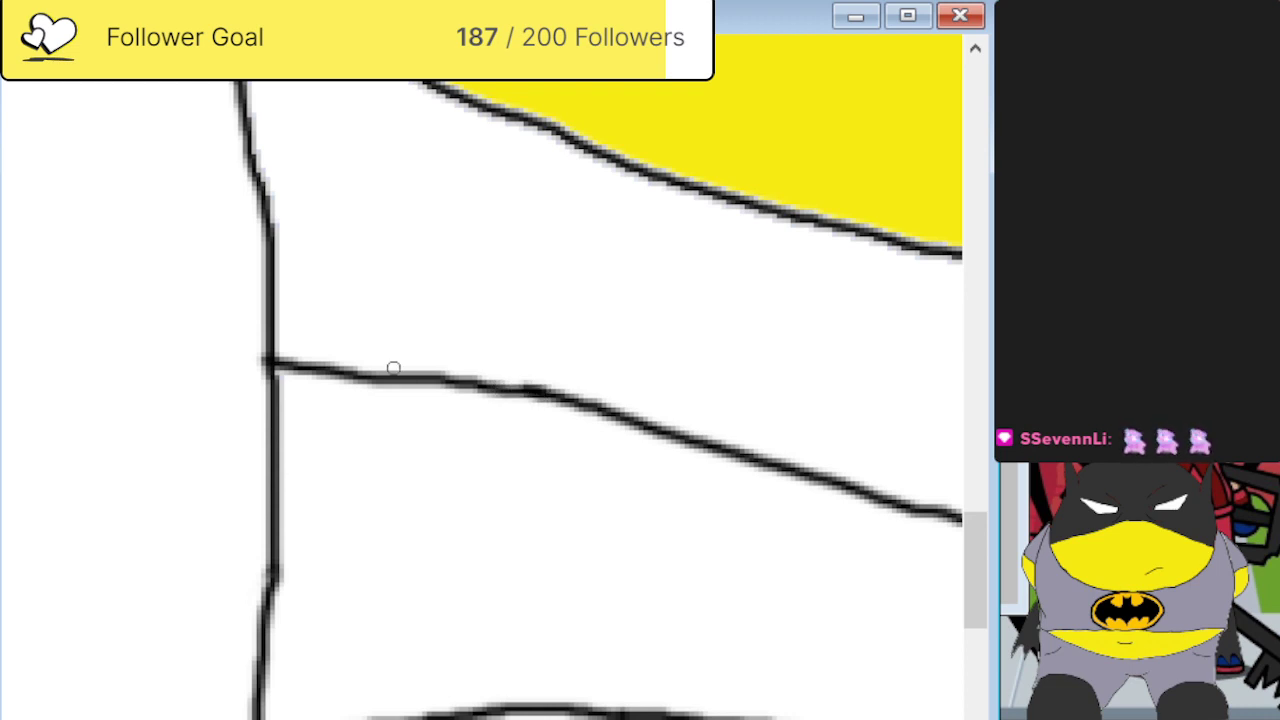
Select the crossed chest straps, the shorts area and both horns together with the Magic Wand.
scroll(395, 375, "down", 3)
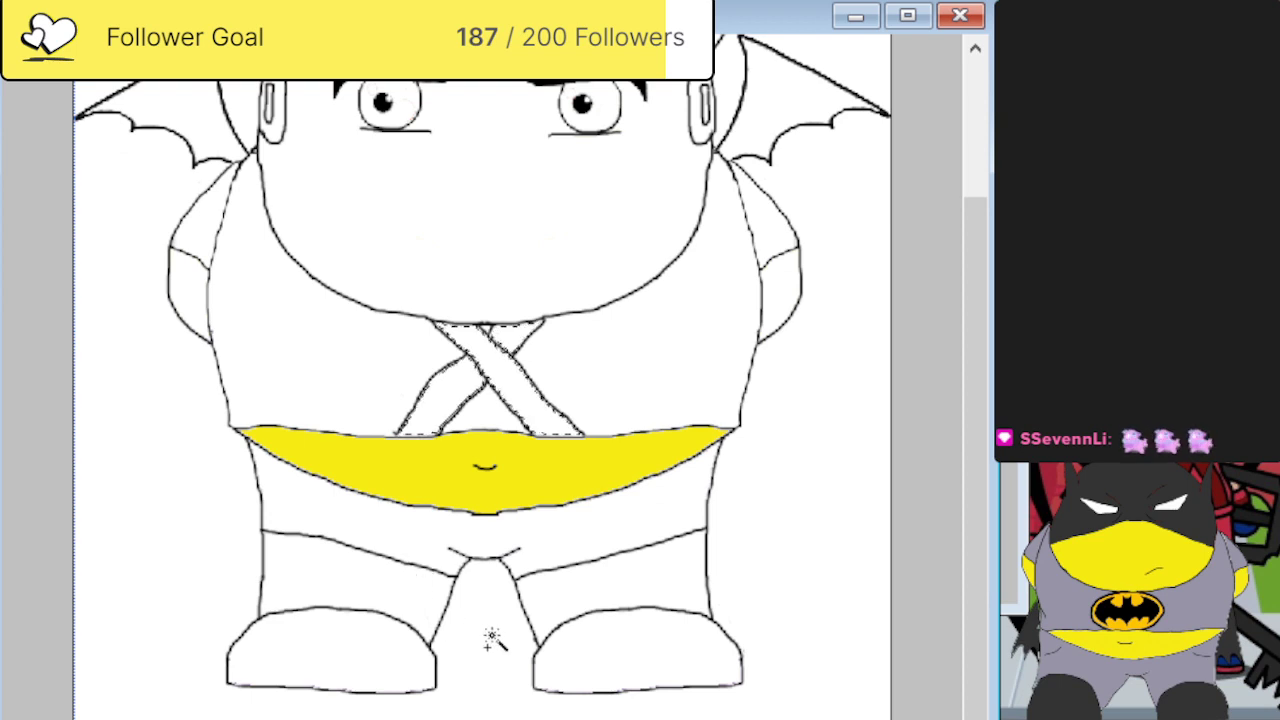
left_click(412, 539)
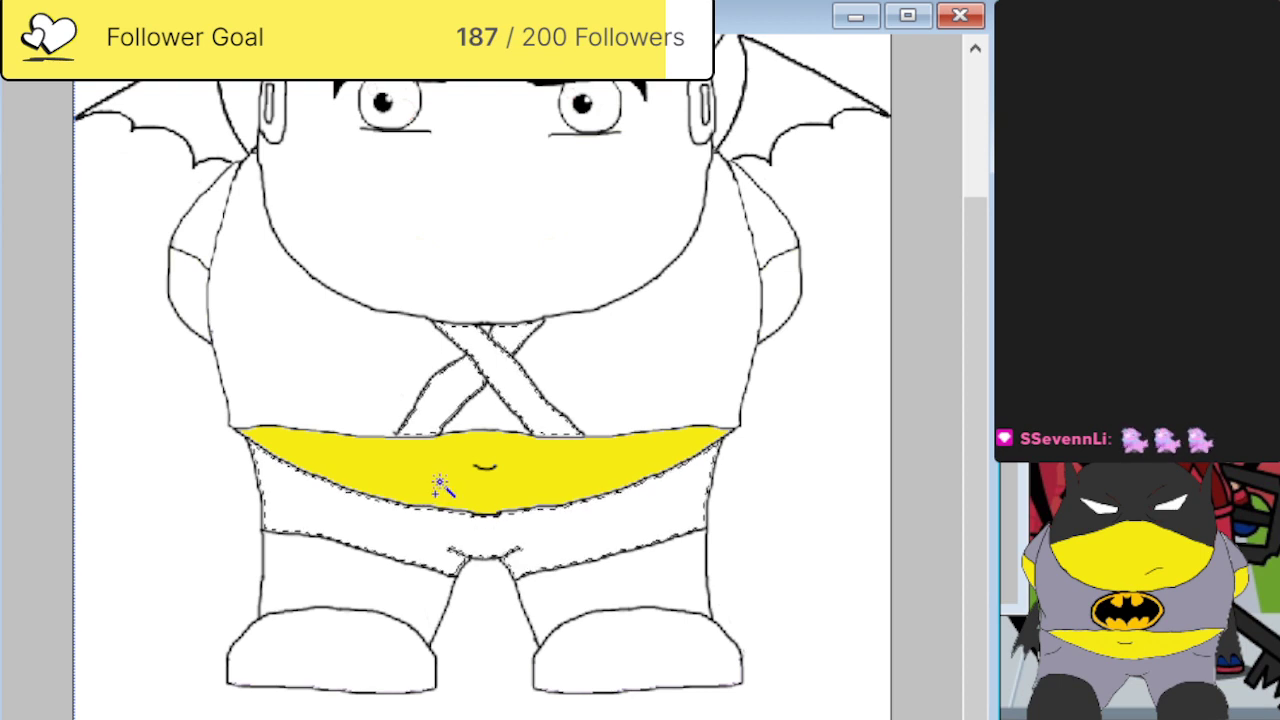
scroll(337, 423, "up", 3)
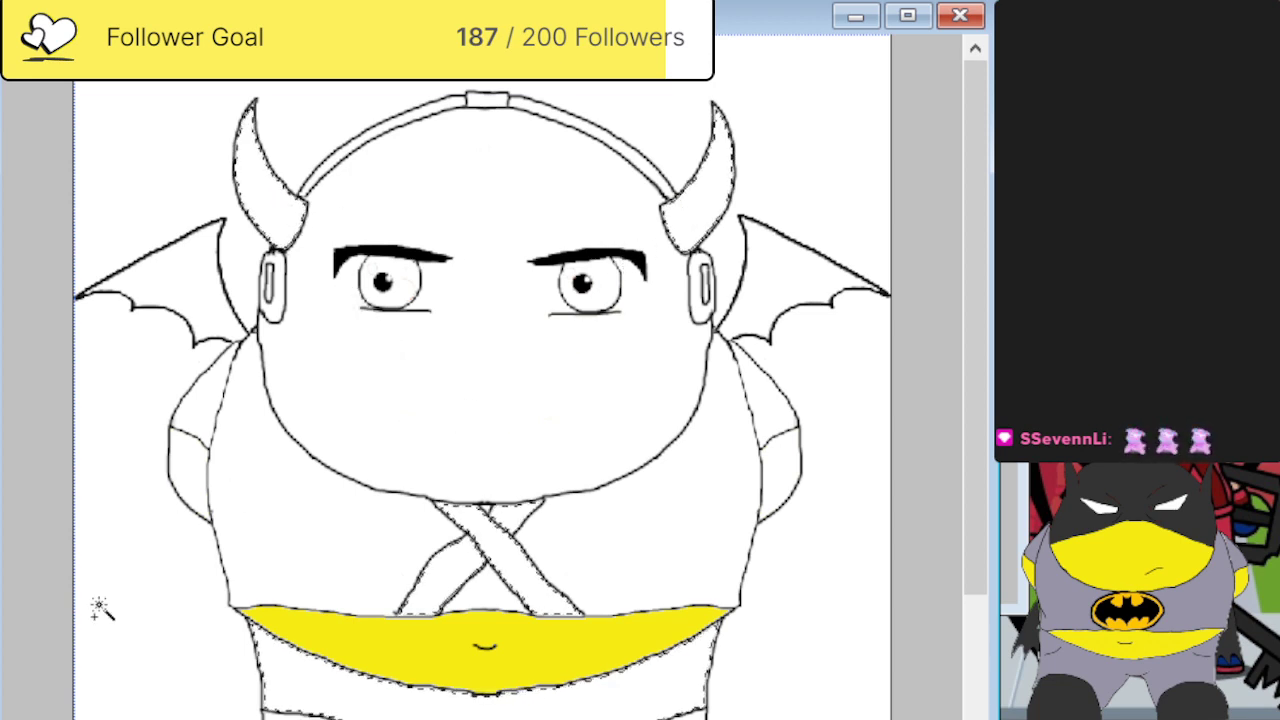
scroll(160, 580, "down", 3)
scroll(160, 580, "up", 3)
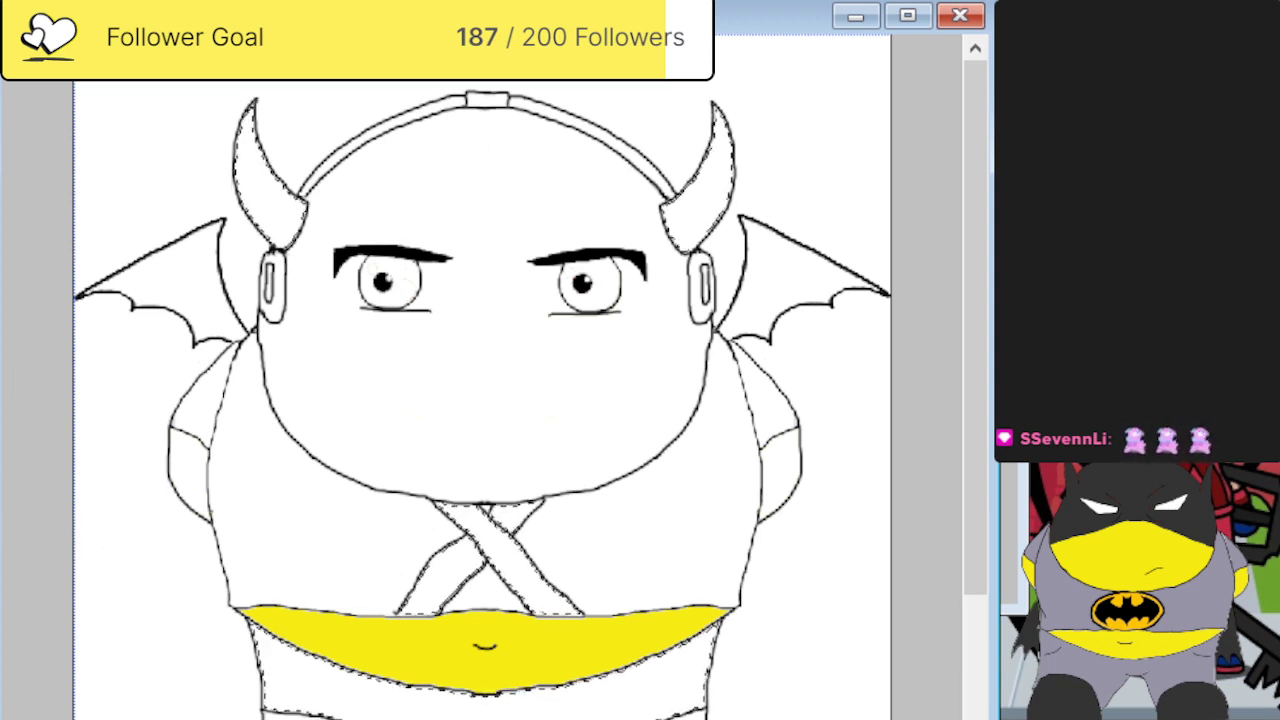
left_click_drag(794, 177, 728, 209)
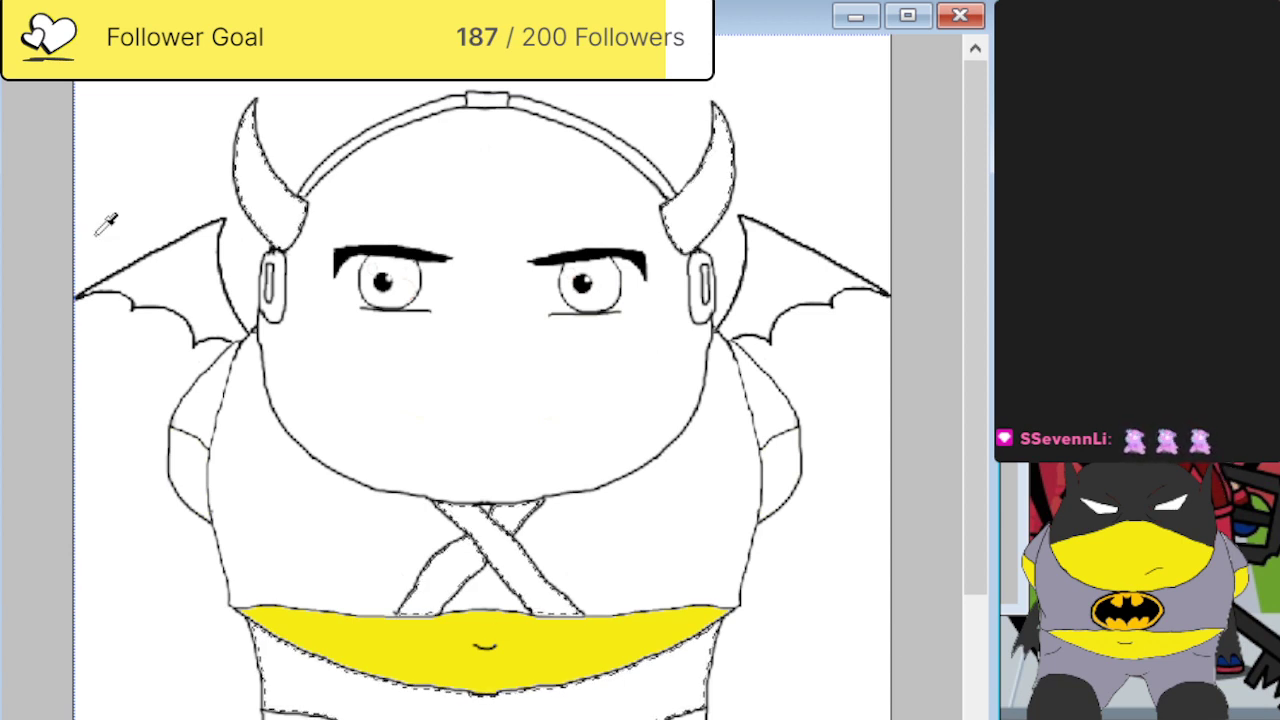
Paint the selected horns, crossed chest straps and shorts area dark red.
left_click(262, 160)
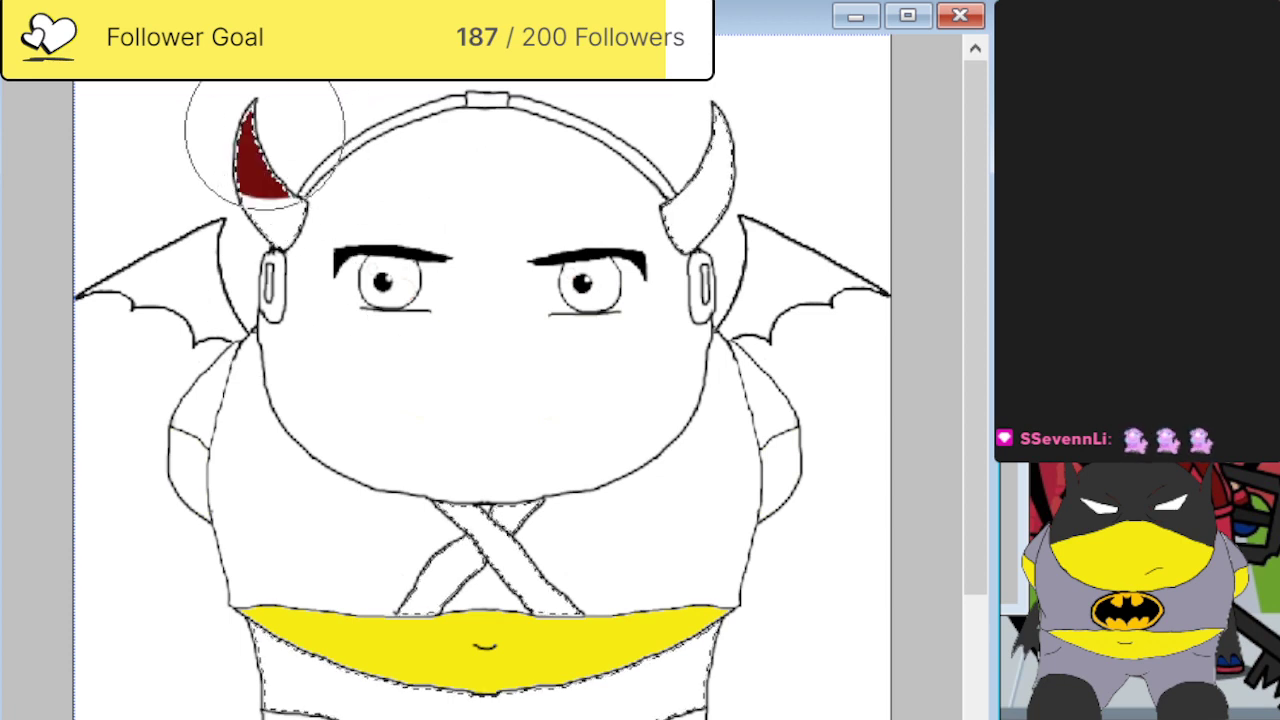
left_click(695, 175)
left_click(470, 545)
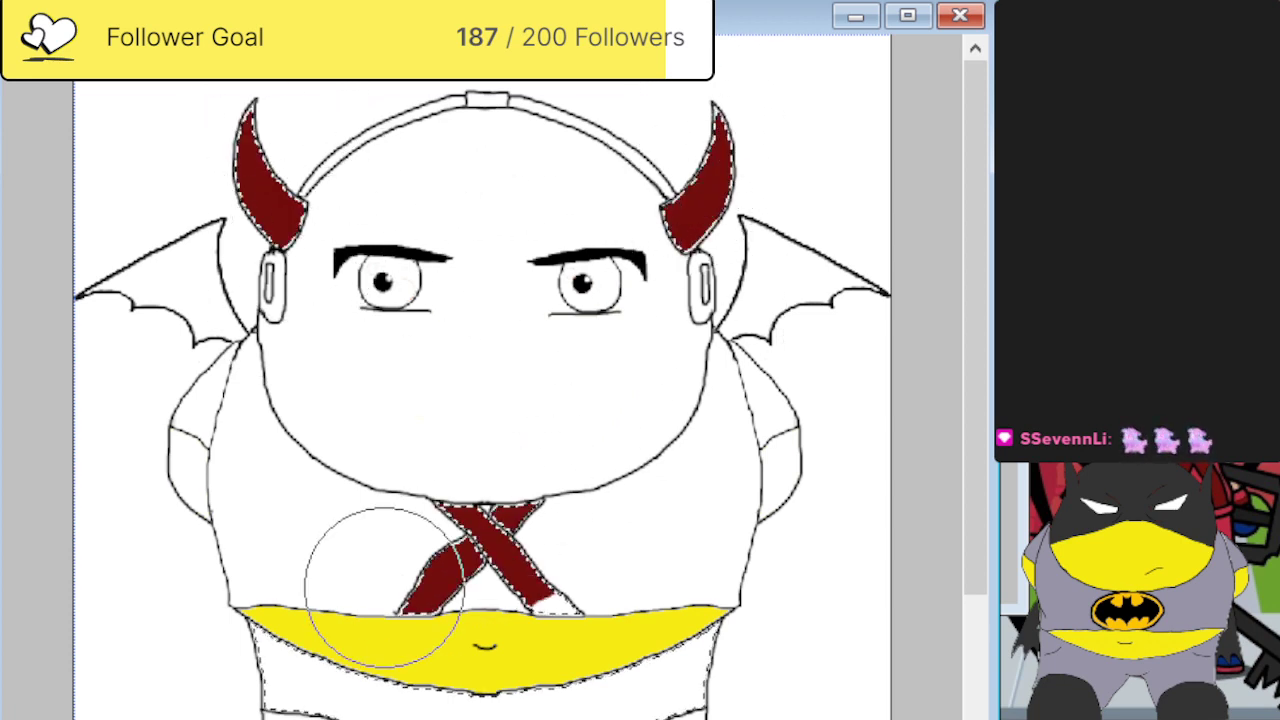
left_click(620, 665)
left_click(400, 685)
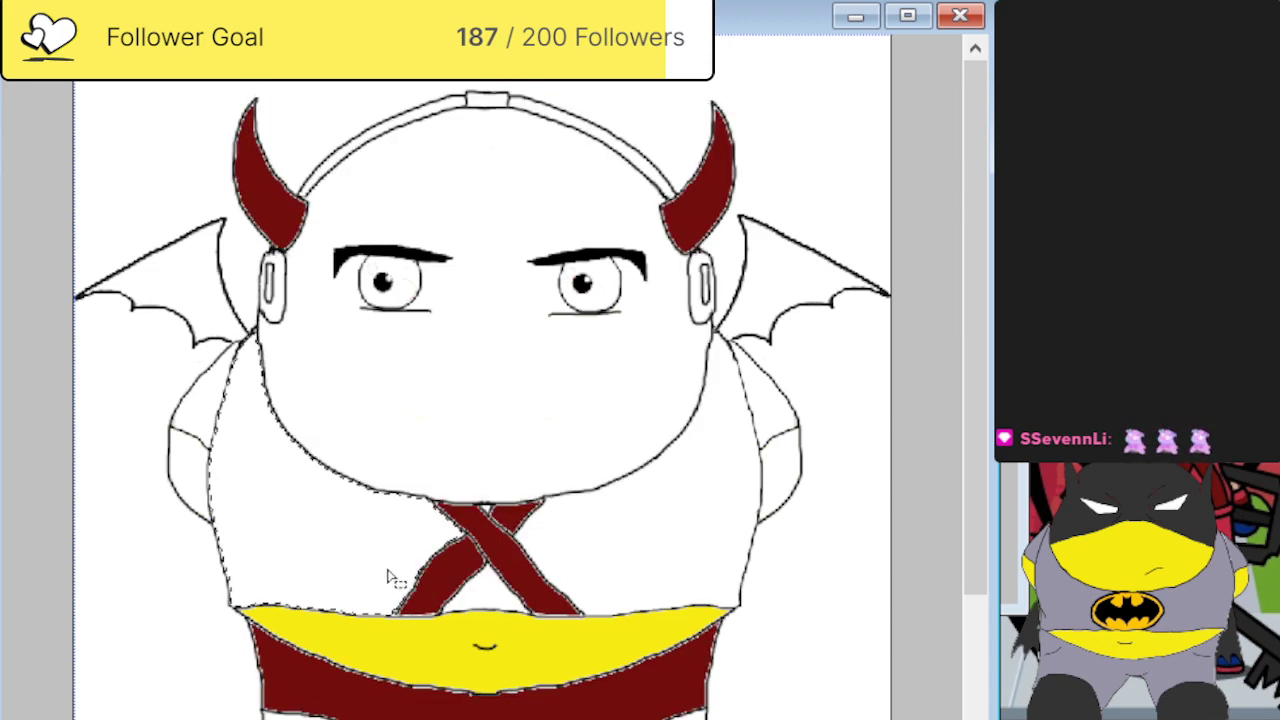
key("s")
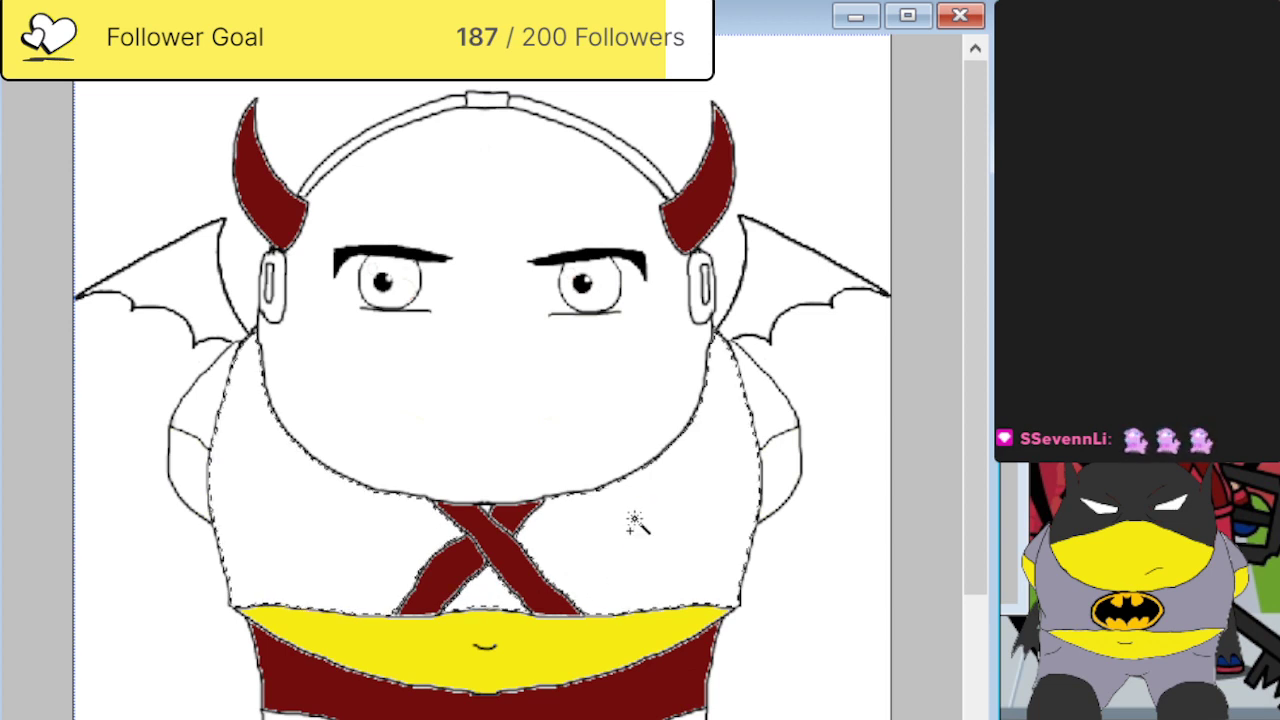
left_click(770, 410, "ctrl")
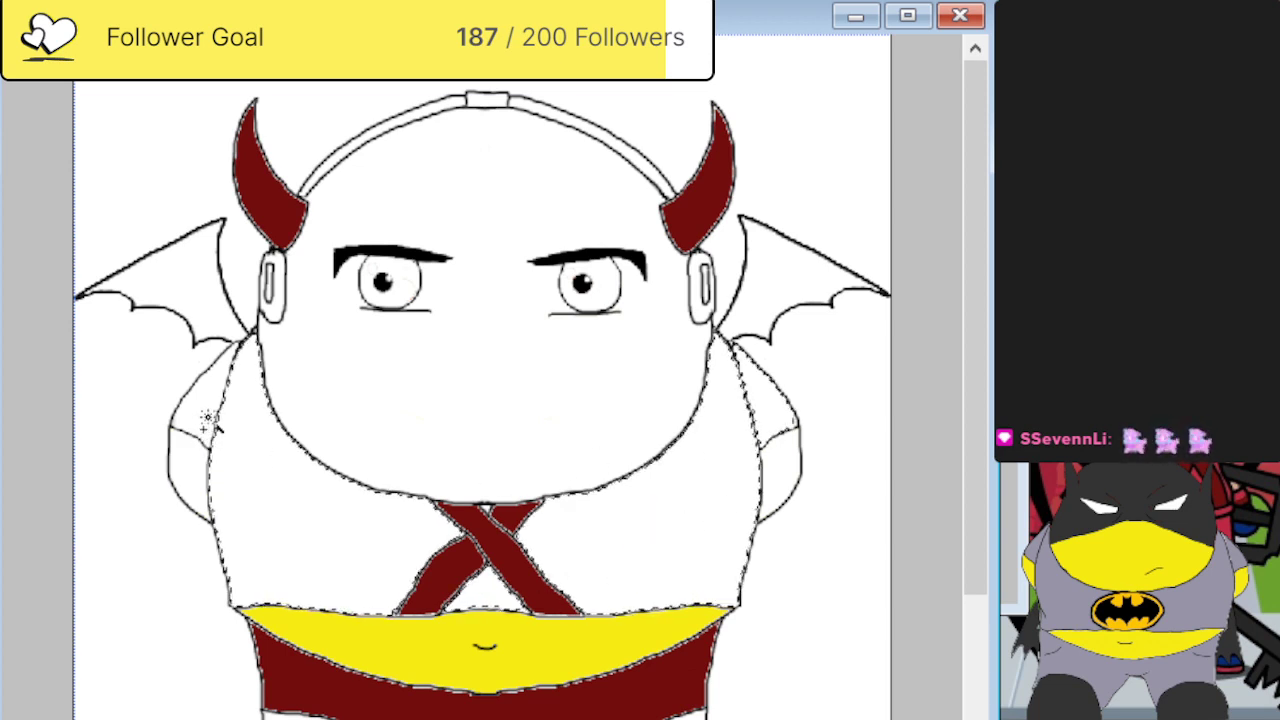
left_click(205, 420, "ctrl")
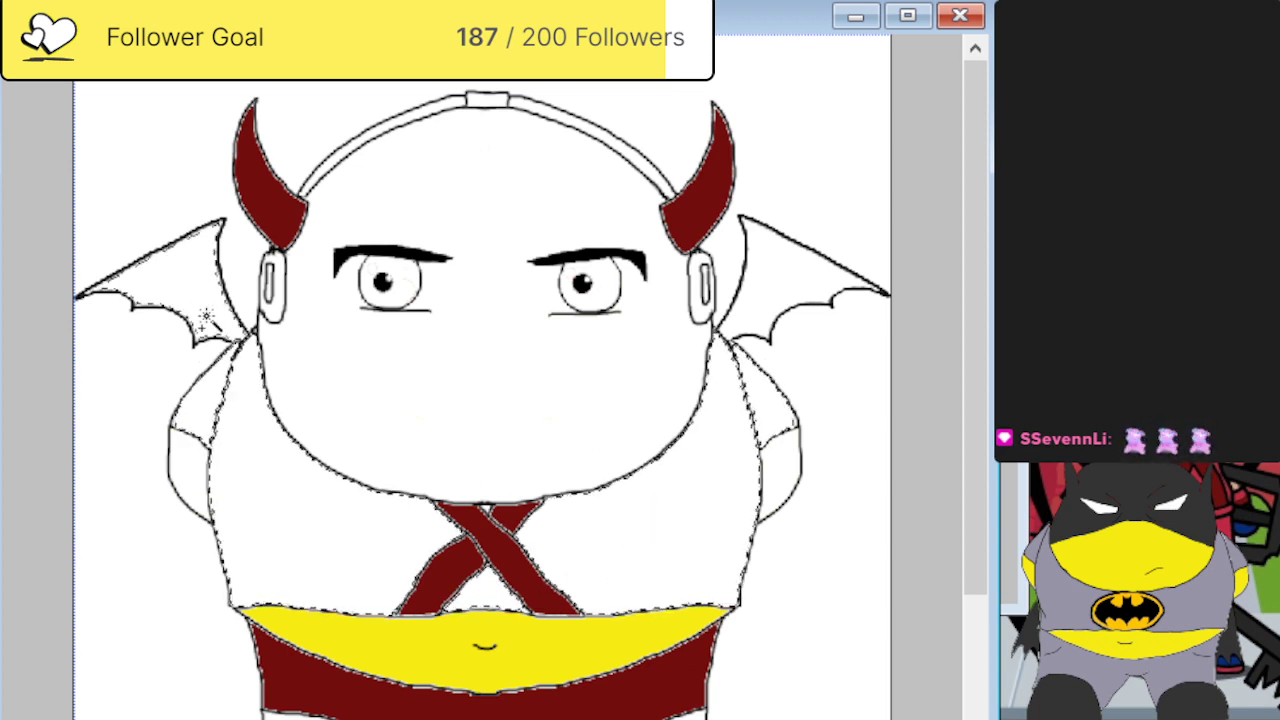
left_click(780, 282, "ctrl")
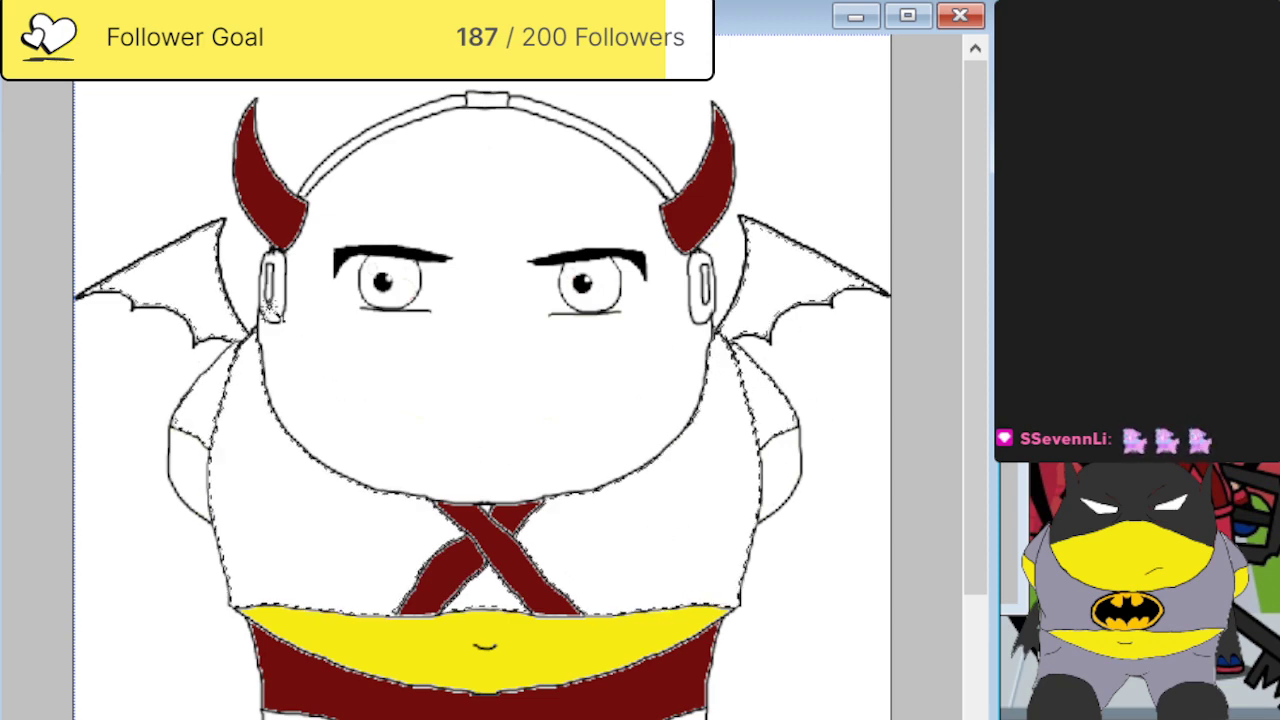
left_click(270, 296, "ctrl")
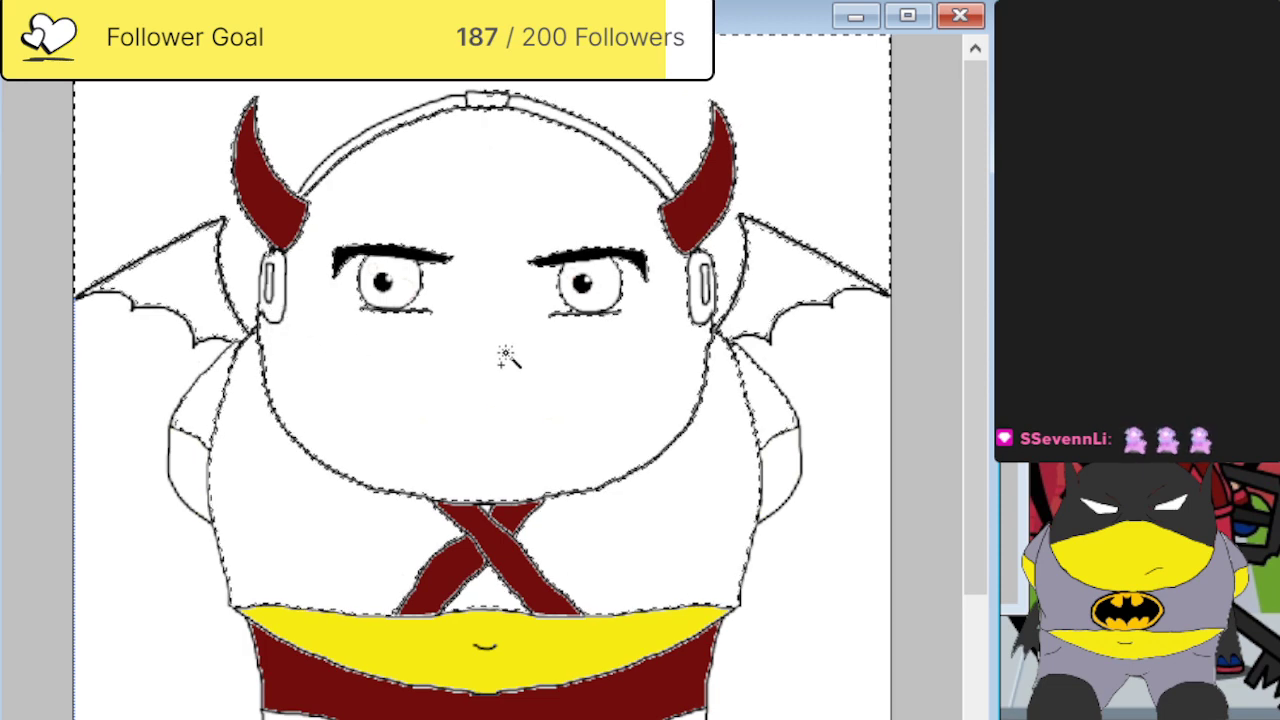
key("ctrl+d")
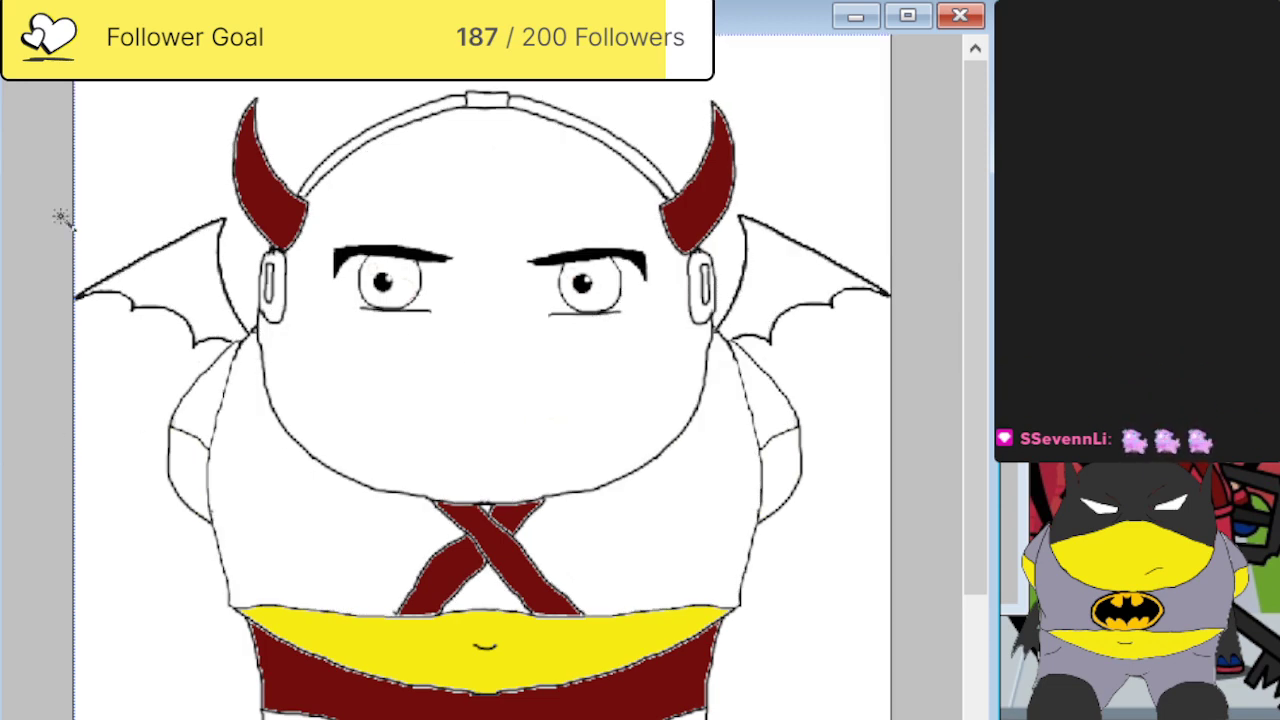
Remove the white background, and paint the torso, upper sleeves, wings, headphone band and ear cups crimson red within a Magic Wand selection.
key("Delete")
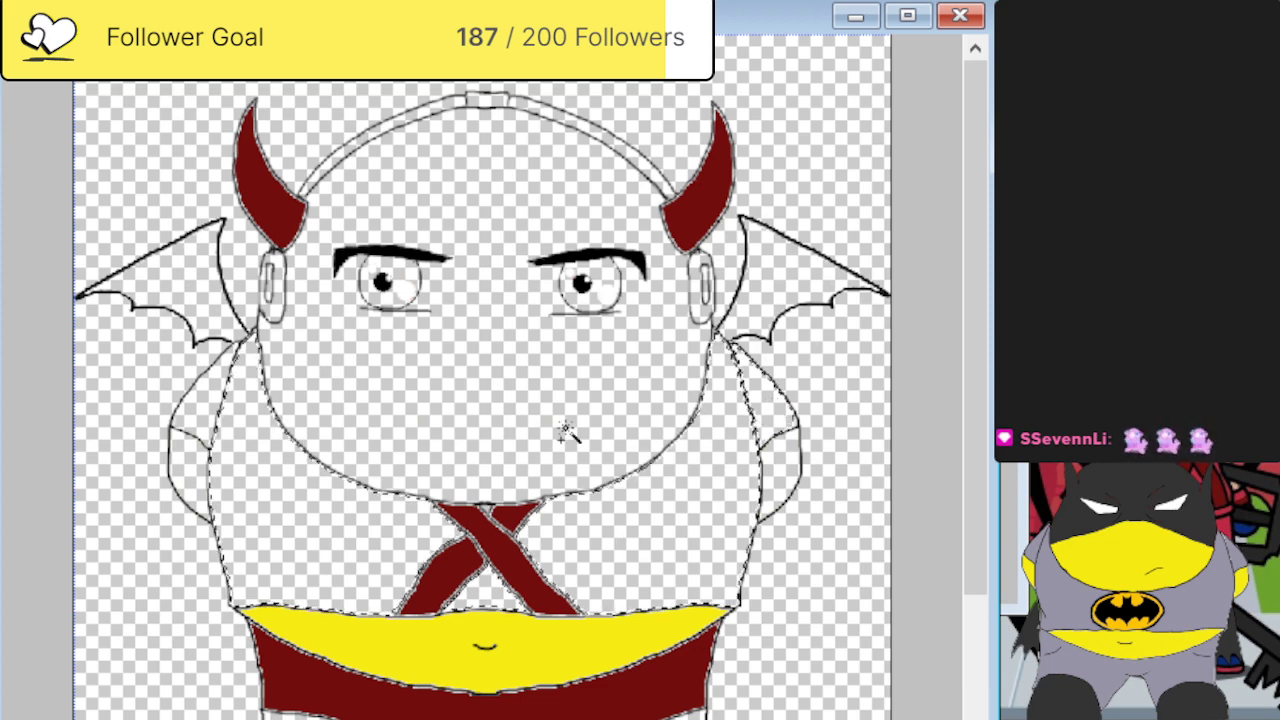
left_click(190, 300, "ctrl")
left_click(800, 265, "ctrl")
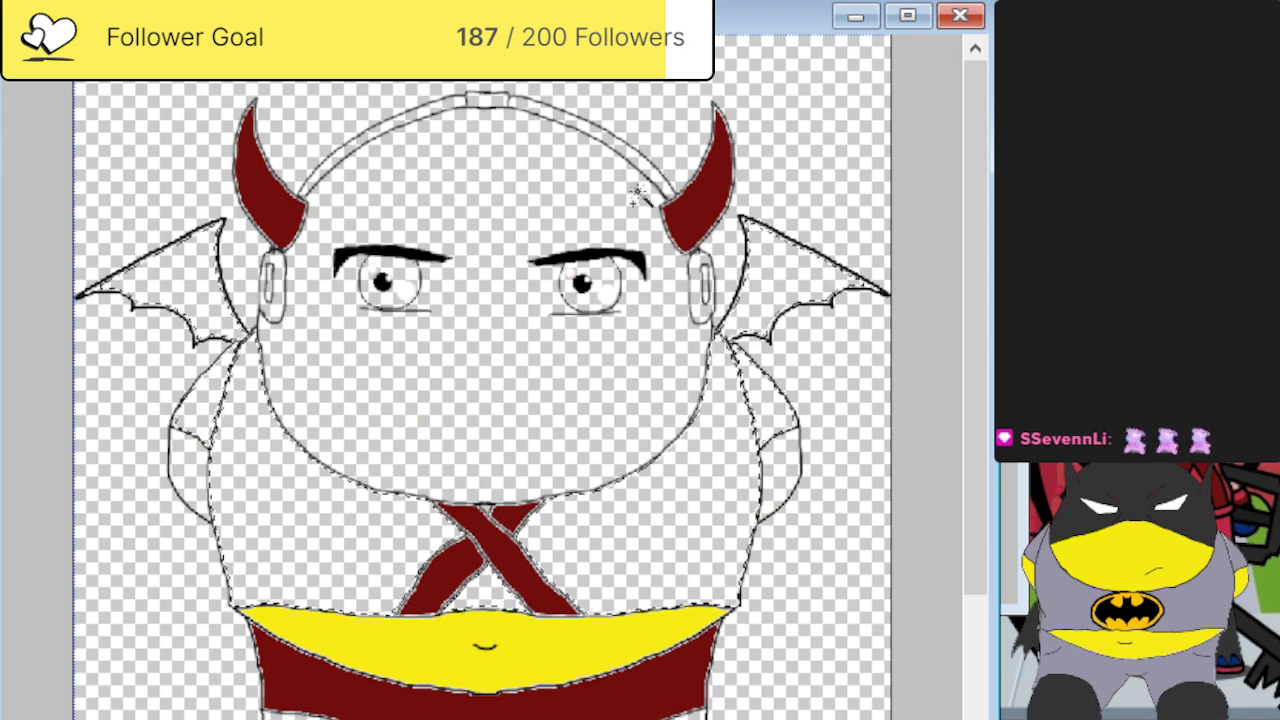
left_click(523, 116, "ctrl")
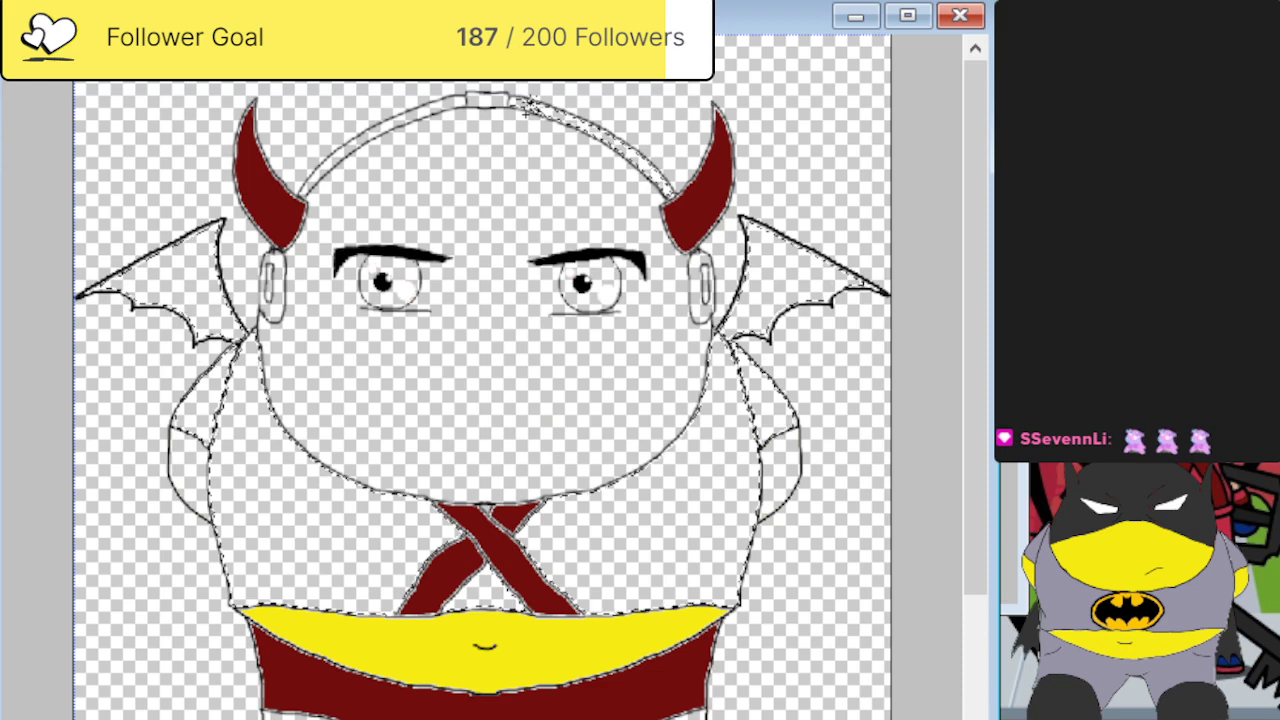
left_click(448, 112, "ctrl")
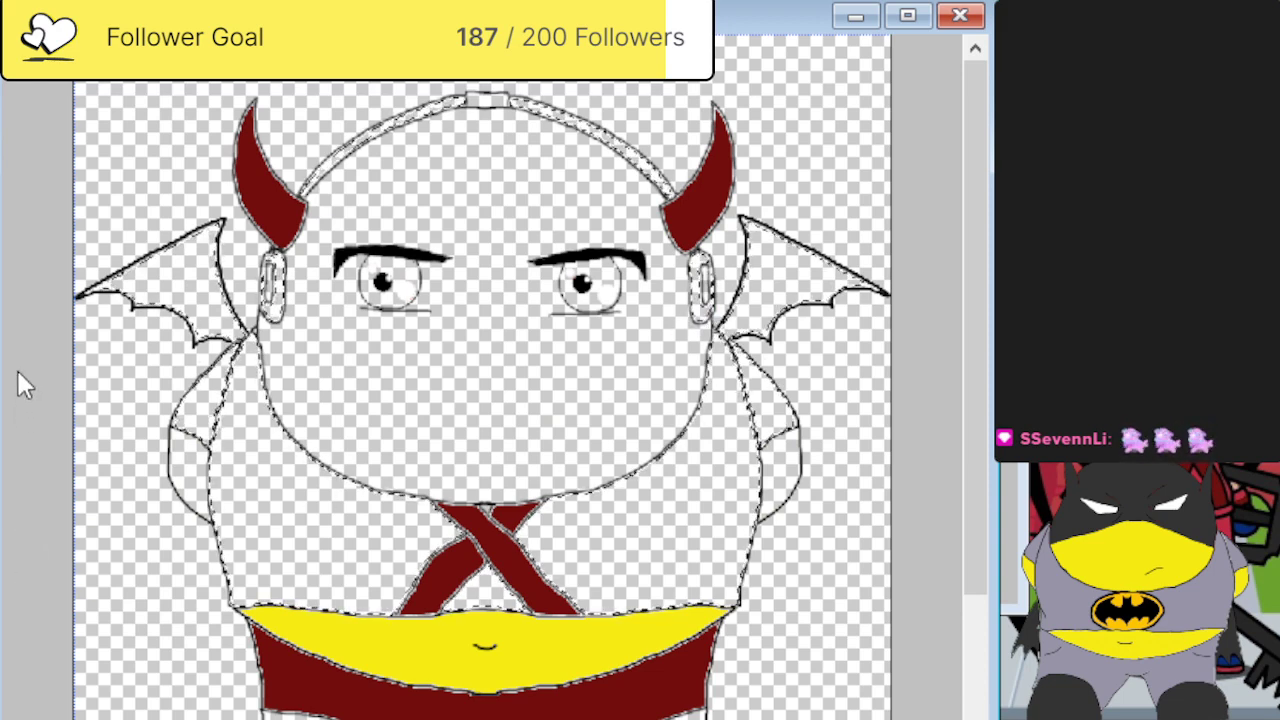
mouse_move(382, 146)
left_mouse_down()
mouse_move(449, 135)
mouse_move(310, 200)
mouse_move(600, 114)
mouse_move(628, 241)
left_mouse_up()
mouse_move(215, 255)
left_mouse_down()
mouse_move(190, 296)
mouse_move(129, 314)
mouse_move(271, 509)
mouse_move(423, 509)
mouse_move(397, 572)
mouse_move(709, 357)
mouse_move(749, 514)
mouse_move(690, 540)
mouse_move(712, 262)
mouse_move(844, 304)
left_mouse_up()
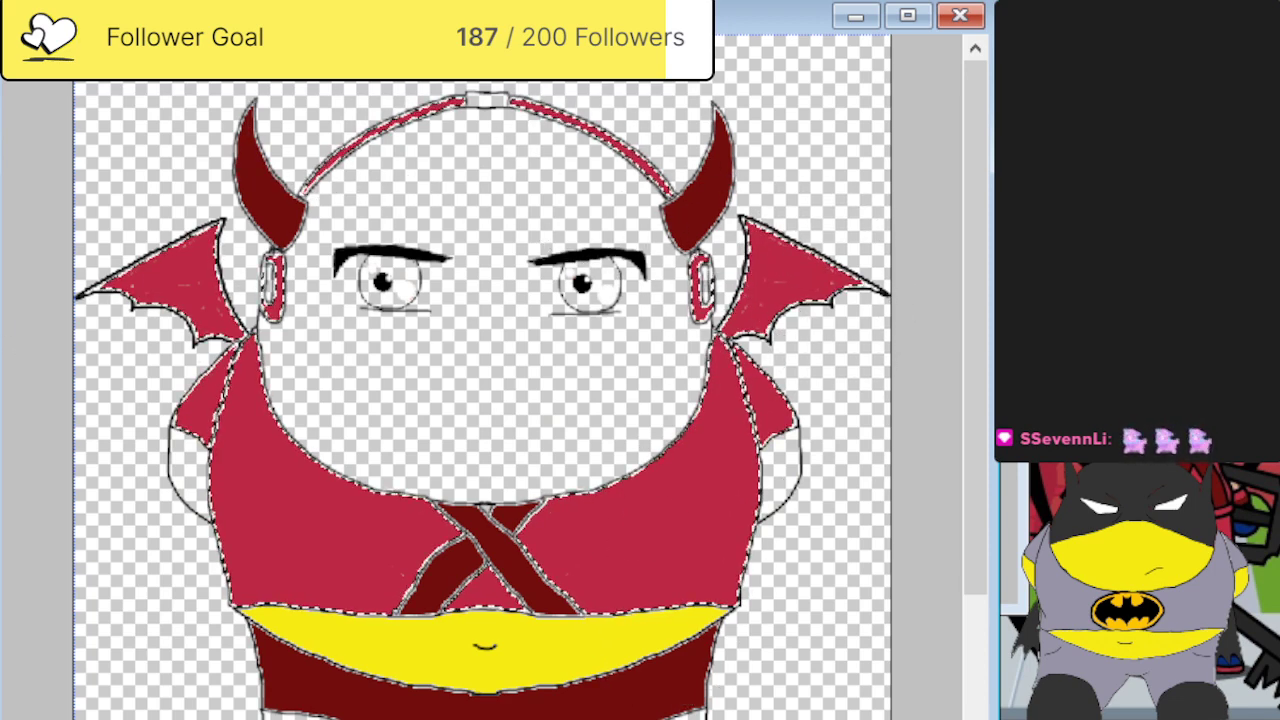
Draw two diagonal lines across the face, one between the eyebrows and one sloping down across the left cheek below the eye.
key("ctrl+plus")
key("ctrl+plus")
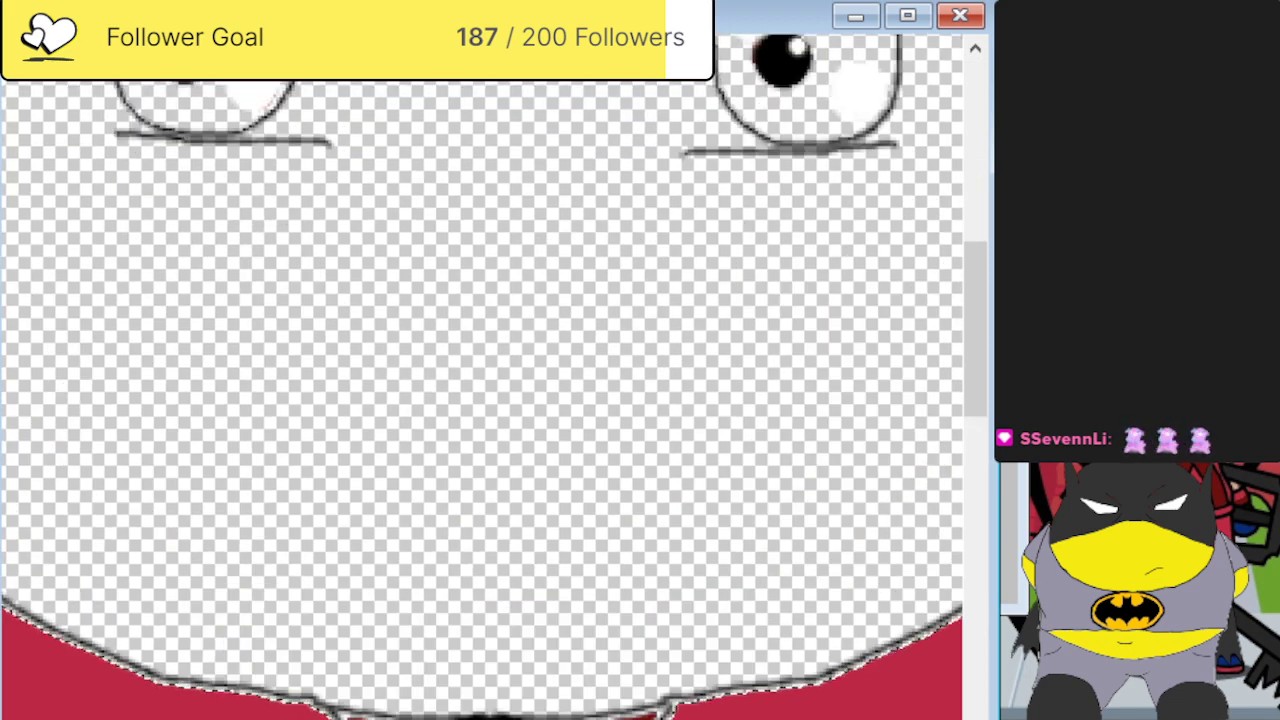
scroll(480, 360, "up", 5)
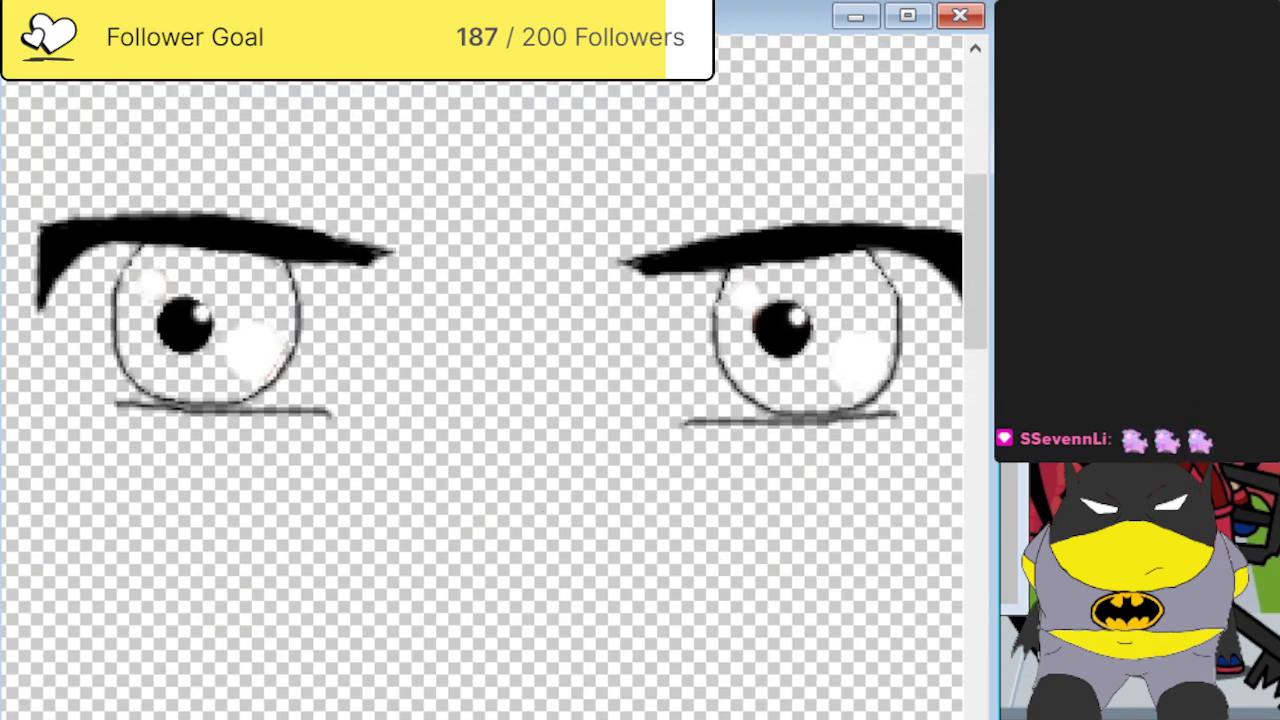
scroll(480, 400, "left", 5)
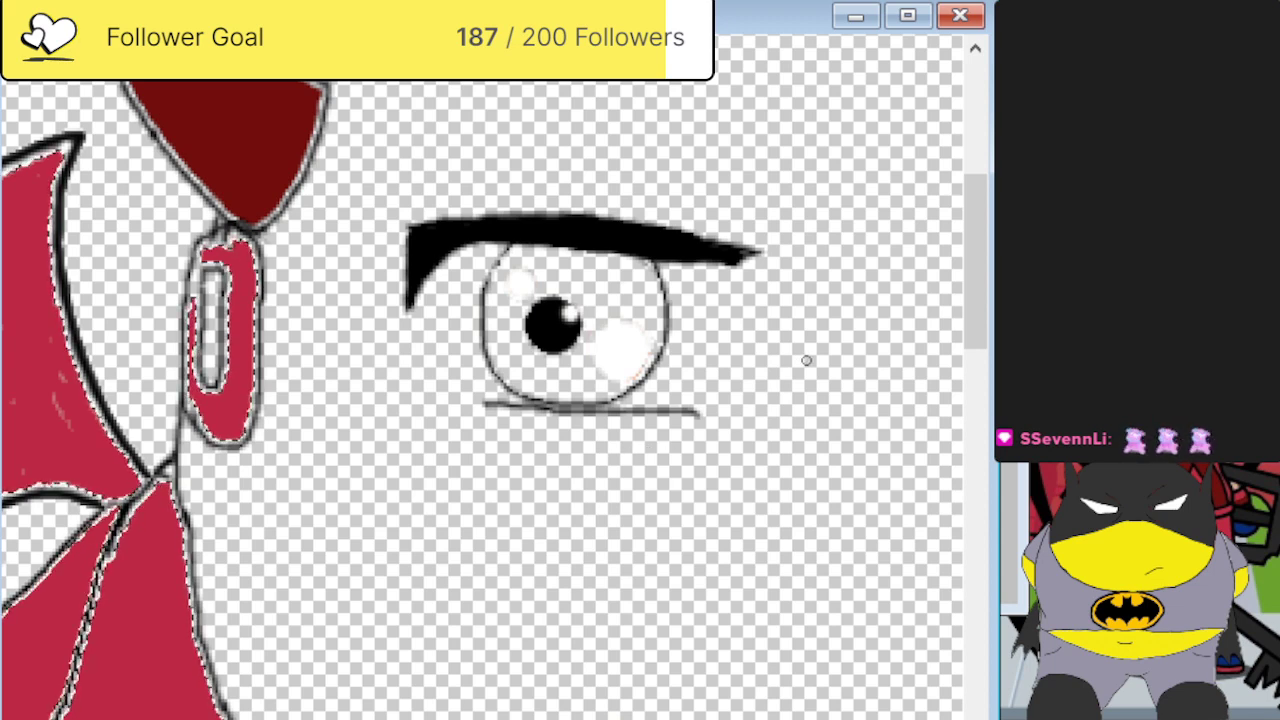
scroll(647, 454, "up", 1)
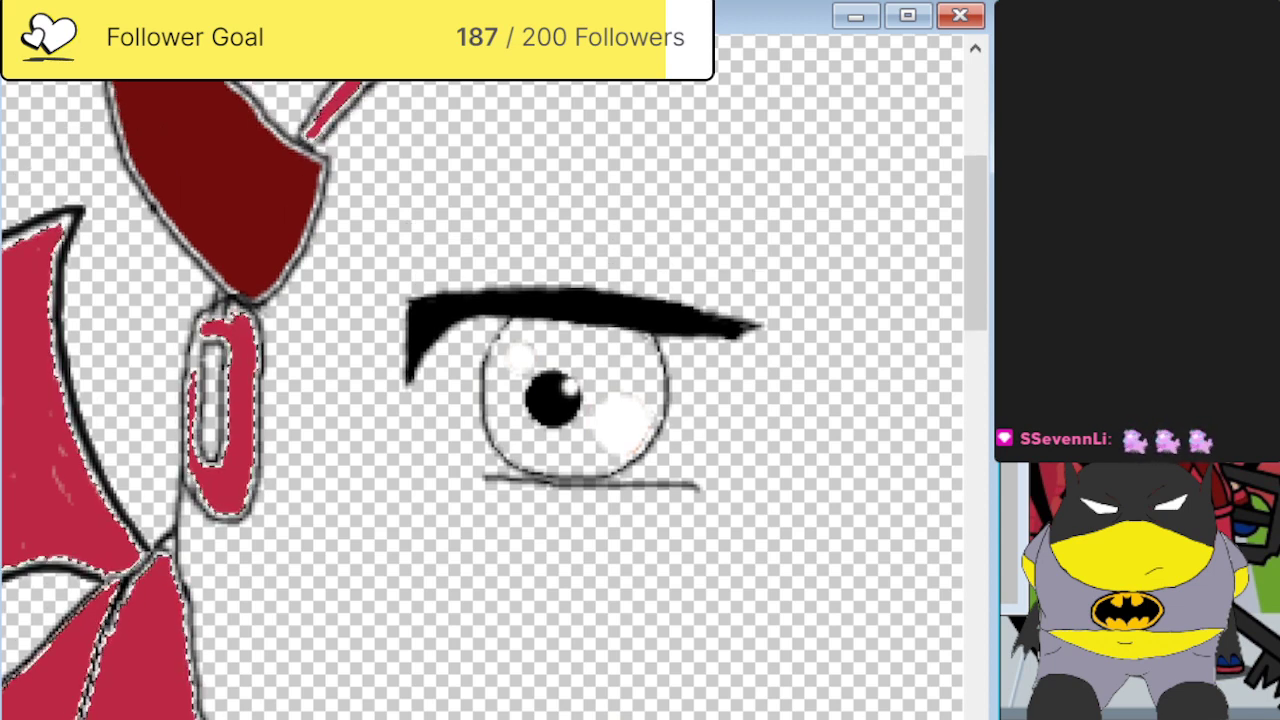
scroll(759, 328, "right", 3)
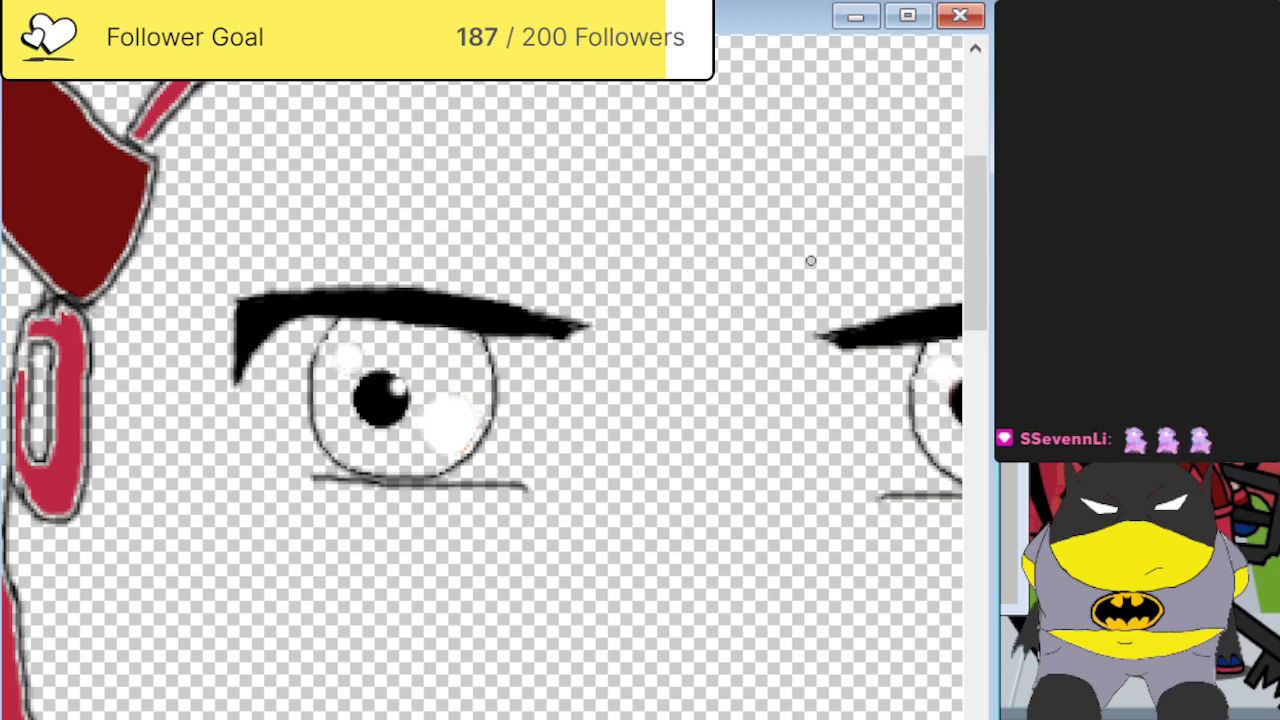
mouse_move(806, 263)
left_mouse_down()
mouse_move(613, 402)
mouse_move(588, 436)
left_mouse_up()
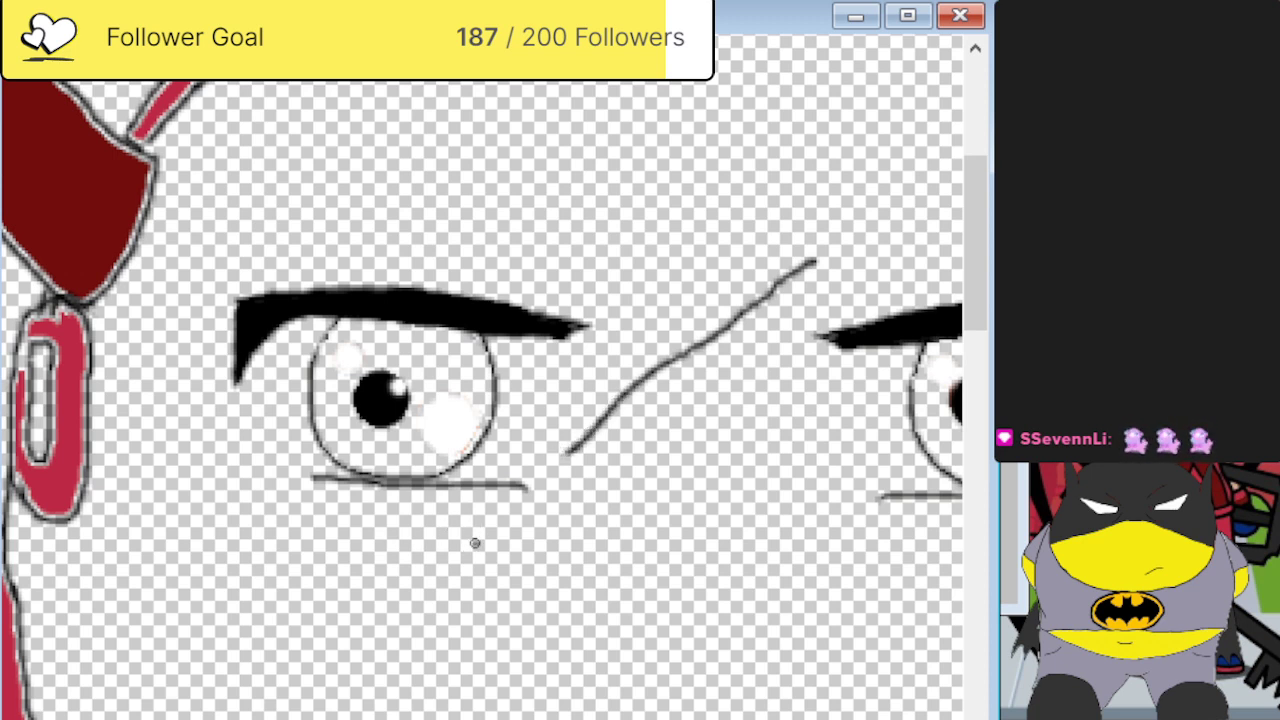
left_click_drag(475, 543, 275, 718)
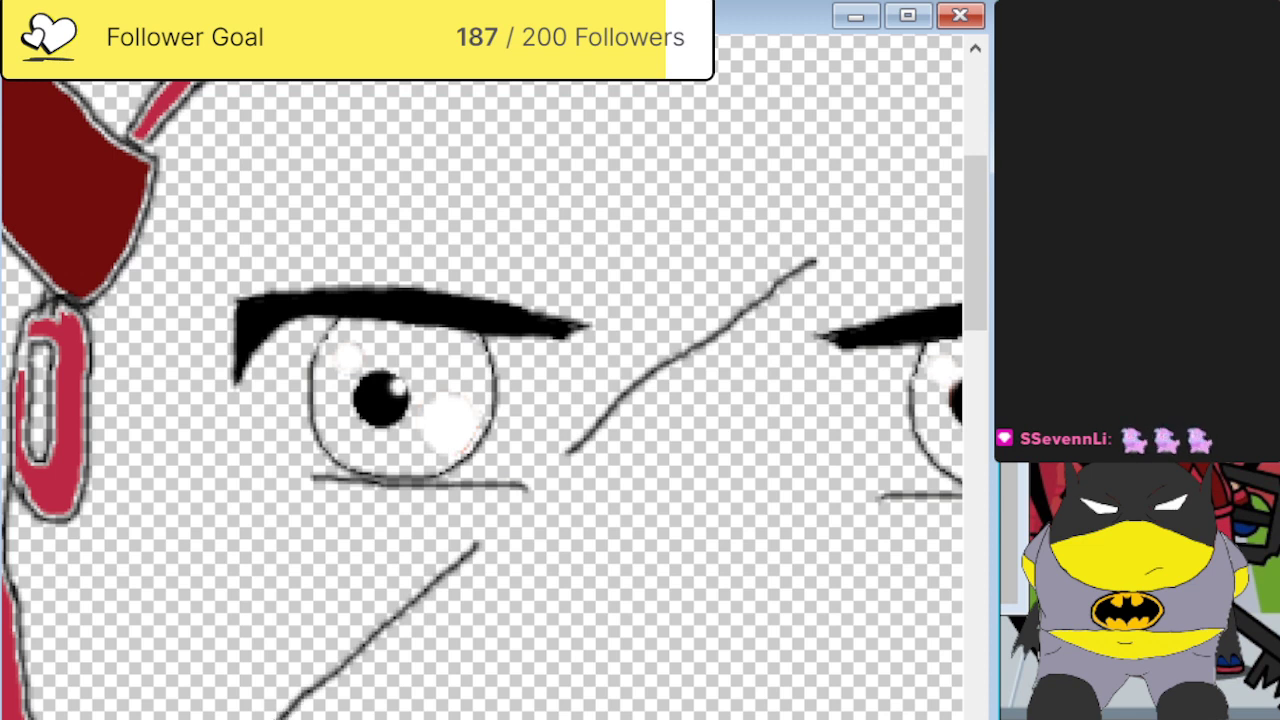
Close the two diagonal lines into narrow pointed shapes, one on the left cheek and one between the eyebrows.
scroll(186, 689, "down", 5)
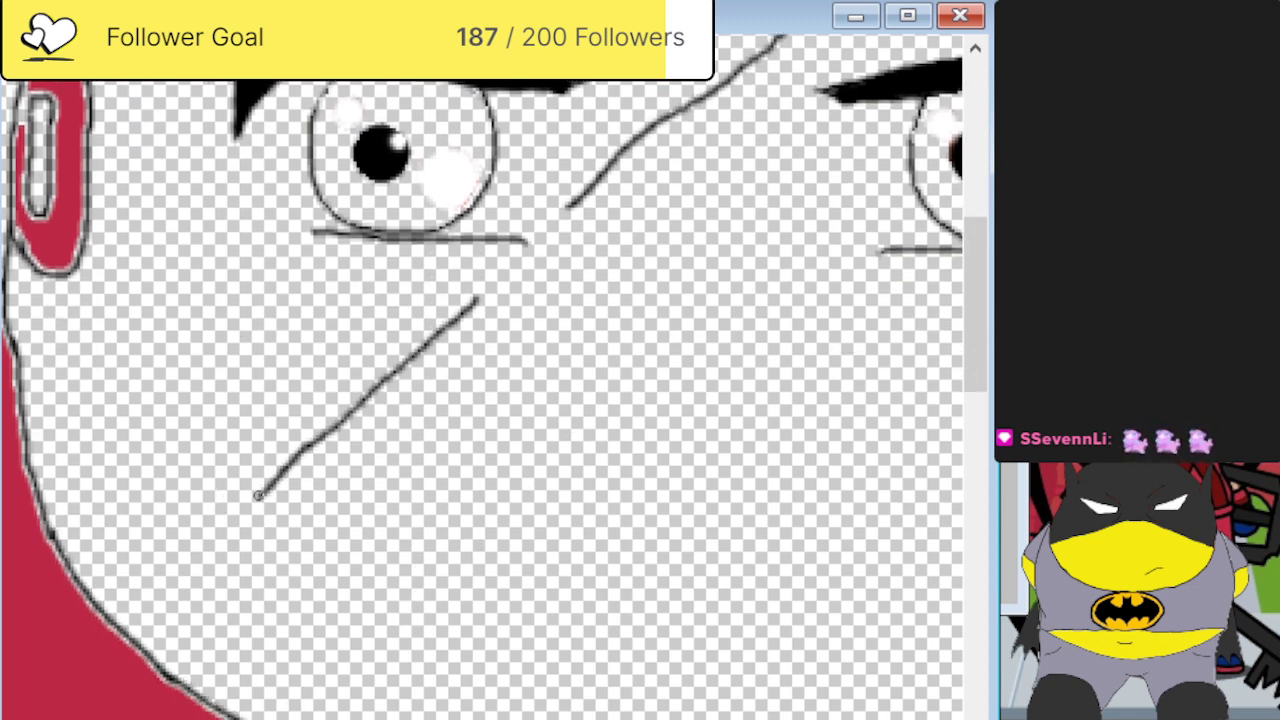
mouse_move(258, 495)
left_mouse_down()
mouse_move(316, 382)
mouse_move(422, 280)
left_mouse_up()
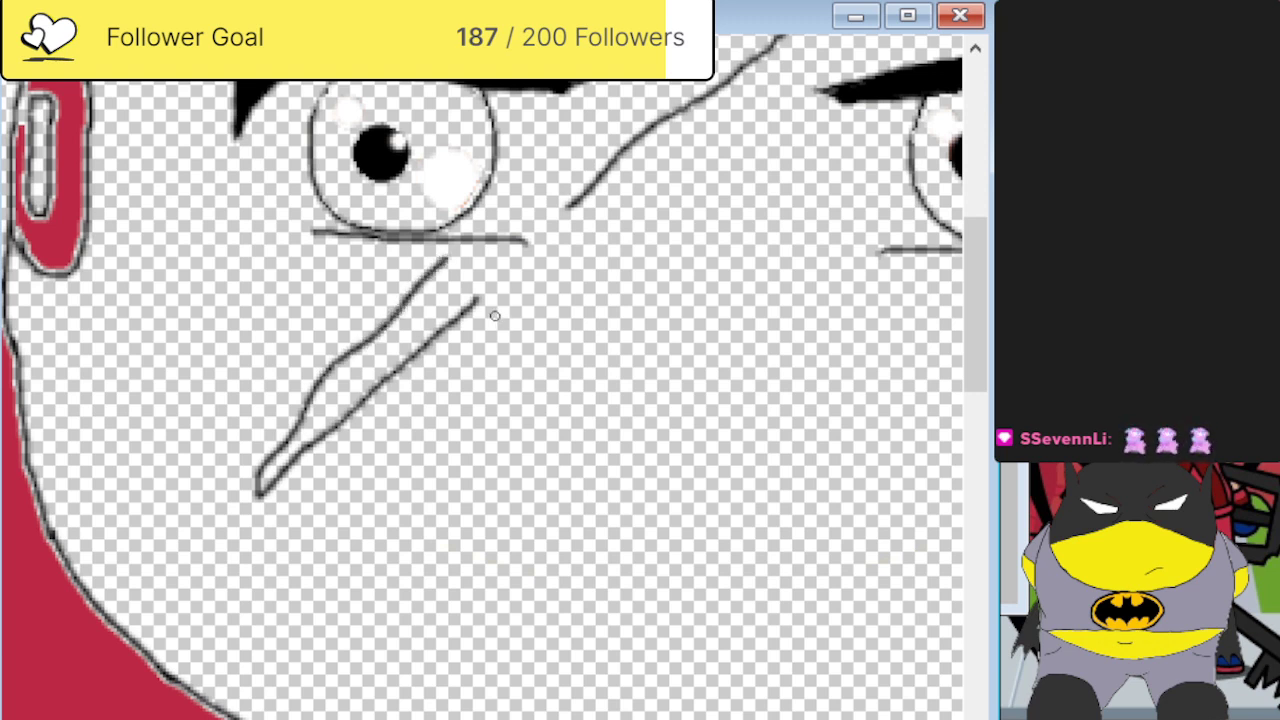
mouse_move(482, 298)
left_mouse_down()
mouse_move(509, 273)
mouse_move(503, 258)
left_mouse_up()
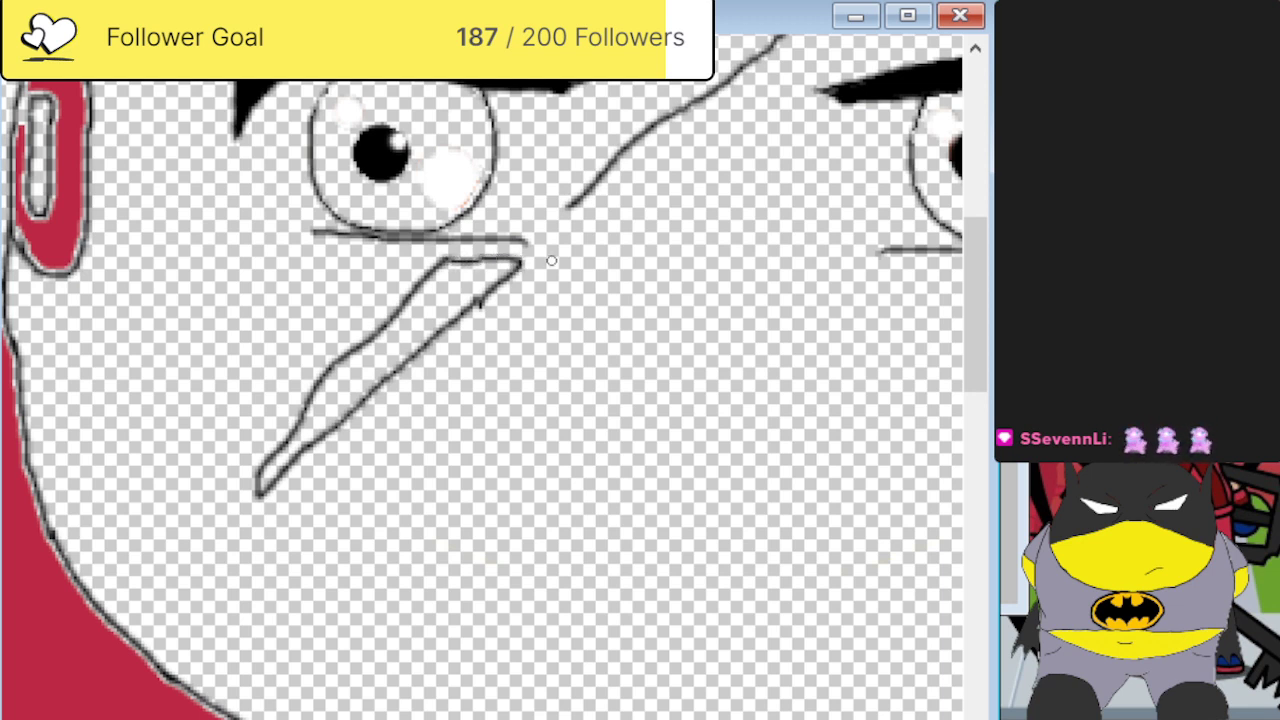
scroll(551, 260, "up", 3)
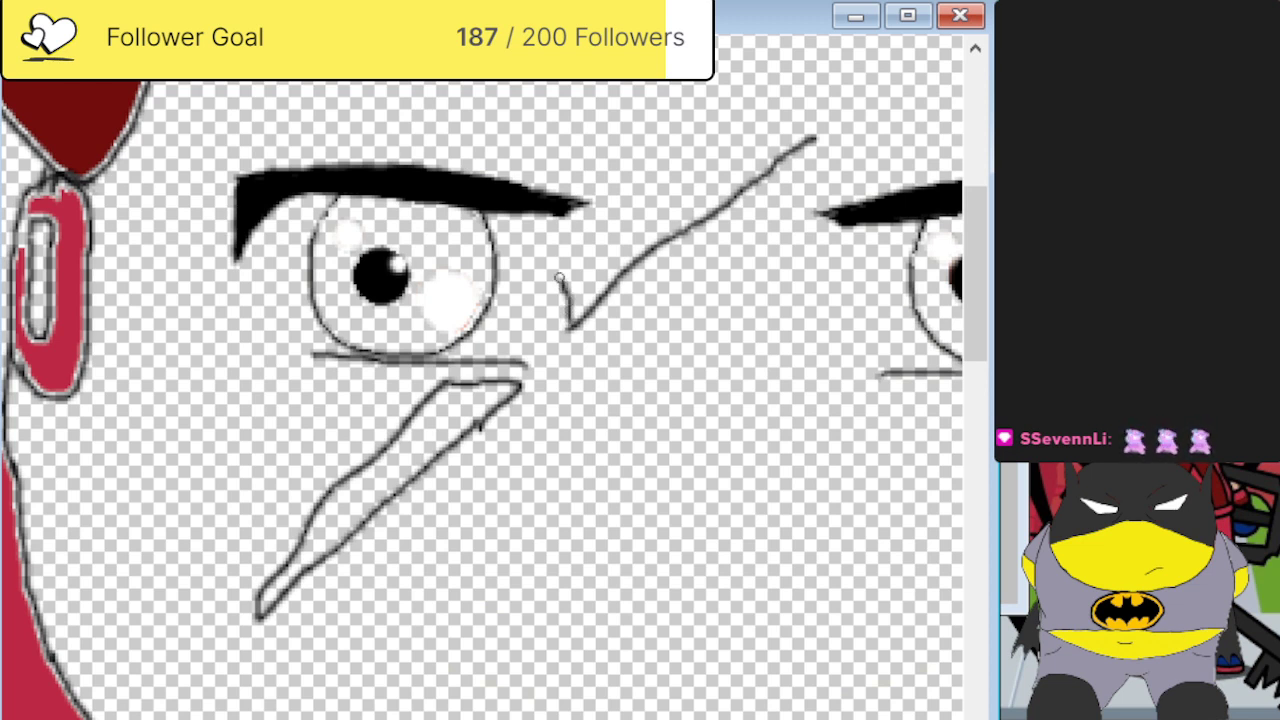
mouse_move(558, 268)
left_mouse_down()
mouse_move(570, 243)
mouse_move(676, 175)
mouse_move(830, 132)
left_mouse_up()
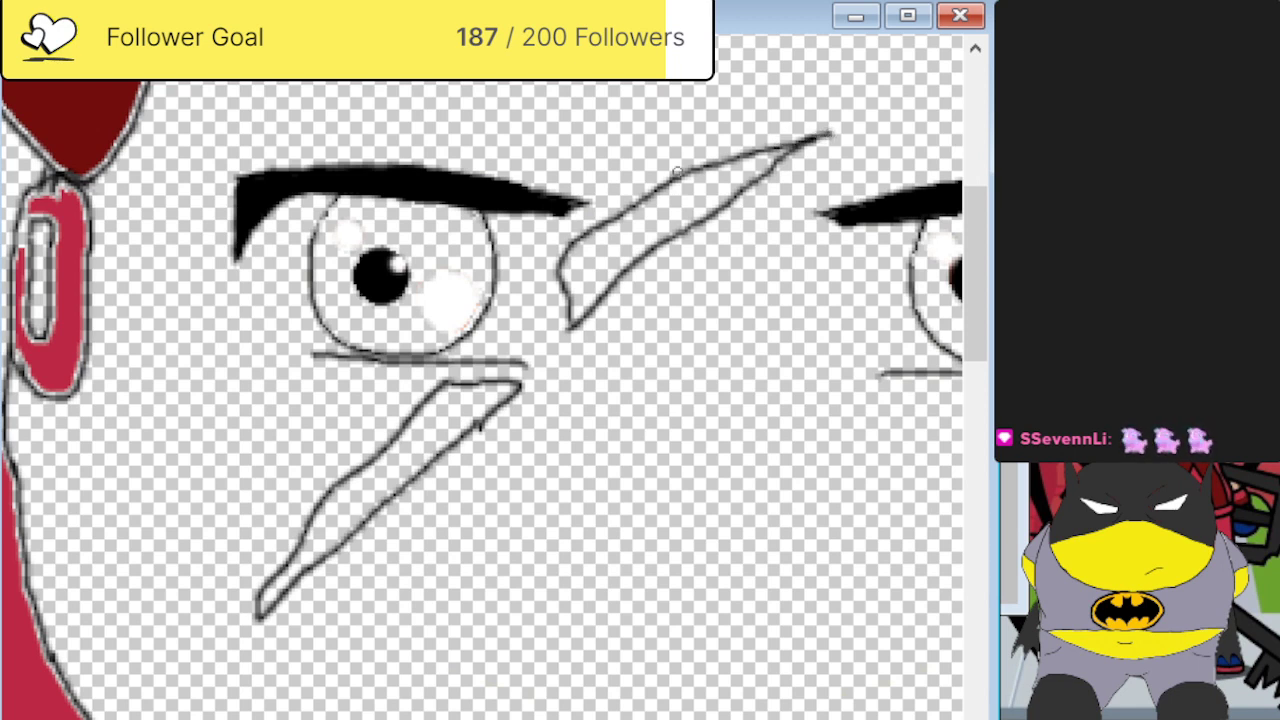
Erase the facing ends of the two pointed shapes and connect their edges into one long diagonal stripe beside the left eye.
scroll(676, 172, "left", 3)
scroll(604, 572, "up", 5)
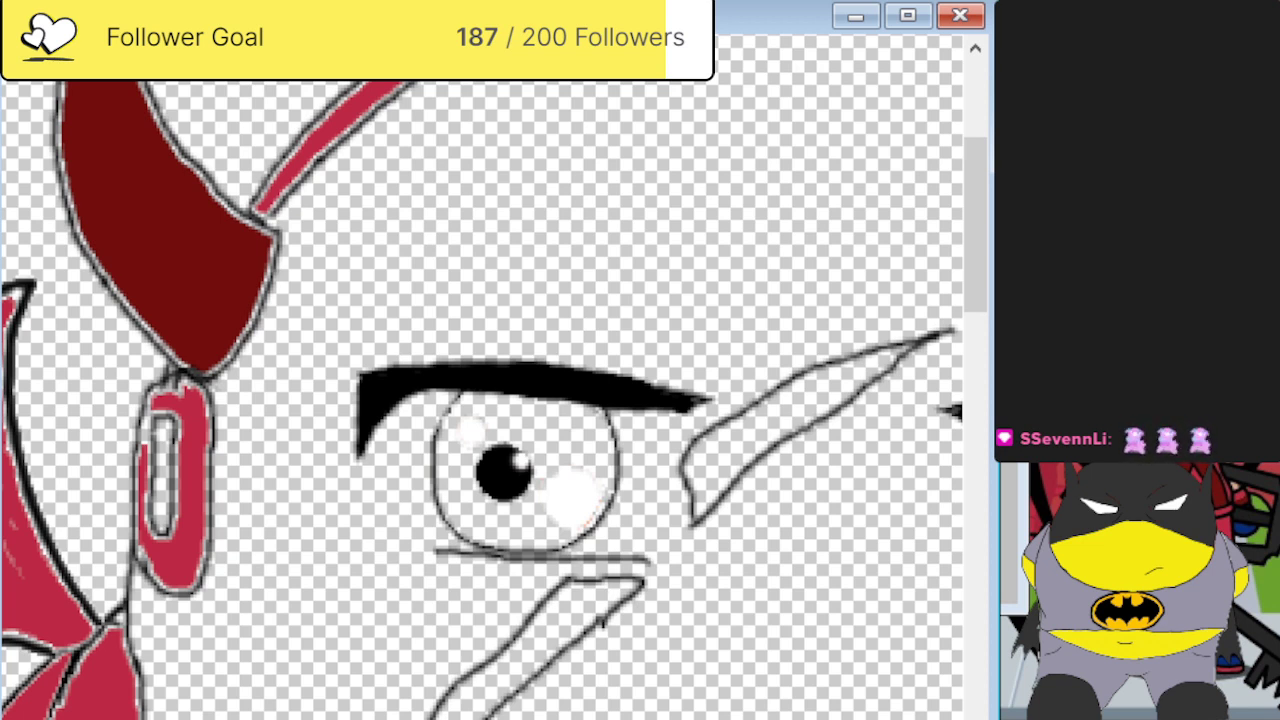
mouse_move(692, 498)
left_mouse_down()
mouse_move(684, 472)
mouse_move(678, 512)
mouse_move(649, 530)
mouse_move(622, 578)
mouse_move(632, 567)
mouse_move(580, 591)
mouse_move(616, 549)
left_mouse_up()
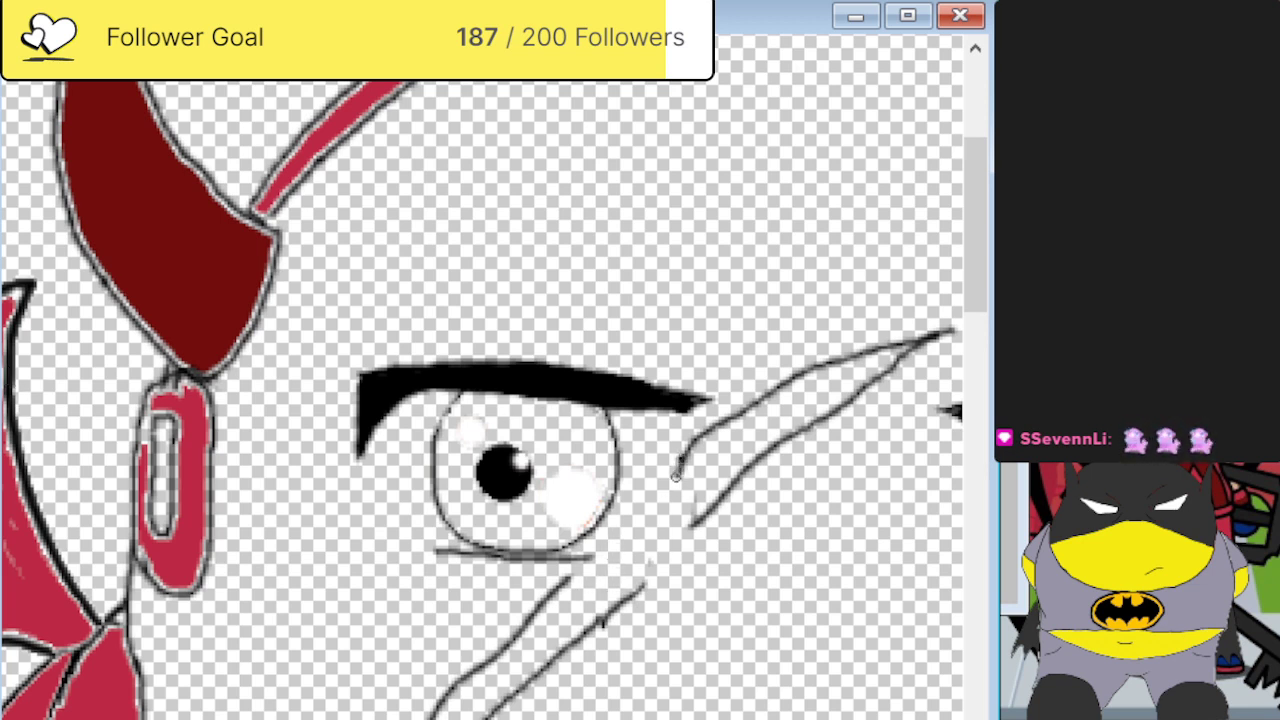
left_click_drag(653, 491, 591, 549)
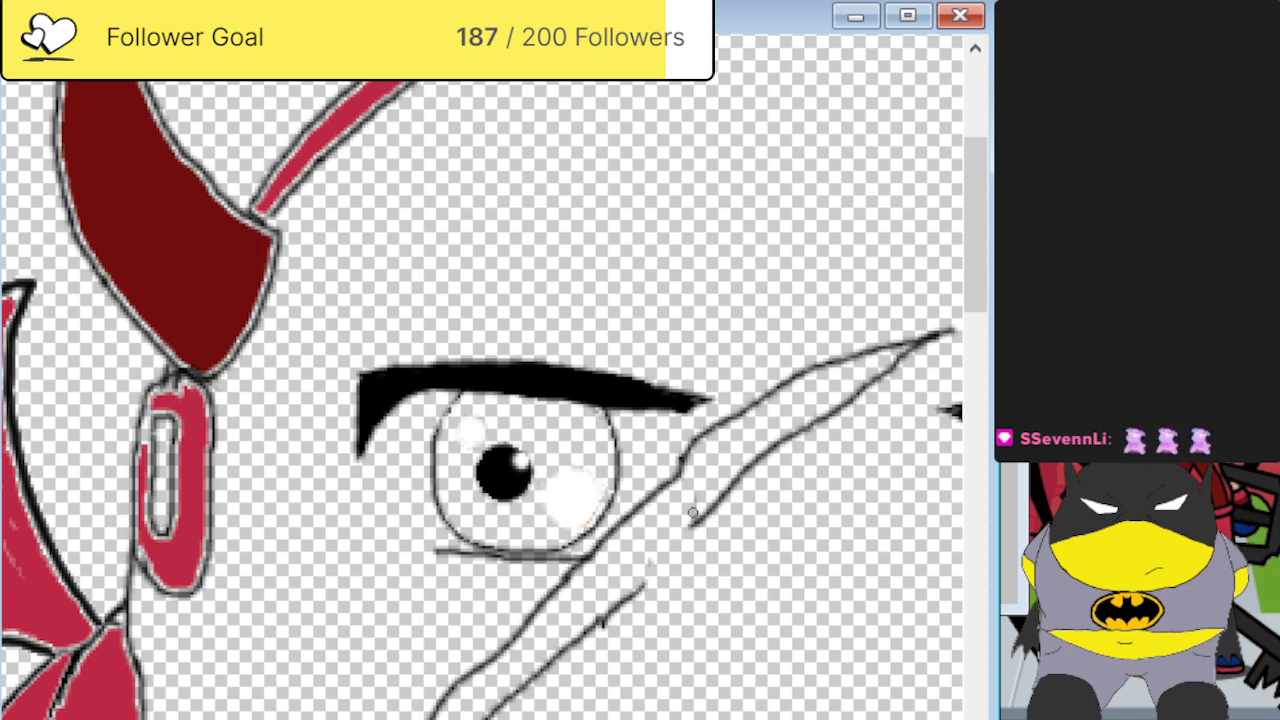
left_click_drag(691, 520, 691, 539)
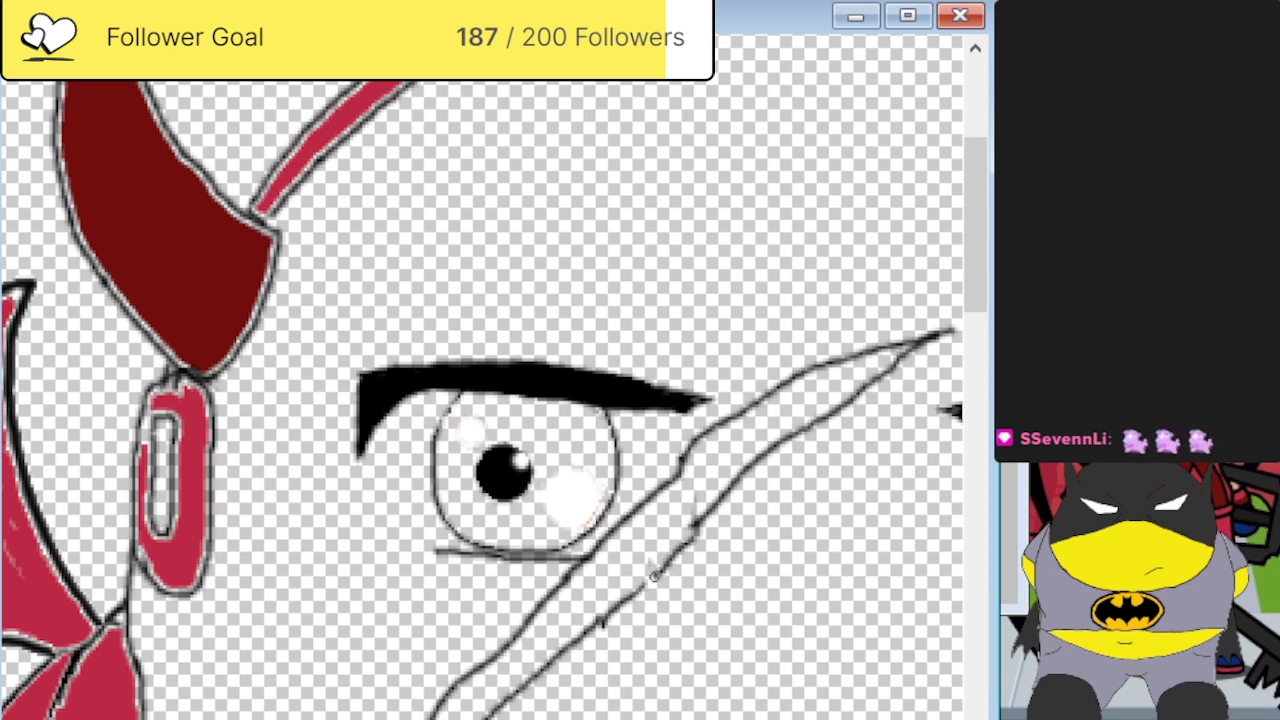
Draw a second pointed stripe rising diagonally from the left eyebrow onto the forehead.
scroll(590, 563, "up", 3)
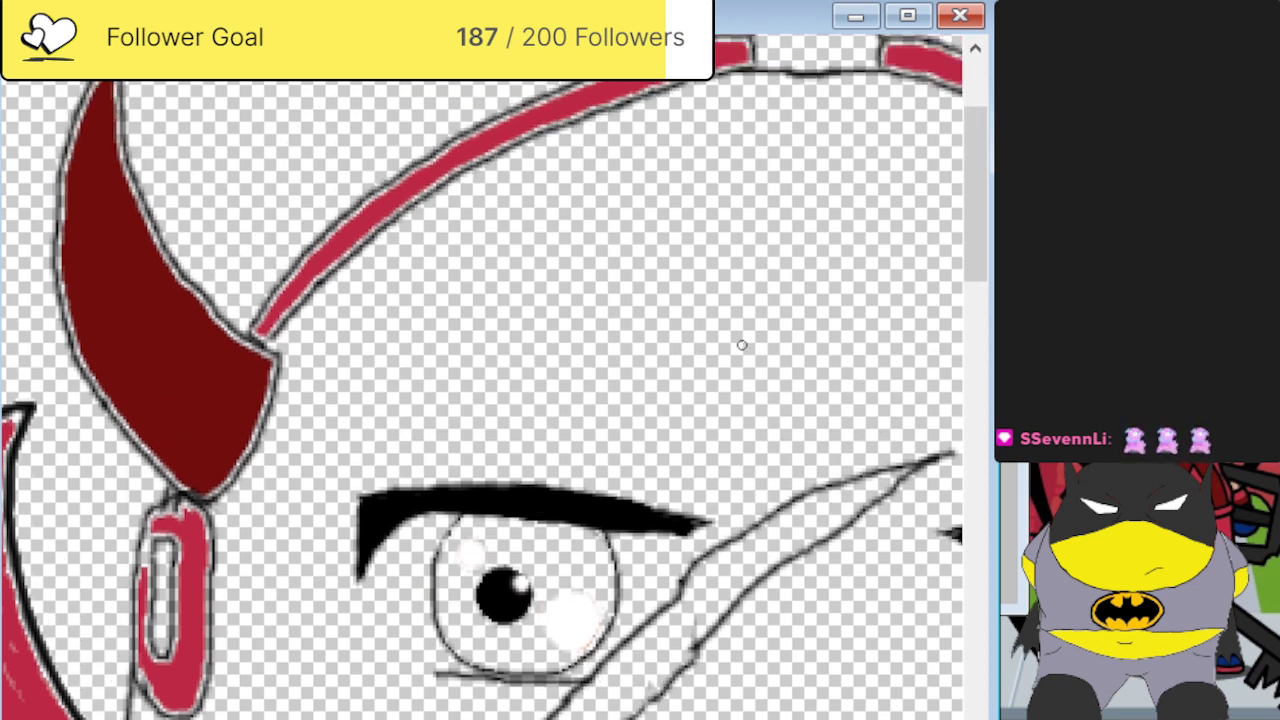
left_click_drag(742, 345, 593, 495)
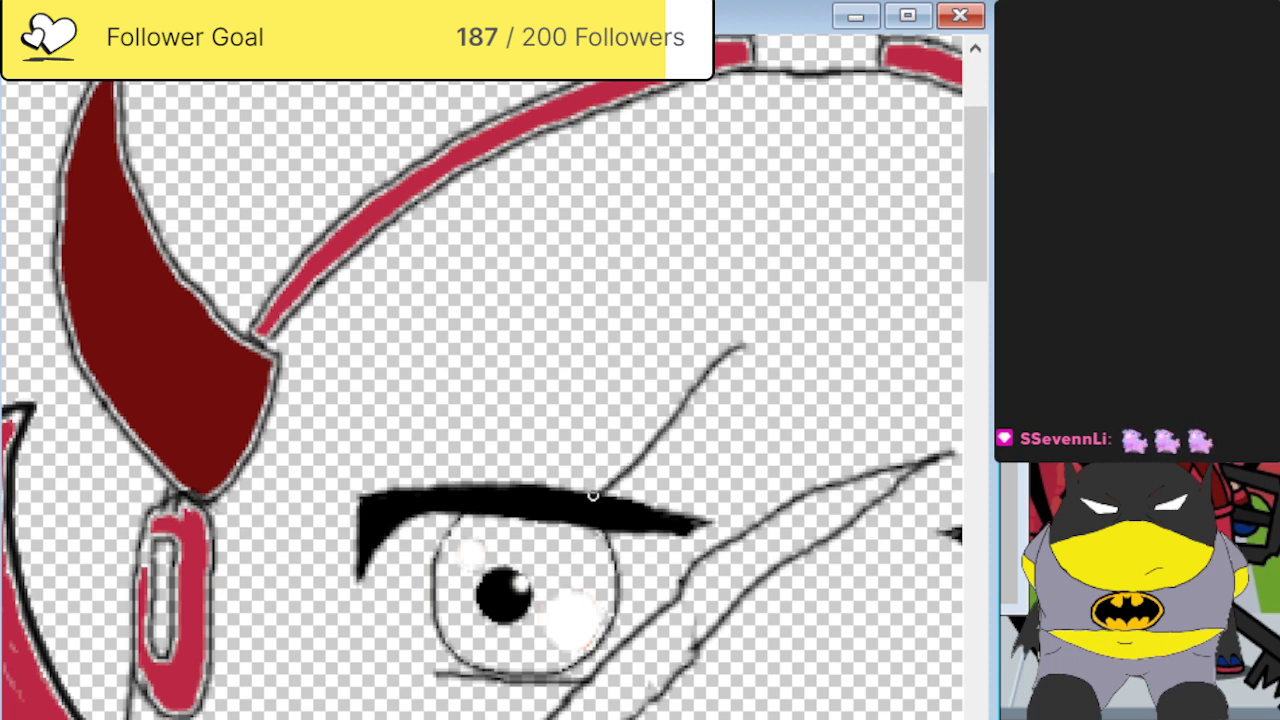
mouse_move(733, 343)
left_mouse_down()
mouse_move(587, 412)
mouse_move(505, 476)
left_mouse_up()
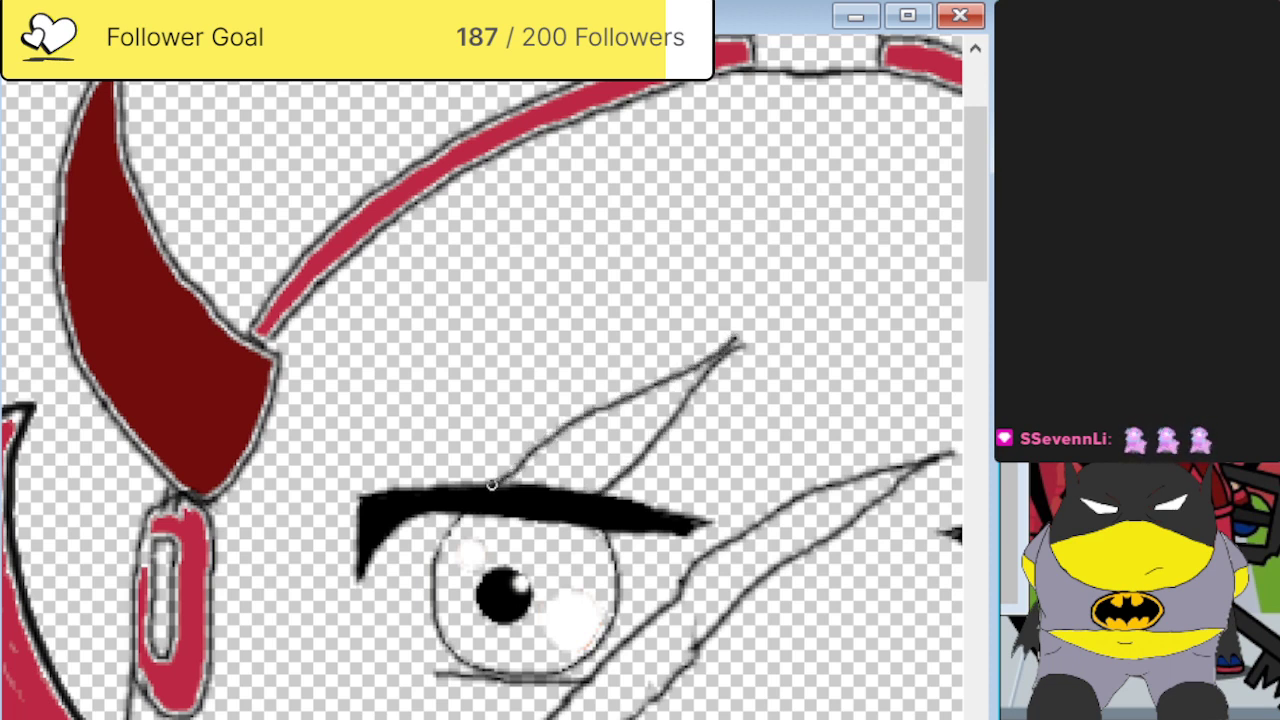
Continue the upper stripe below the left eye as a pointed shape running diagonally down onto the left cheek.
scroll(491, 484, "down", 5)
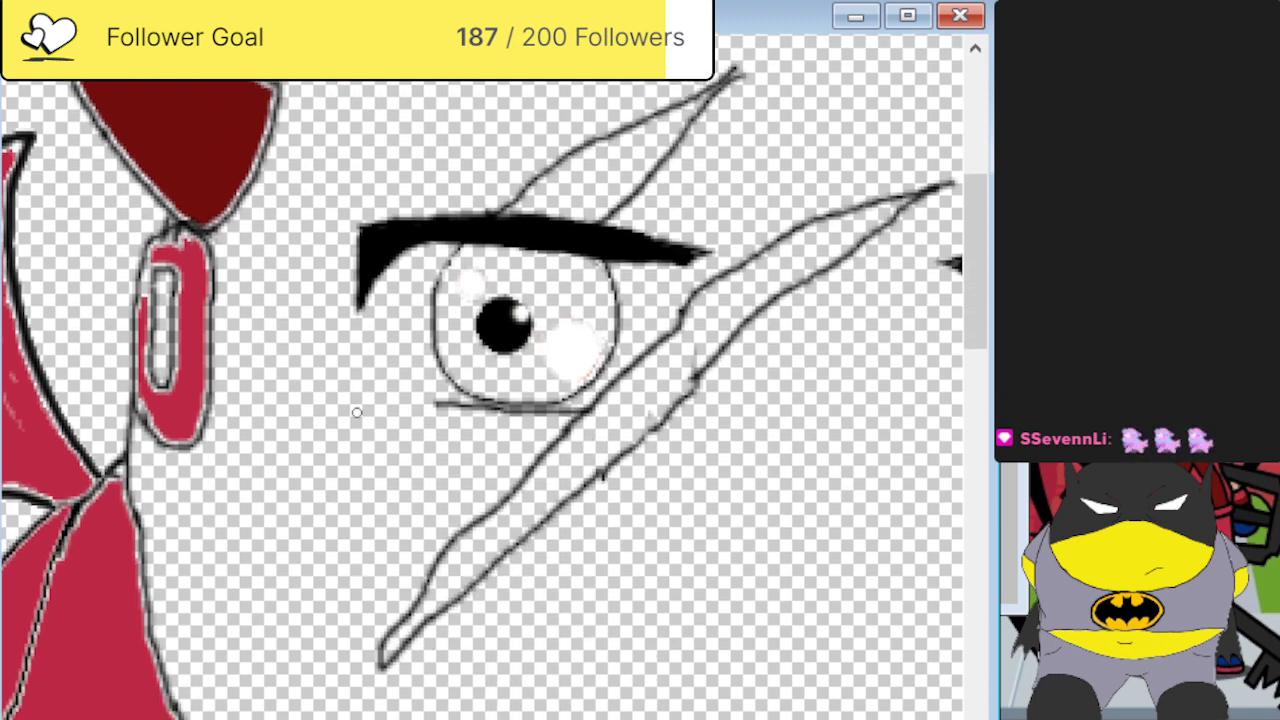
left_click_drag(294, 573, 434, 394)
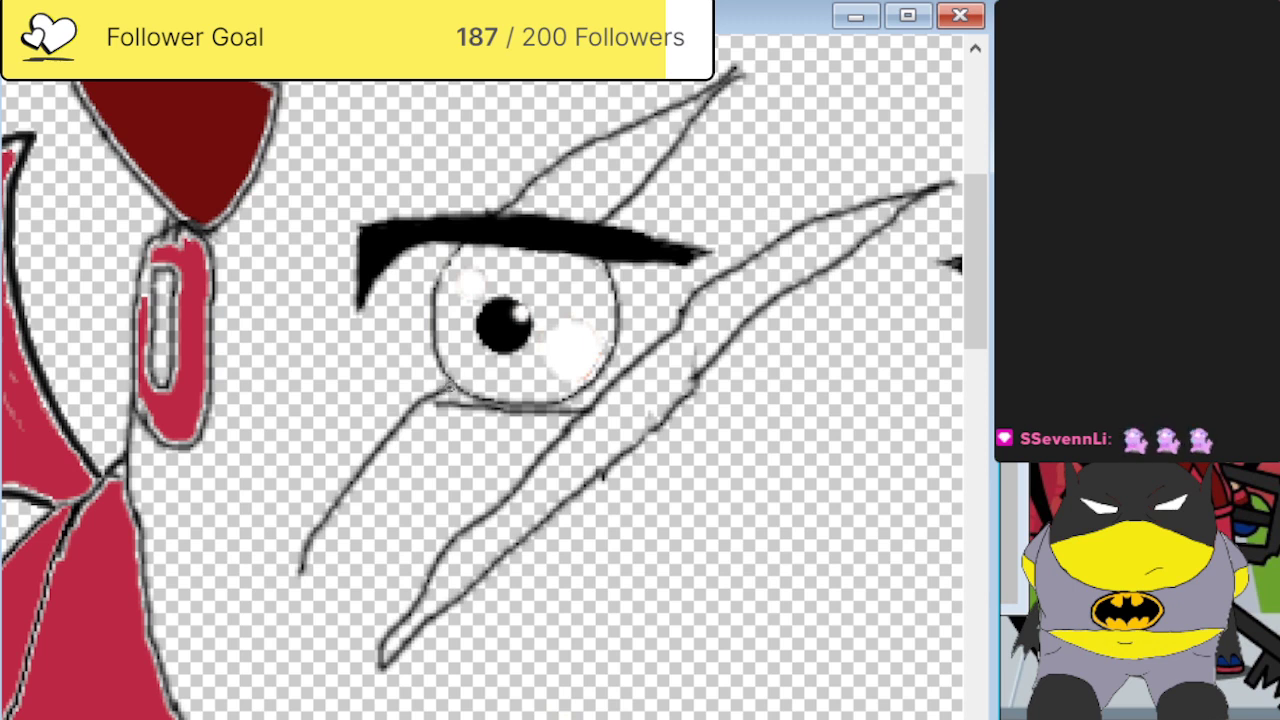
mouse_move(430, 298)
left_mouse_down()
mouse_move(358, 382)
mouse_move(288, 426)
mouse_move(246, 592)
mouse_move(276, 596)
mouse_move(292, 567)
left_mouse_up()
scroll(413, 671, "up", 3)
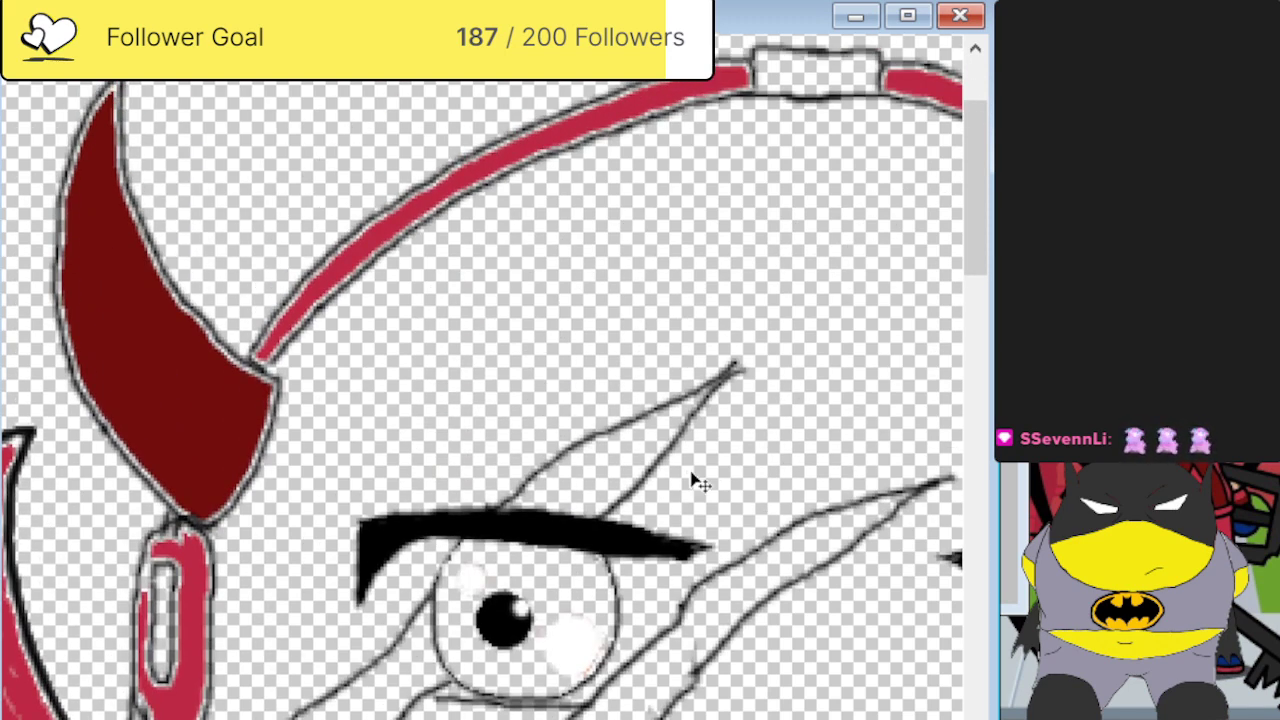
scroll(700, 483, "down", 4)
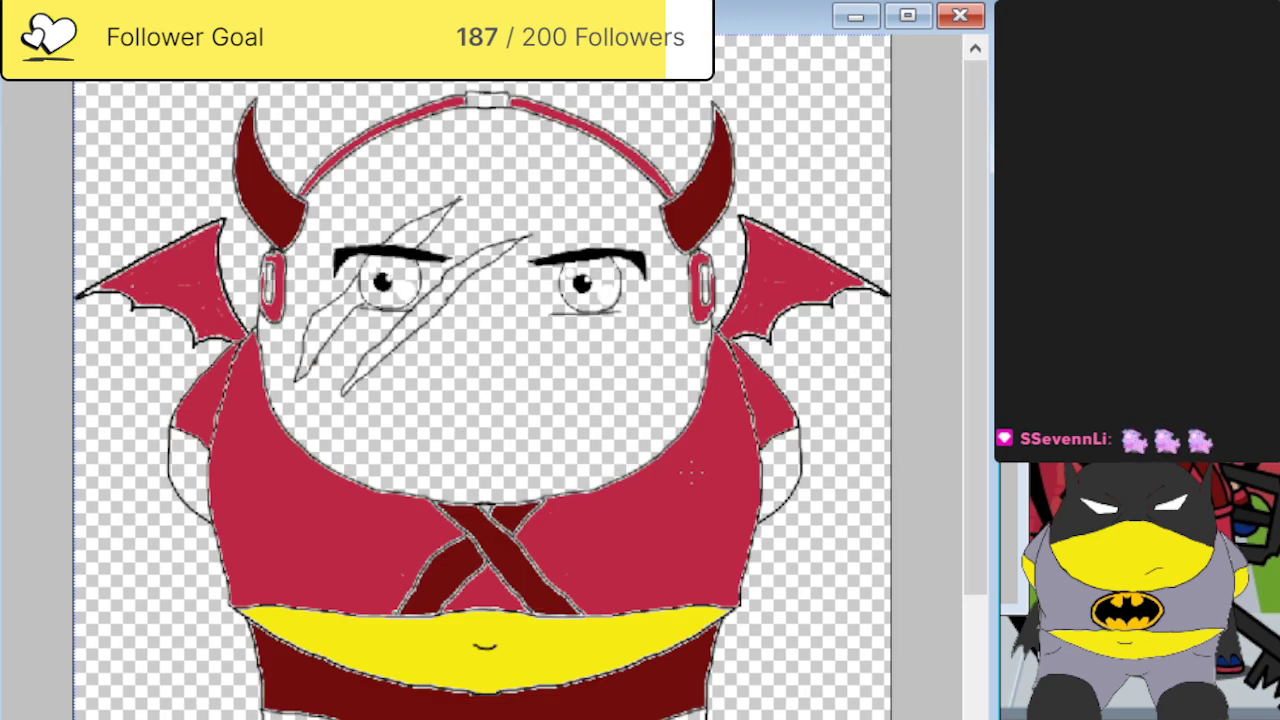
Draw a slightly curved smiling mouth line centred on the lower face.
scroll(692, 472, "up", 4)
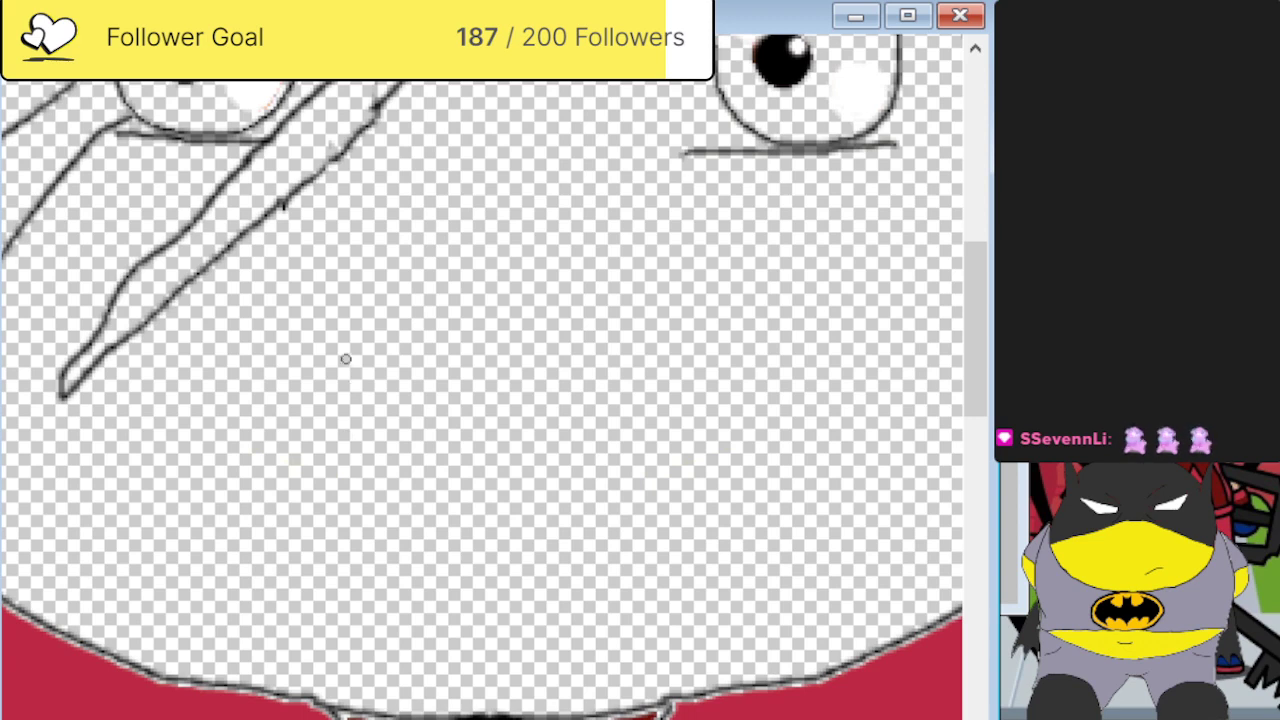
mouse_move(345, 358)
left_mouse_down()
mouse_move(463, 384)
mouse_move(524, 384)
mouse_move(607, 352)
left_mouse_up()
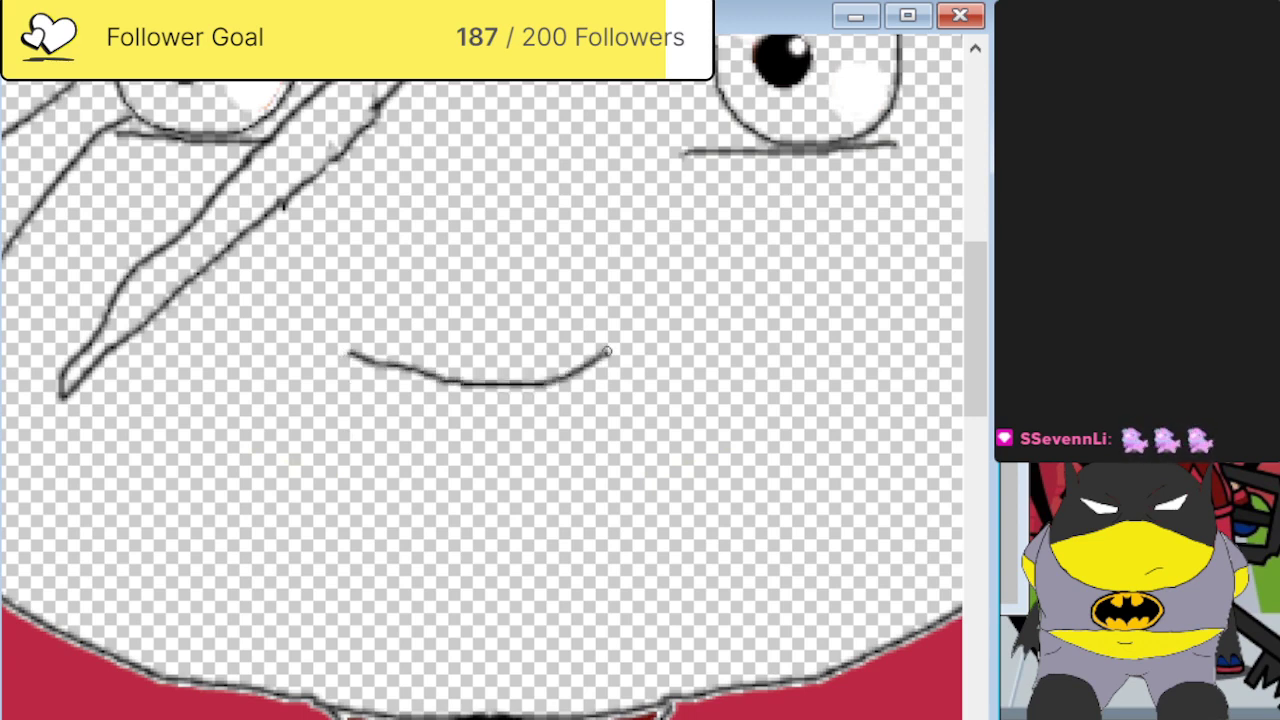
scroll(580, 334, "down", 4)
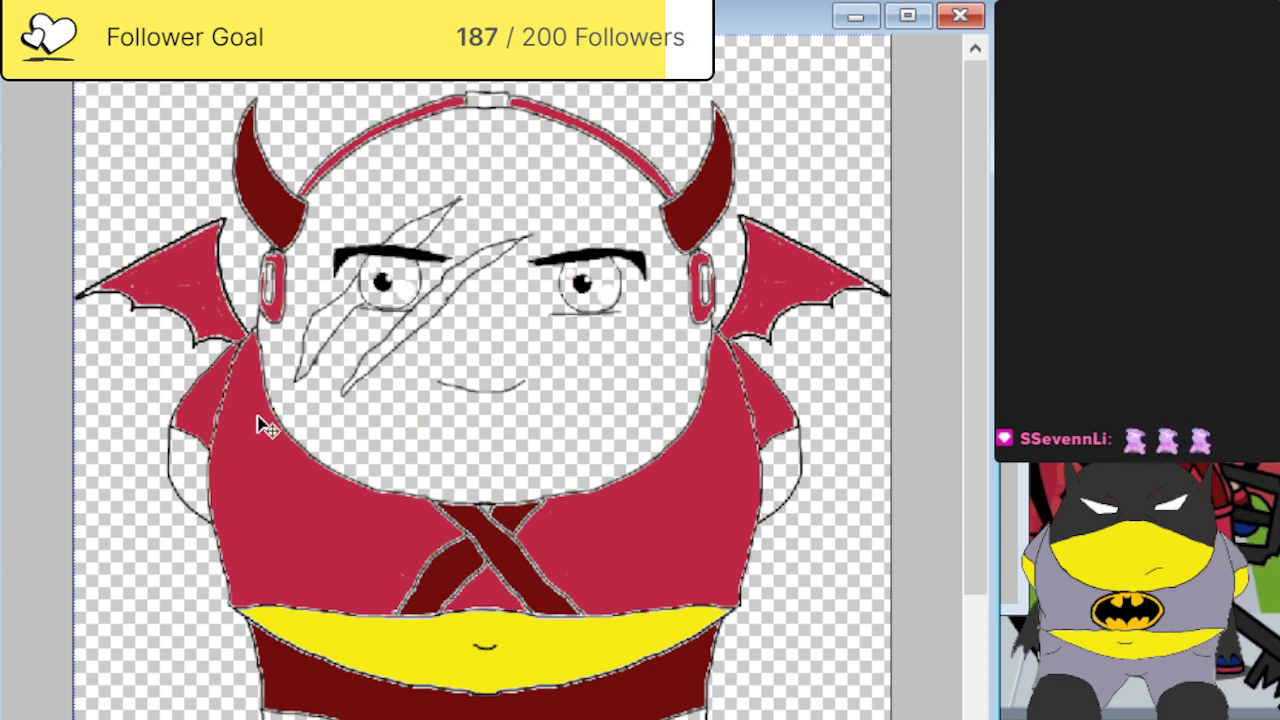
Select the insides of the diagonal stripes around the left eye and paint them dark red.
scroll(258, 424, "up", 4)
scroll(274, 400, "down", 4)
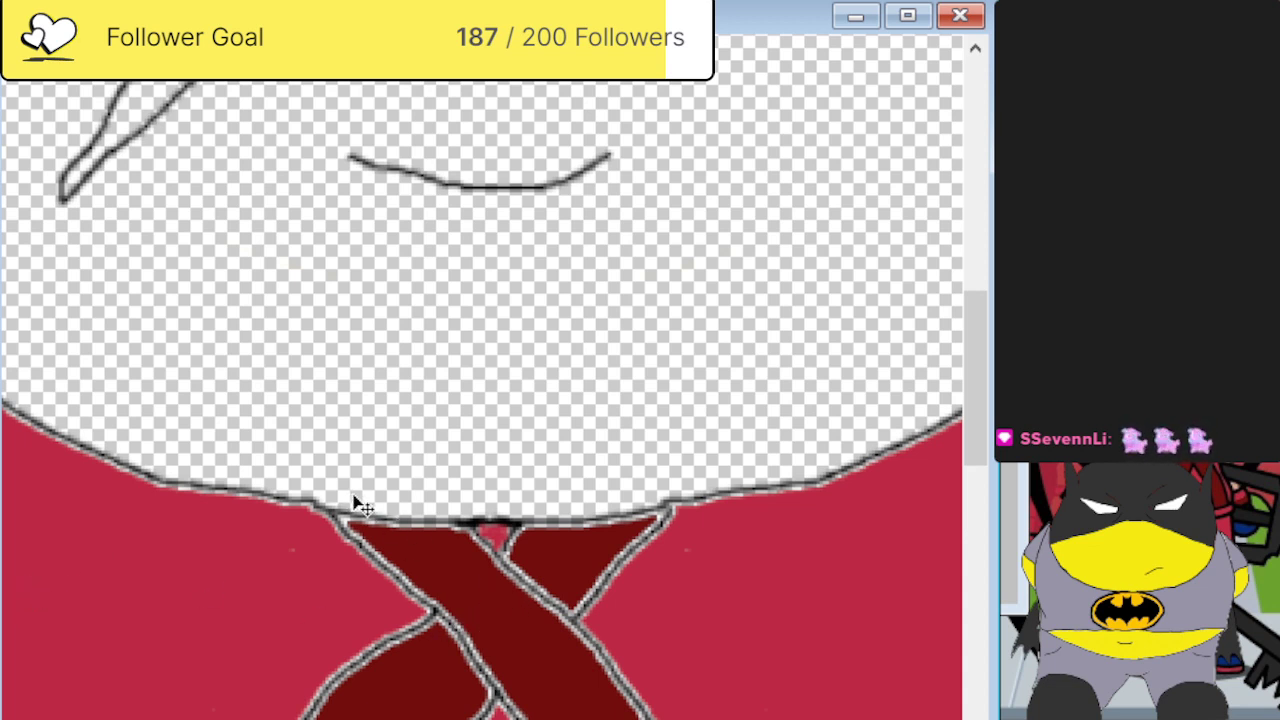
scroll(353, 496, "down", 2)
scroll(353, 505, "down", 2)
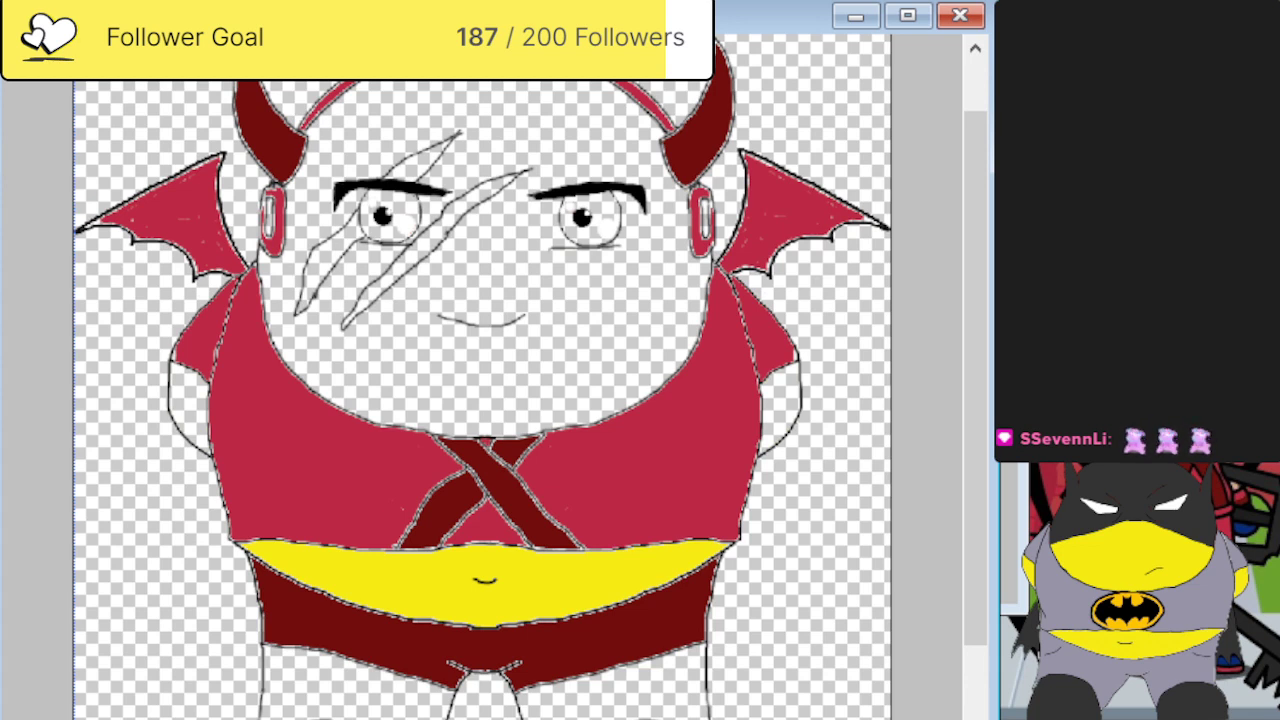
left_click(330, 262)
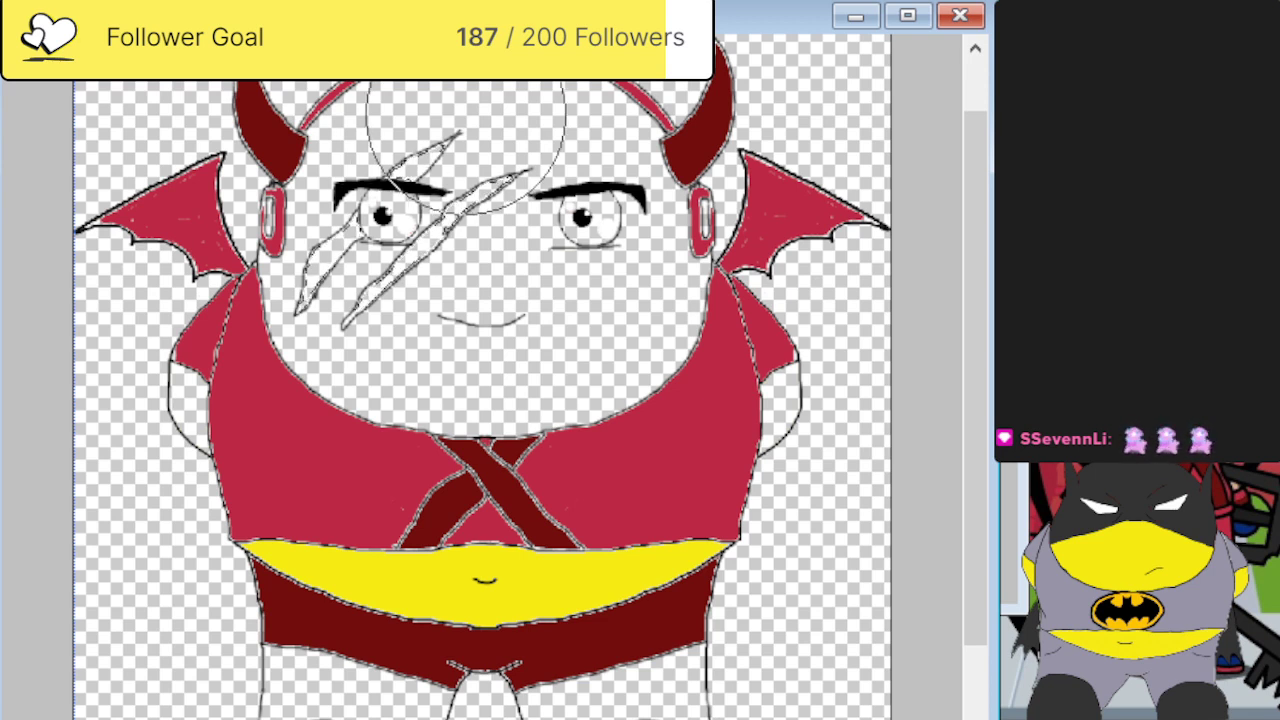
mouse_move(429, 157)
left_mouse_down()
mouse_move(443, 214)
mouse_move(300, 286)
mouse_move(535, 165)
left_mouse_up()
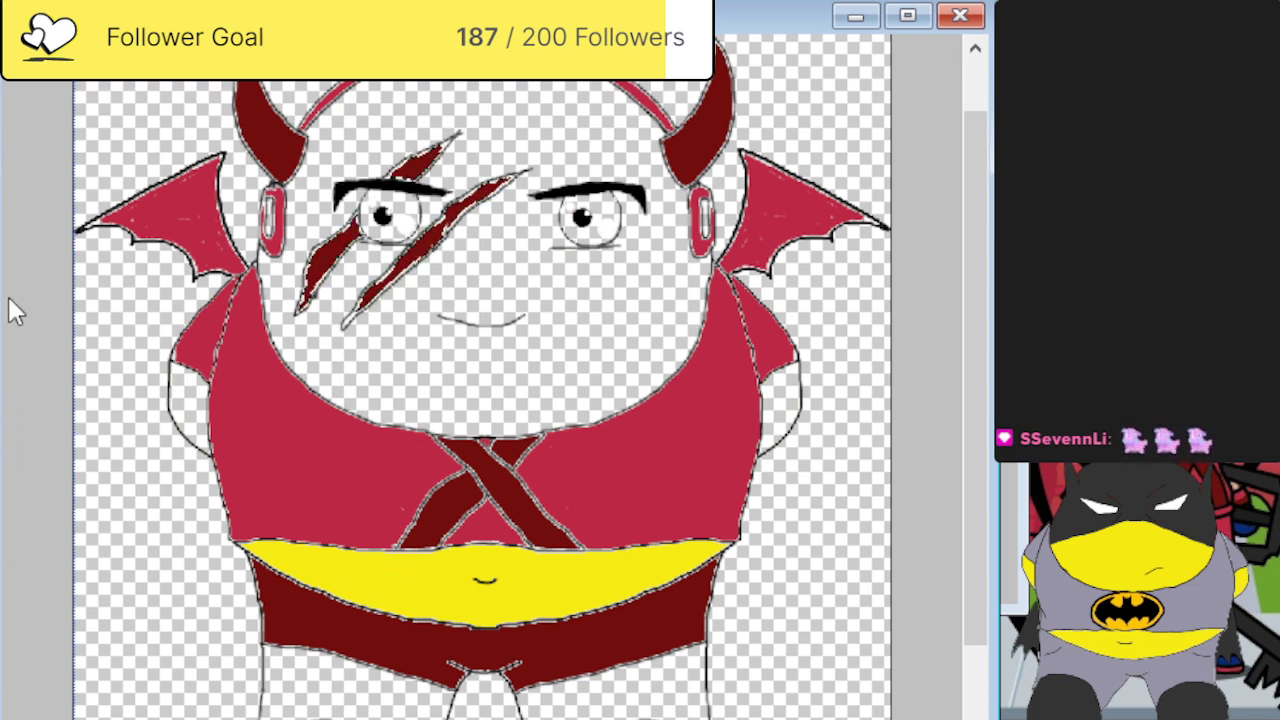
Select the bare skin of the arms, face and legs and paint it yellow to match the belly.
left_click(183, 414)
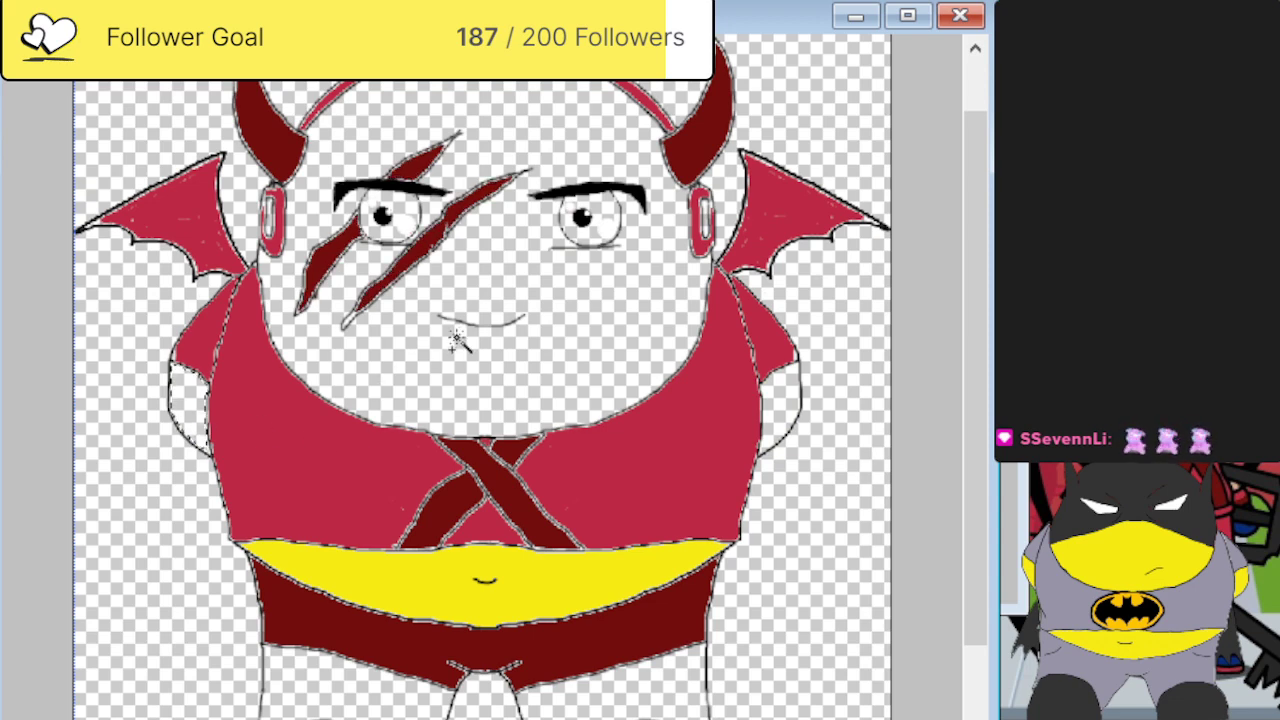
left_click(430, 372)
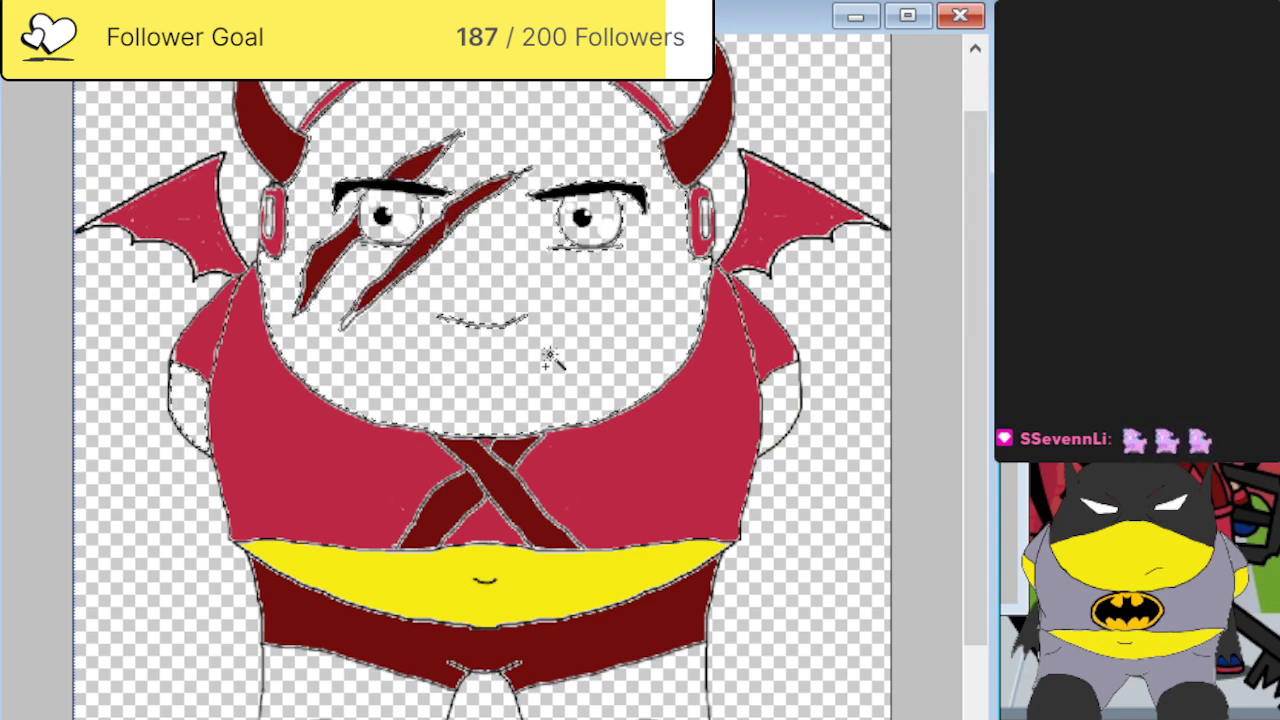
left_click(785, 405)
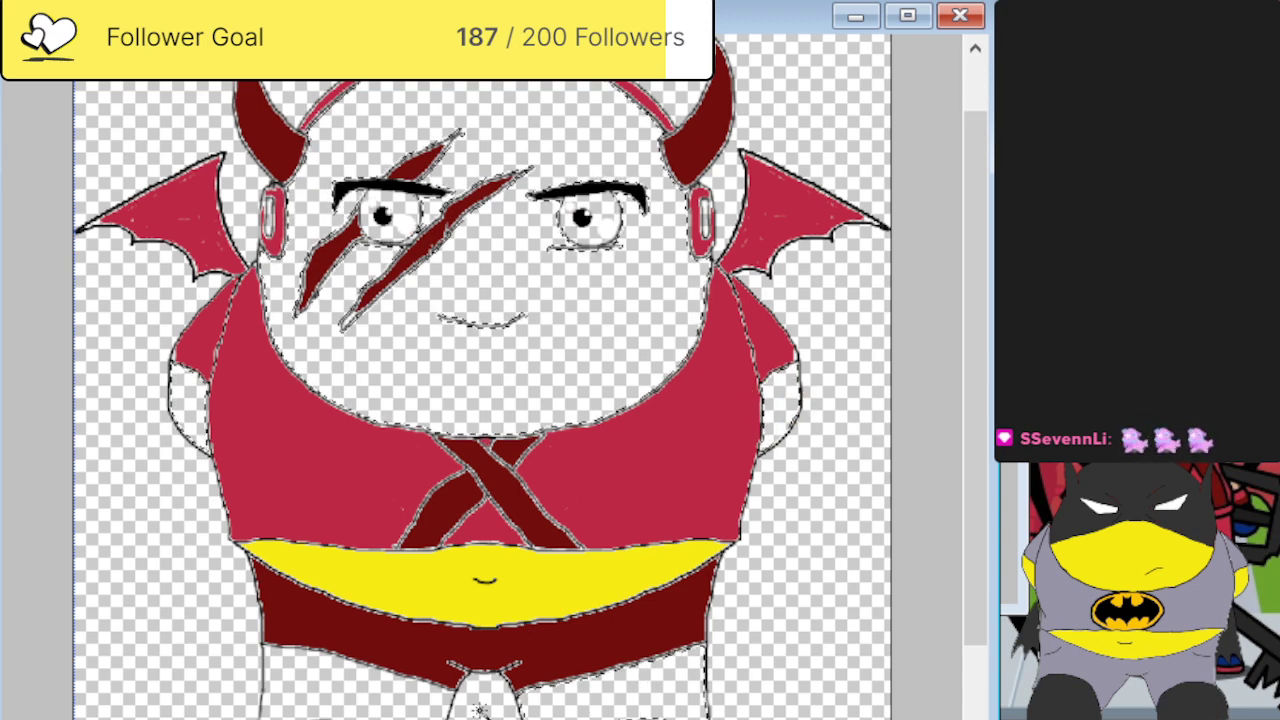
scroll(445, 690, "down", 2)
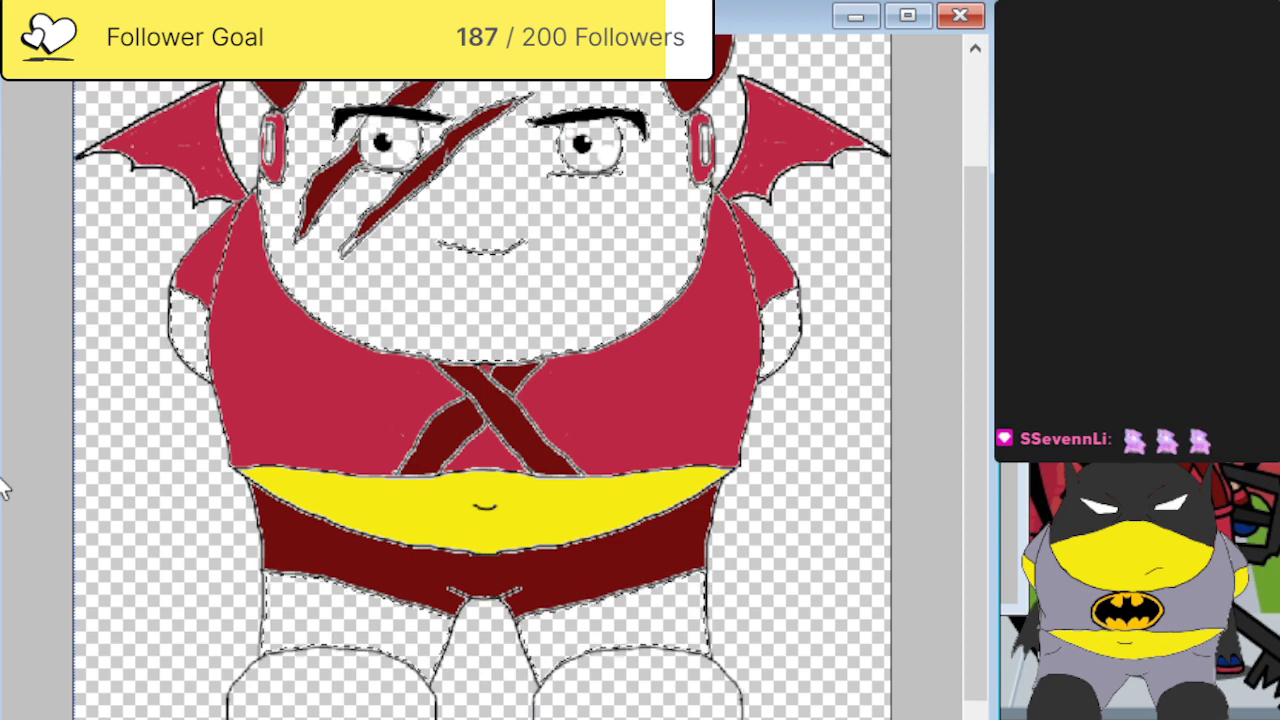
mouse_move(320, 625)
left_mouse_down()
mouse_move(497, 690)
mouse_move(766, 549)
left_mouse_up()
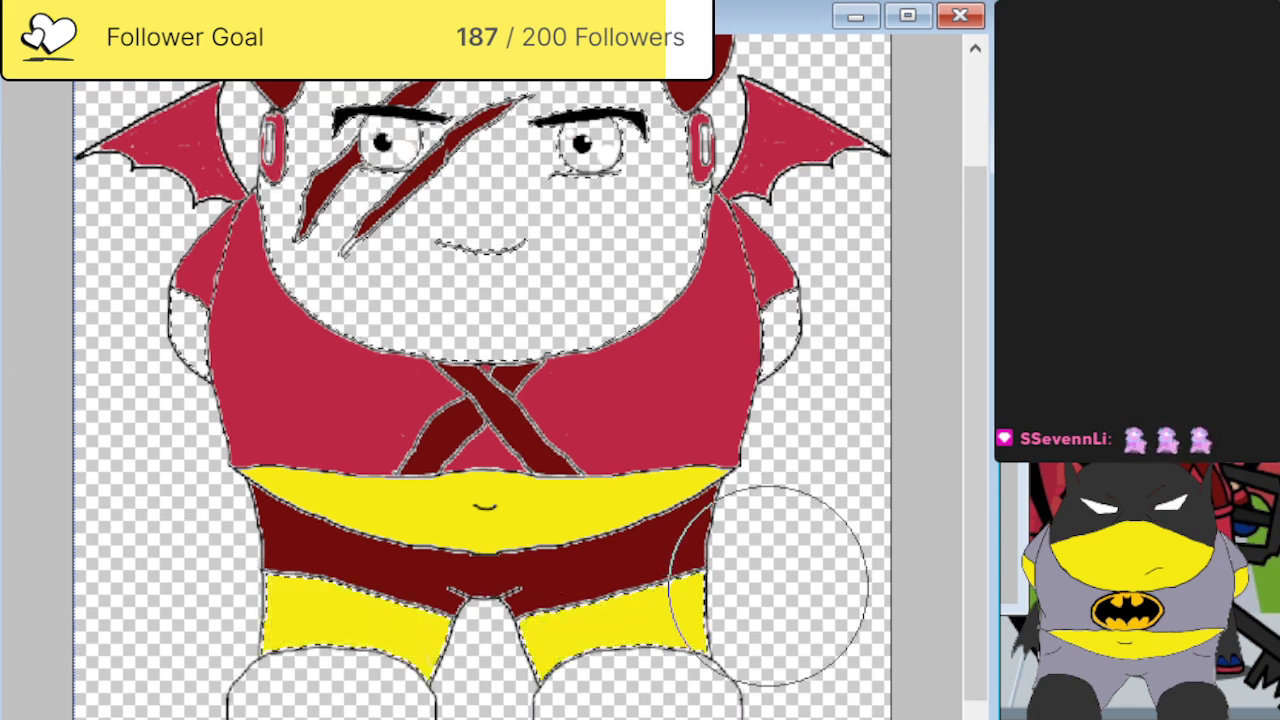
mouse_move(229, 434)
left_mouse_down()
mouse_move(137, 251)
mouse_move(780, 340)
left_mouse_up()
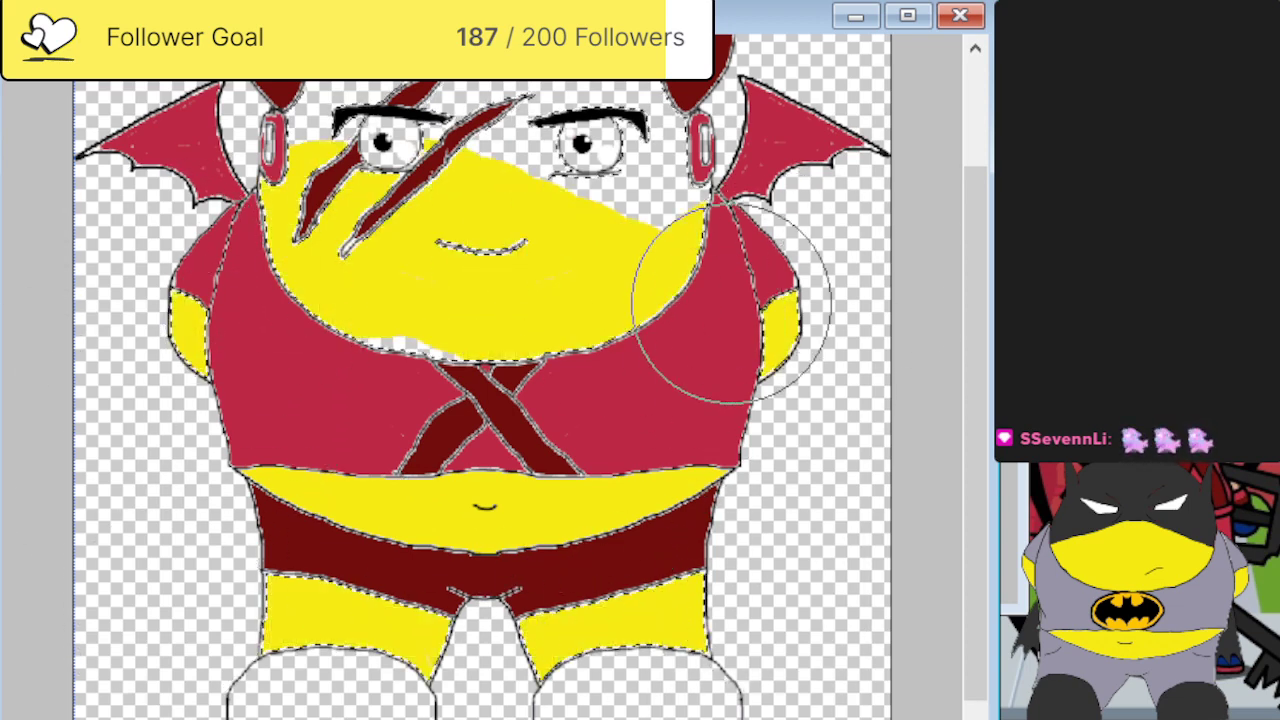
mouse_move(729, 286)
left_mouse_down()
mouse_move(501, 386)
mouse_move(363, 371)
left_mouse_up()
scroll(650, 715, "up", 3)
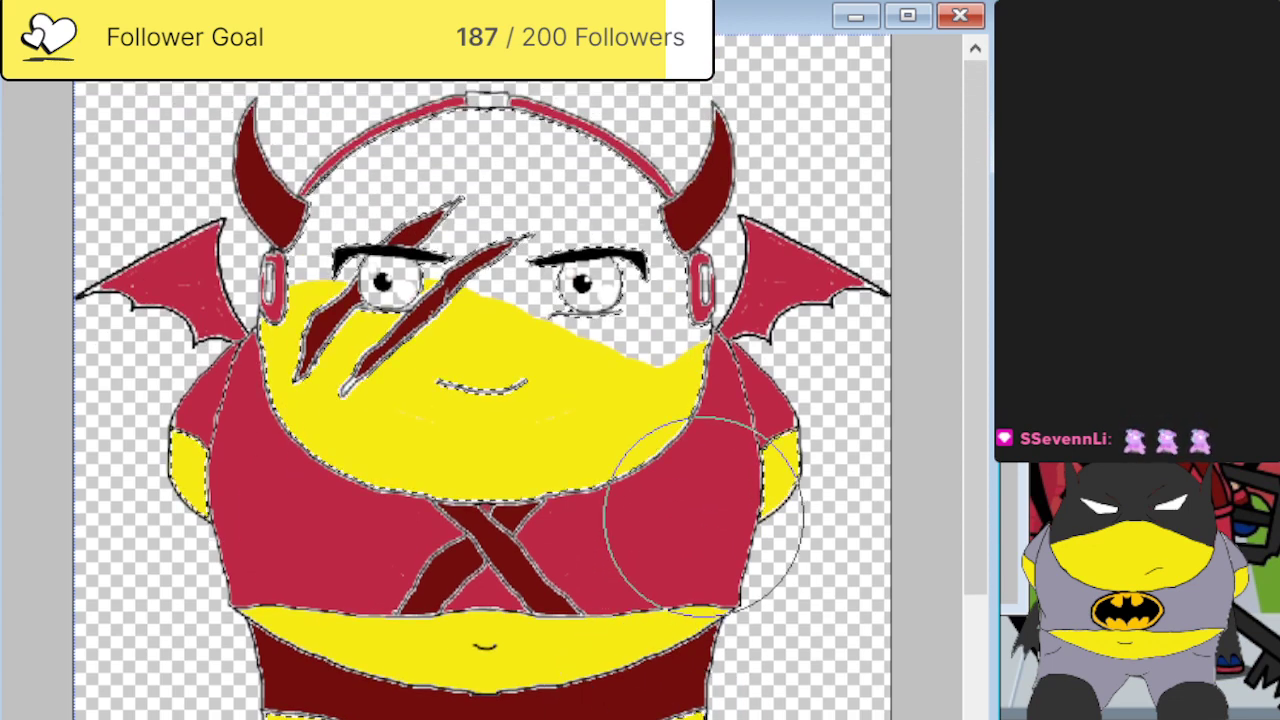
mouse_move(700, 514)
left_mouse_down()
mouse_move(672, 455)
mouse_move(657, 325)
mouse_move(530, 178)
mouse_move(405, 180)
mouse_move(397, 390)
mouse_move(332, 313)
mouse_move(420, 200)
mouse_move(525, 388)
mouse_move(372, 188)
mouse_move(378, 420)
mouse_move(552, 398)
left_mouse_up()
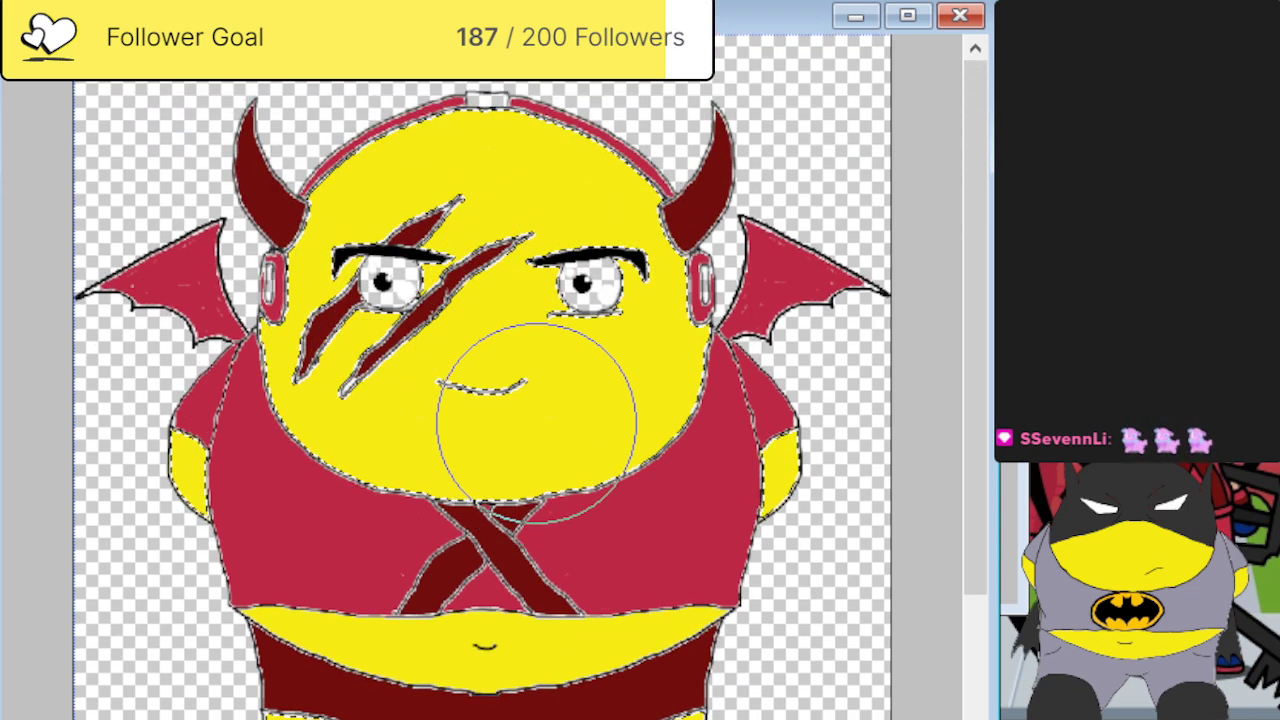
Select both feet and paint them dark blue.
scroll(514, 414, "down", 4)
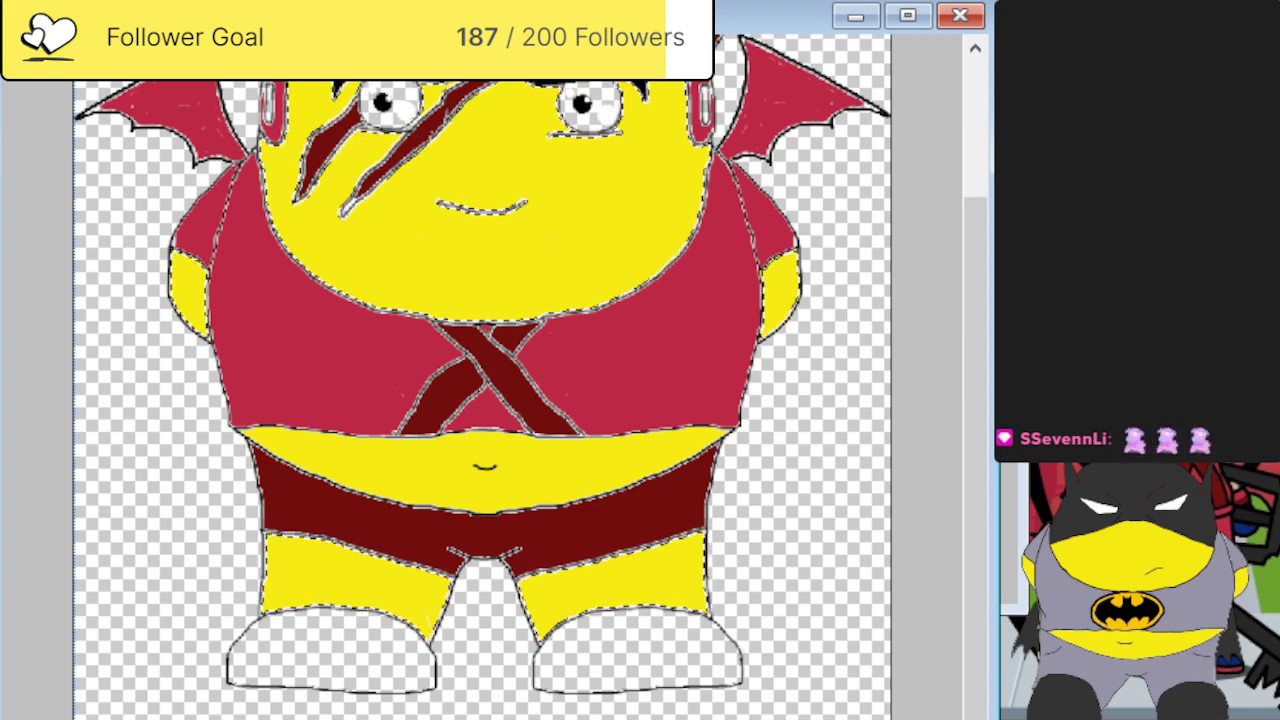
left_click(686, 668, "ctrl")
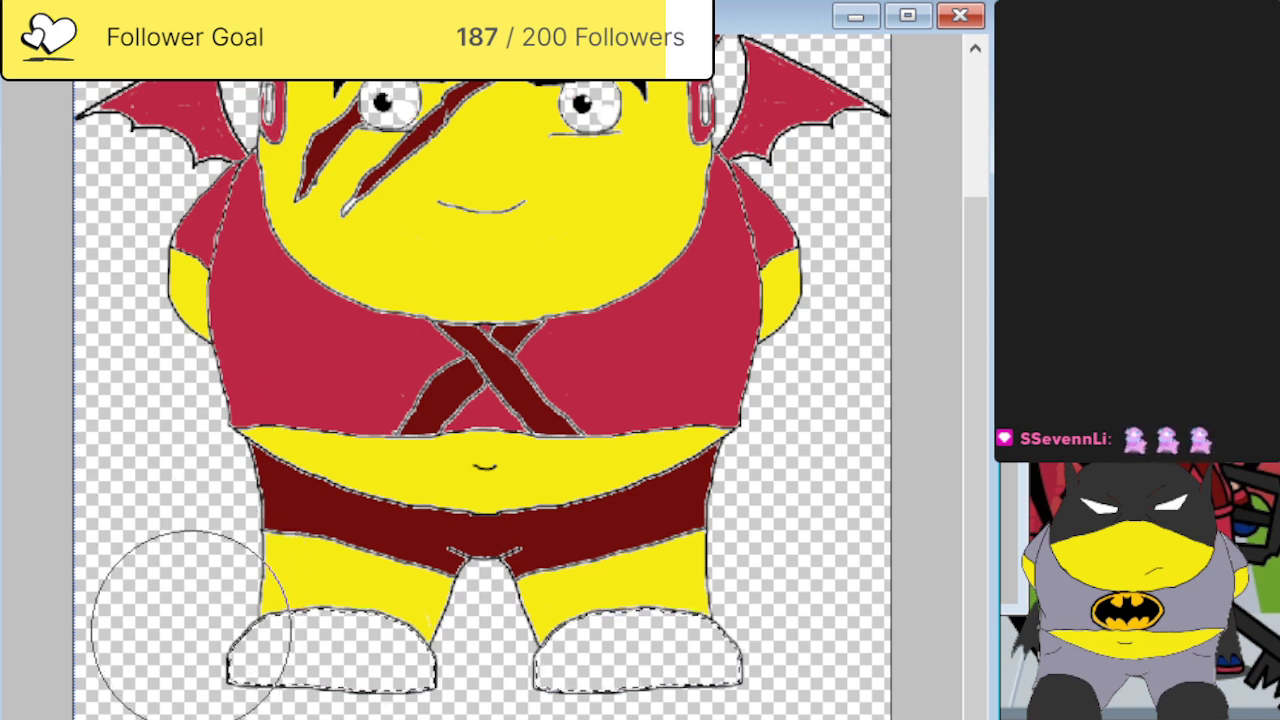
mouse_move(190, 622)
left_mouse_down()
mouse_move(338, 655)
mouse_move(671, 657)
left_mouse_up()
mouse_move(797, 640)
left_mouse_down()
mouse_move(187, 661)
mouse_move(914, 651)
left_mouse_up()
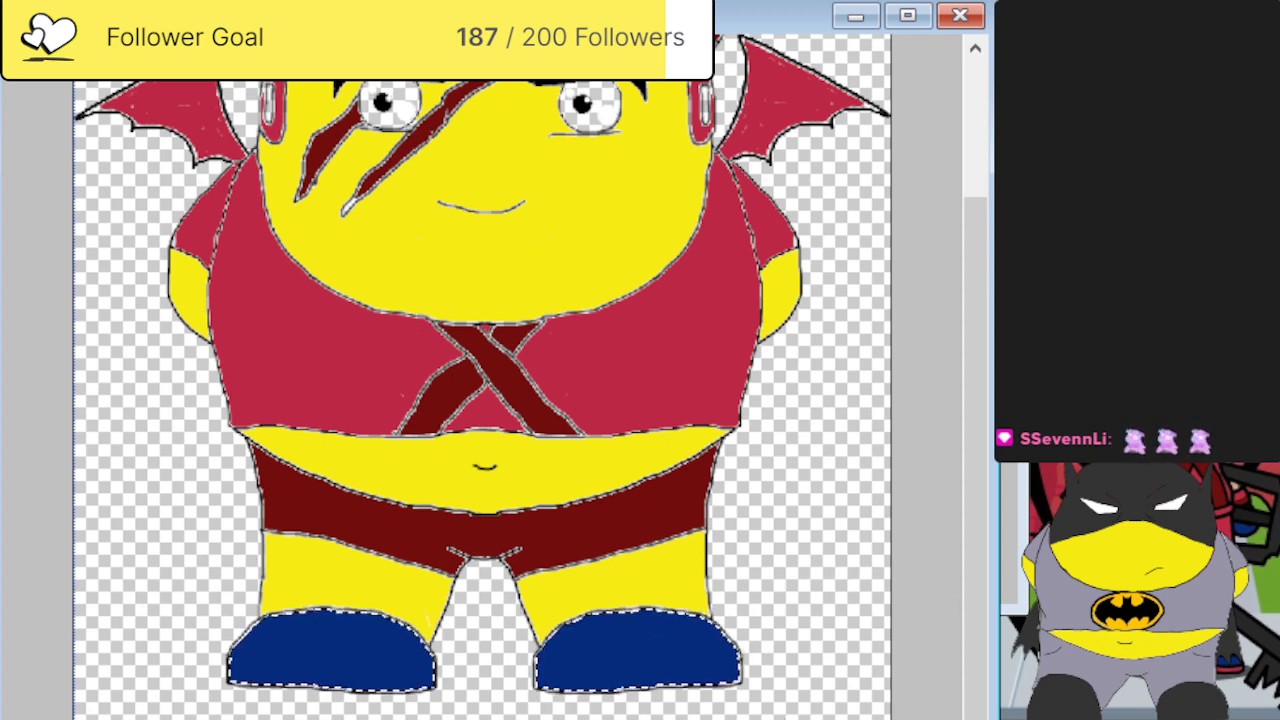
Select the irises and colour the left one crimson over pink and the right one dark brown over greyish brown.
scroll(750, 365, "up", 2)
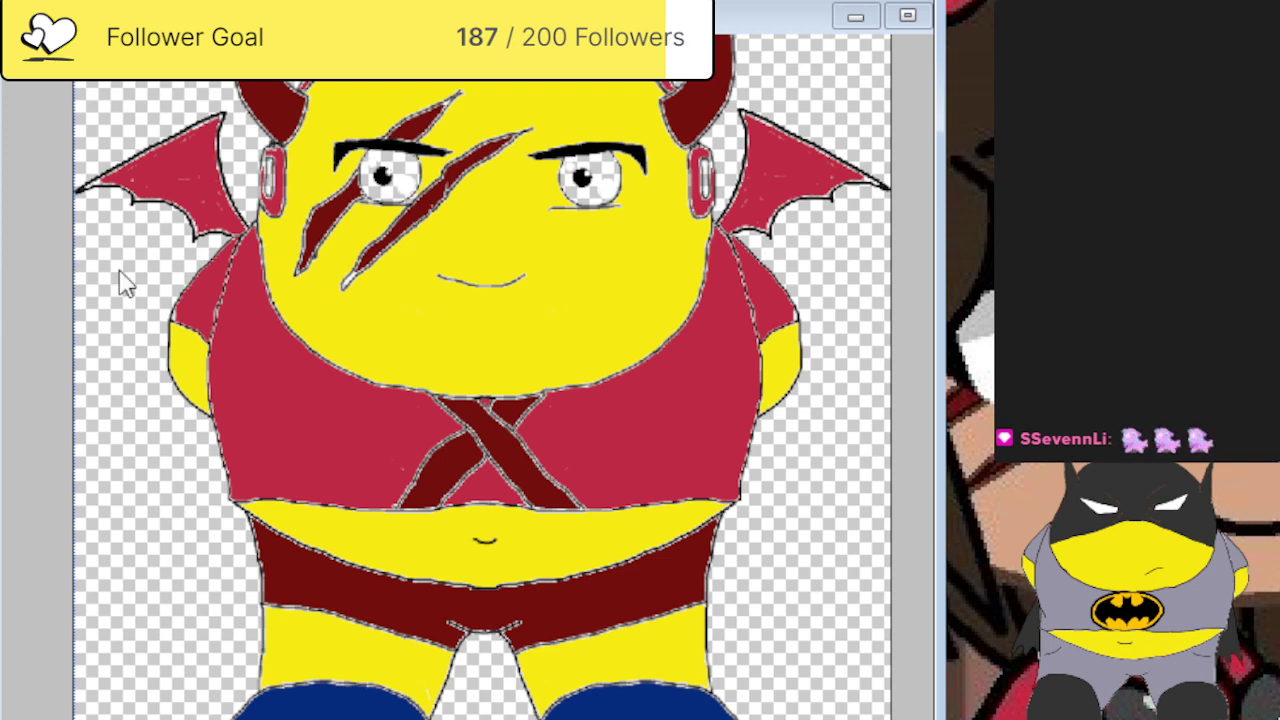
left_click(386, 198)
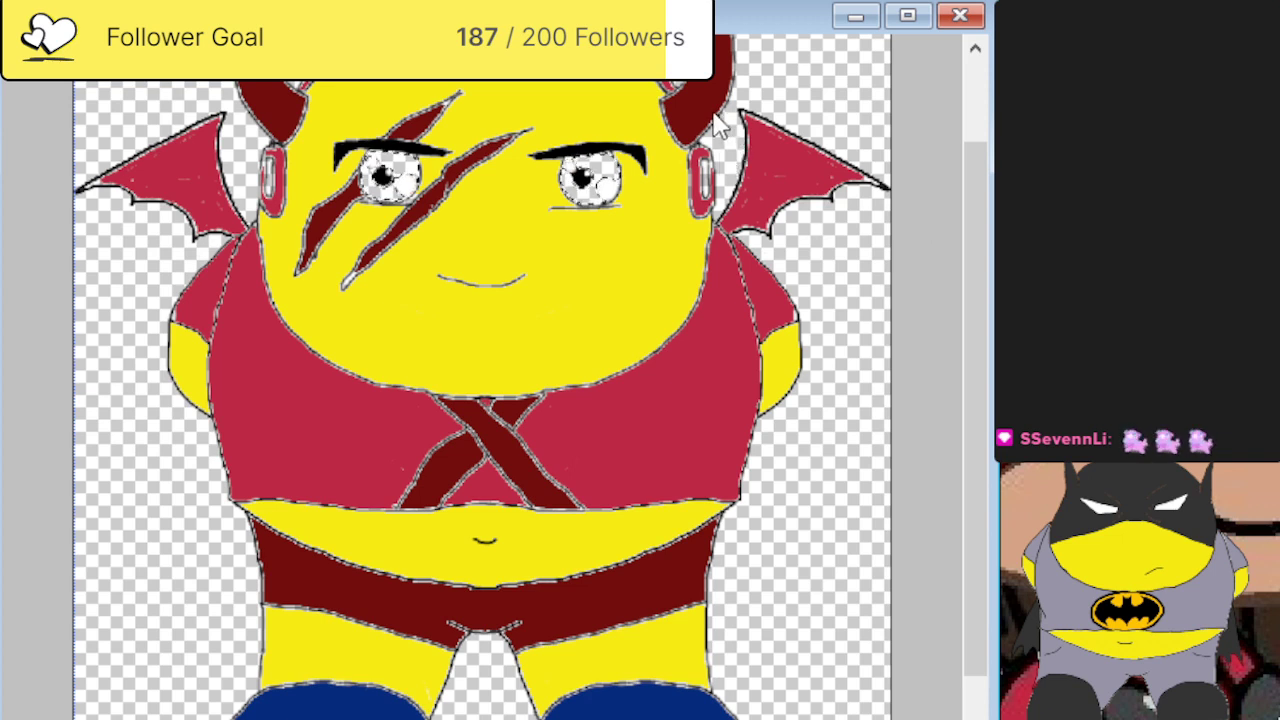
left_click(388, 160)
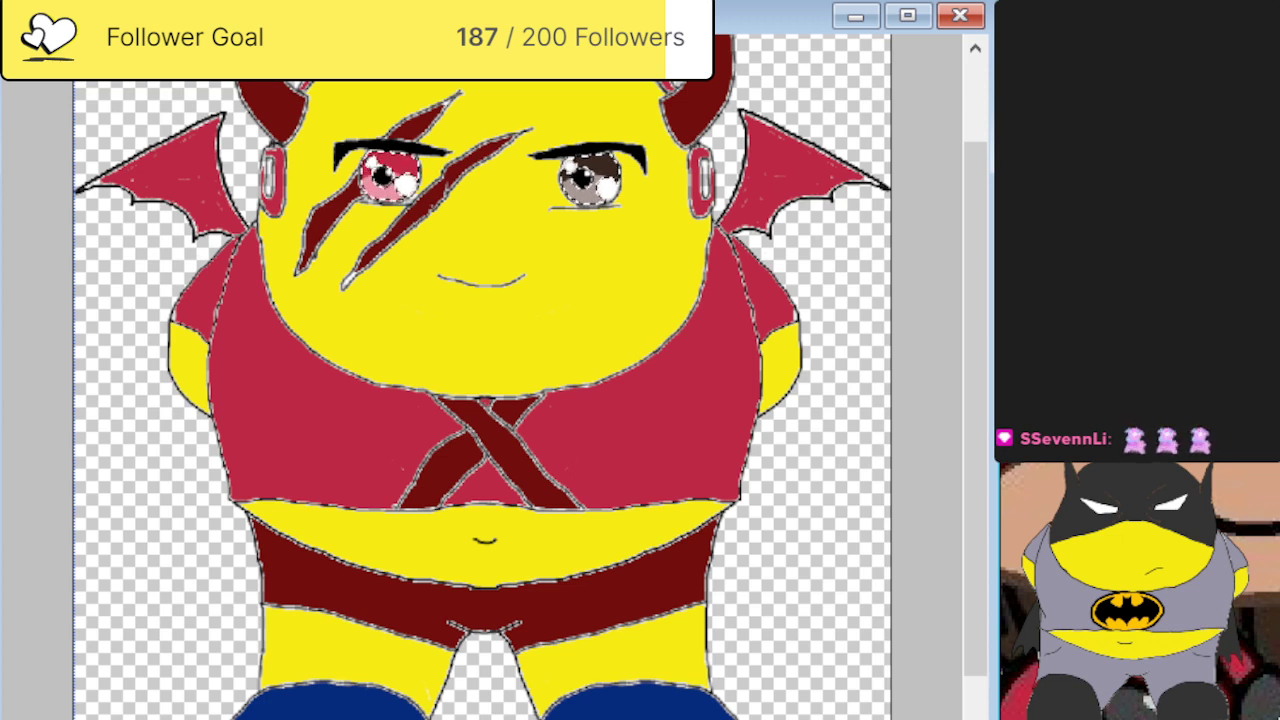
Paint the unfilled lower tip of the long cheek stripe dark red.
key("ctrl+Page_Up")
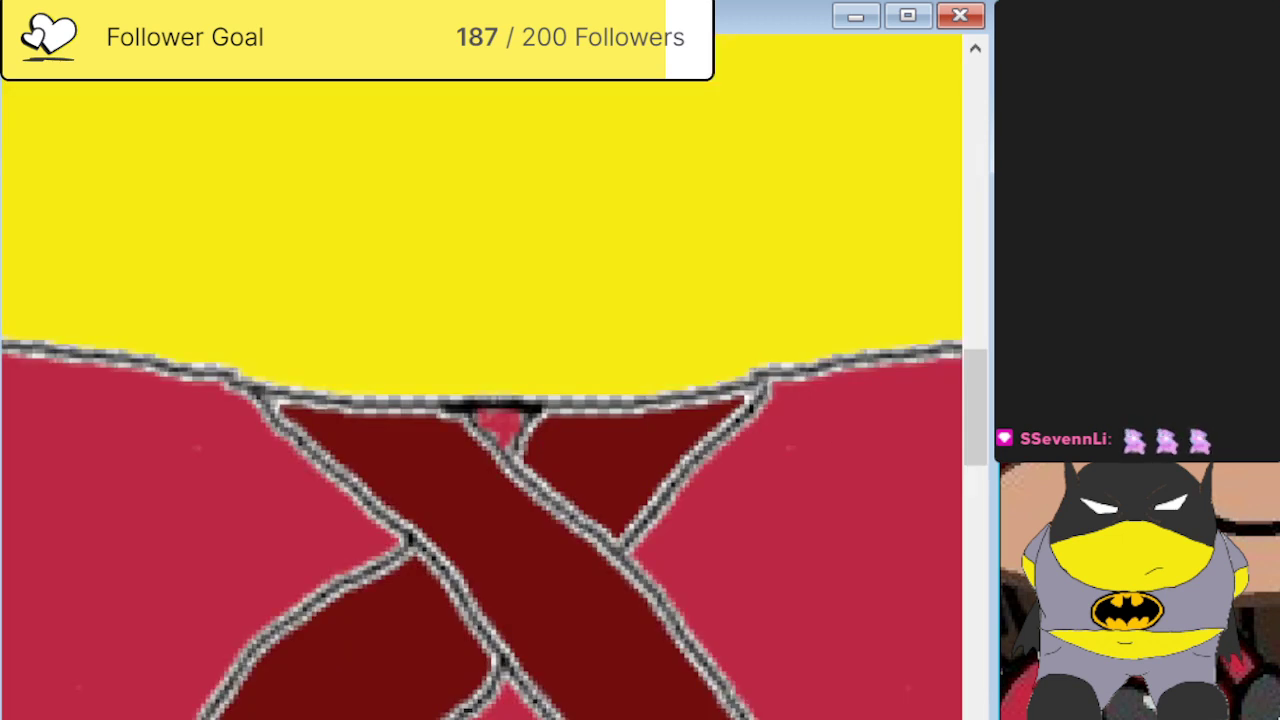
left_click(180, 266)
scroll(330, 650, "up", 10)
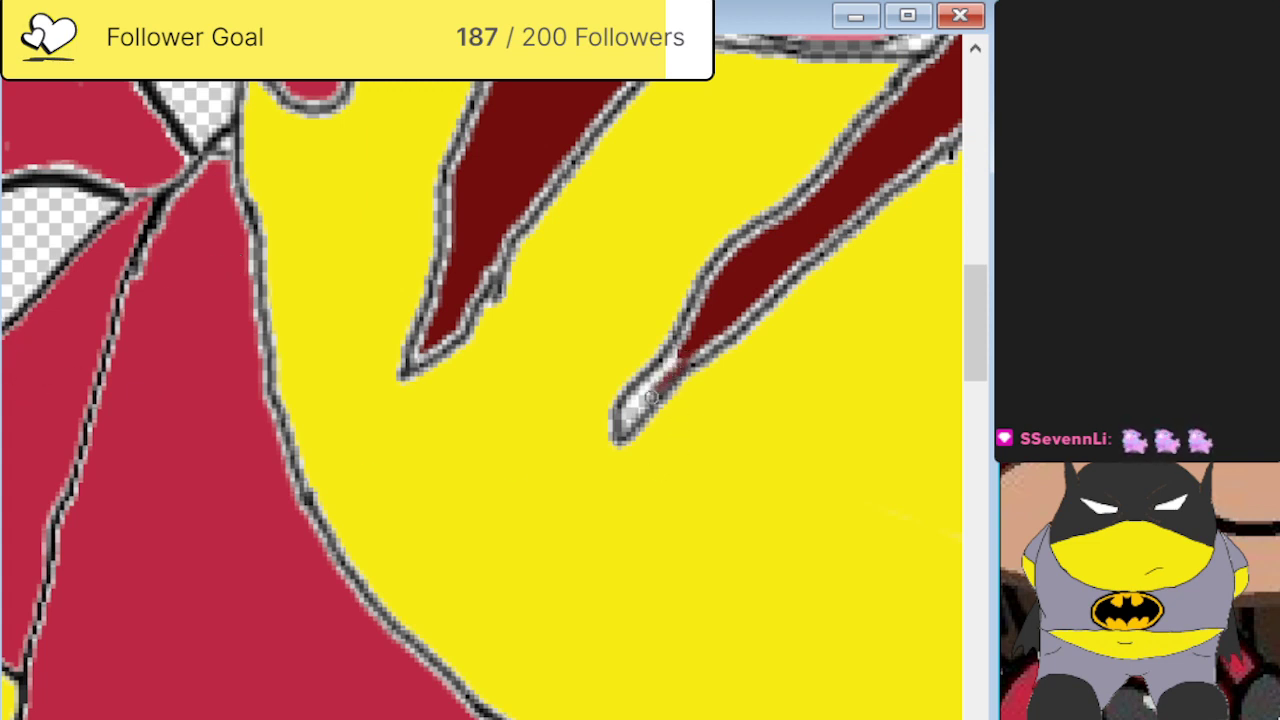
left_click_drag(631, 420, 680, 360)
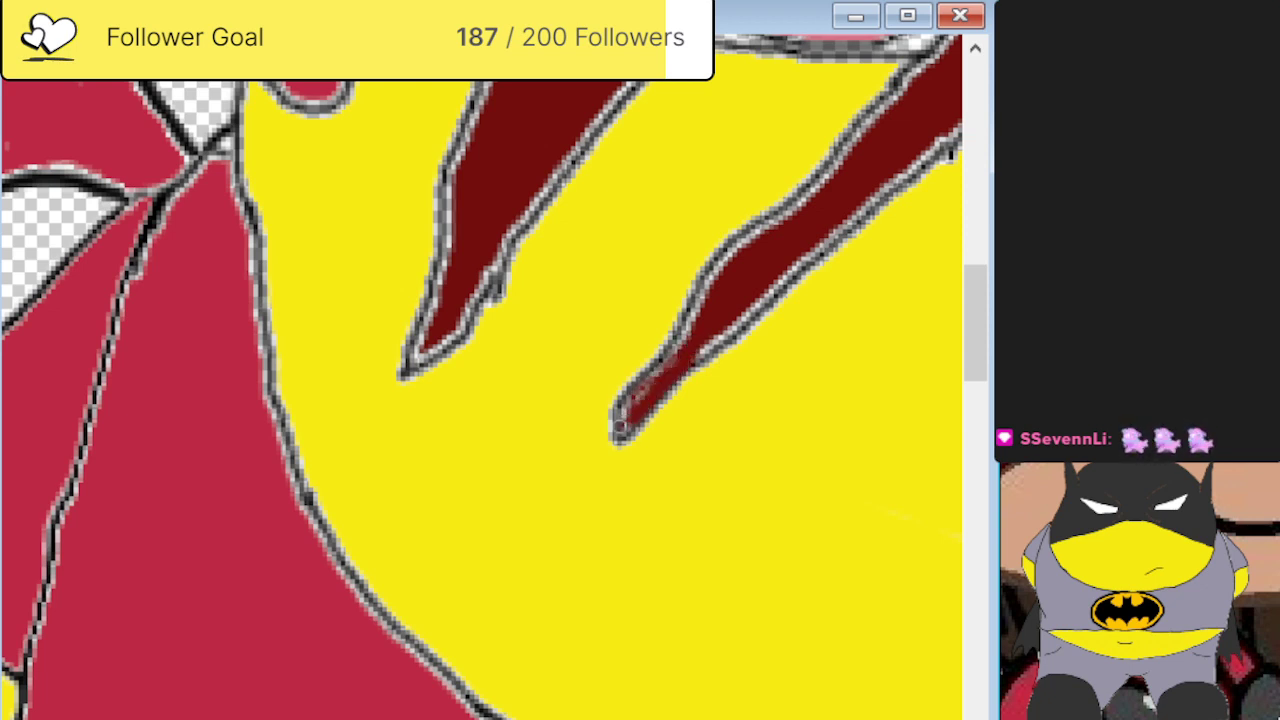
Paint the narrow inner slots of both headphone earpieces dark red.
scroll(546, 400, "up", 10)
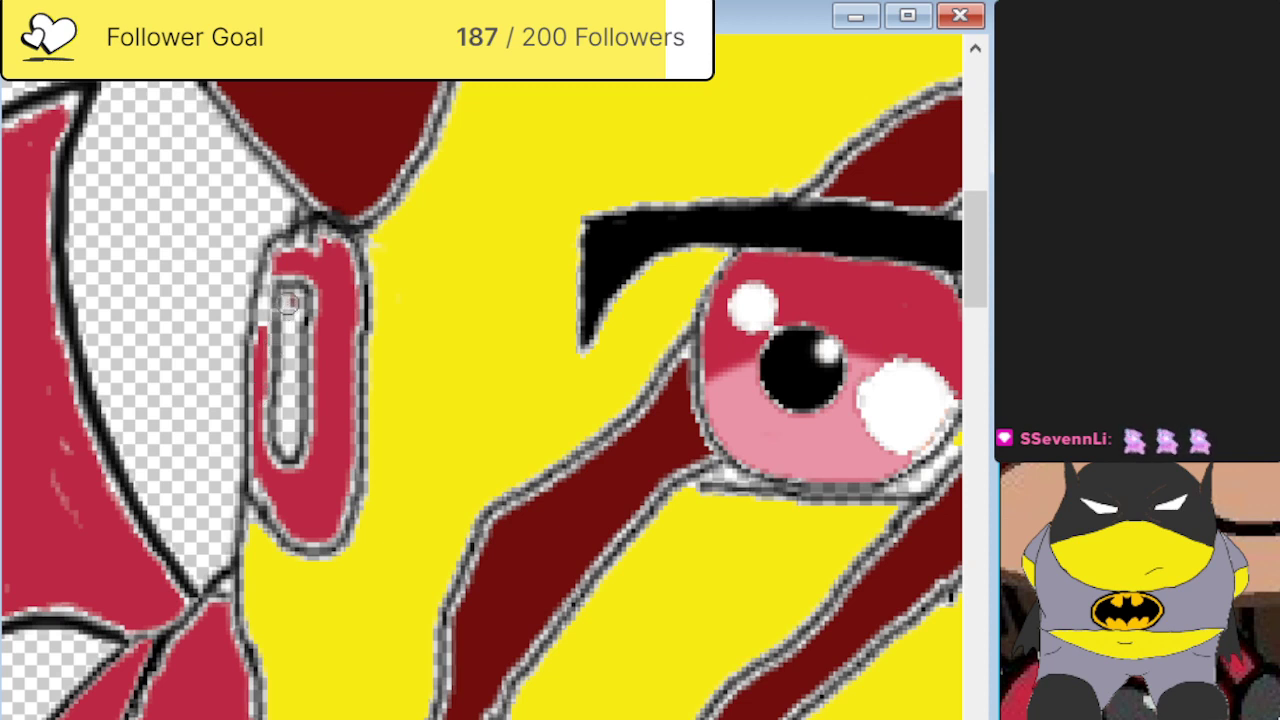
left_click_drag(288, 302, 294, 320)
mouse_move(294, 343)
left_mouse_down()
mouse_move(289, 447)
mouse_move(270, 345)
left_mouse_up()
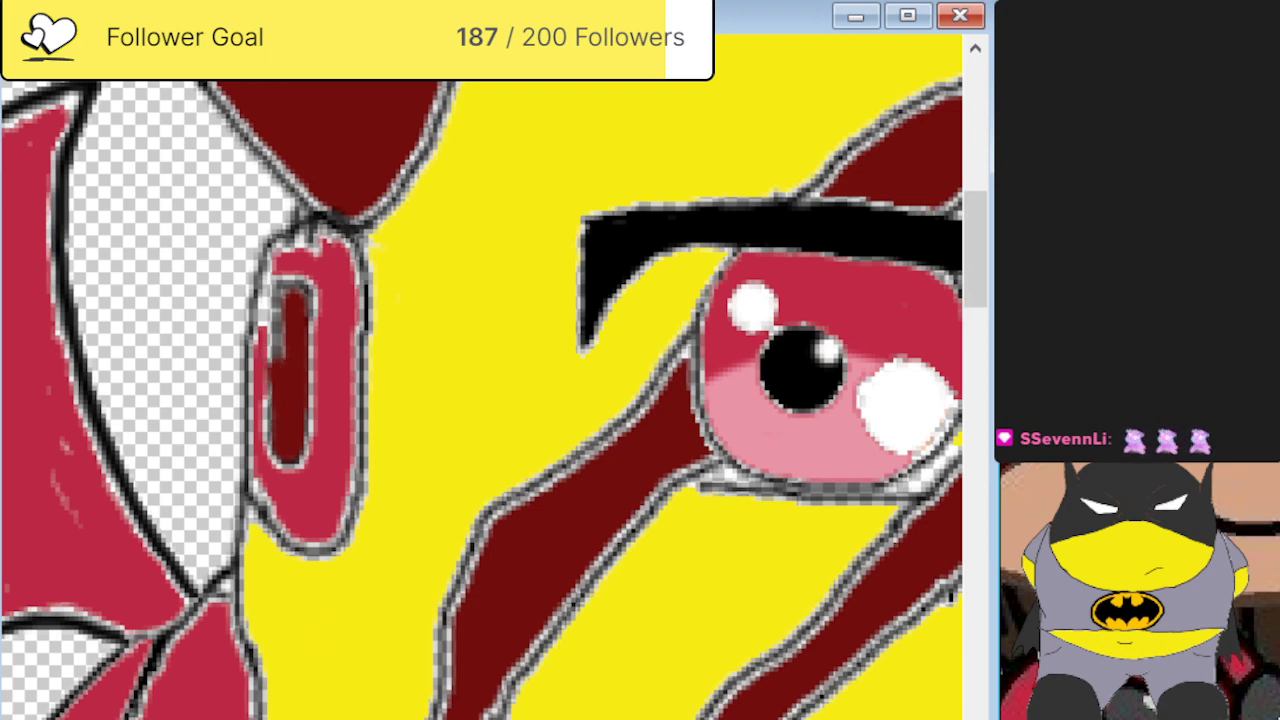
scroll(612, 328, "right", 10)
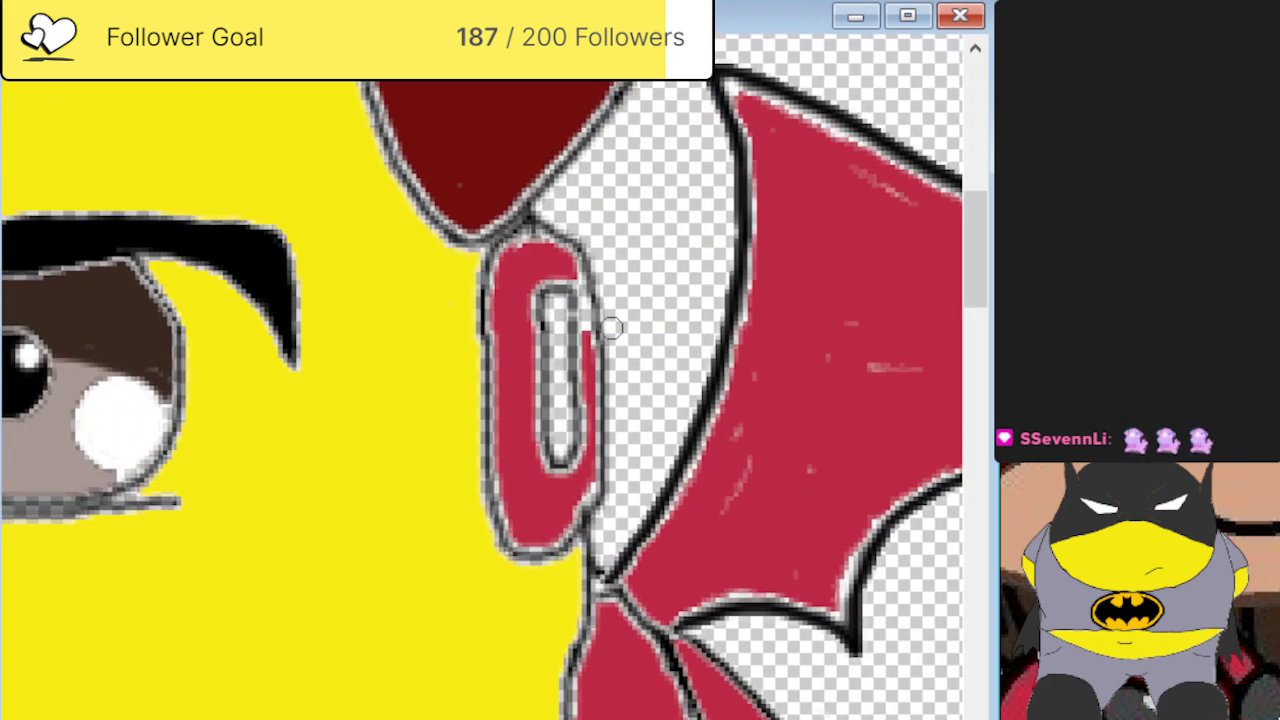
mouse_move(557, 302)
left_mouse_down()
mouse_move(557, 450)
mouse_move(547, 428)
left_mouse_up()
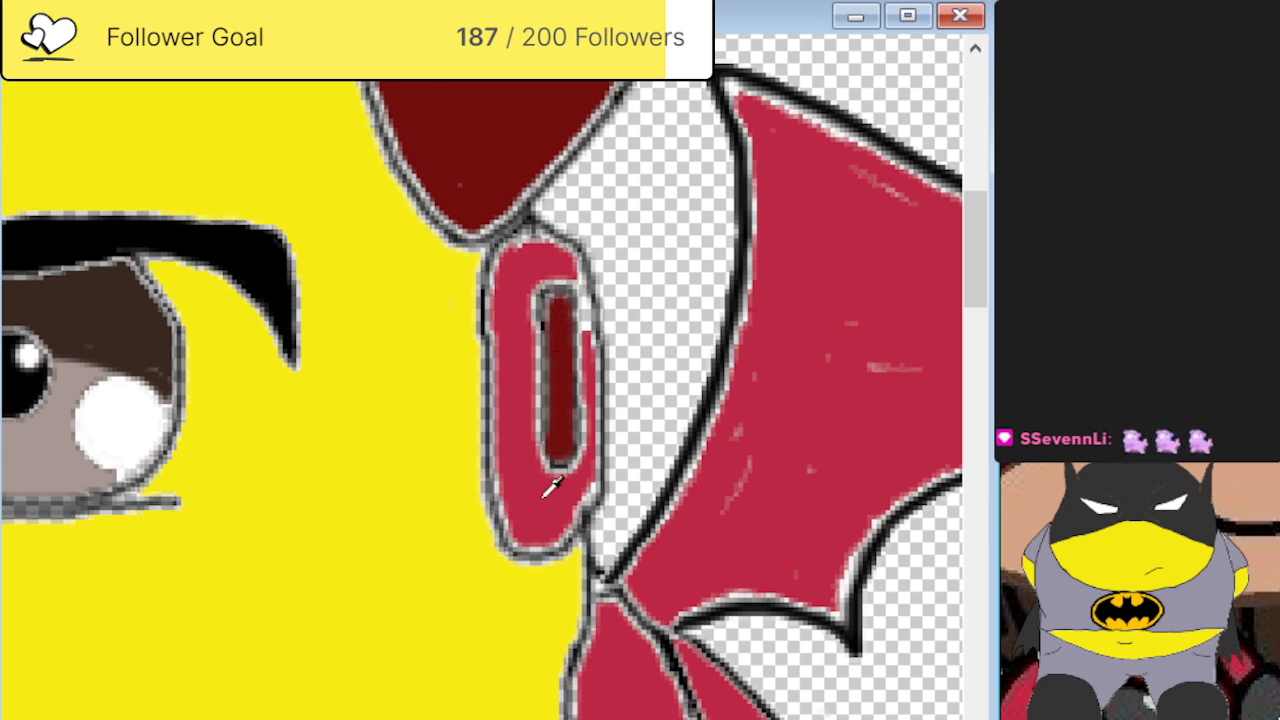
Fill the unpainted gap along the outer edge of the right headphone earpiece with crimson.
left_click(25, 355)
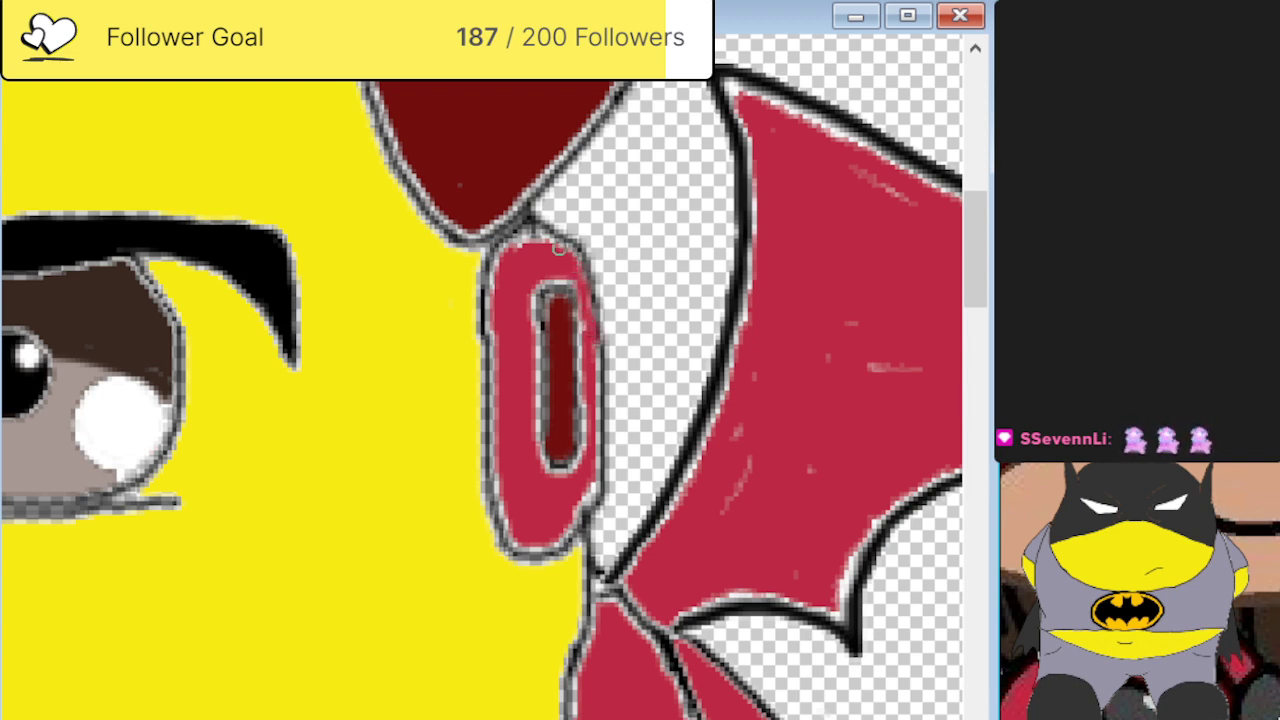
scroll(596, 622, "right", 4)
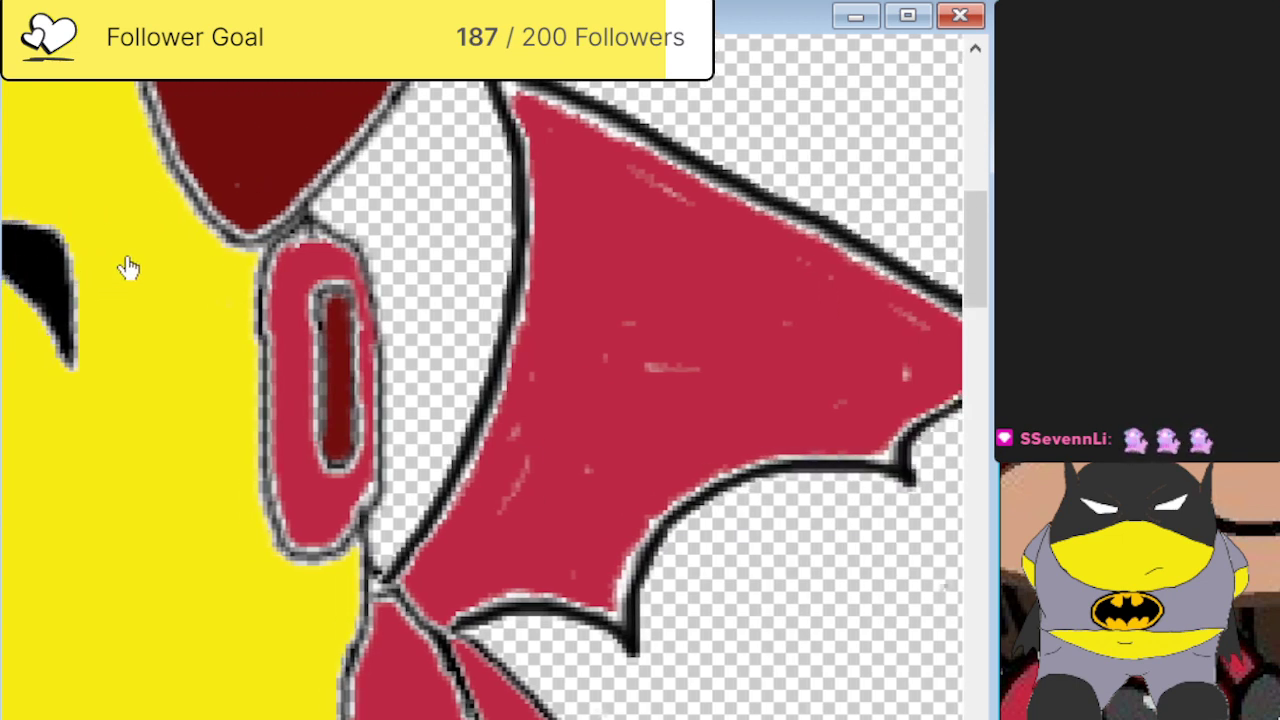
mouse_move(765, 387)
left_mouse_down()
mouse_move(731, 331)
mouse_move(677, 371)
mouse_move(636, 334)
mouse_move(535, 452)
mouse_move(530, 486)
mouse_move(504, 513)
mouse_move(547, 355)
mouse_move(571, 444)
mouse_move(583, 445)
mouse_move(636, 177)
mouse_move(621, 187)
mouse_move(726, 229)
mouse_move(640, 181)
mouse_move(683, 221)
mouse_move(743, 236)
mouse_move(920, 325)
mouse_move(922, 361)
mouse_move(857, 410)
mouse_move(736, 293)
mouse_move(632, 382)
mouse_move(503, 433)
left_mouse_up()
scroll(47, 439, "left", 1)
scroll(47, 439, "right", 5)
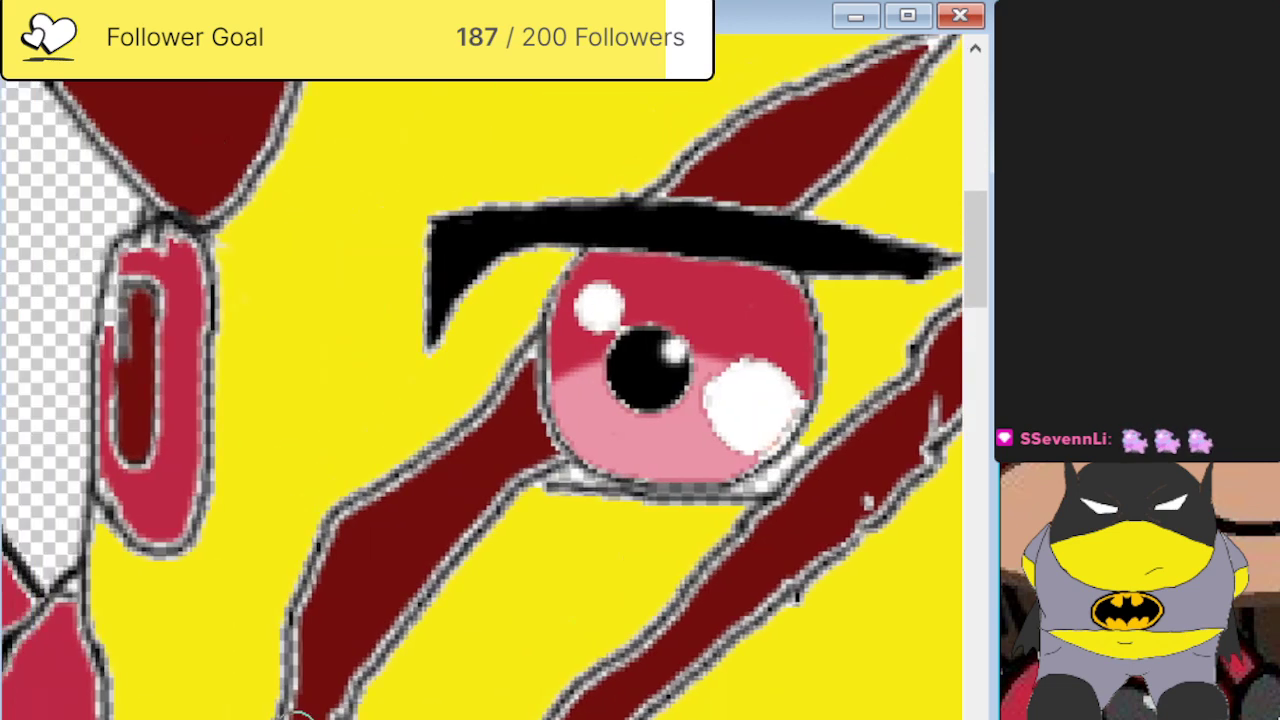
Paint over the pale unfilled streaks in the character's left bat wing with crimson.
scroll(47, 439, "left", 6)
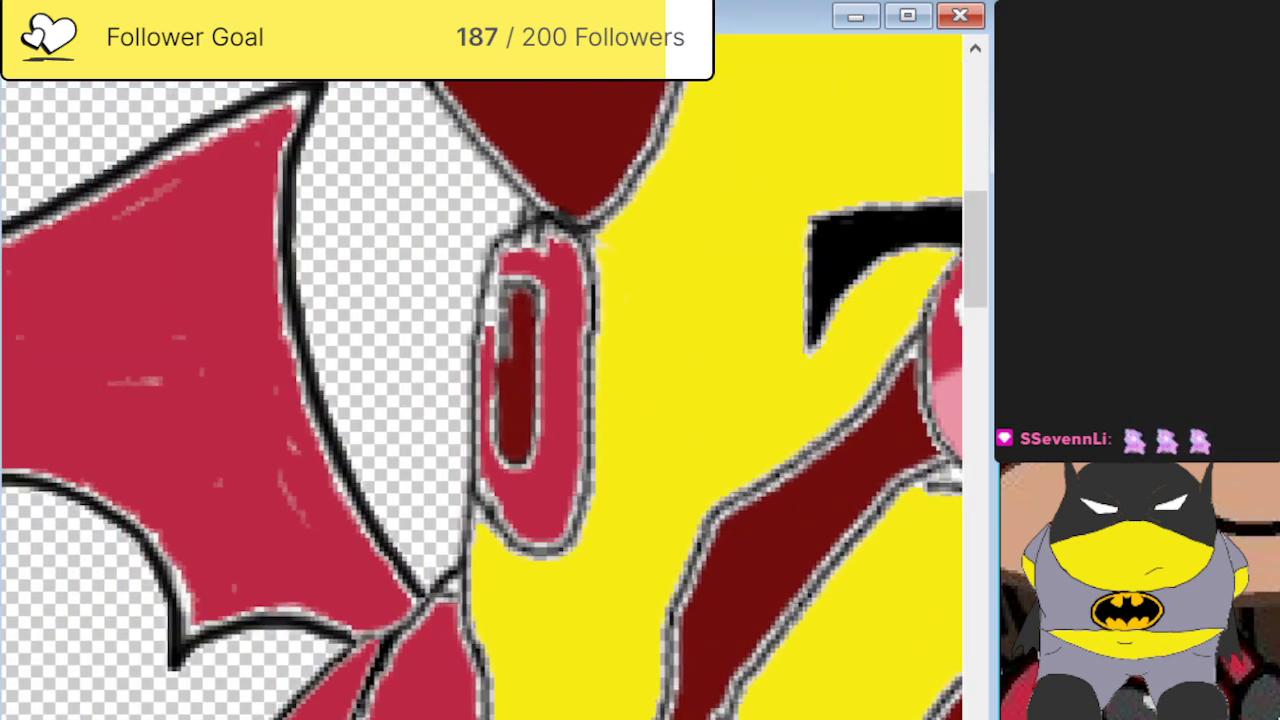
scroll(482, 377, "left", 5)
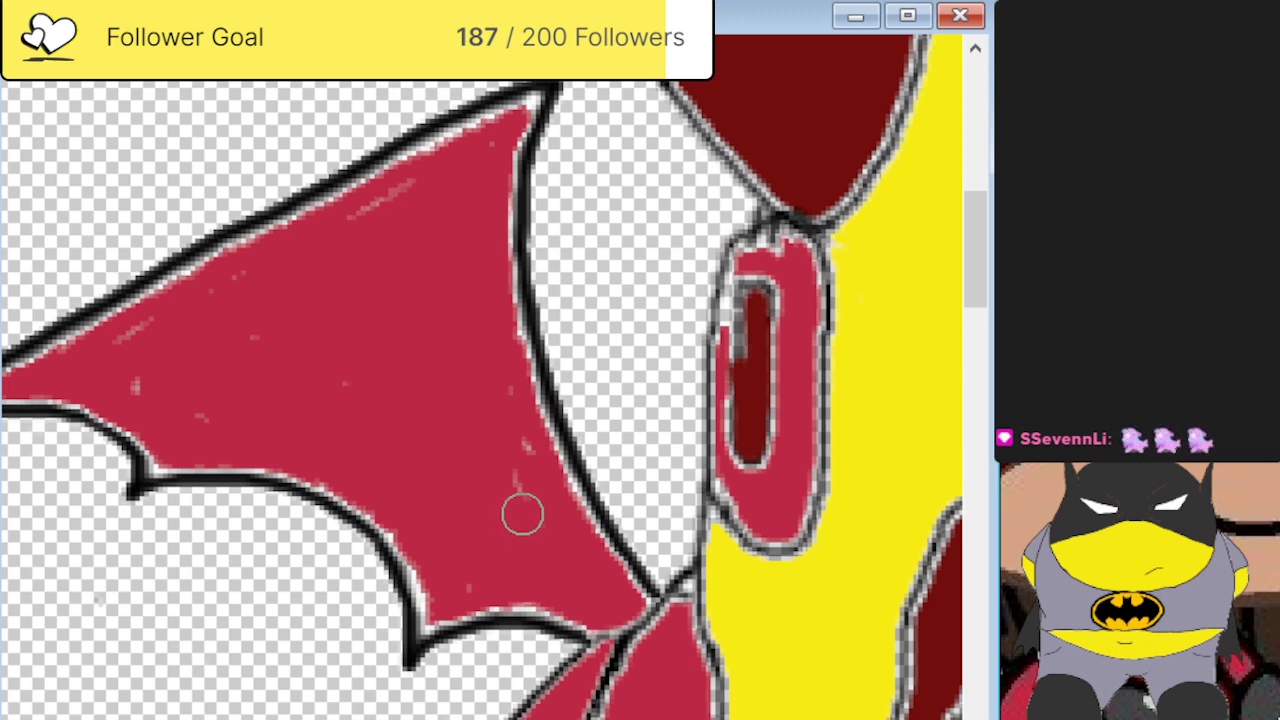
mouse_move(443, 209)
left_mouse_down()
mouse_move(408, 186)
mouse_move(346, 241)
mouse_move(97, 334)
mouse_move(86, 354)
mouse_move(220, 426)
mouse_move(297, 346)
mouse_move(420, 429)
mouse_move(531, 273)
left_mouse_up()
scroll(531, 276, "down", 5)
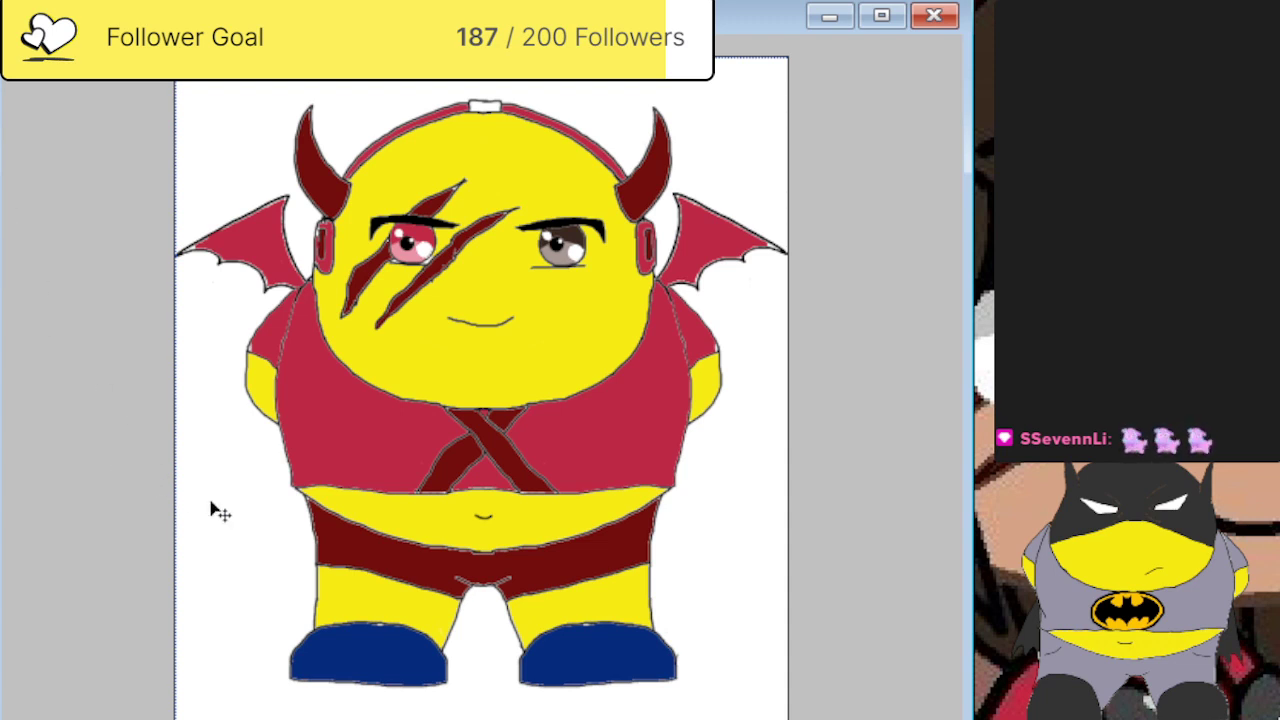
Delete the white background around the character so that only the figure remains on transparency.
key("Delete")
key("ctrl+z")
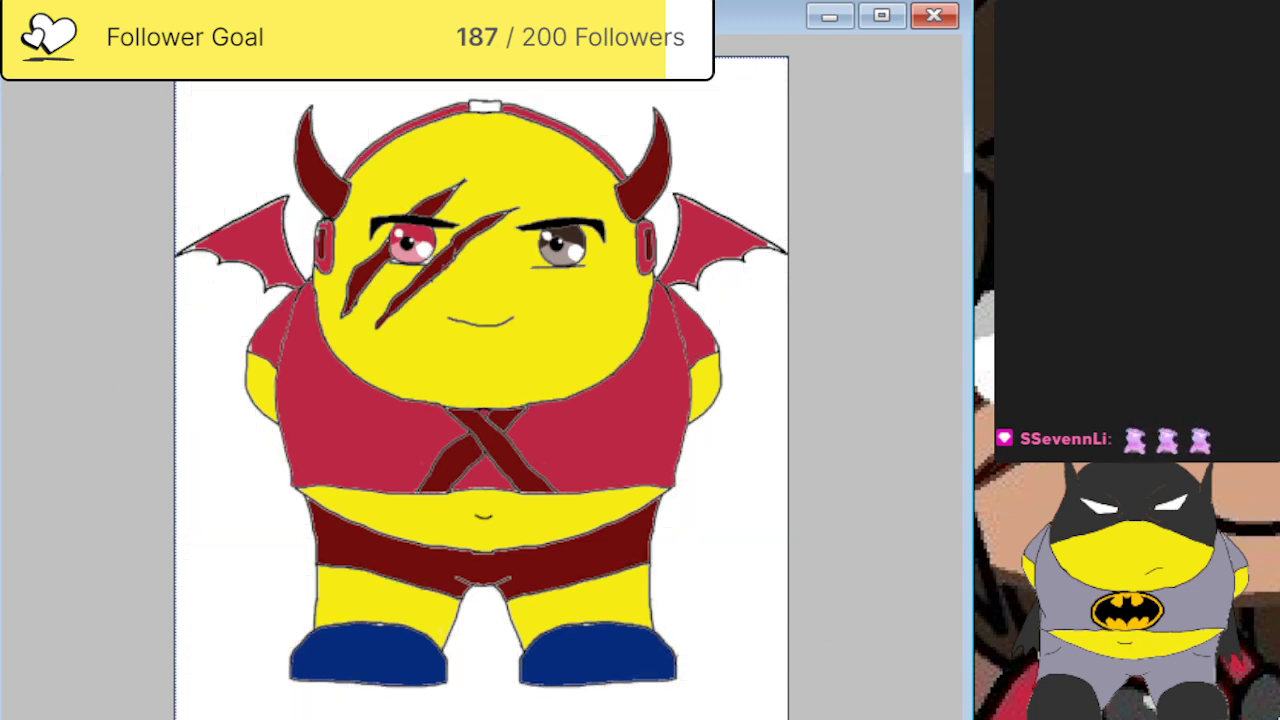
key("Delete")
key("ctrl+z")
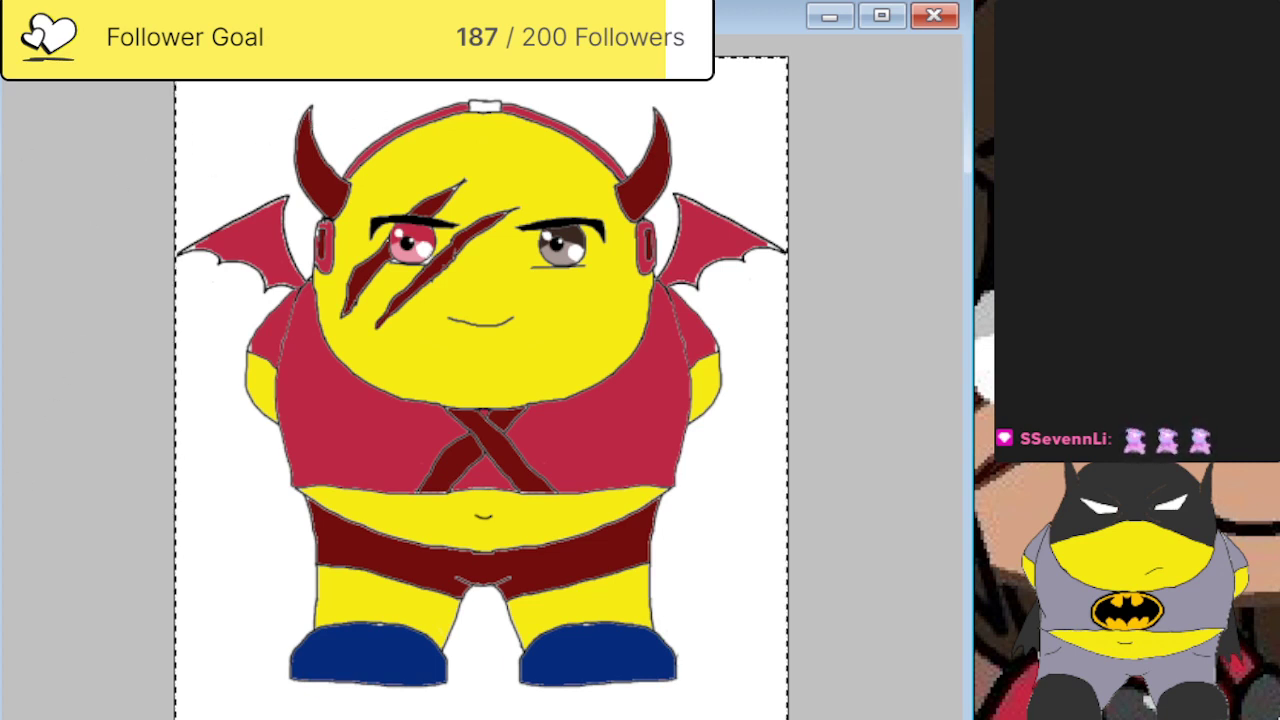
key("Delete")
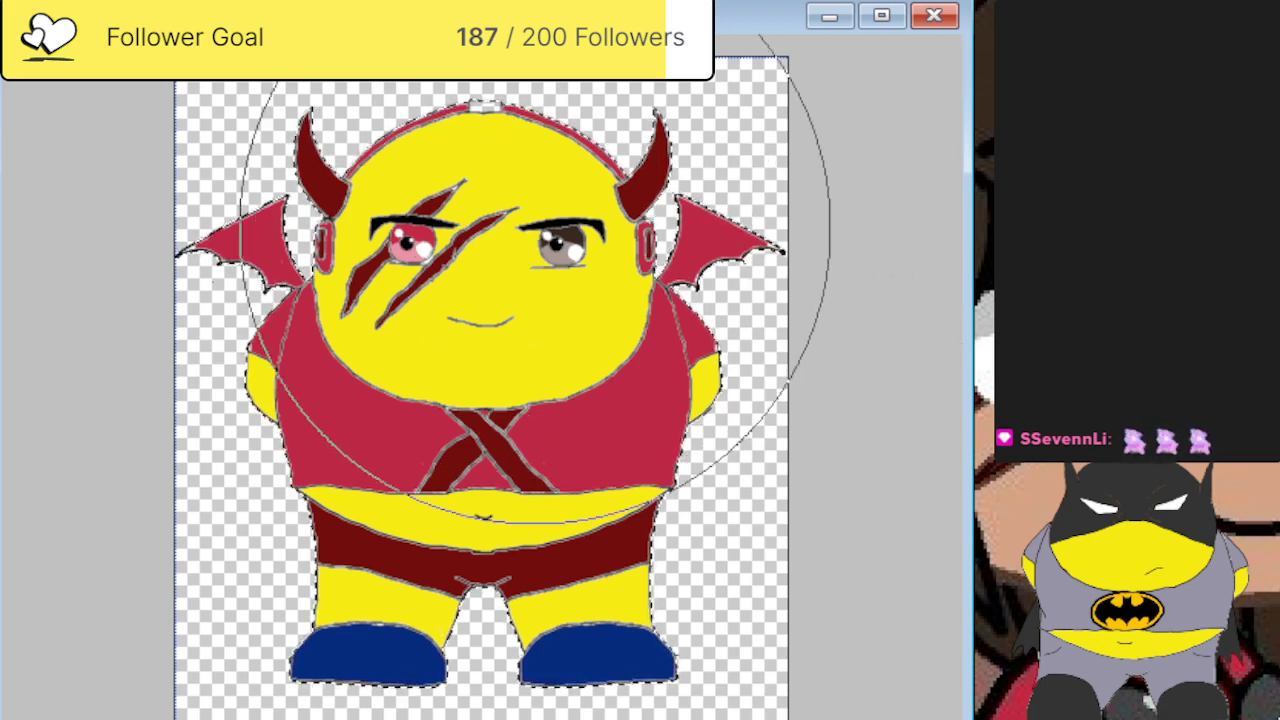
Try painting grey over the selected figure with a very large brush, then undo the stroke.
mouse_move(534, 314)
left_mouse_down()
mouse_move(500, 430)
mouse_move(480, 440)
left_mouse_up()
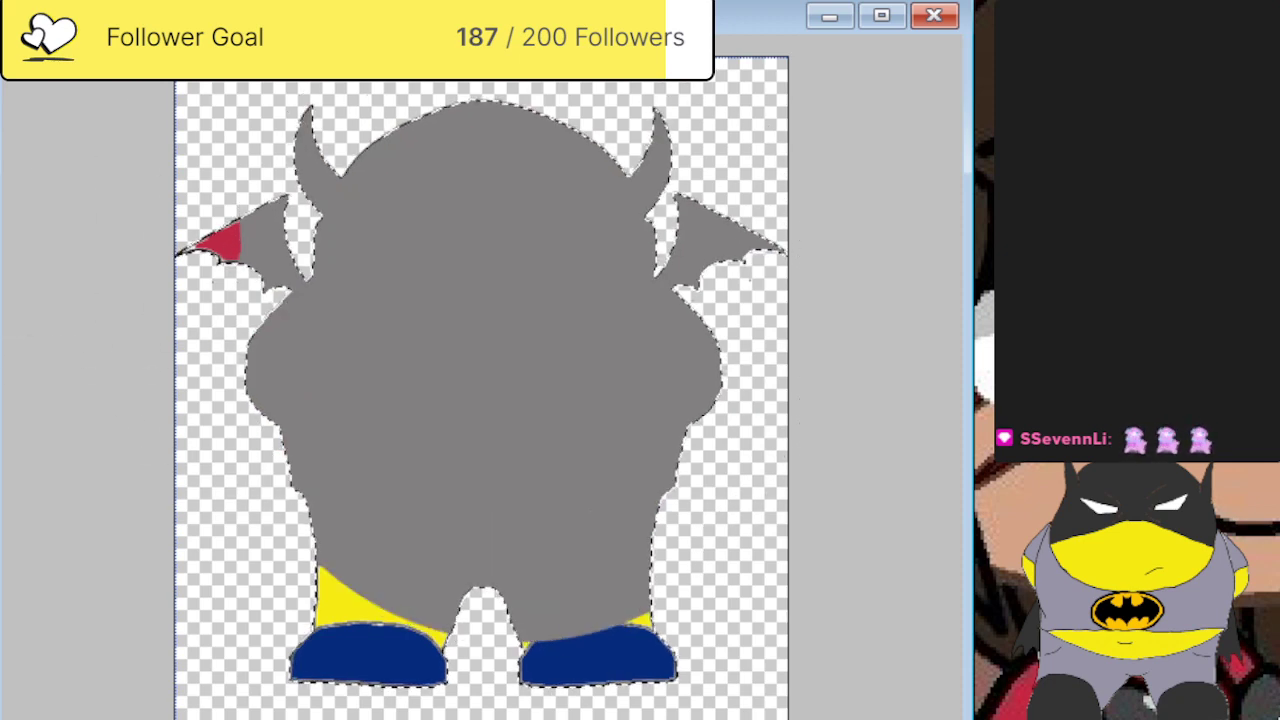
key("ctrl+z")
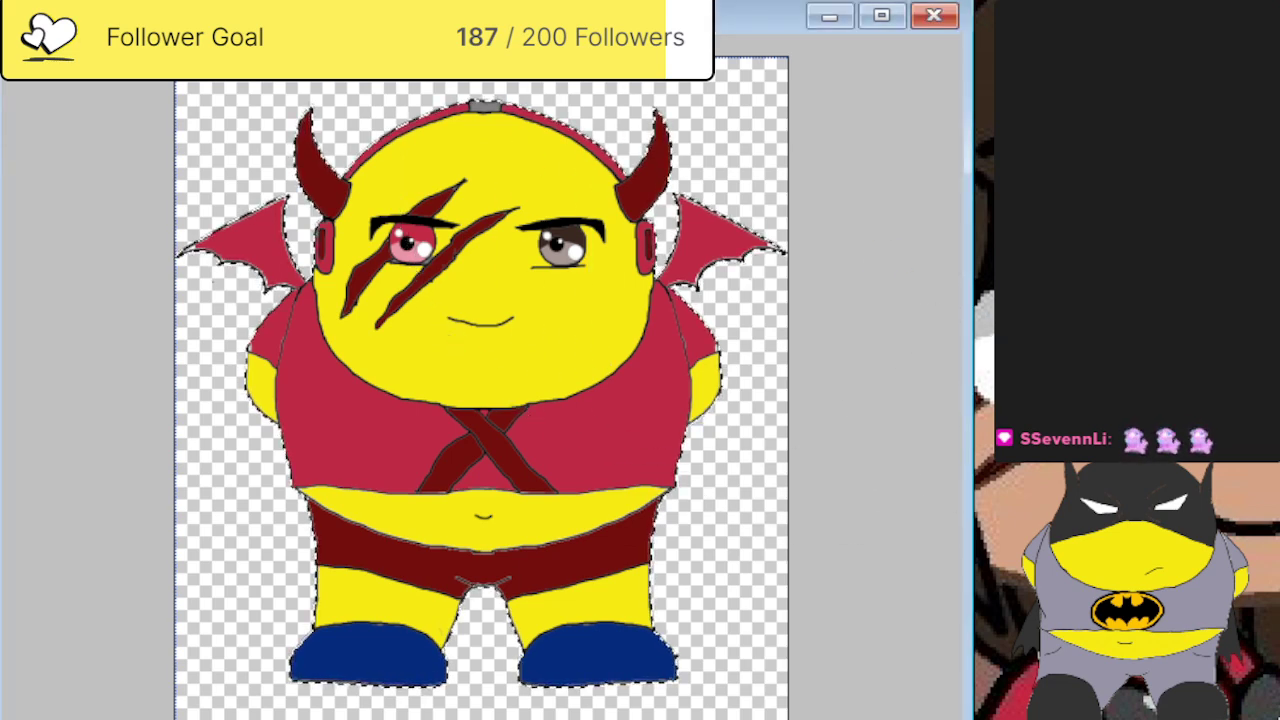
Close the coloured character, the headphone sketch and the horned outline documents.
key("alt+Tab")
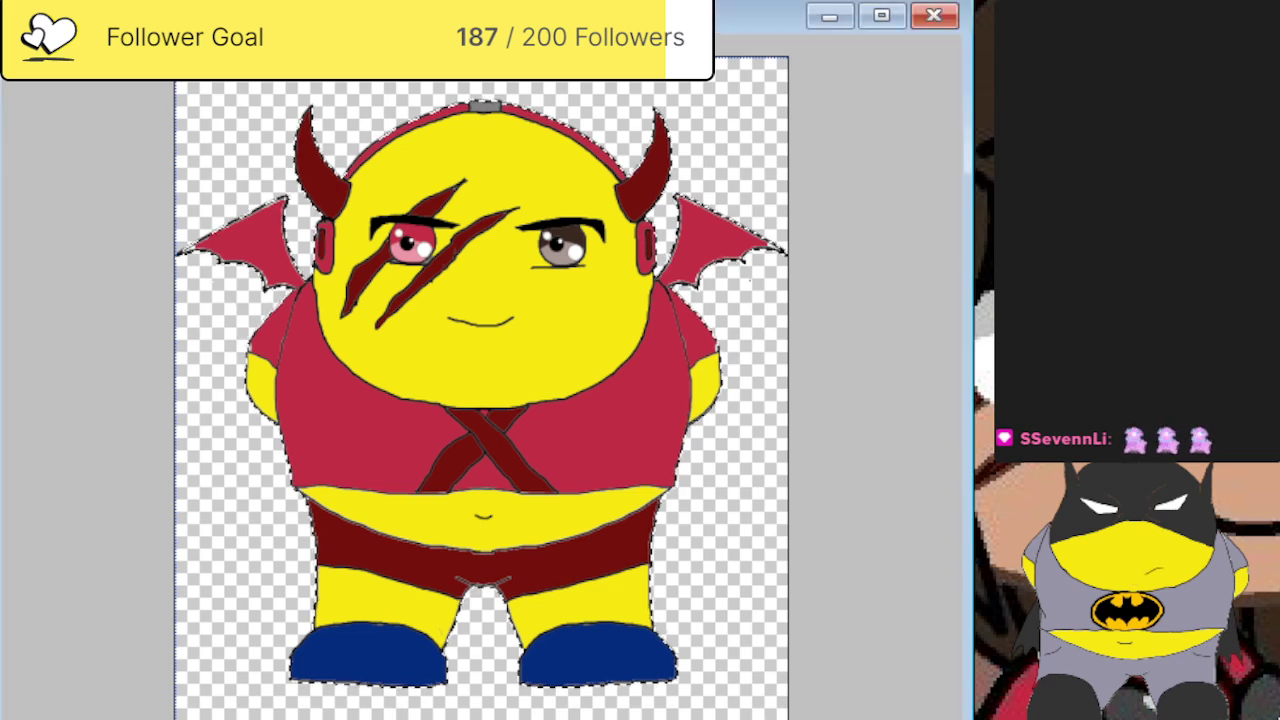
left_click_drag(648, 84, 962, 348)
left_click(928, 22)
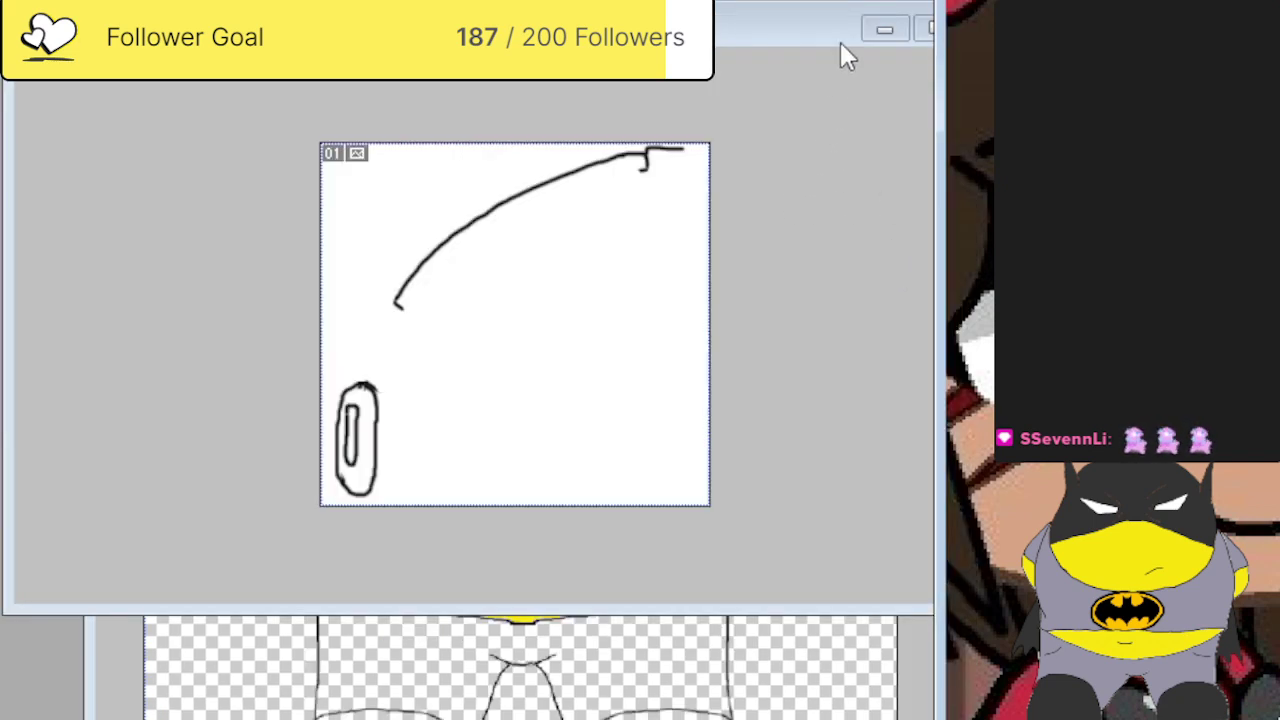
left_click(840, 55)
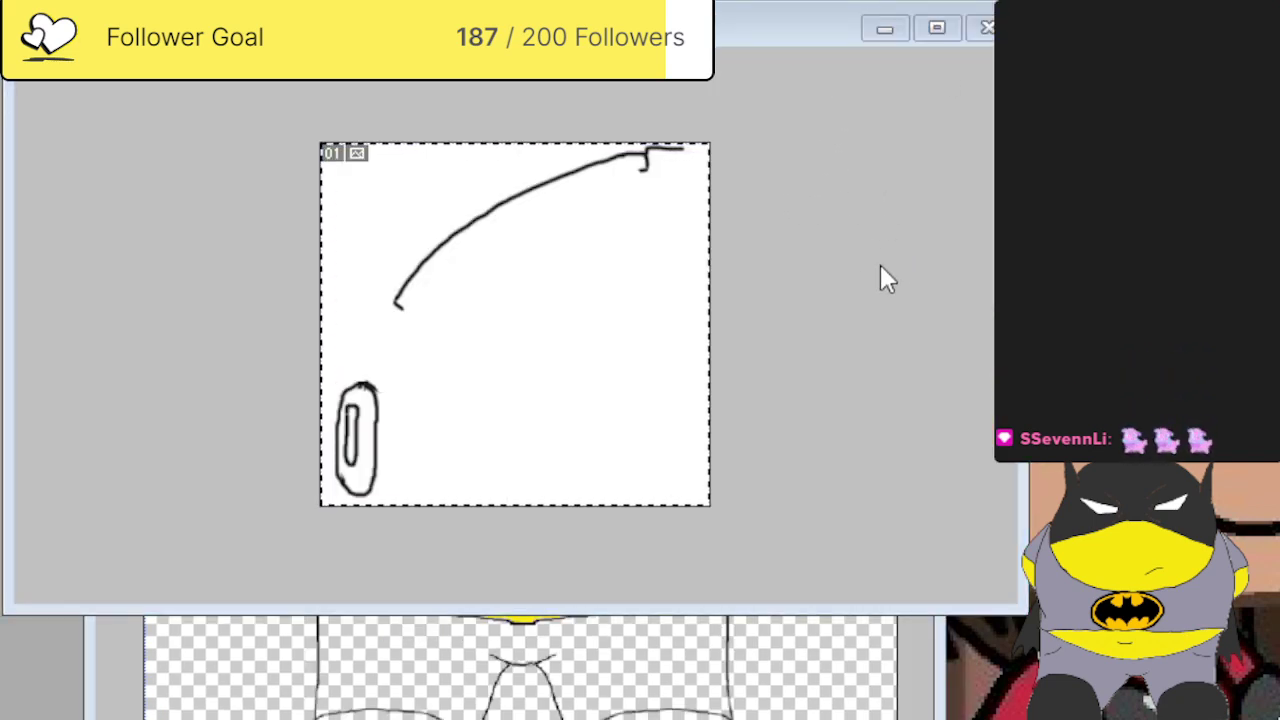
key("ctrl+Tab")
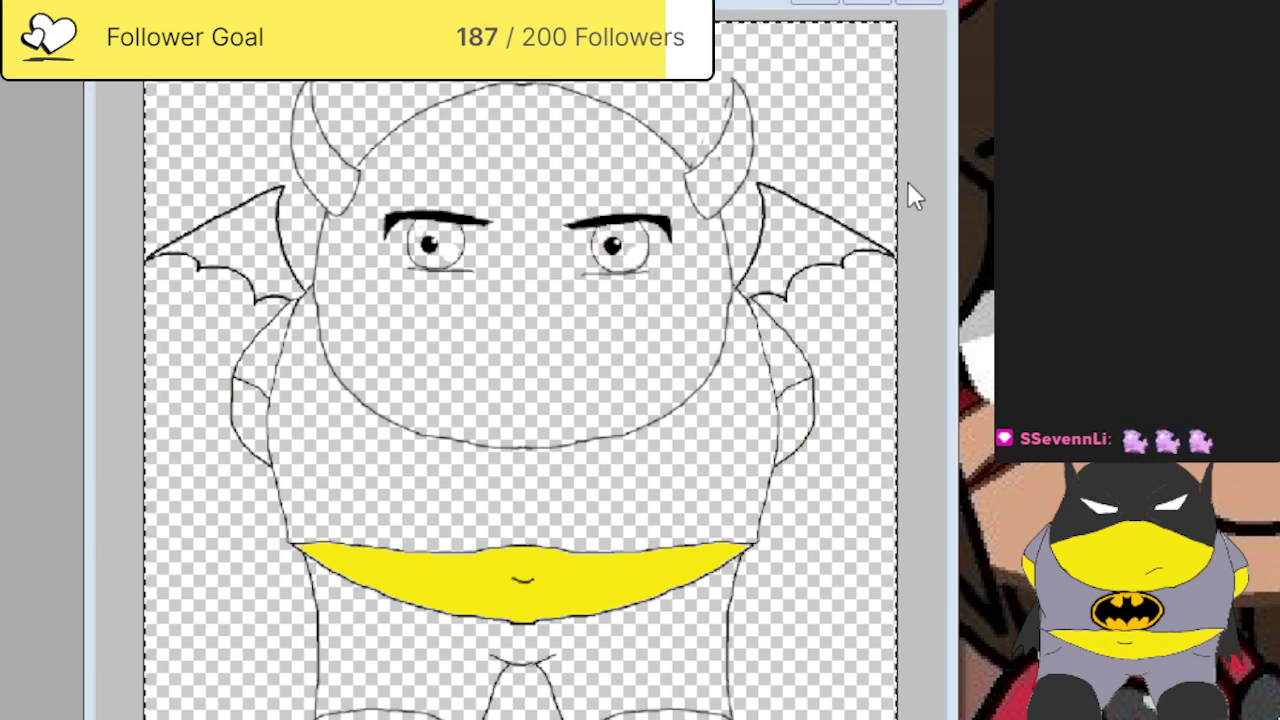
key("ctrl+w")
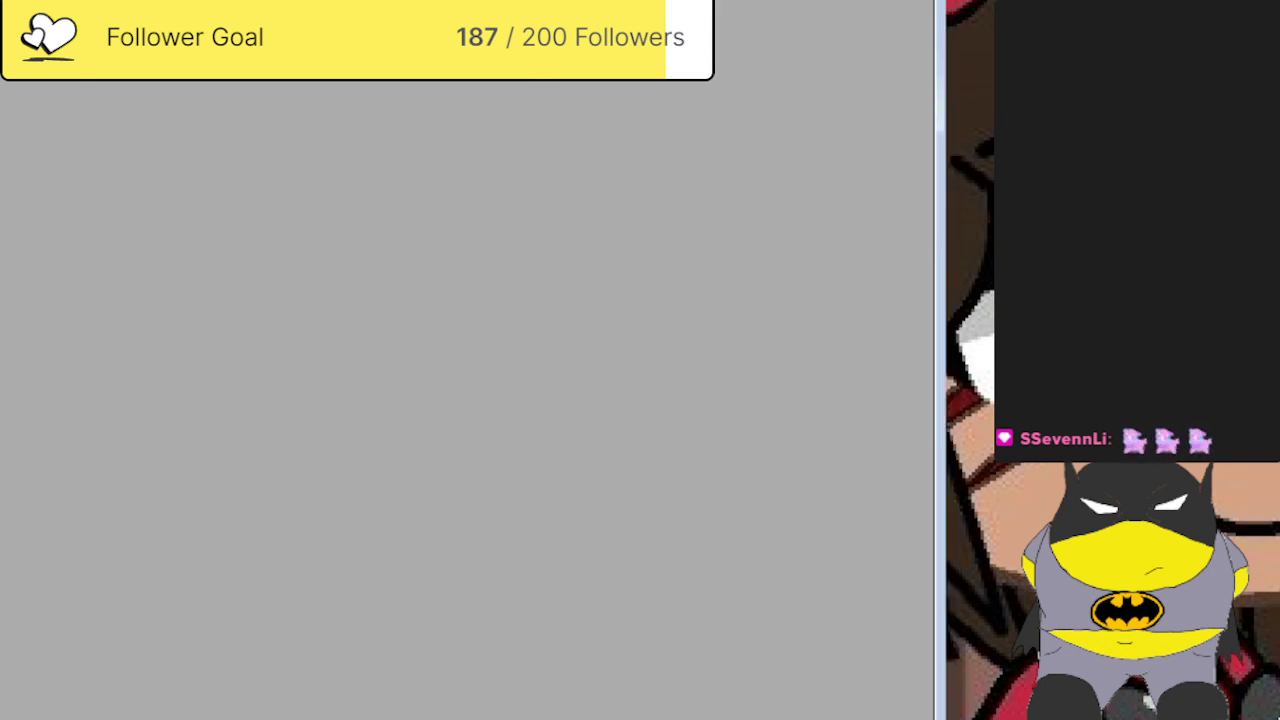
key("ctrl+w")
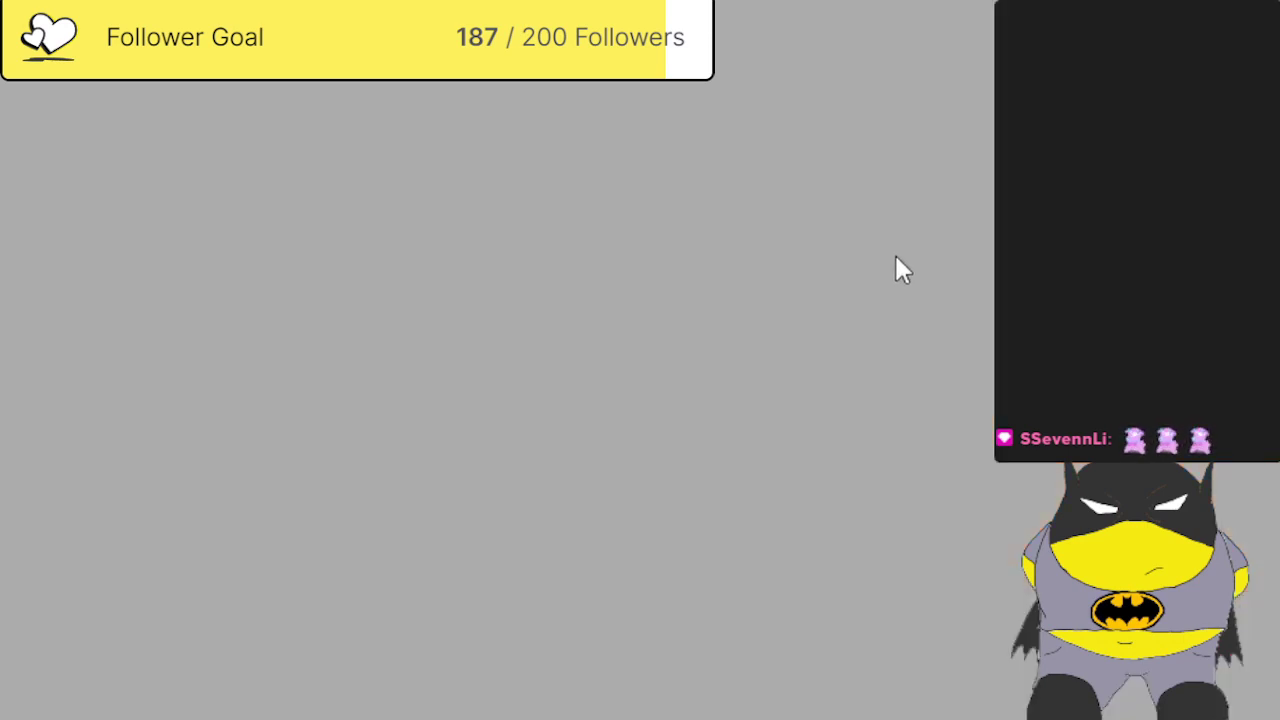